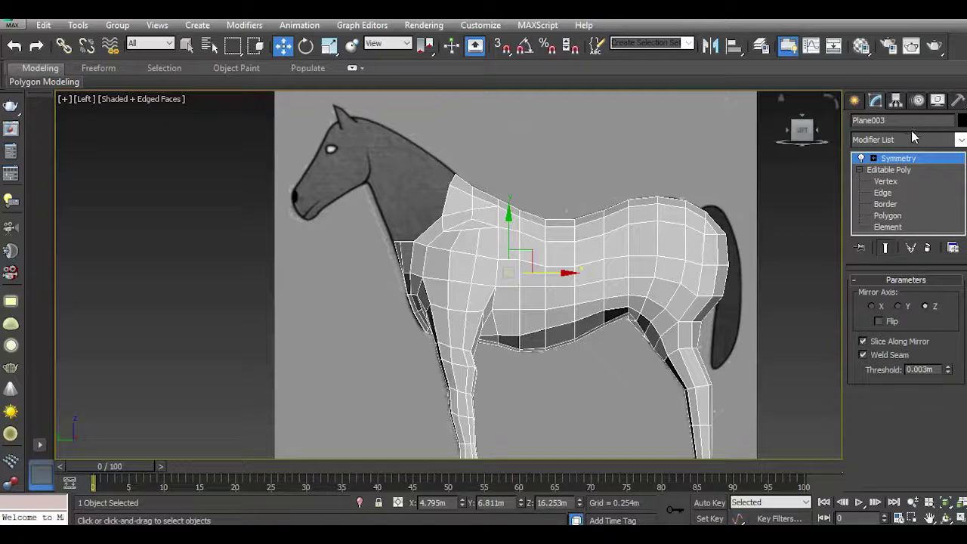
Collapse the Symmetry modifier into one editable mesh and select the open neck border.
right_click(890, 160)
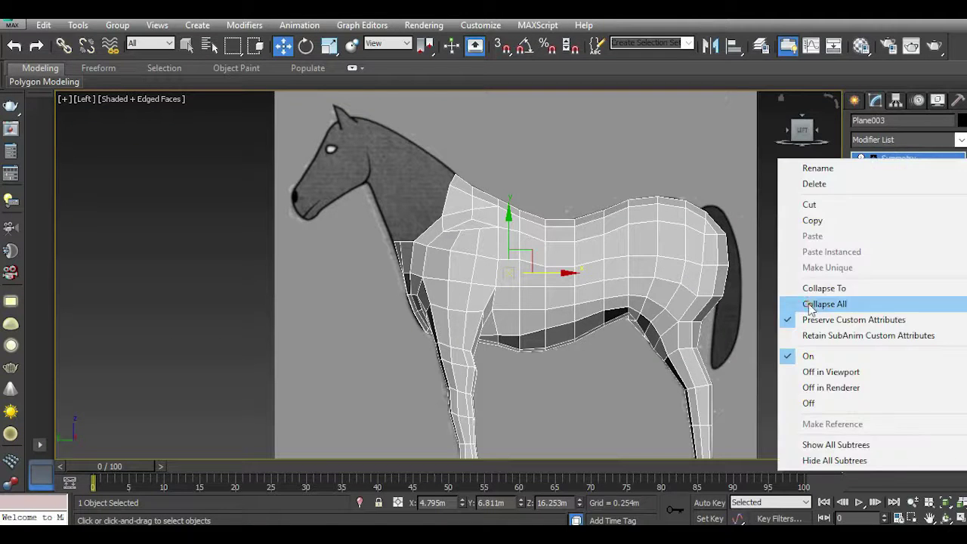
click(872, 304)
click(888, 310)
click(904, 310)
click(448, 199)
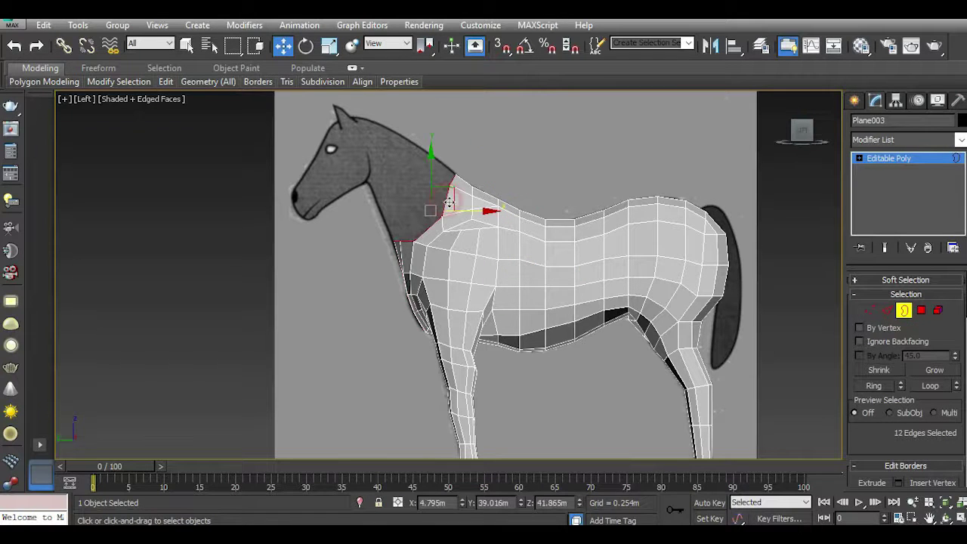
Shift-drag the neck border upward to extrude a new band toward the head.
key(p)
mouse_move(802, 132)
mouse_down()
mouse_move(814, 132)
mouse_move(803, 134)
mouse_up()
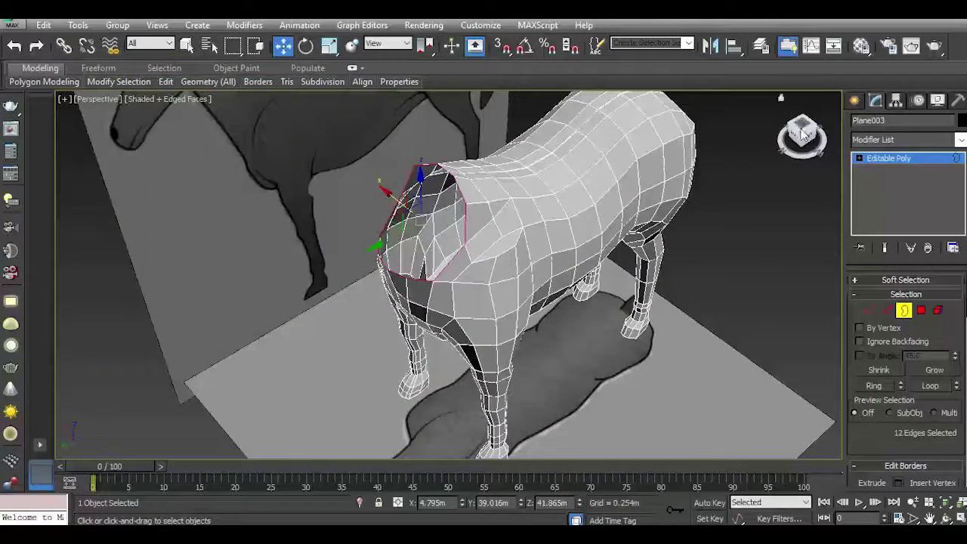
key(l)
scroll(461, 261, up, 2)
scroll(461, 261, up, 3)
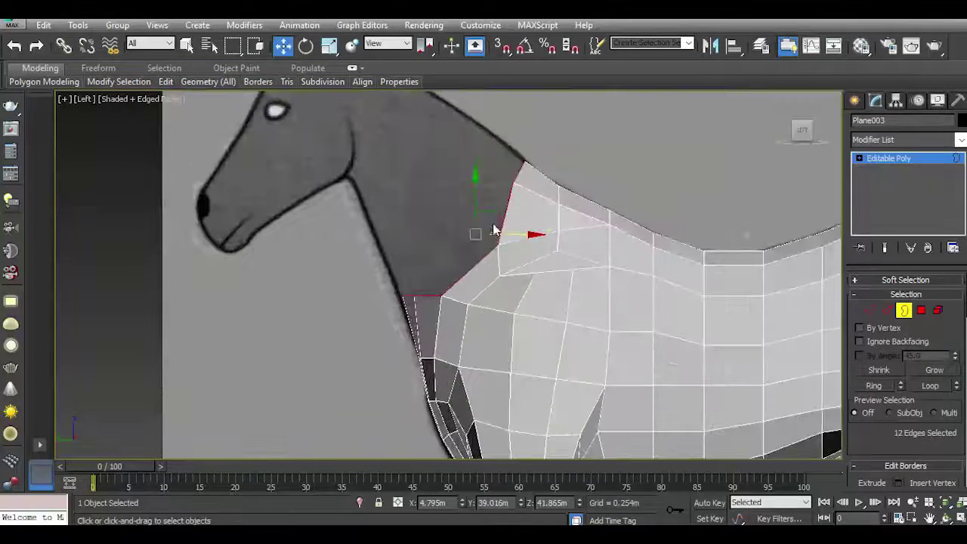
mouse_move(495, 216)
mouse_down()
mouse_move(459, 178)
mouse_move(451, 151)
mouse_up()
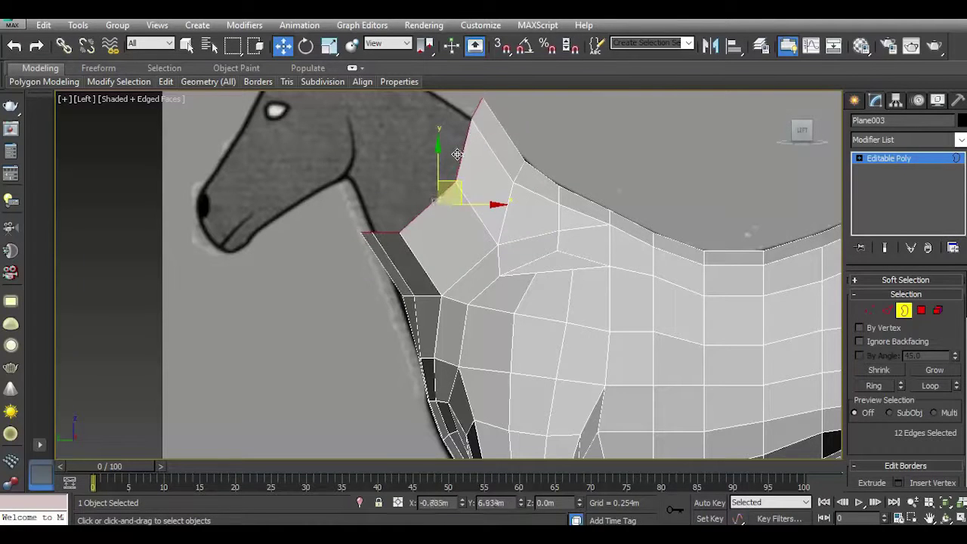
Shrink the new neck border and shift it onto the reference neck outline.
middle_drag(469, 217, 459, 258)
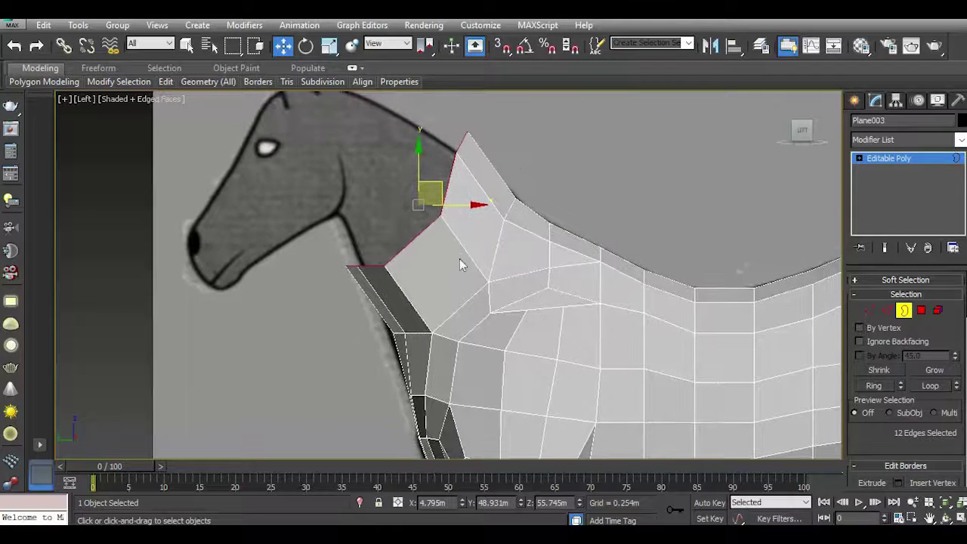
click(329, 45)
drag(425, 195, 423, 224)
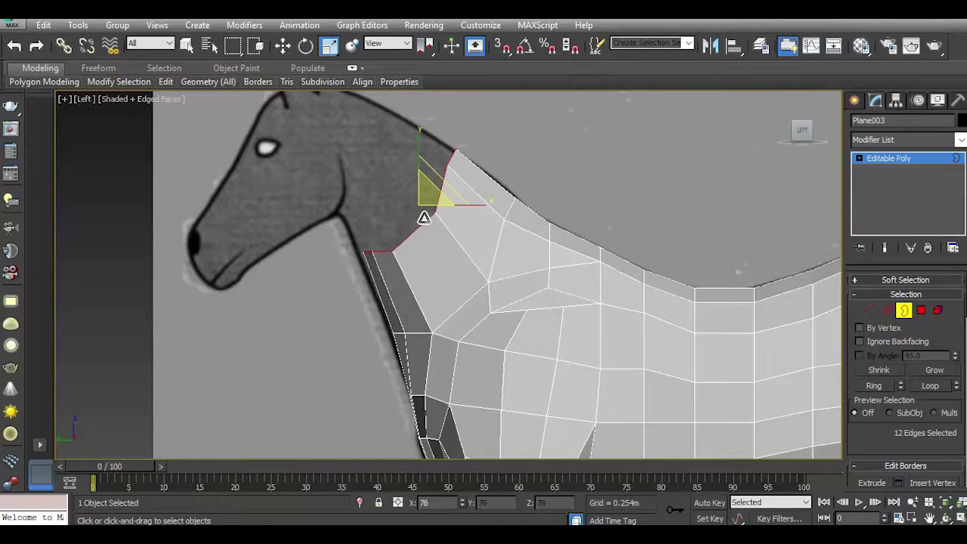
click(286, 44)
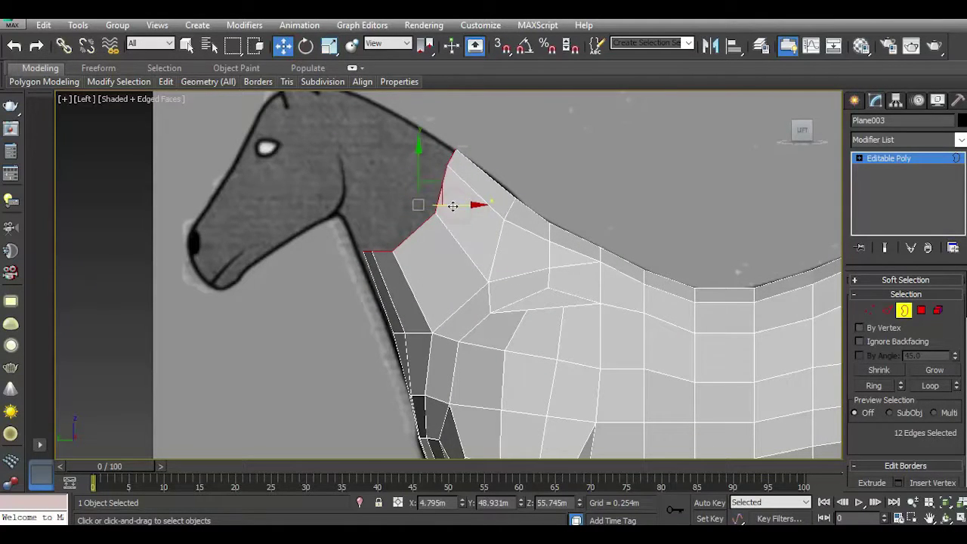
drag(457, 205, 452, 205)
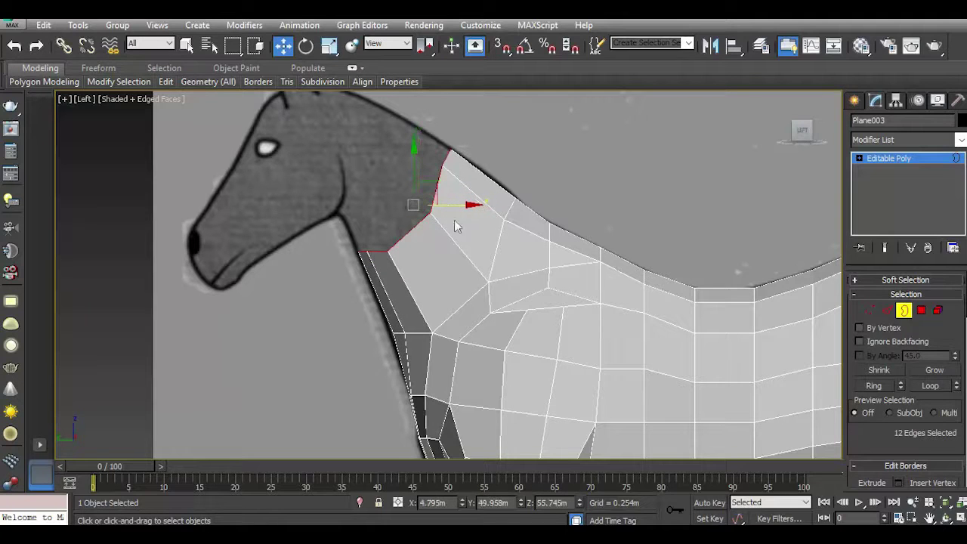
drag(440, 201, 453, 212)
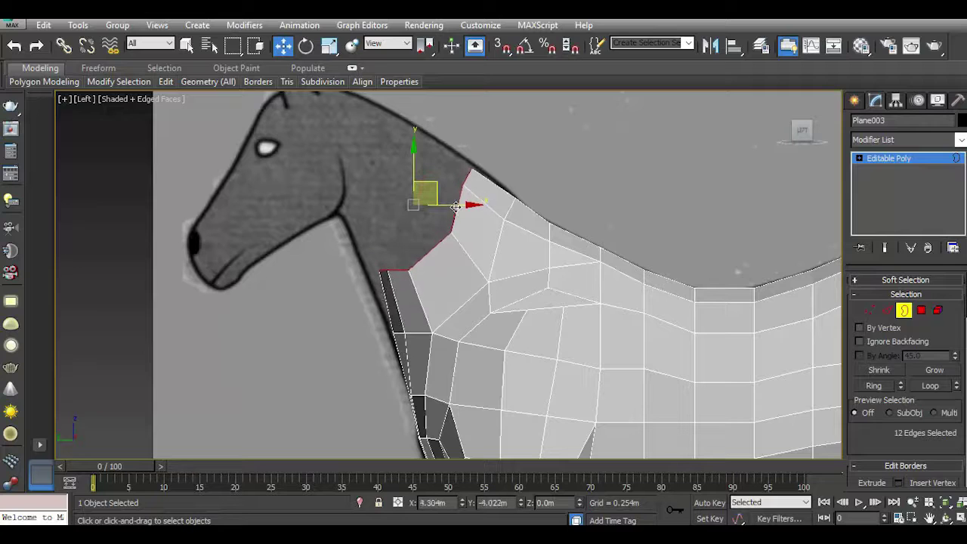
Enlarge the neck border slightly and raise it further toward the head.
click(329, 45)
drag(442, 217, 442, 211)
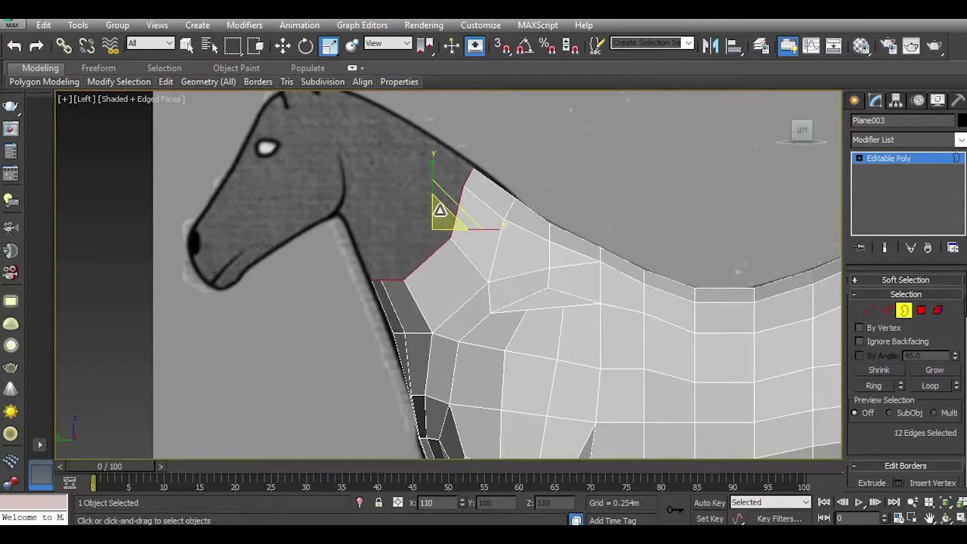
click(292, 48)
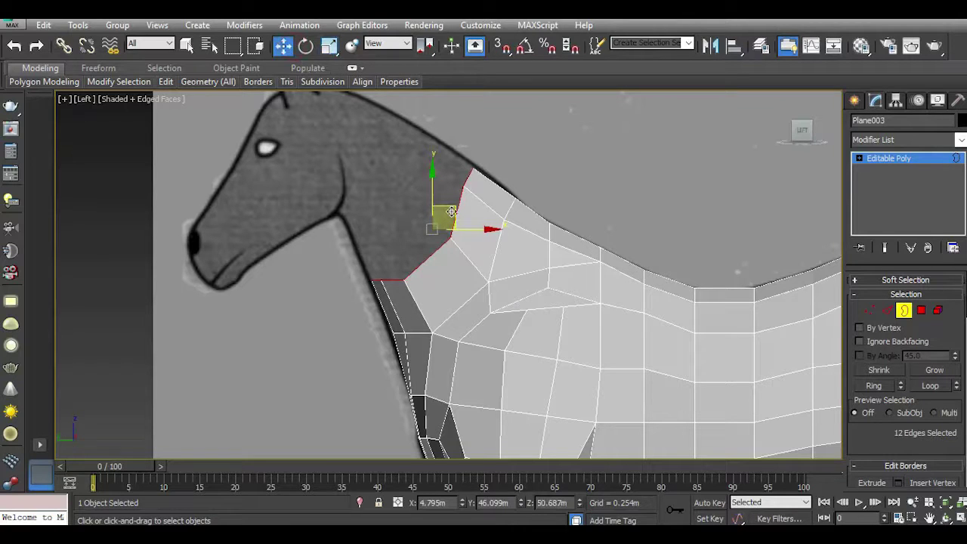
drag(453, 208, 416, 156)
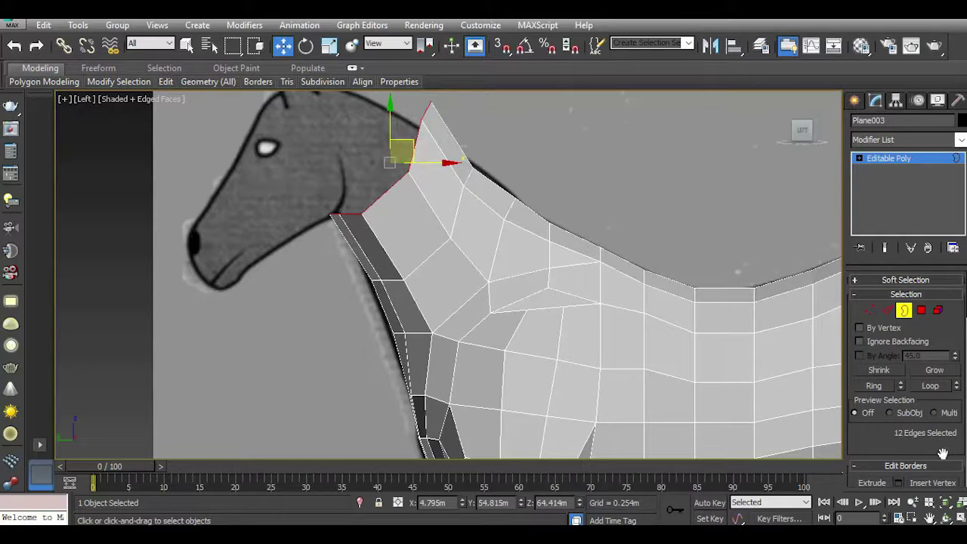
scroll(942, 453, down, 5)
scroll(949, 423, down, 3)
scroll(943, 421, down, 2)
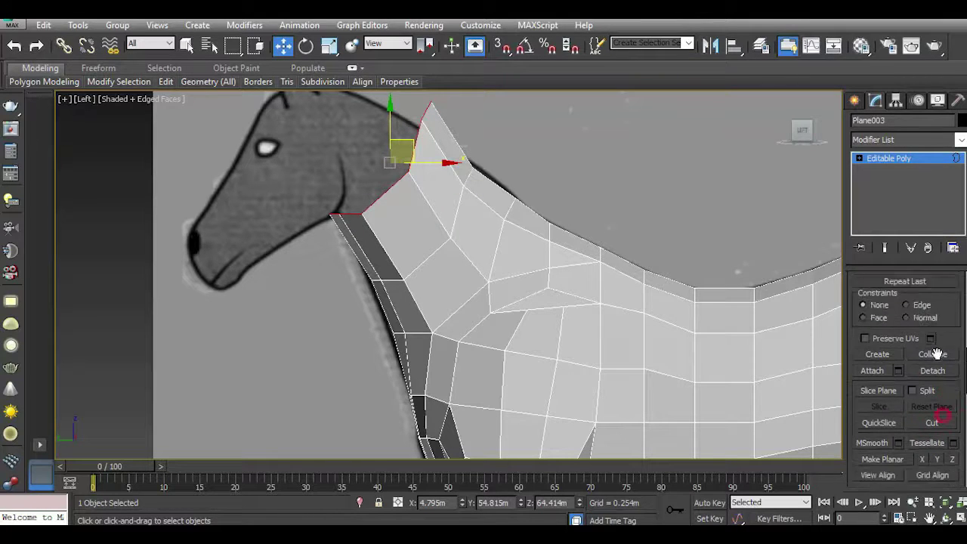
scroll(943, 422, down, 2)
Flatten the neck border with Make Planar Y and try rotating it to the neck angle.
click(938, 416)
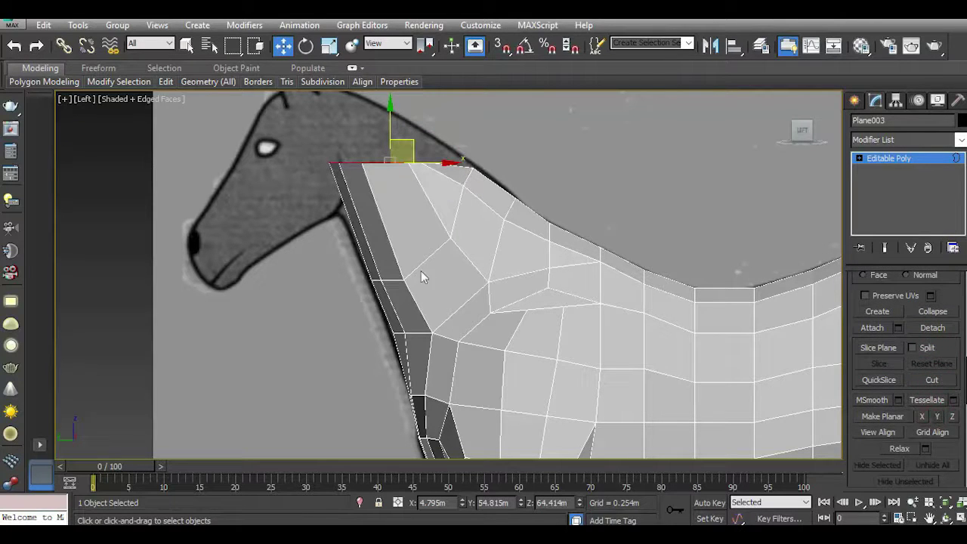
key(p)
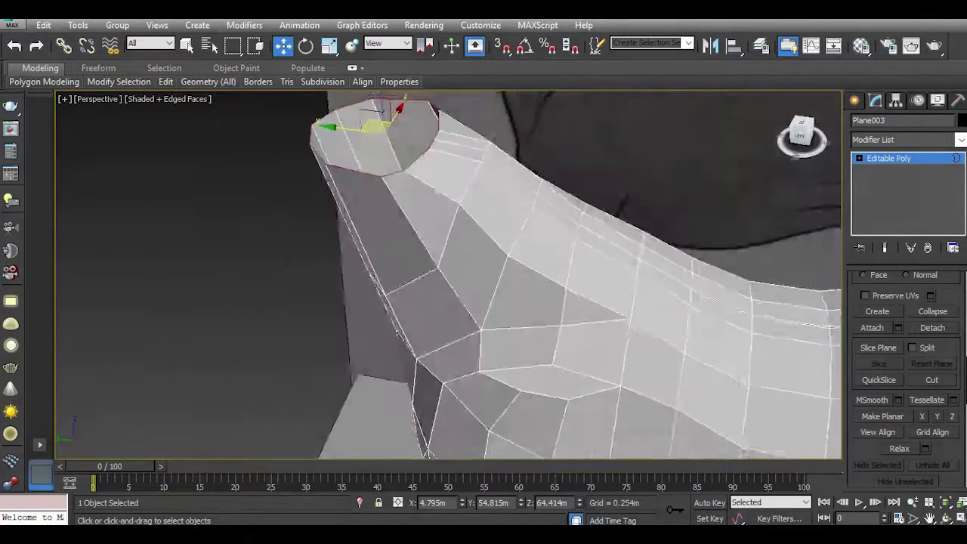
drag(802, 135, 763, 152)
key(l)
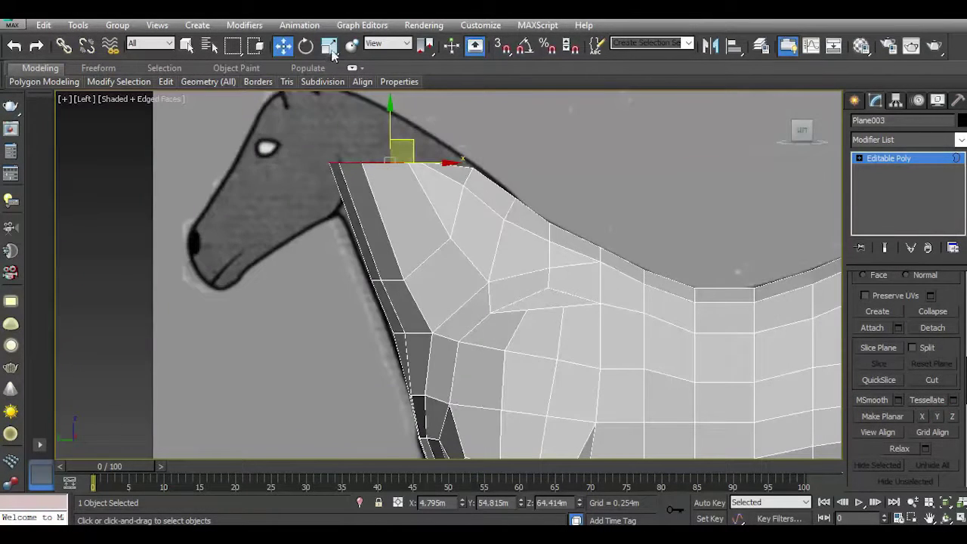
key(e)
drag(435, 137, 440, 184)
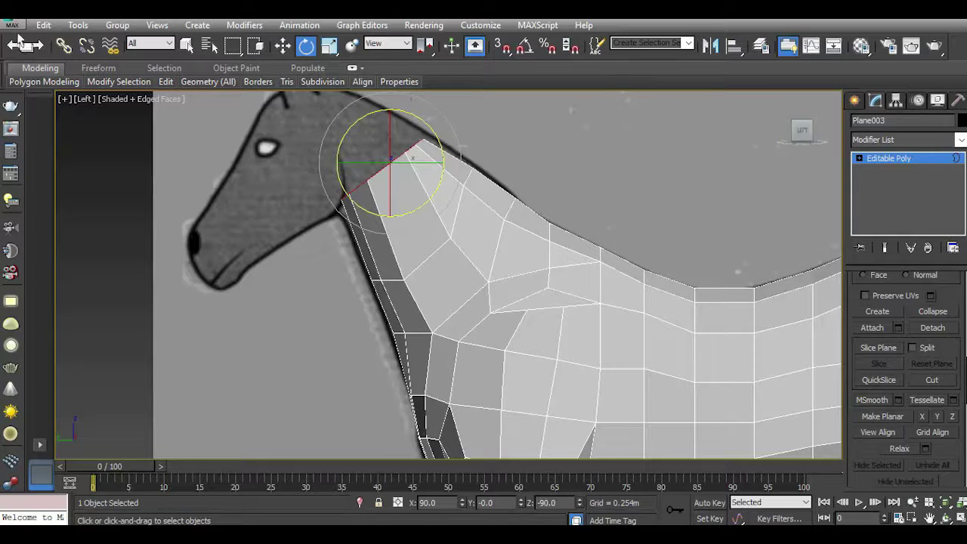
Undo the bad rotations, re-flatten the neck border and tilt it along the neck base.
click(13, 47)
click(13, 47)
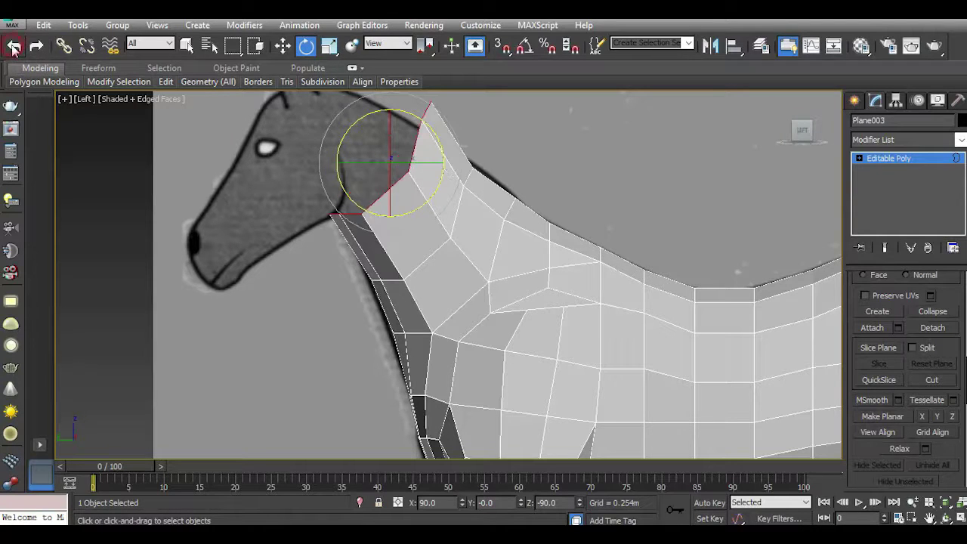
click(13, 47)
click(13, 47)
click(417, 262)
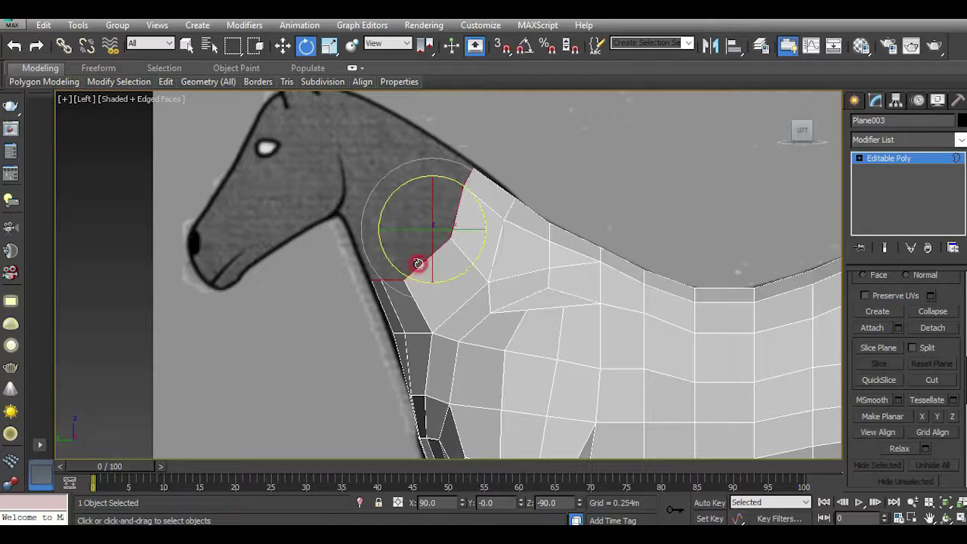
click(938, 417)
drag(465, 190, 446, 179)
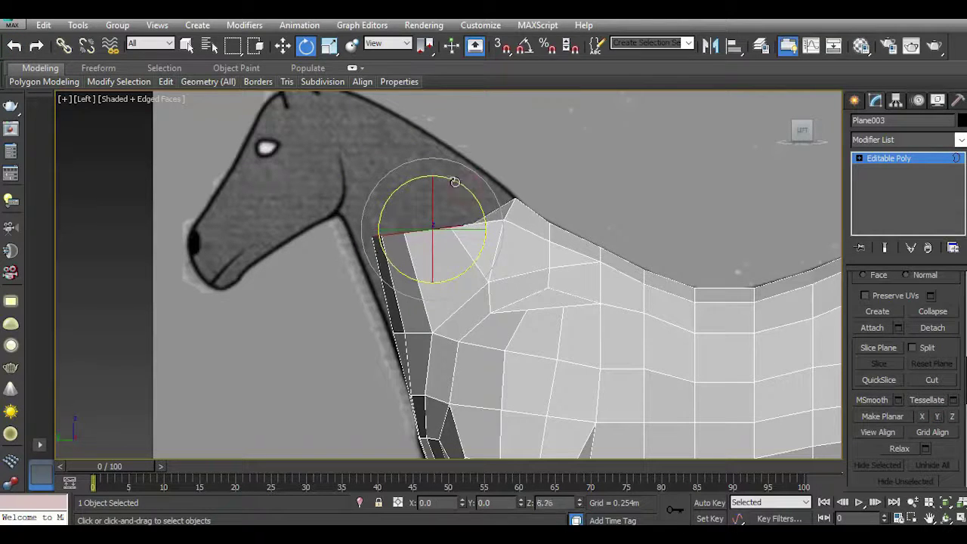
click(406, 166)
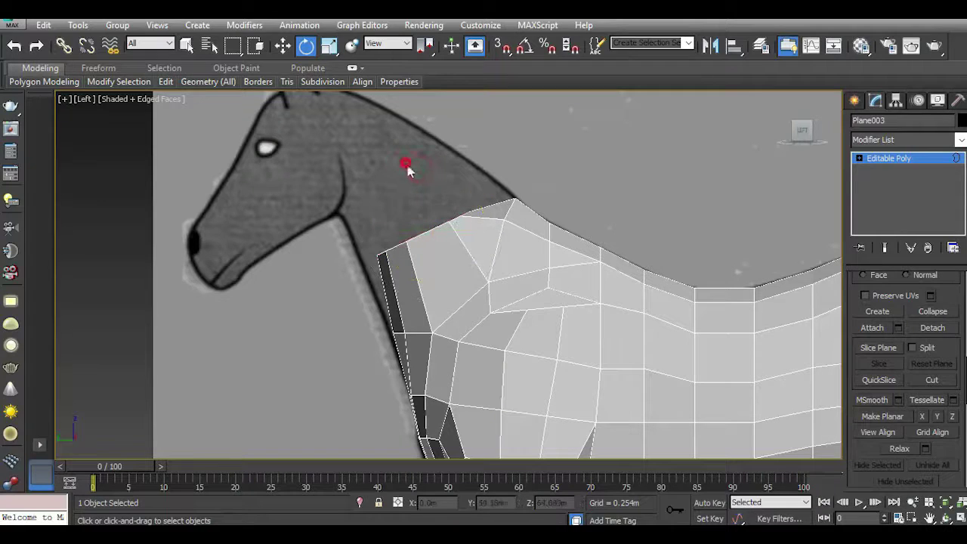
click(14, 46)
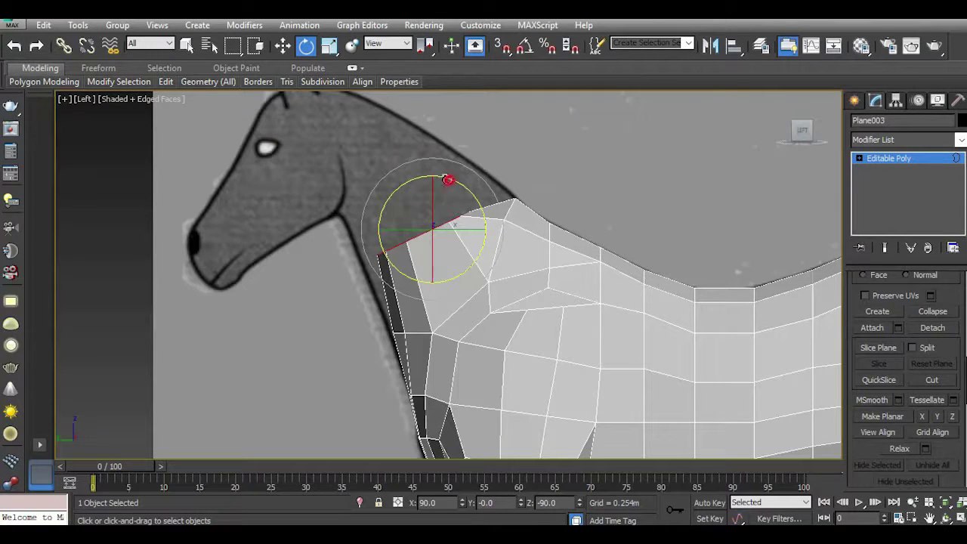
Scale the neck border slightly and move it up and to the right.
key(r)
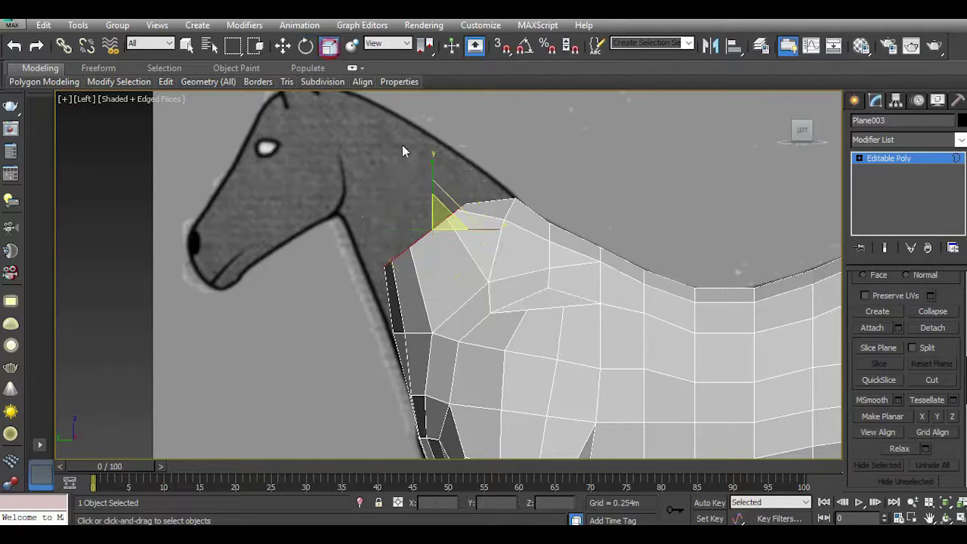
drag(444, 221, 441, 215)
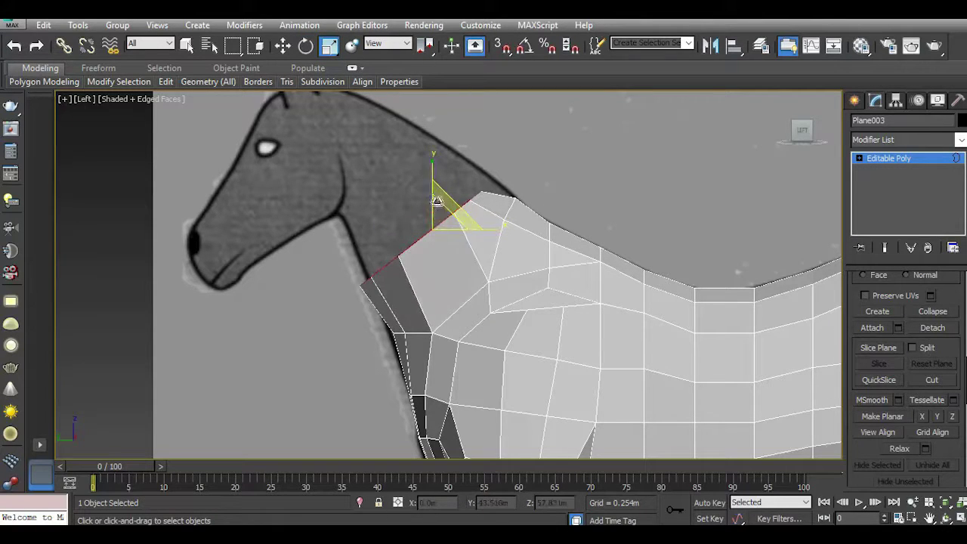
click(287, 47)
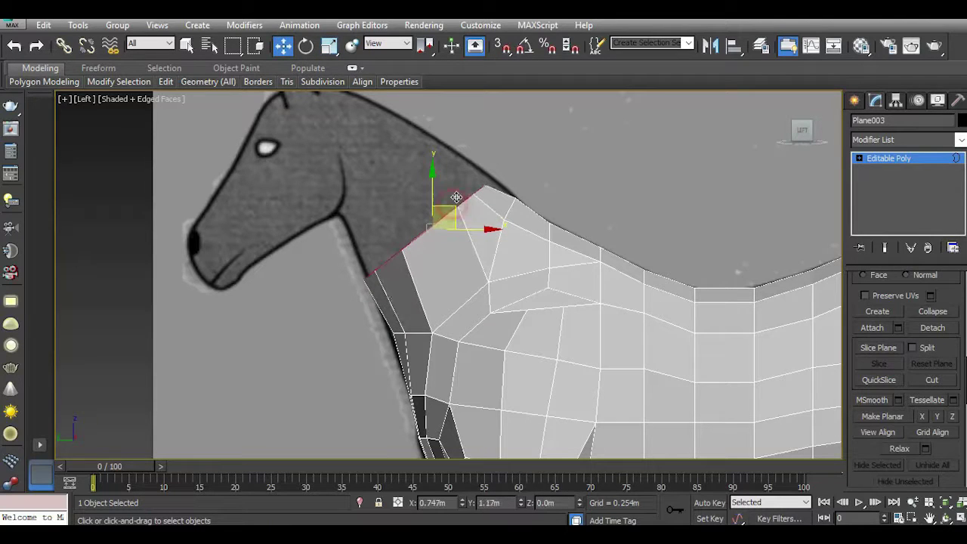
drag(451, 204, 458, 196)
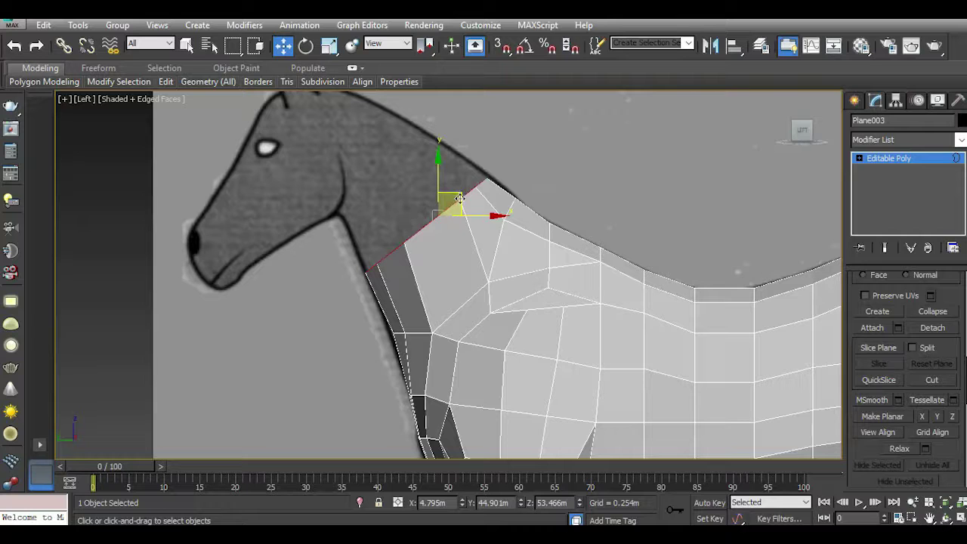
click(326, 47)
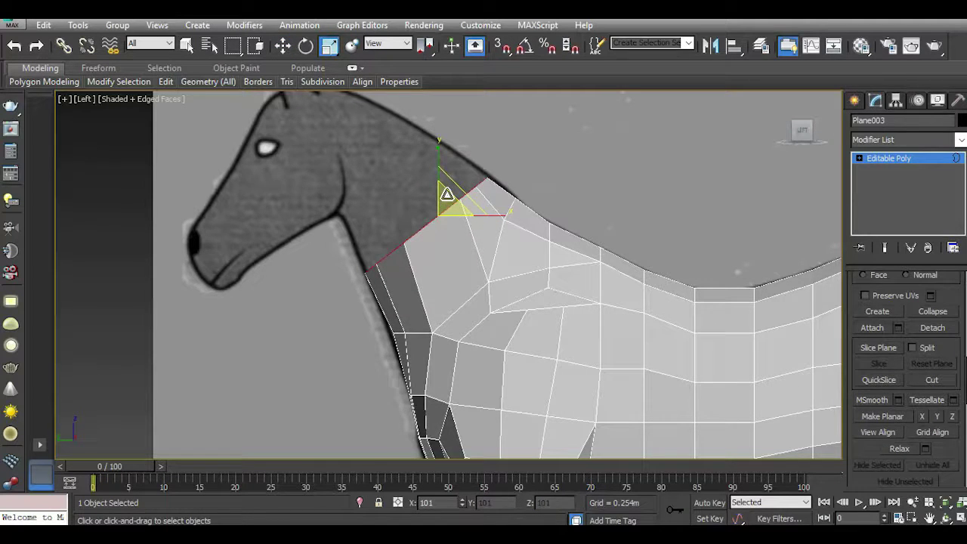
key(w)
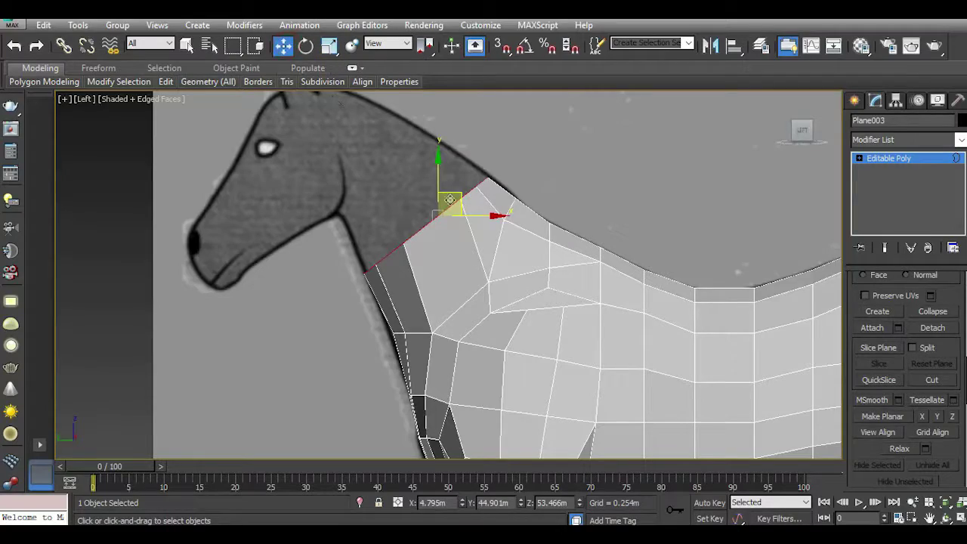
Narrow the top ring of neck polygons along X in the Top view.
key(p)
drag(807, 138, 803, 136)
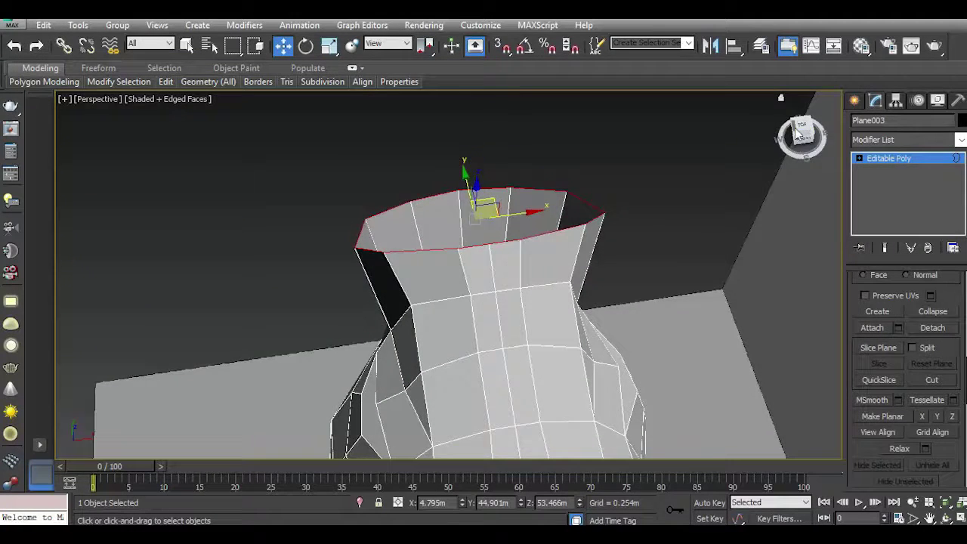
key(t)
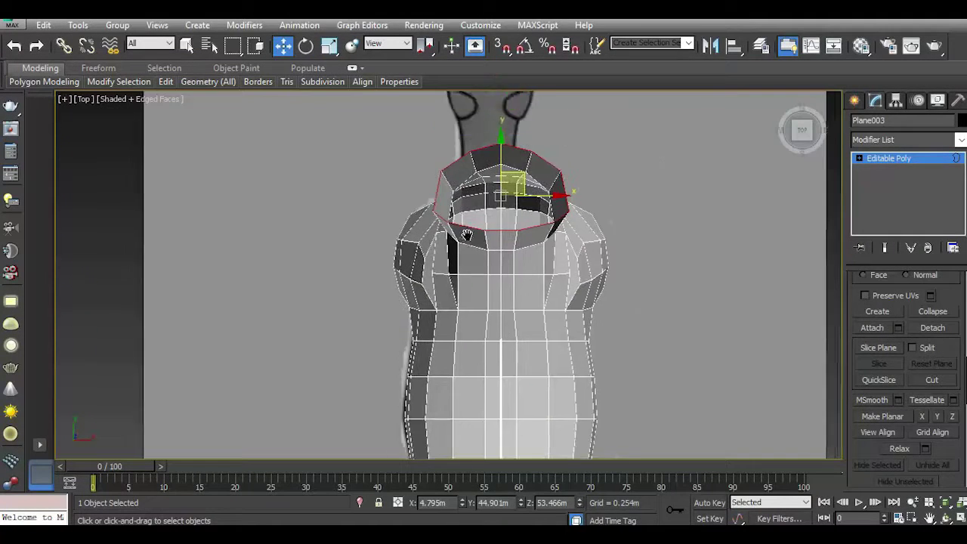
click(329, 45)
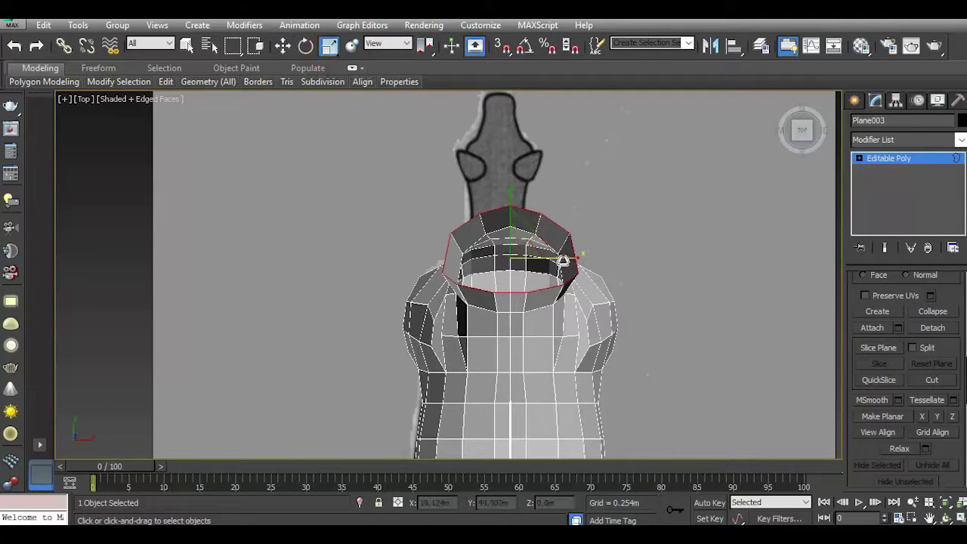
drag(571, 261, 547, 264)
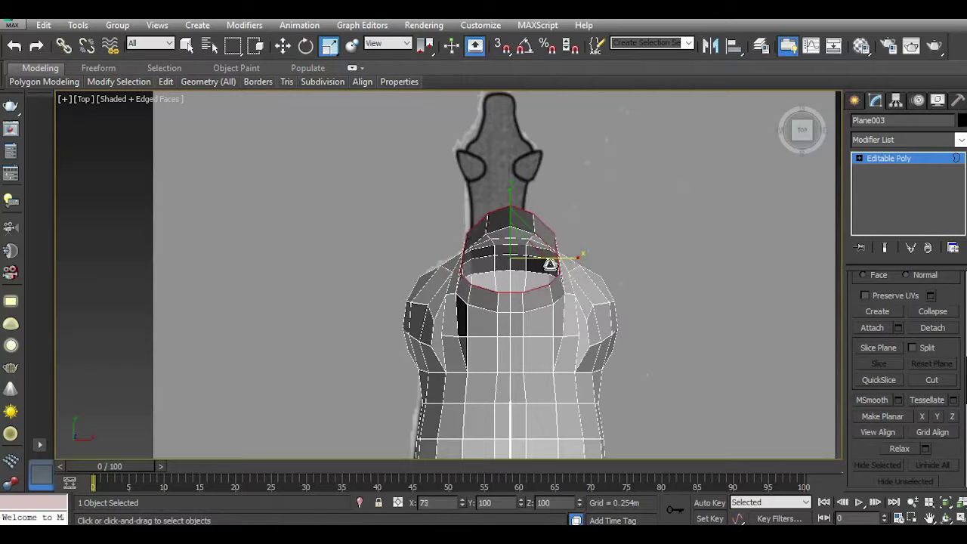
scroll(508, 250, up, 3)
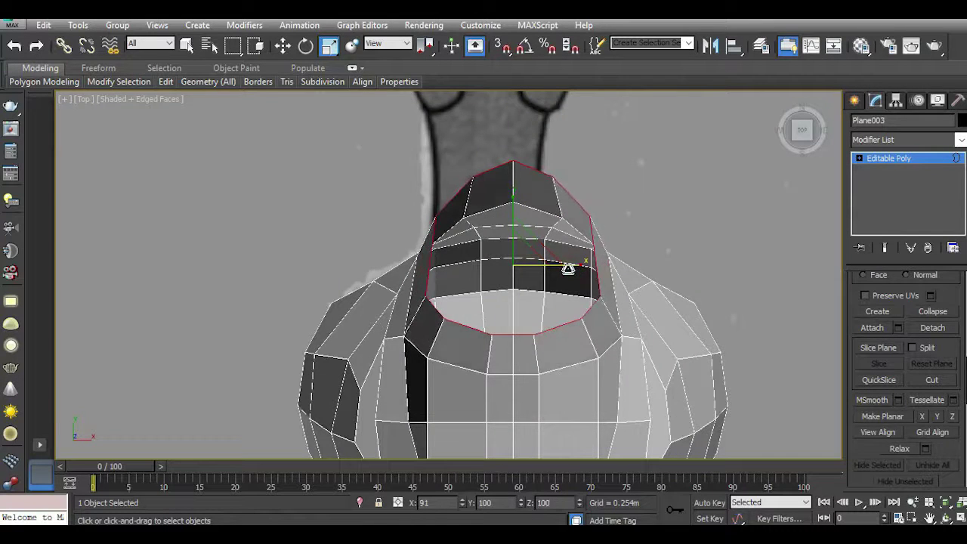
In the side view, move the neck-top polygons up toward the head and narrow the opening.
key(l)
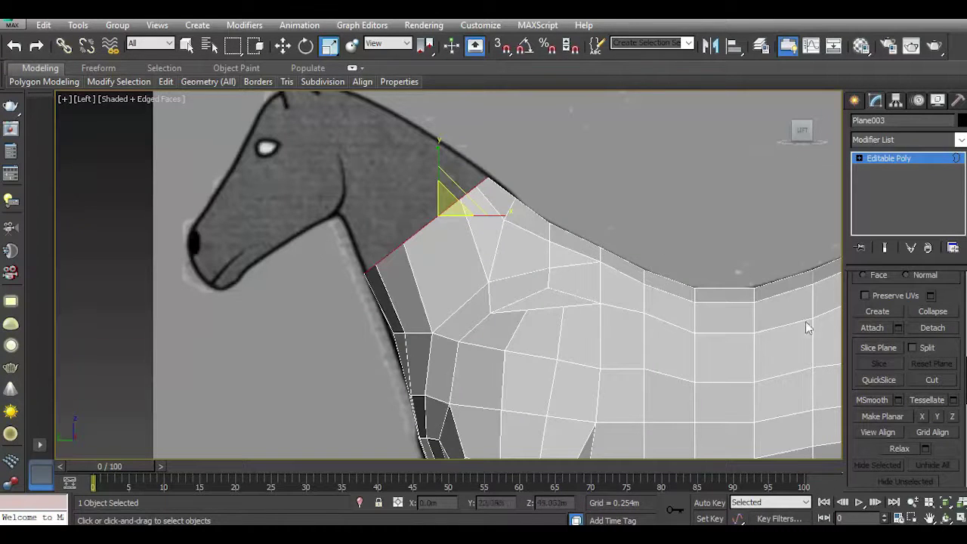
click(284, 45)
drag(452, 199, 384, 92)
click(330, 45)
drag(405, 150, 406, 176)
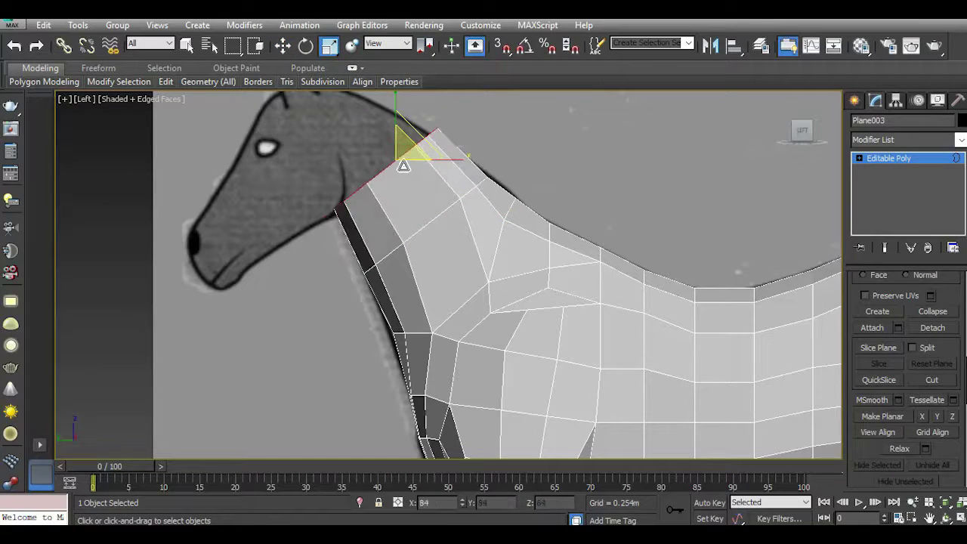
click(284, 45)
drag(419, 140, 421, 145)
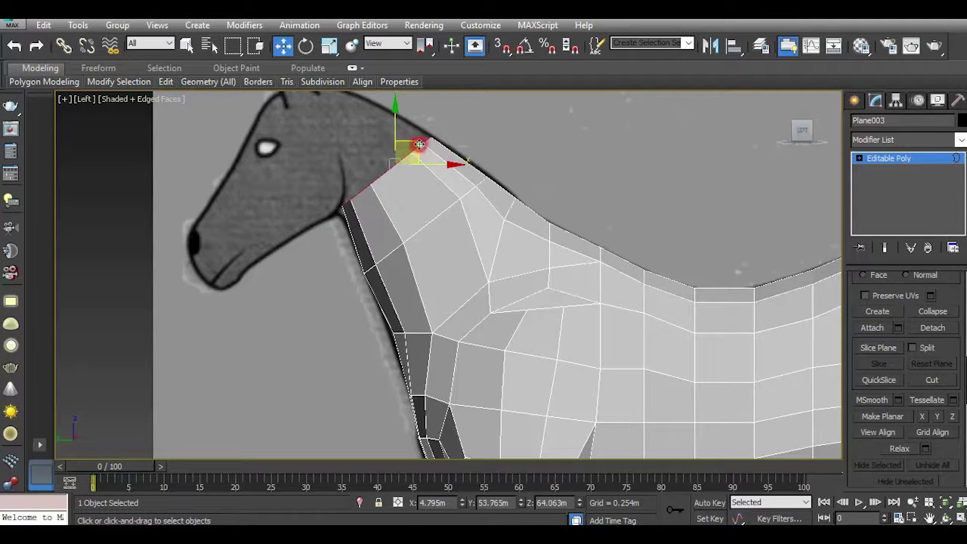
scroll(523, 243, down, 2)
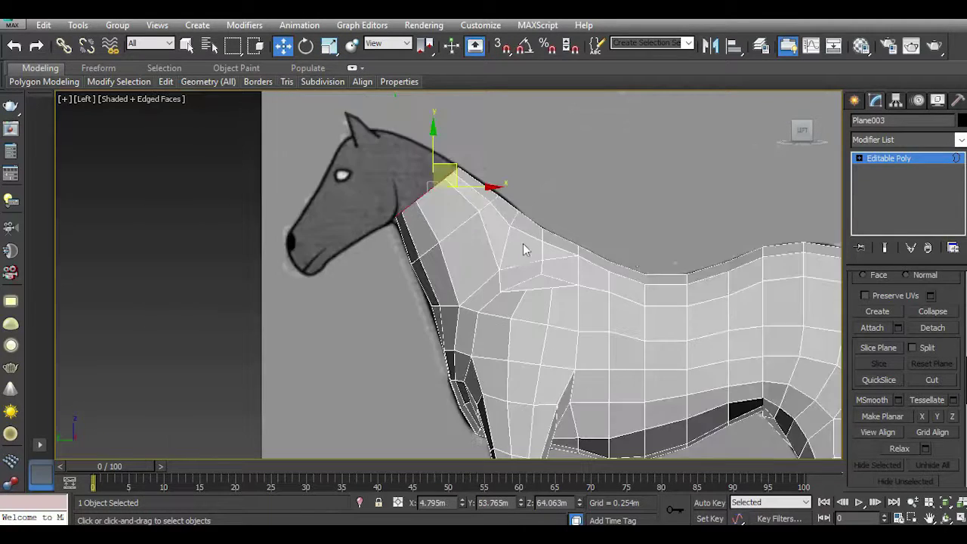
click(860, 159)
At Vertex level, move the neck-top vertices onto the reference outline.
click(884, 170)
scroll(547, 215, up, 3)
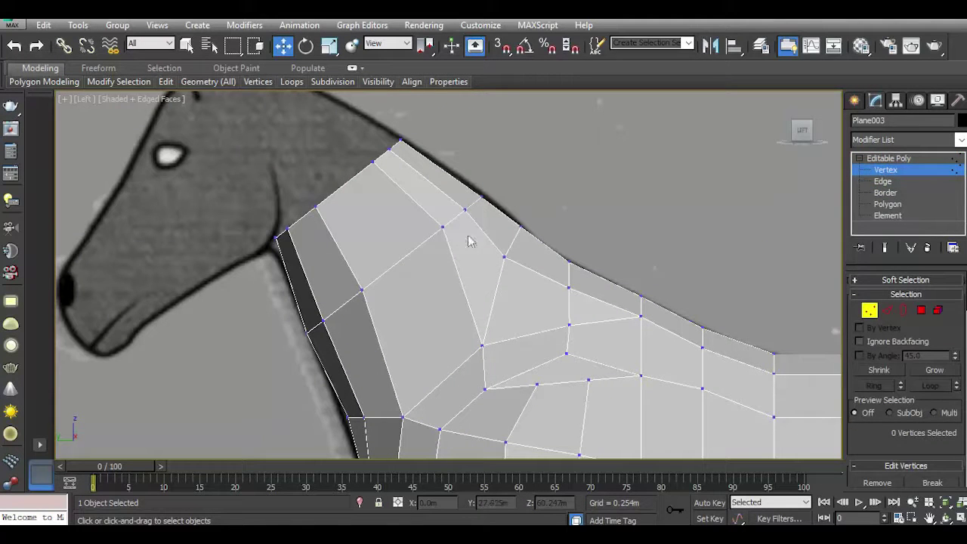
mouse_move(423, 210)
mouse_down()
mouse_move(457, 245)
mouse_move(431, 231)
mouse_up()
scroll(355, 174, up, 3)
click(361, 173)
drag(365, 172, 354, 198)
scroll(437, 227, down, 3)
click(451, 252)
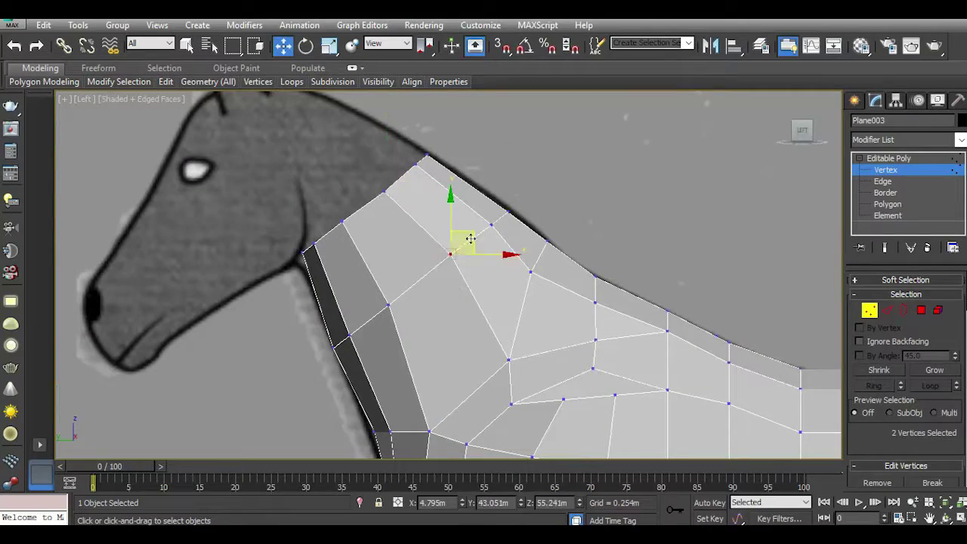
drag(475, 236, 491, 261)
Turn on Use NURMS to preview the smoothed horse in perspective.
key(p)
mouse_move(514, 261)
alt+middle_down()
mouse_move(720, 185)
mouse_move(620, 227)
mouse_move(529, 211)
alt+middle_up()
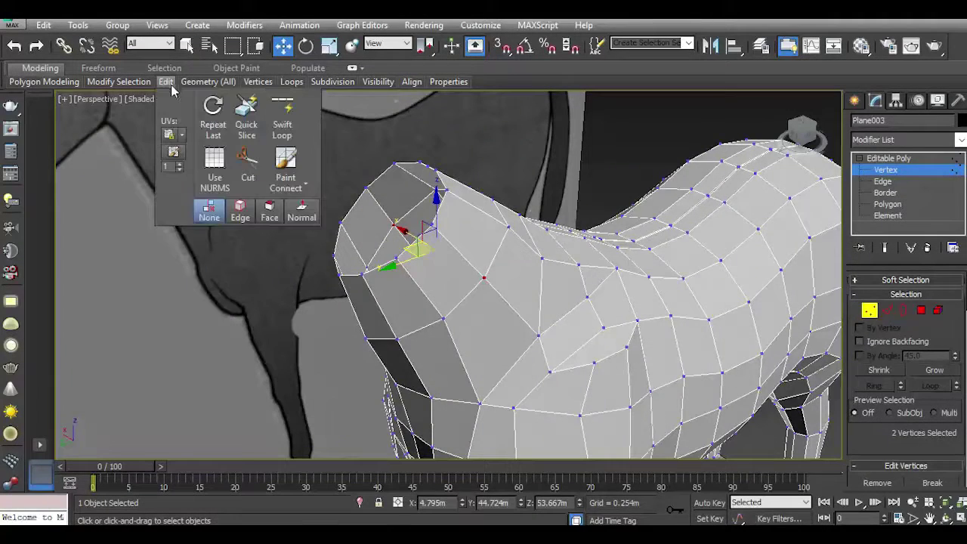
click(217, 158)
scroll(411, 288, down, 5)
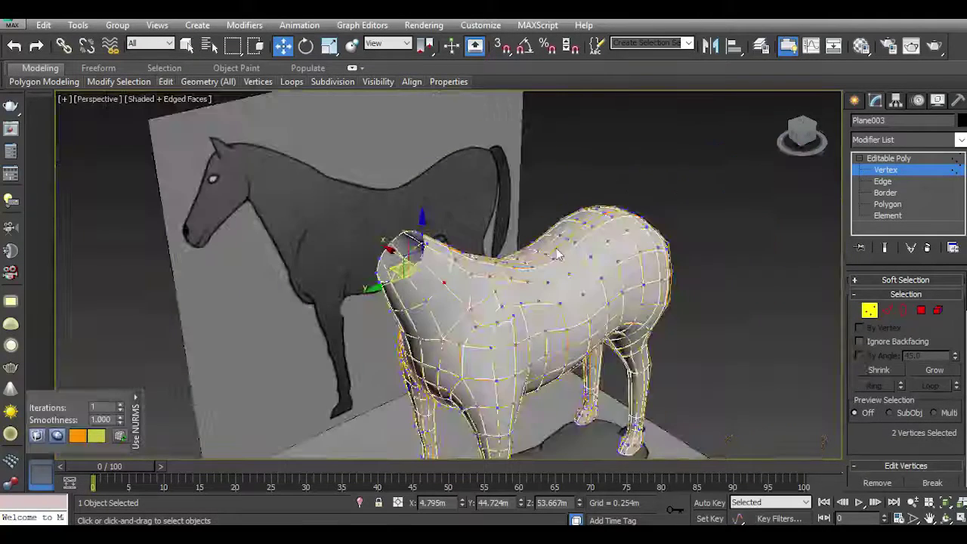
Deselect the horse and orbit to view the smoothed mesh from a high rear angle.
click(899, 159)
click(740, 237)
scroll(547, 221, down, 5)
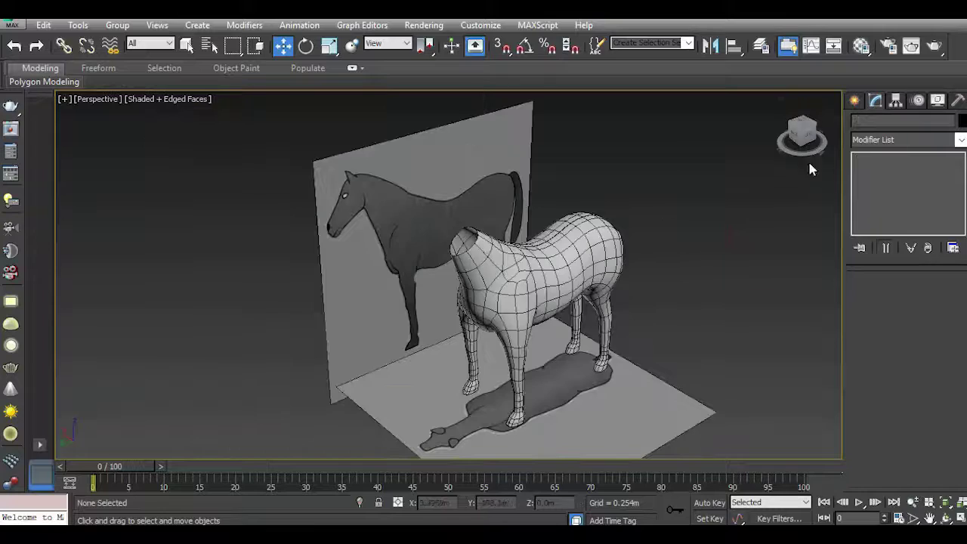
click(802, 134)
mouse_move(816, 142)
mouse_down()
mouse_move(803, 130)
mouse_move(814, 142)
mouse_up()
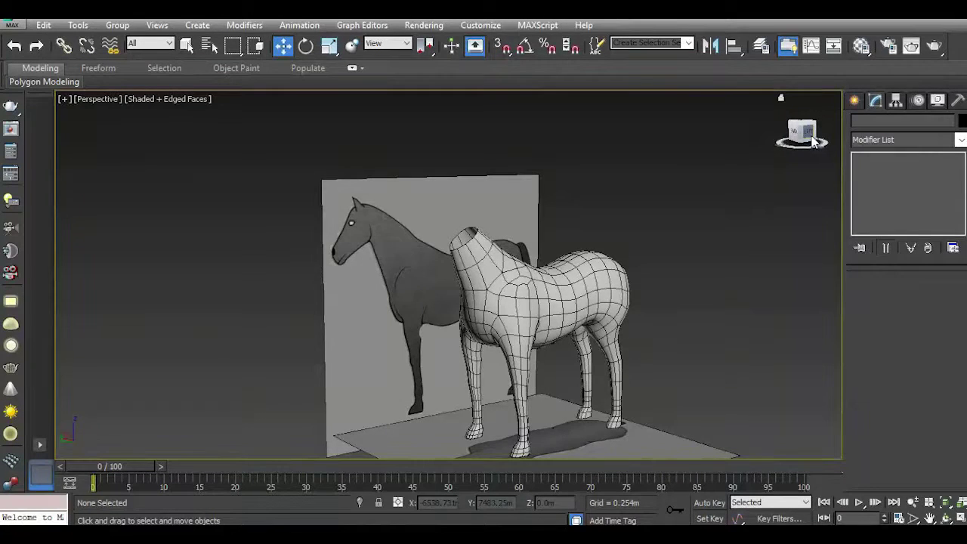
key(l)
Reselect the horse, uncheck Use NURMS, and return to Border selection.
click(371, 250)
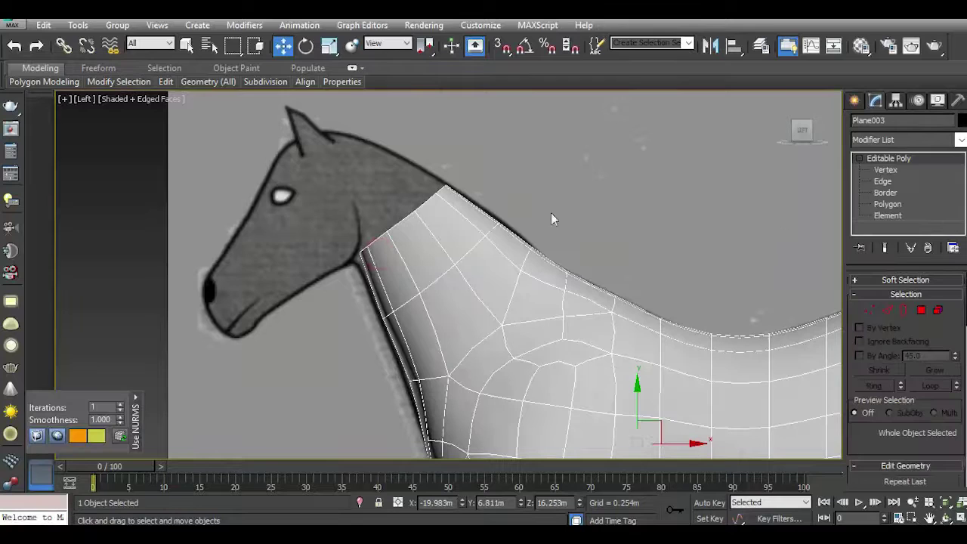
click(215, 165)
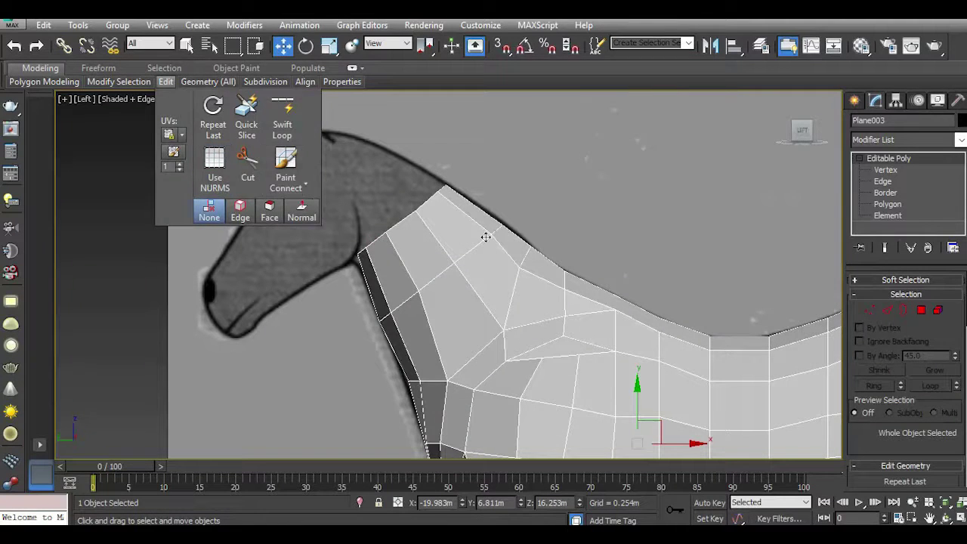
click(904, 311)
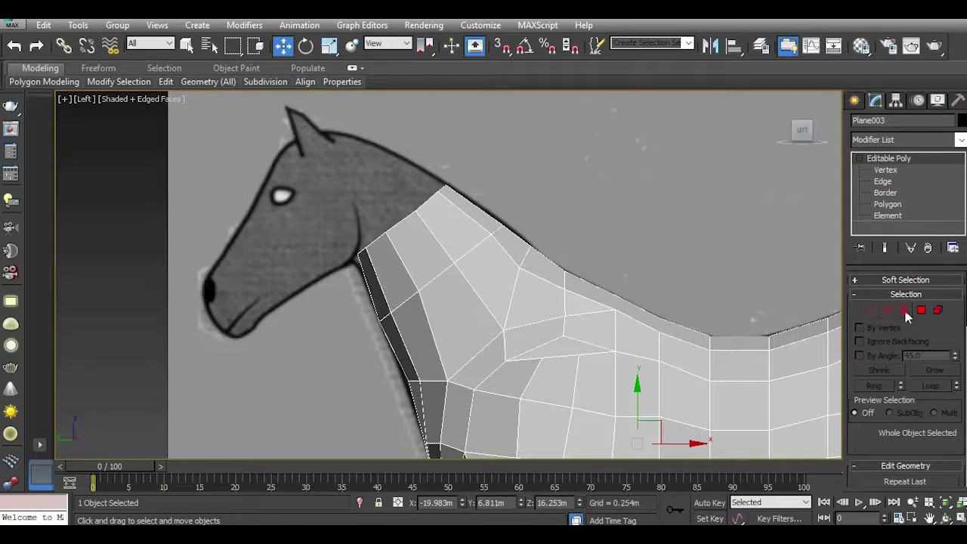
scroll(376, 278, up, 2)
Select the neck-top vertices, then try extruding the neck border and undo it.
click(870, 311)
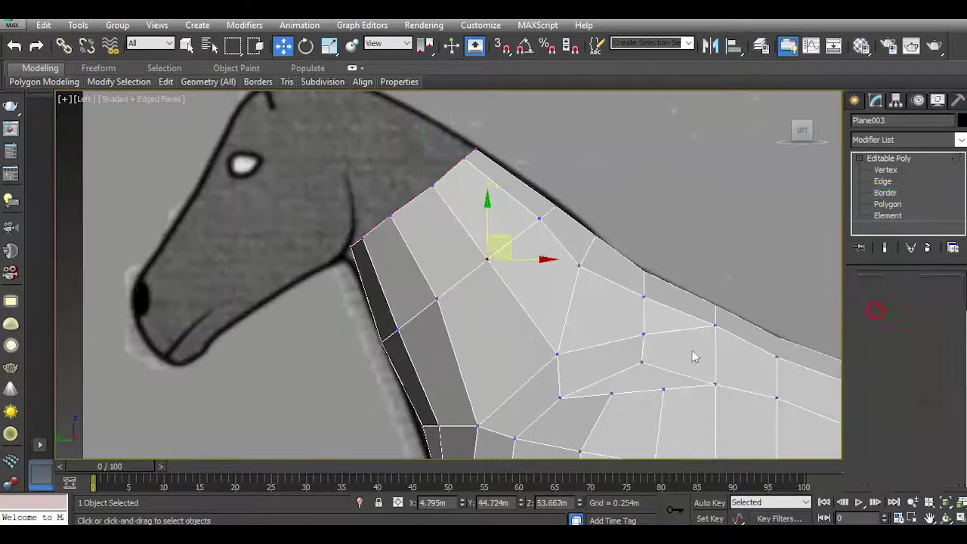
drag(419, 369, 422, 371)
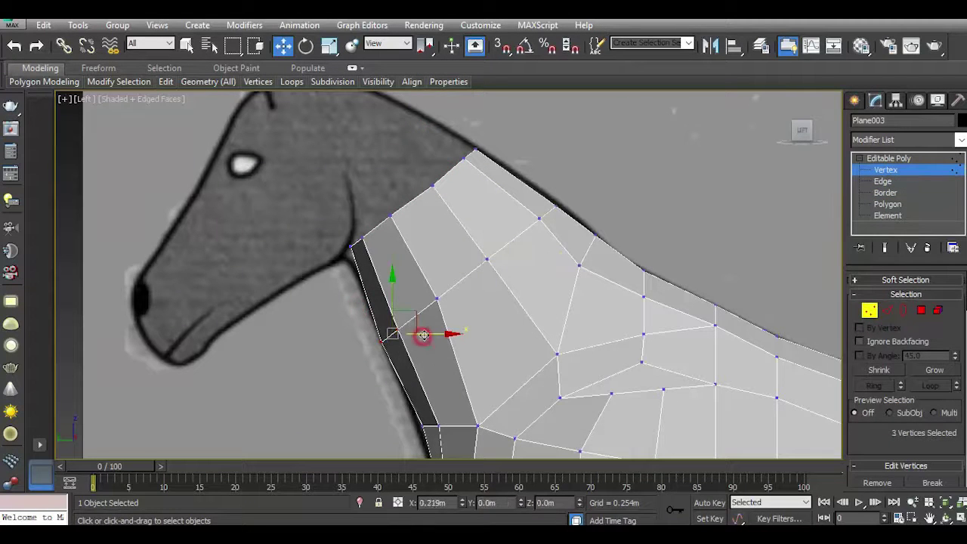
scroll(501, 227, up, 1)
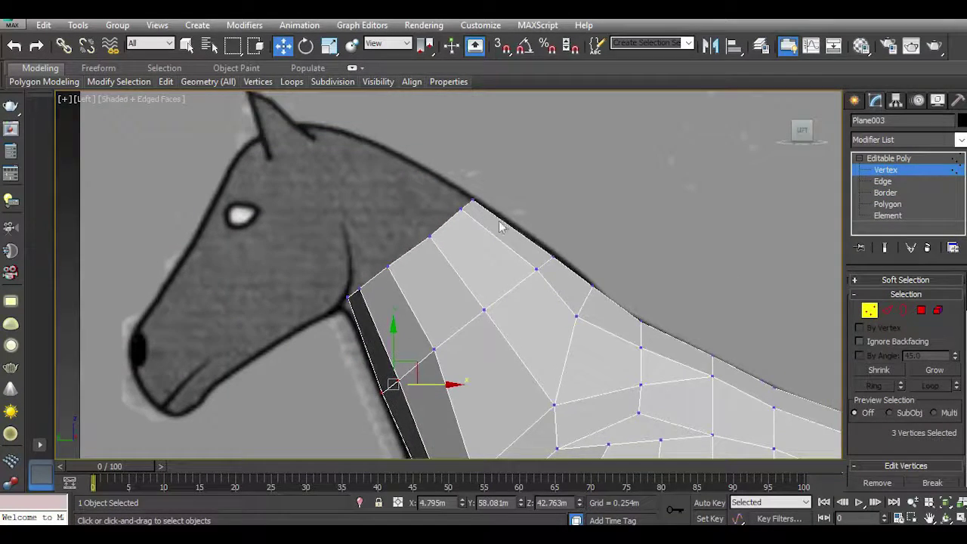
scroll(446, 201, up, 1)
drag(457, 181, 501, 210)
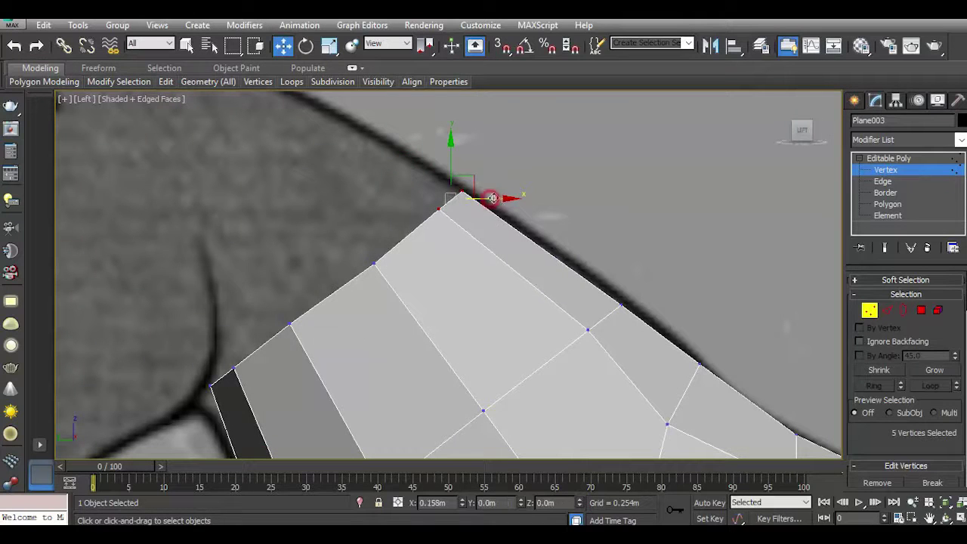
scroll(435, 283, down, 2)
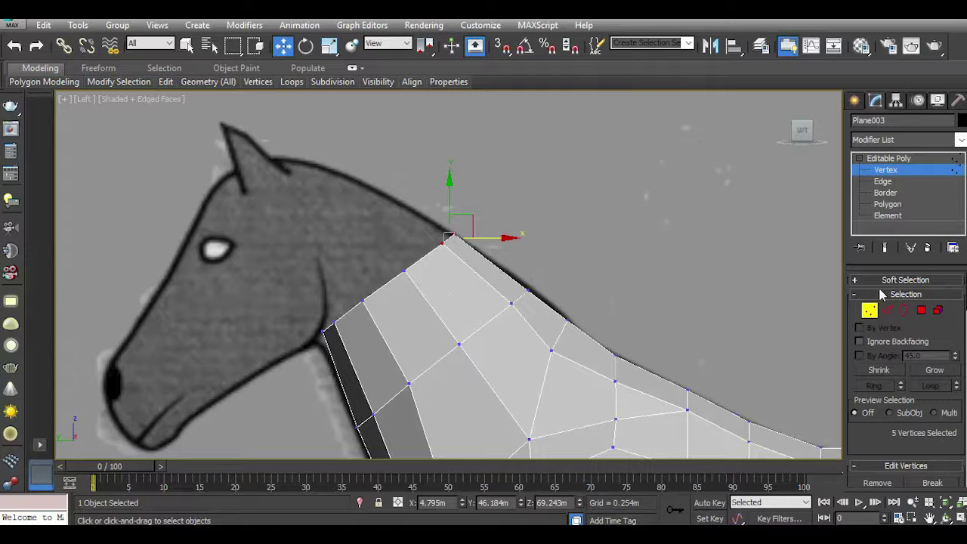
click(905, 310)
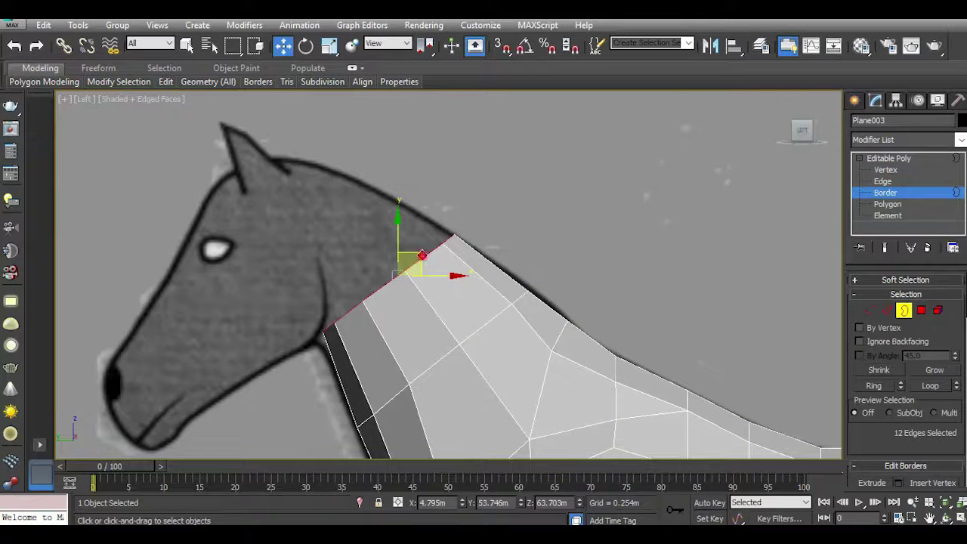
shift+drag(421, 255, 362, 211)
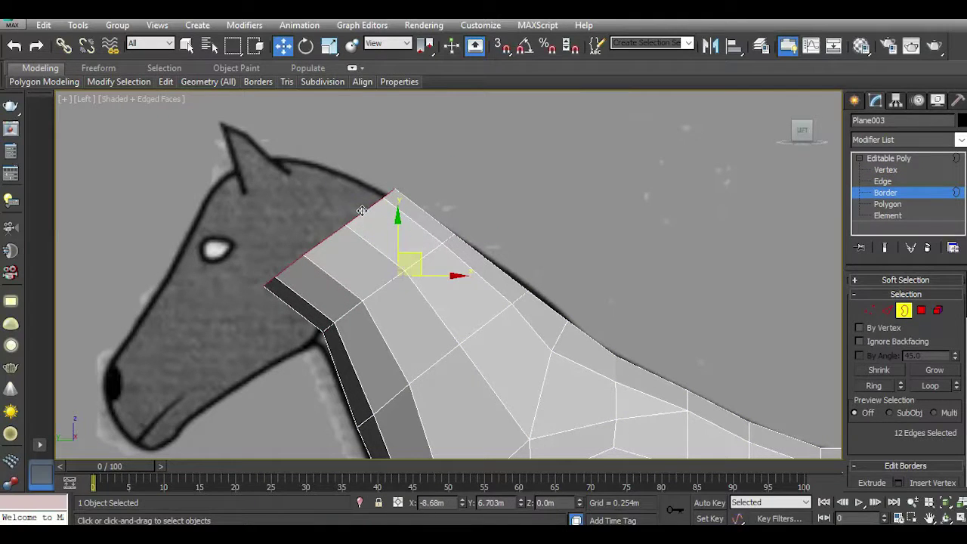
click(14, 47)
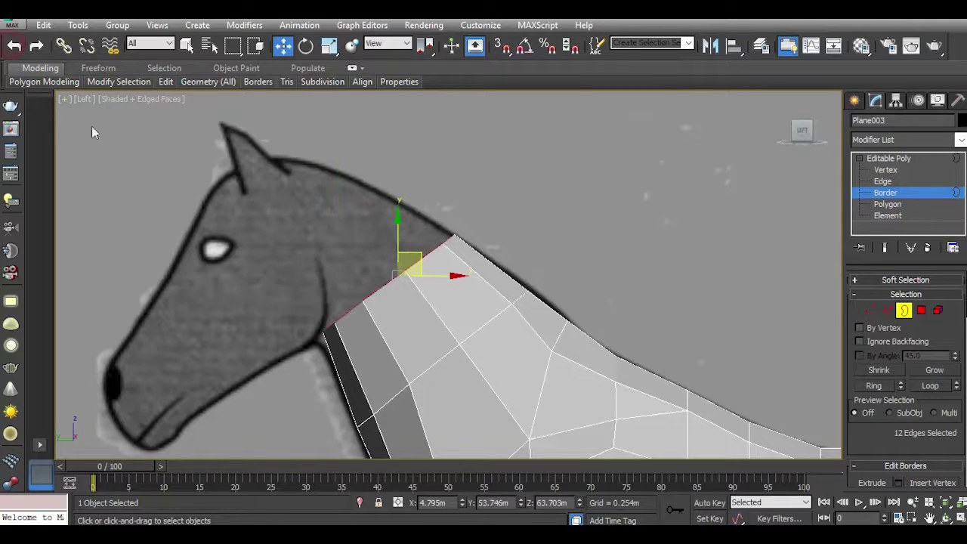
Move the throat vertices onto the outline and extrude the neck border toward the head.
click(869, 311)
scroll(334, 274, up, 2)
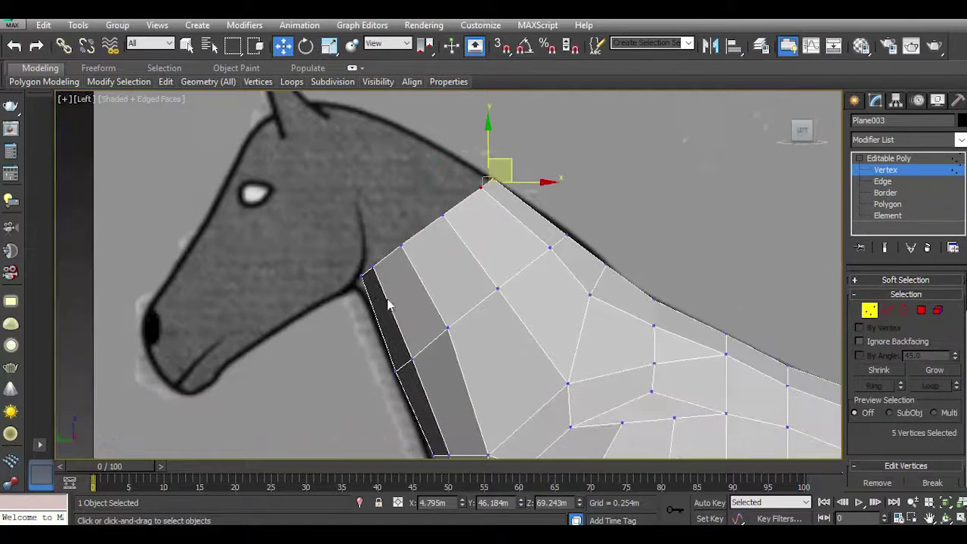
scroll(335, 273, up, 2)
drag(421, 342, 420, 341)
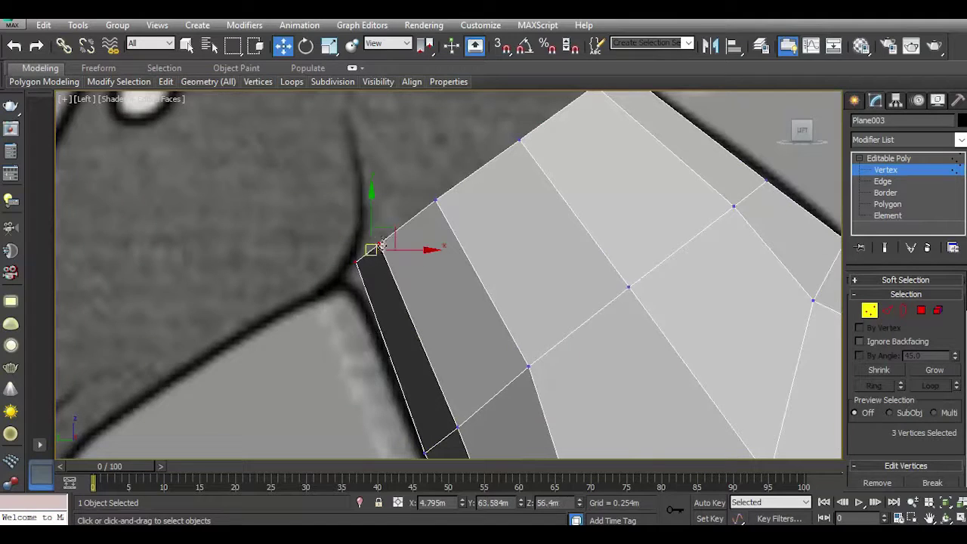
drag(389, 233, 374, 251)
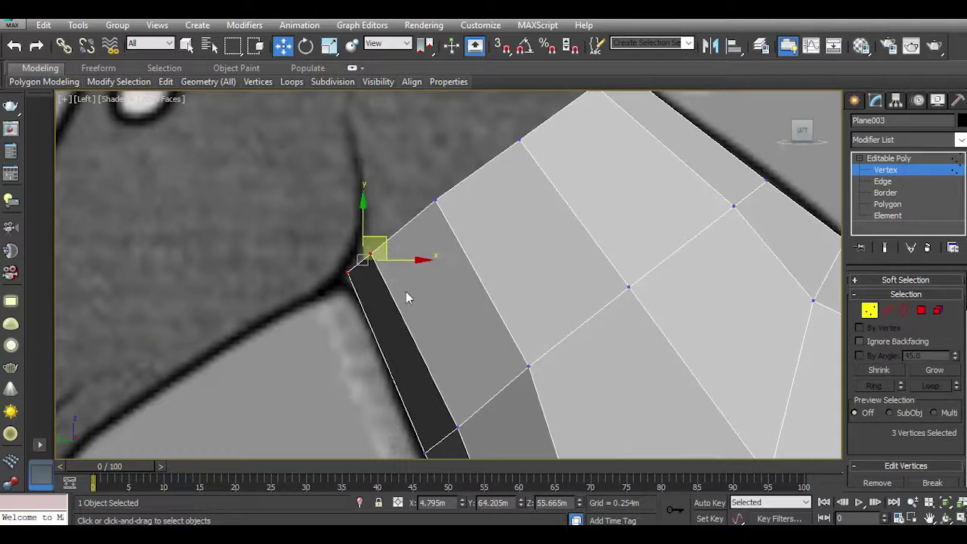
scroll(343, 317, down, 2)
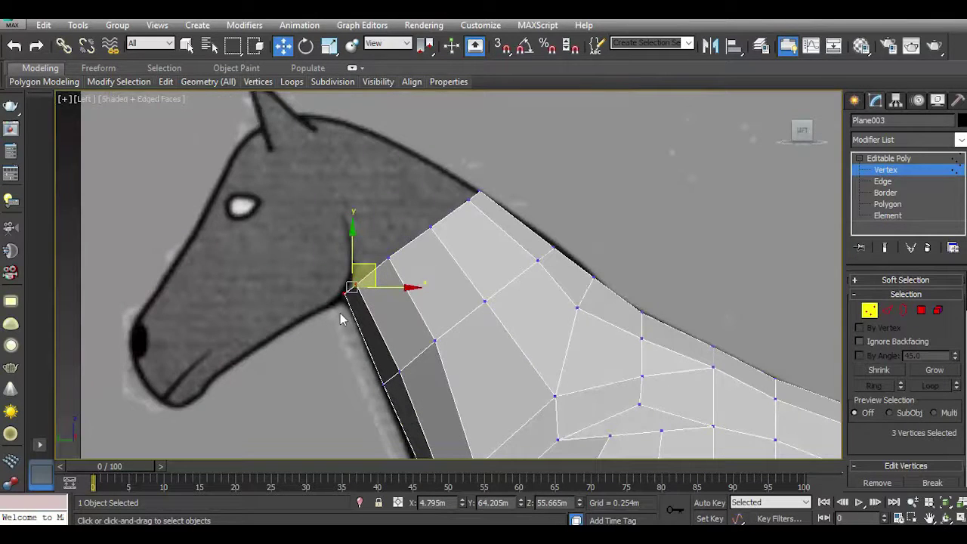
click(903, 313)
shift+drag(444, 209, 341, 152)
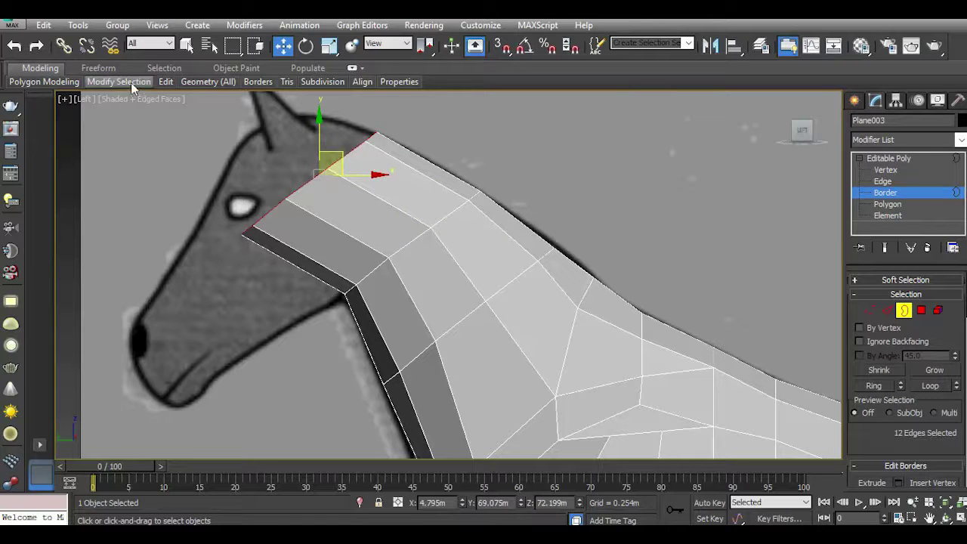
Rotate the neck border to nearly vertical and shift it right and down.
key(e)
drag(362, 148, 323, 82)
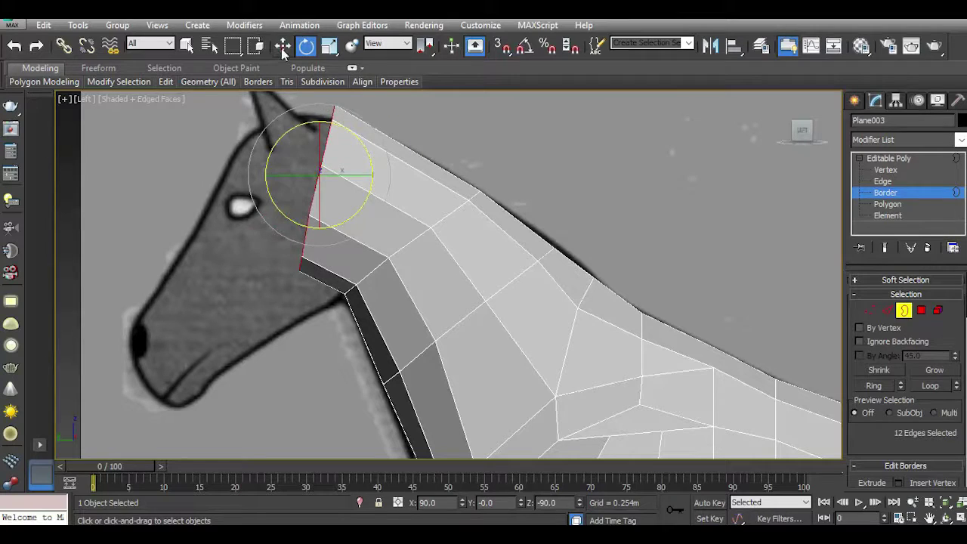
key(w)
mouse_move(339, 157)
mouse_down()
mouse_move(384, 177)
mouse_move(375, 182)
mouse_up()
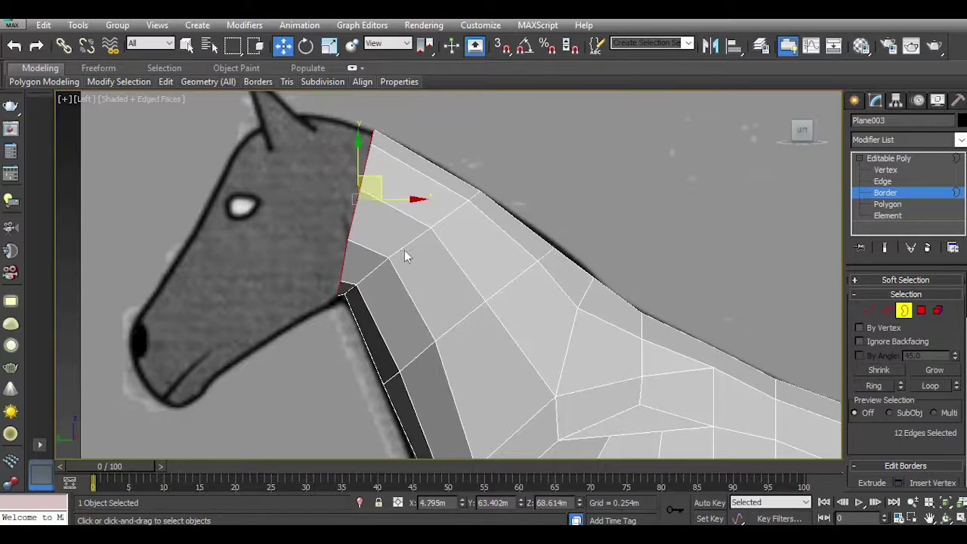
scroll(461, 261, up, 2)
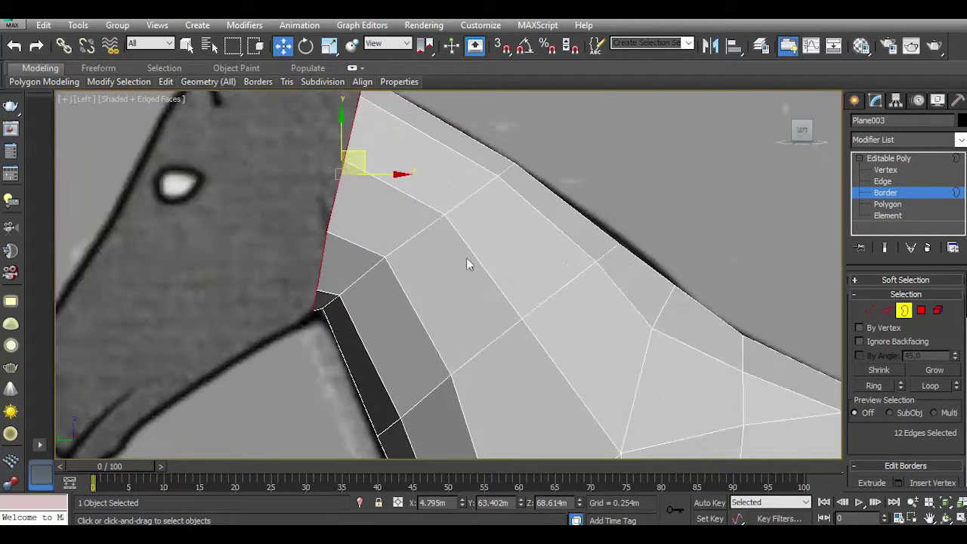
In Edge mode, rotate the neck edge ring to the head angle and move it onto the head outline.
click(887, 310)
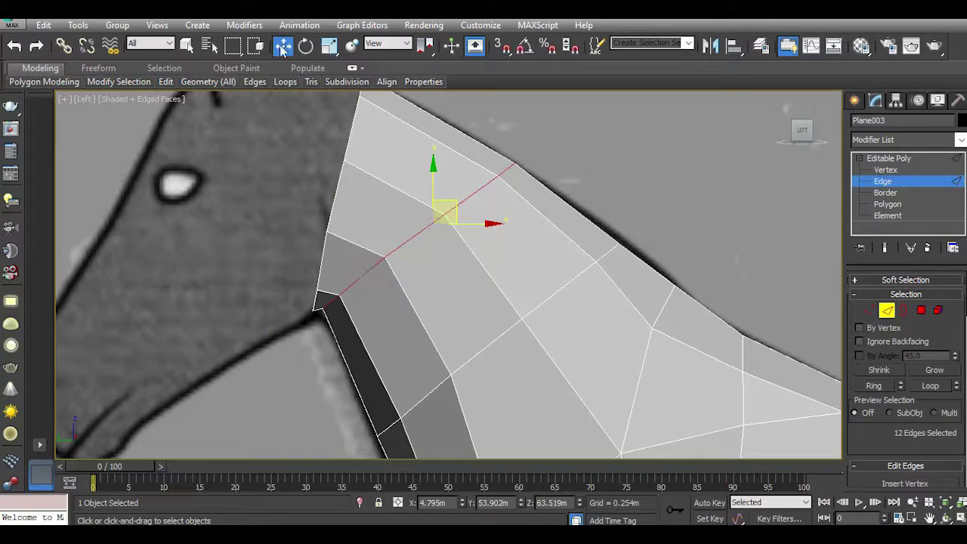
click(306, 45)
click(478, 195)
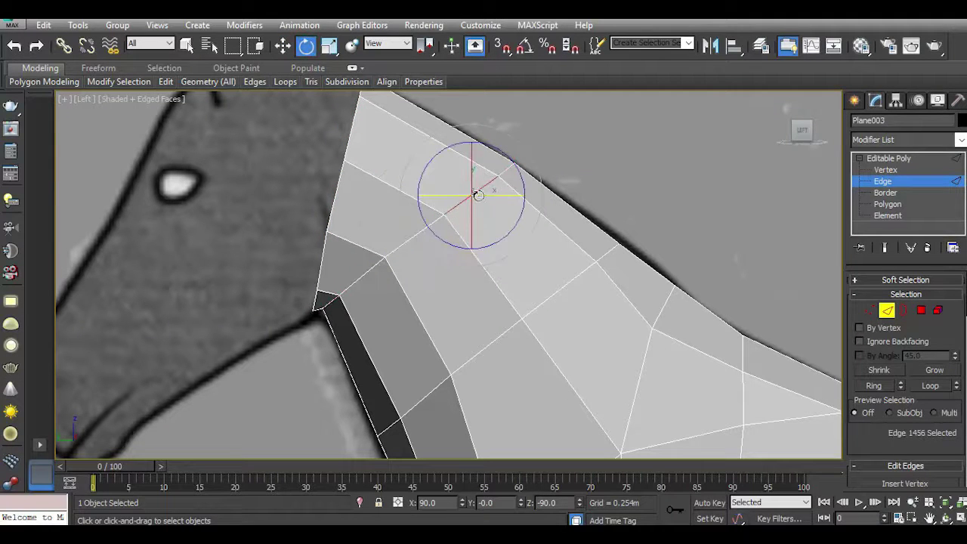
click(13, 46)
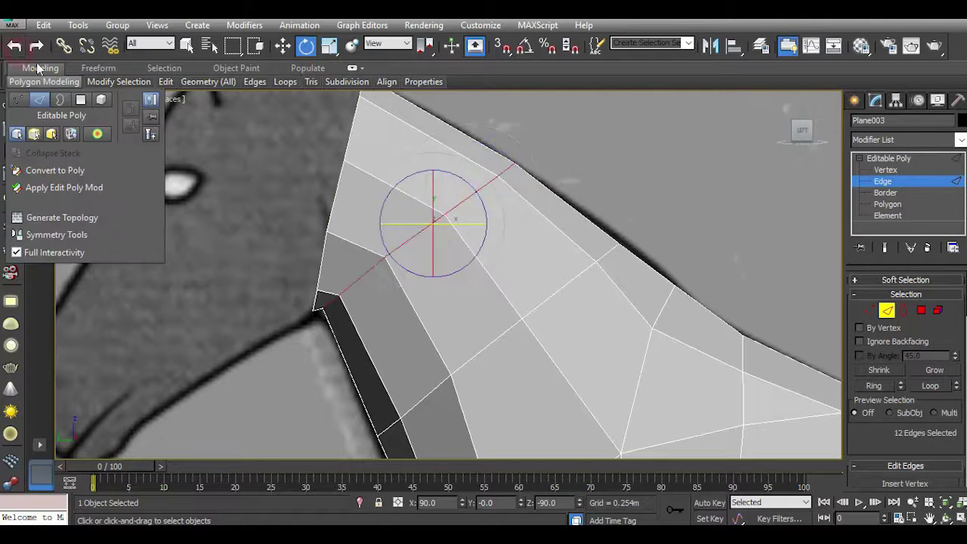
mouse_move(457, 178)
mouse_down()
mouse_move(438, 169)
mouse_move(450, 209)
mouse_up()
click(282, 45)
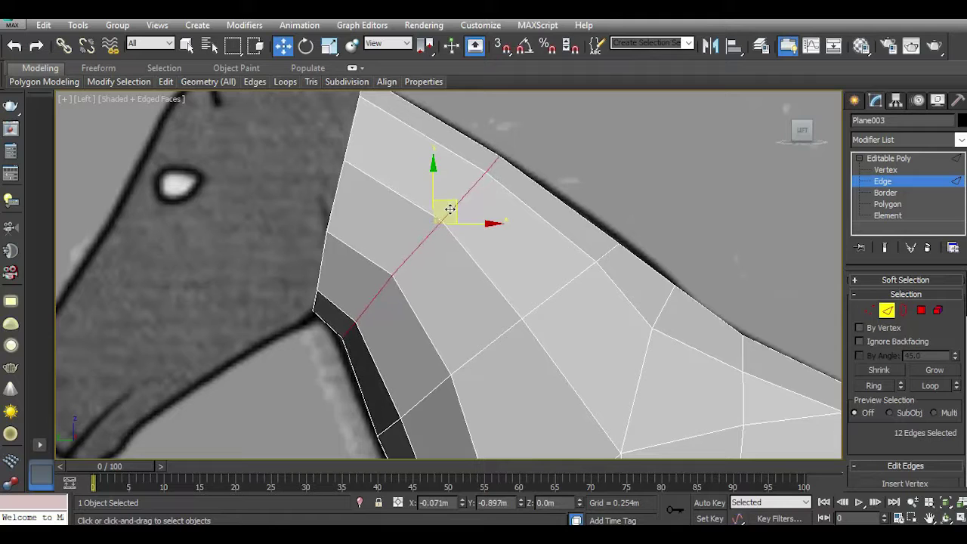
drag(450, 209, 449, 219)
drag(338, 189, 375, 172)
scroll(418, 272, down, 2)
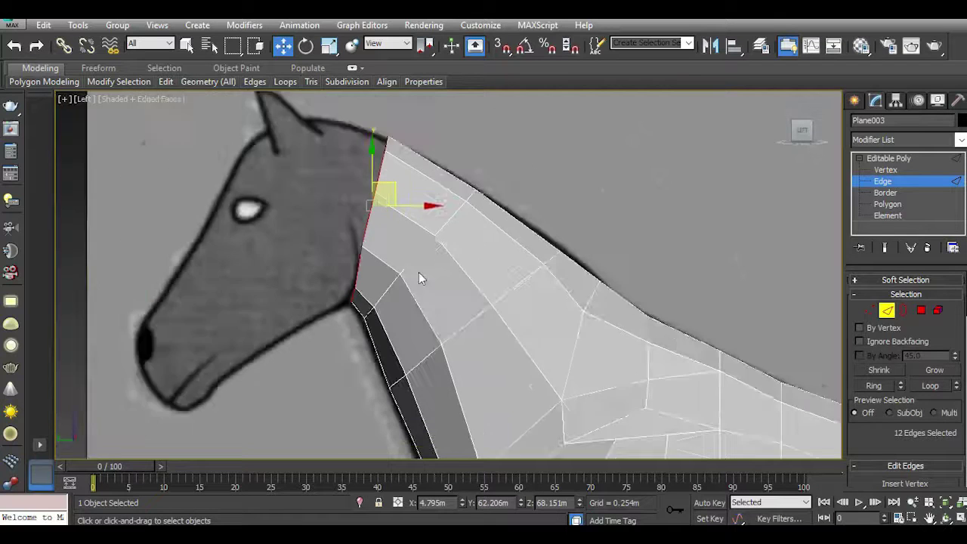
scroll(419, 267, down, 2)
scroll(420, 269, down, 2)
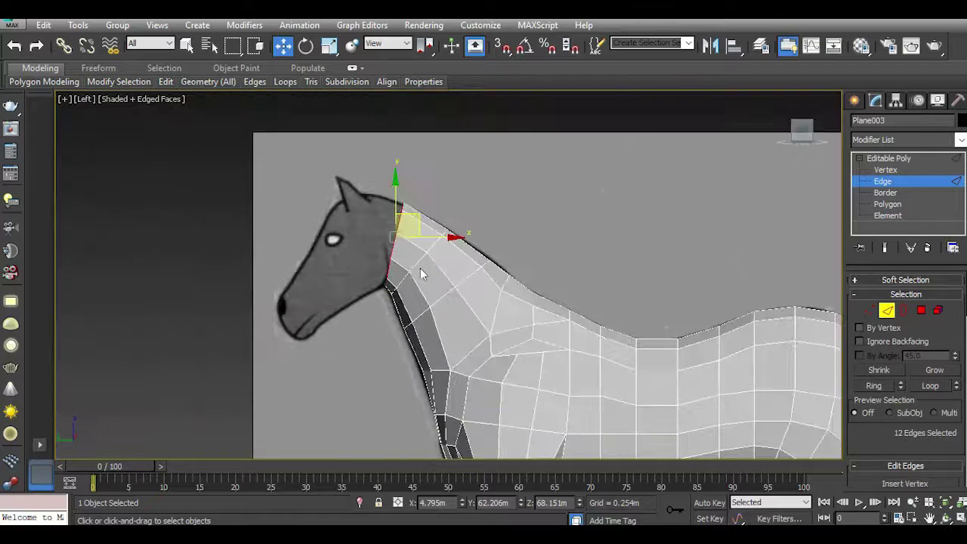
Raise the five neck-crest vertices and adjust the upper neck vertices onto the outline.
click(870, 310)
scroll(463, 255, up, 3)
drag(472, 242, 557, 320)
drag(525, 264, 524, 258)
click(427, 220)
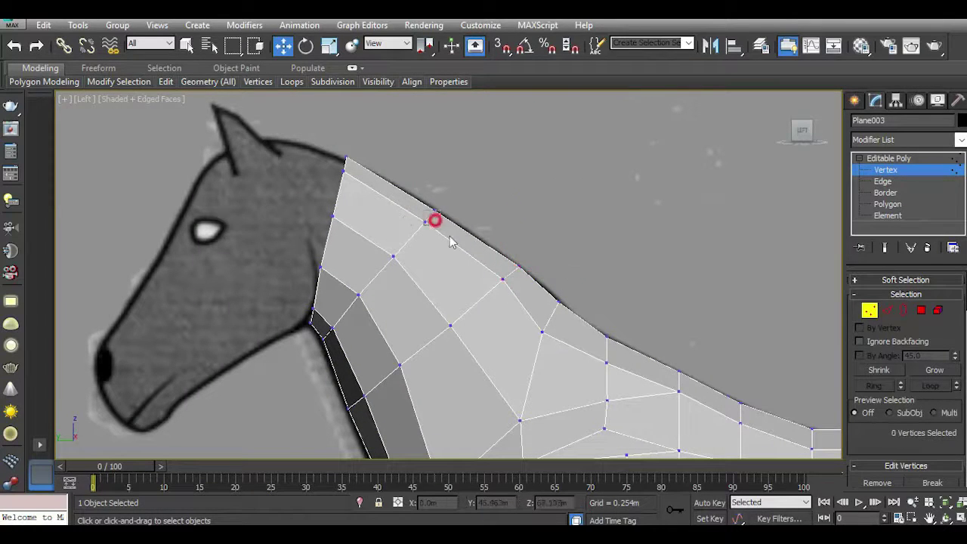
drag(382, 173, 457, 244)
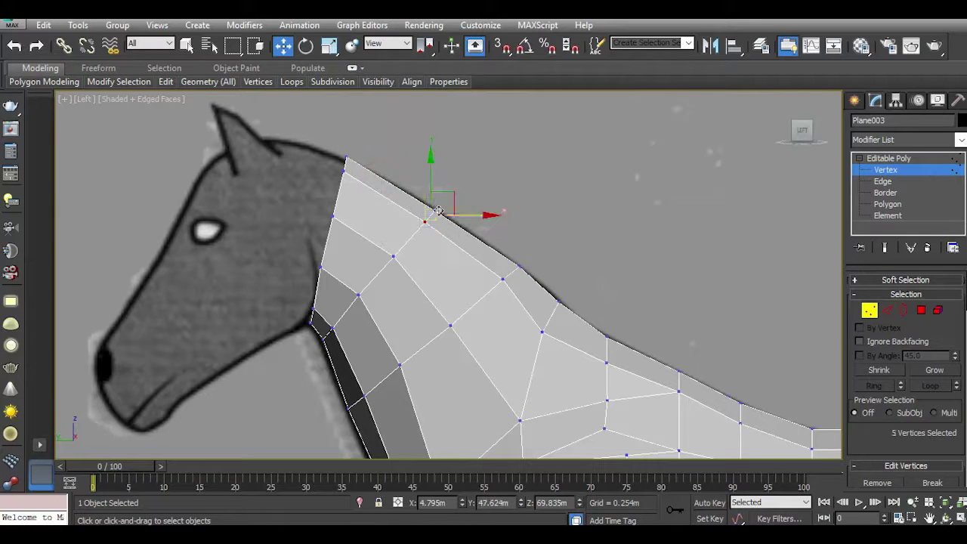
drag(393, 170, 438, 202)
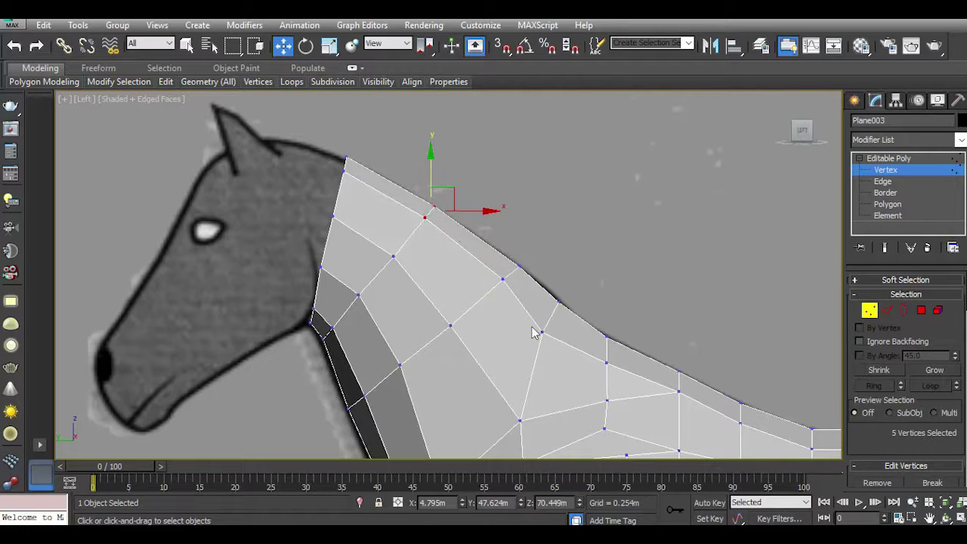
scroll(512, 313, down, 5)
scroll(510, 313, down, 5)
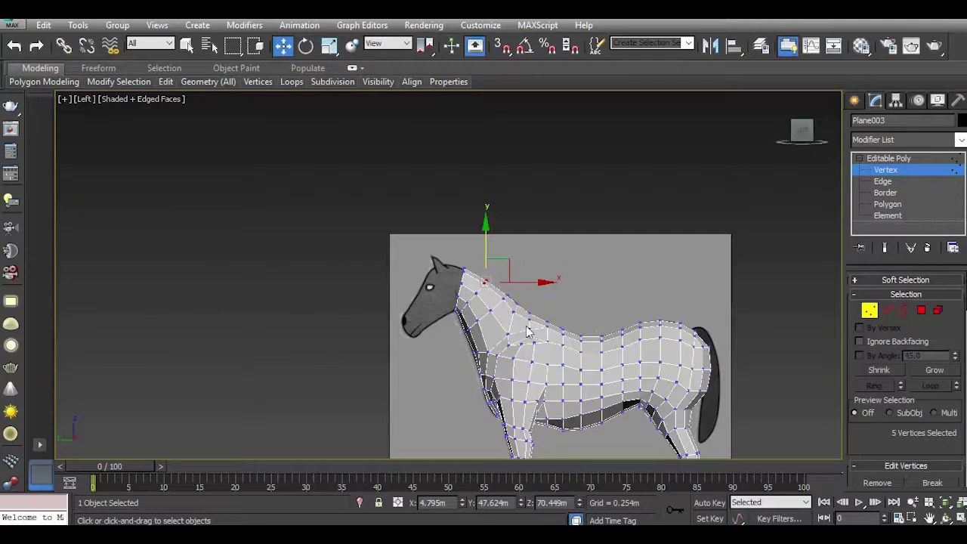
scroll(457, 288, up, 3)
scroll(463, 286, up, 3)
scroll(470, 272, up, 3)
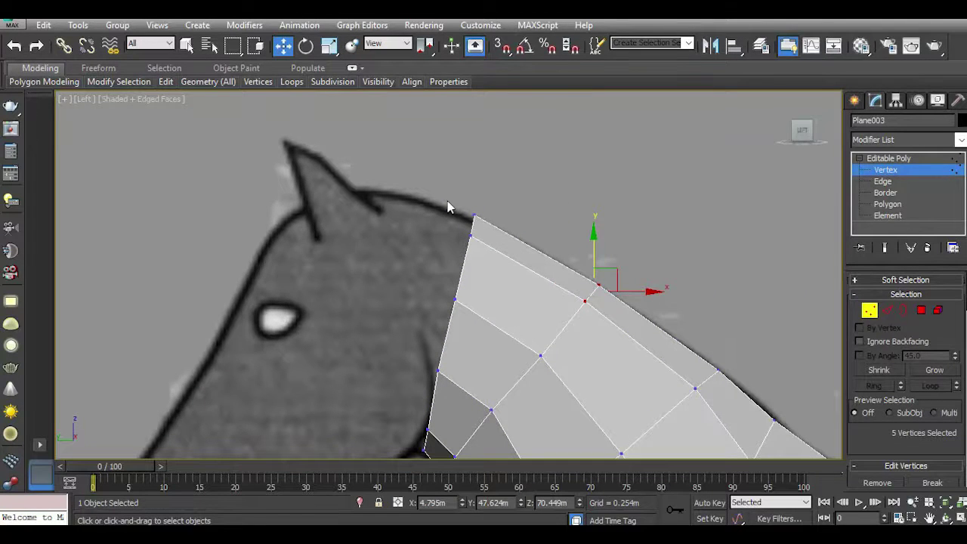
Switch to the Top view and frame the horse's neck from above.
key(t)
mouse_move(476, 230)
middle_down()
mouse_move(492, 321)
mouse_move(484, 325)
middle_up()
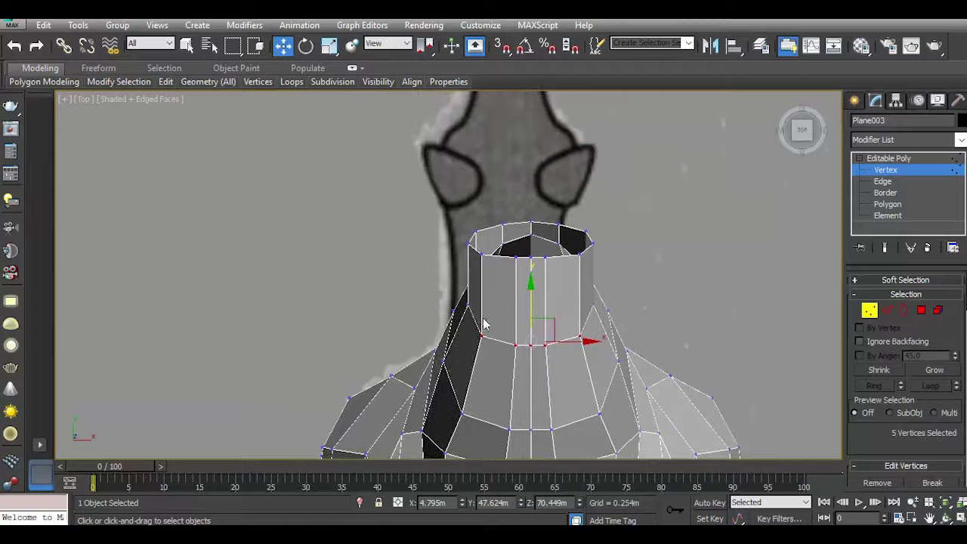
scroll(417, 275, down, 2)
scroll(417, 276, down, 1)
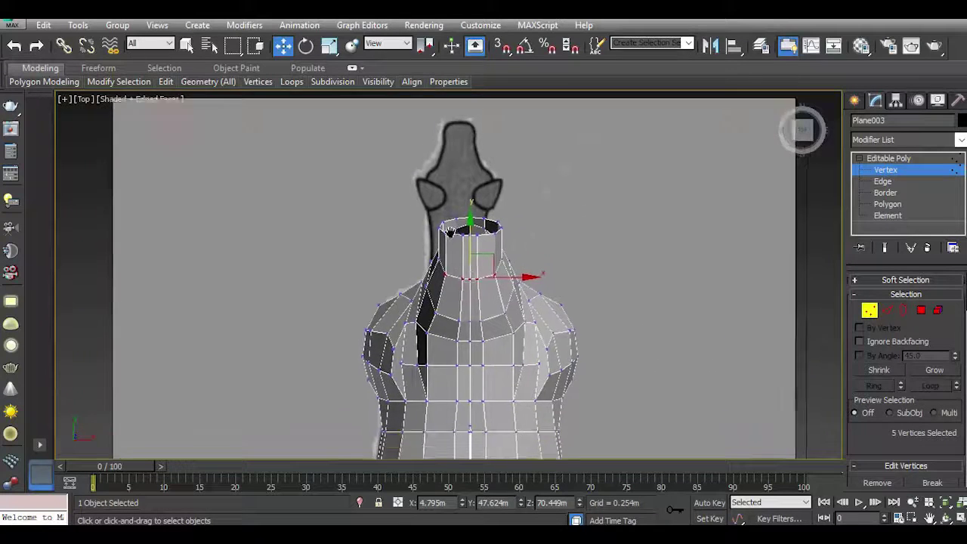
scroll(417, 275, down, 1)
scroll(417, 275, down, 1)
middle_drag(418, 226, 418, 211)
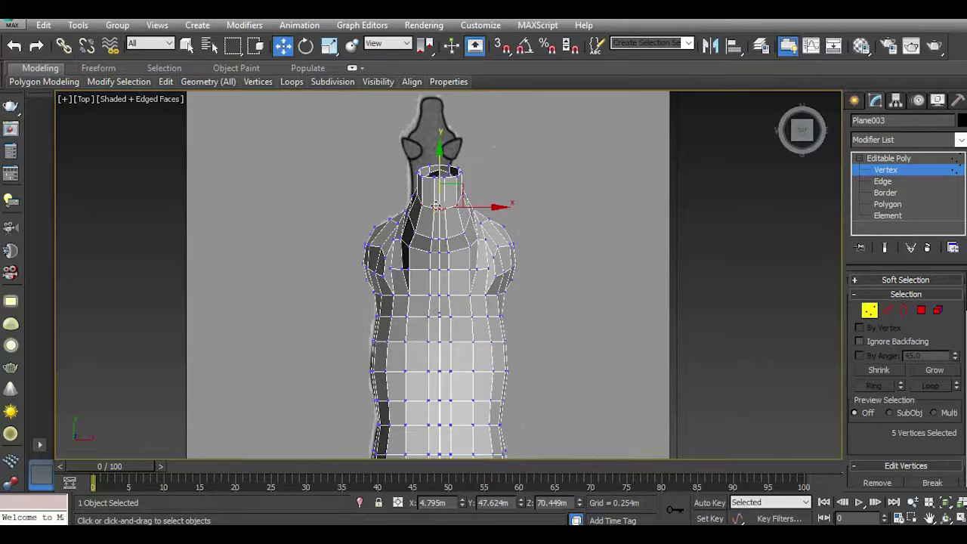
Try moving a vertex at the neck opening, then undo it and clear the selection.
click(449, 155)
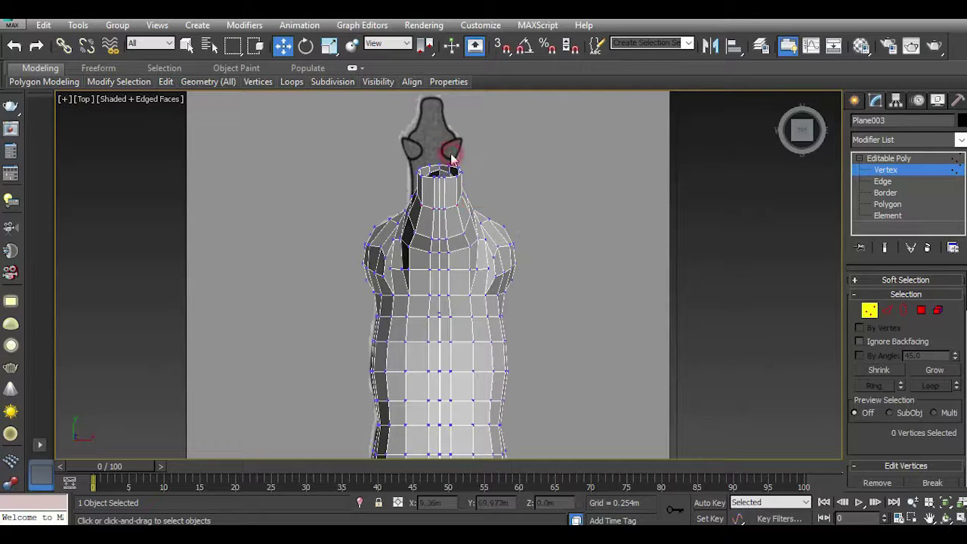
click(457, 195)
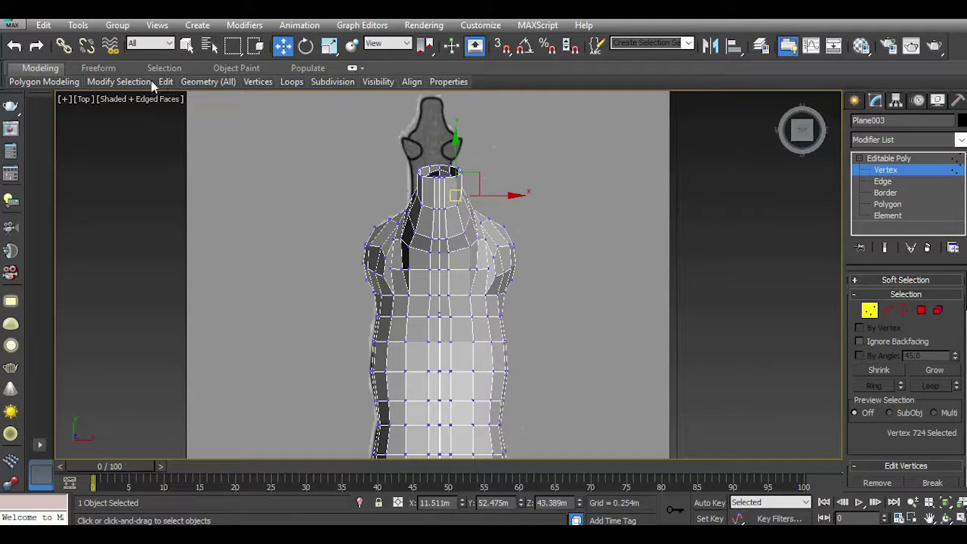
click(13, 46)
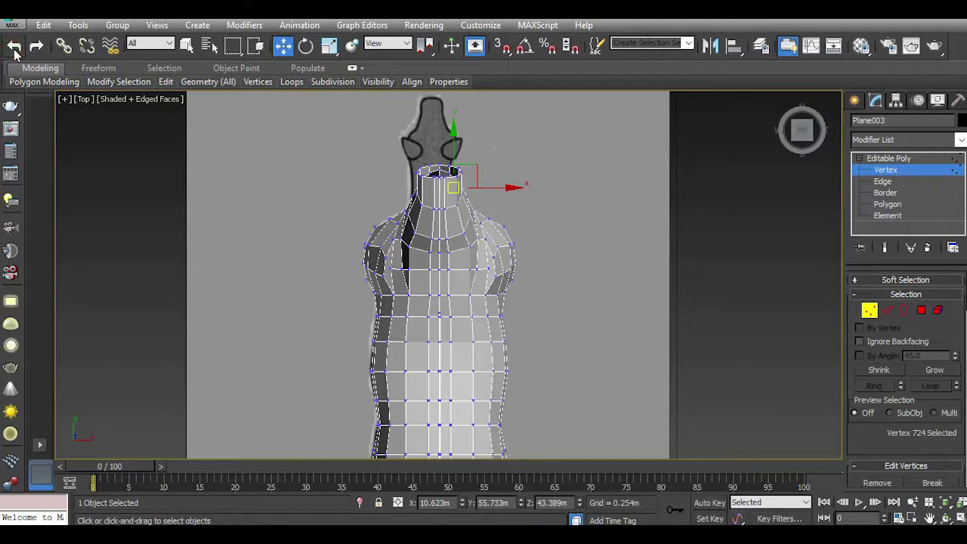
click(641, 144)
middle_drag(634, 232, 538, 203)
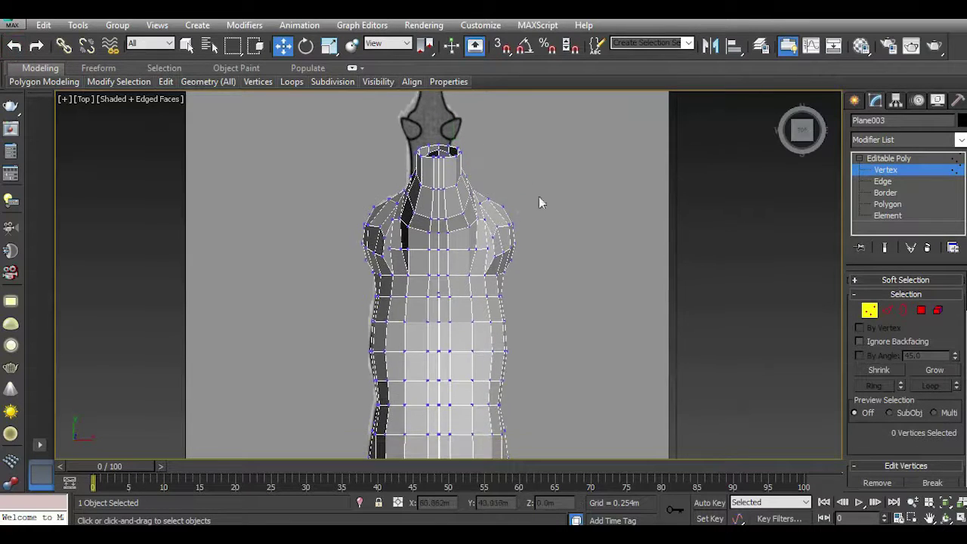
In Edge mode, select the centre edge loop of the mesh and remove it.
click(887, 309)
click(440, 226)
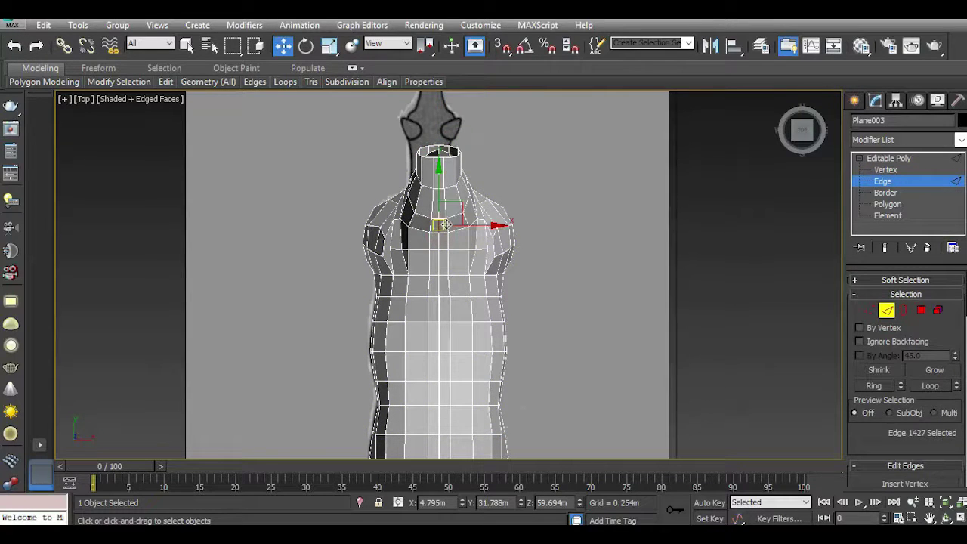
double_click(444, 225)
double_click(446, 226)
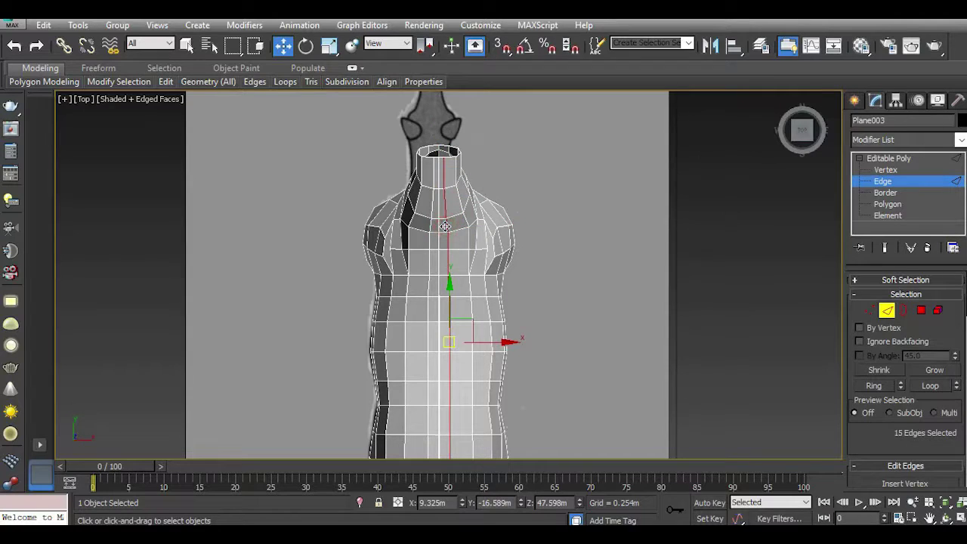
key(BackSpace)
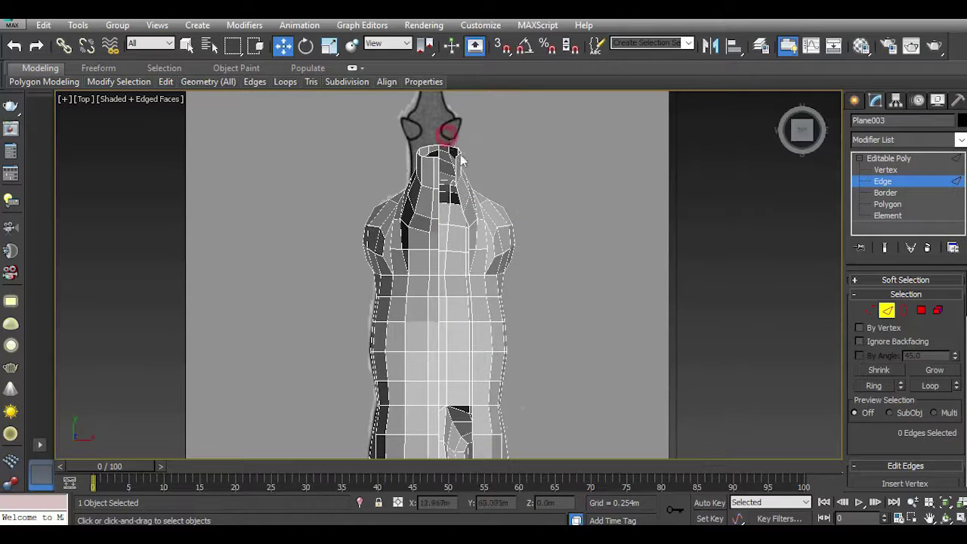
In Perspective view, delete the faces around the chest edge between the front legs.
key(p)
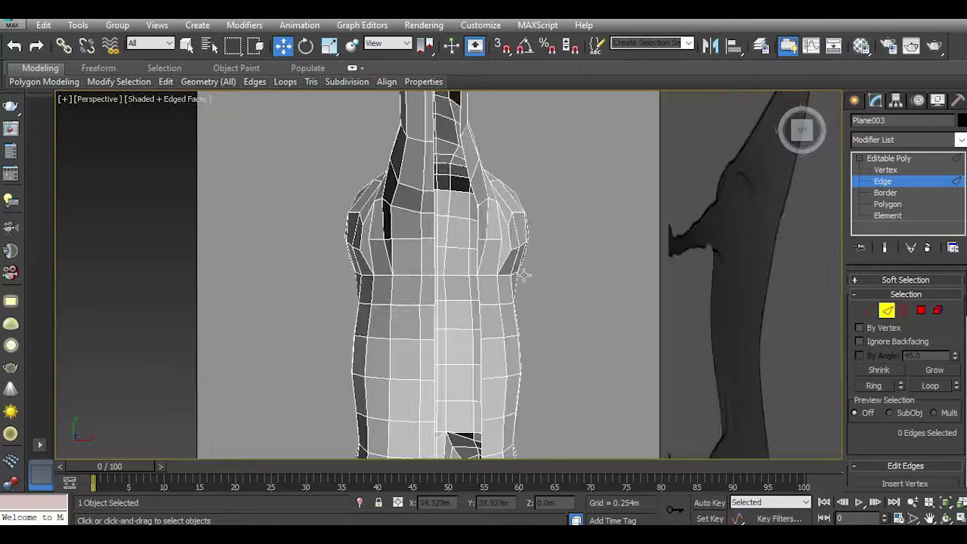
drag(799, 133, 801, 136)
alt+middle_drag(453, 249, 463, 257)
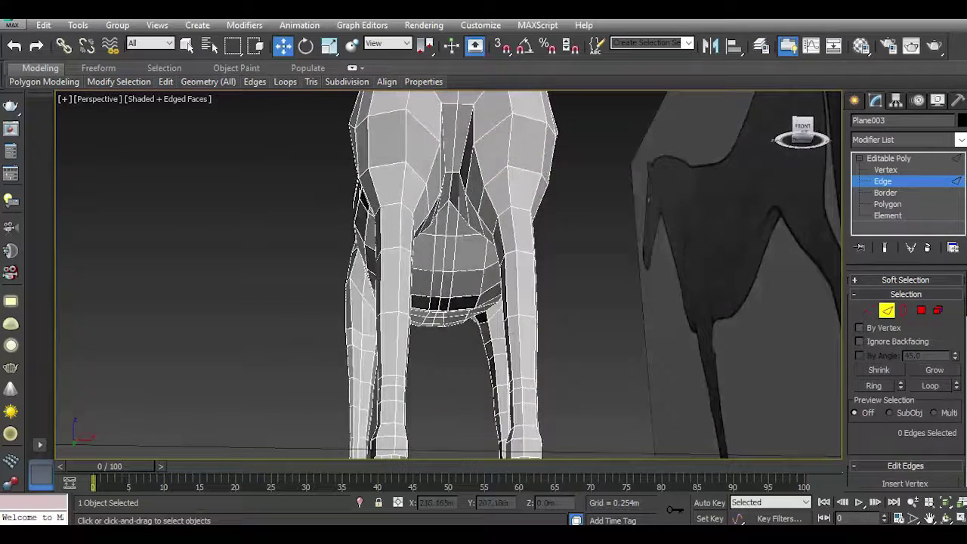
click(444, 252)
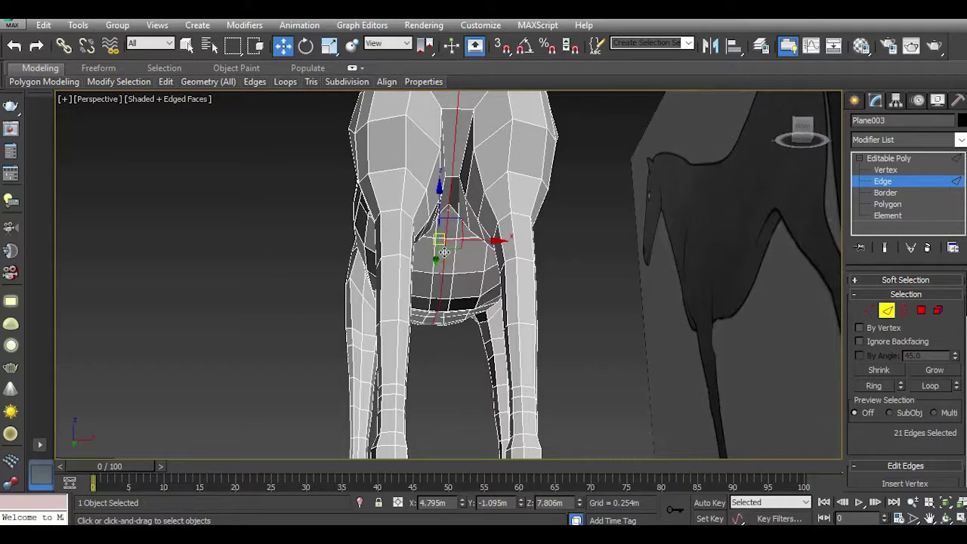
key(Delete)
In Top view, select the horse's right half as an element and delete it.
key(t)
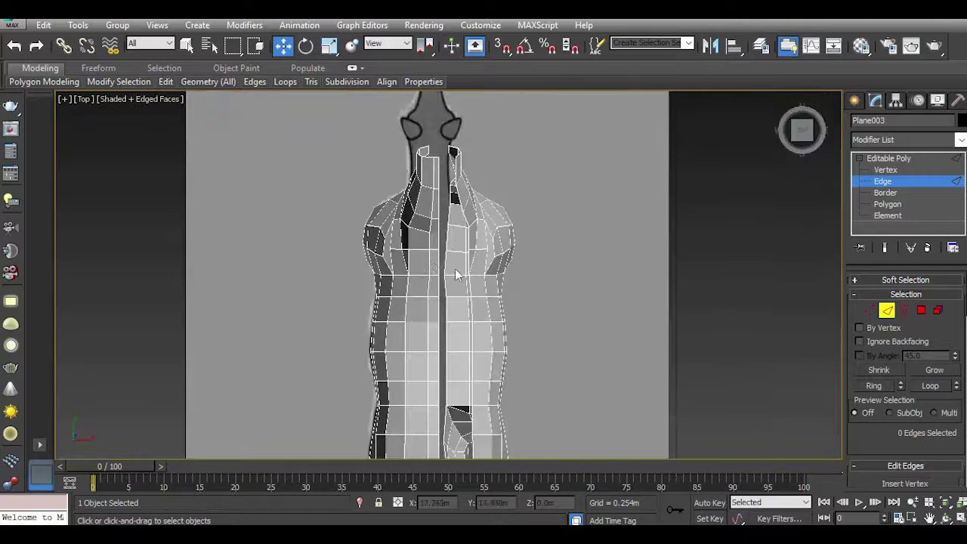
click(937, 309)
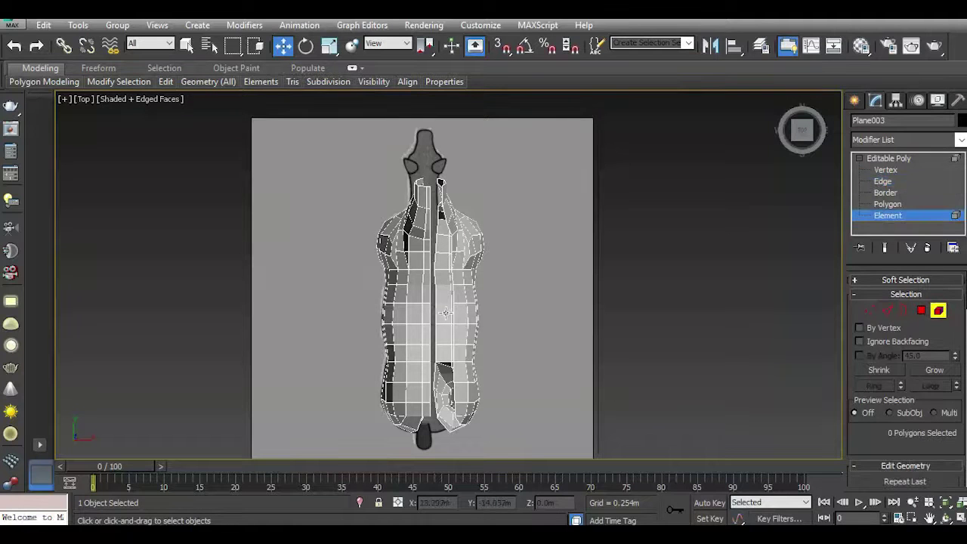
click(449, 313)
key(Delete)
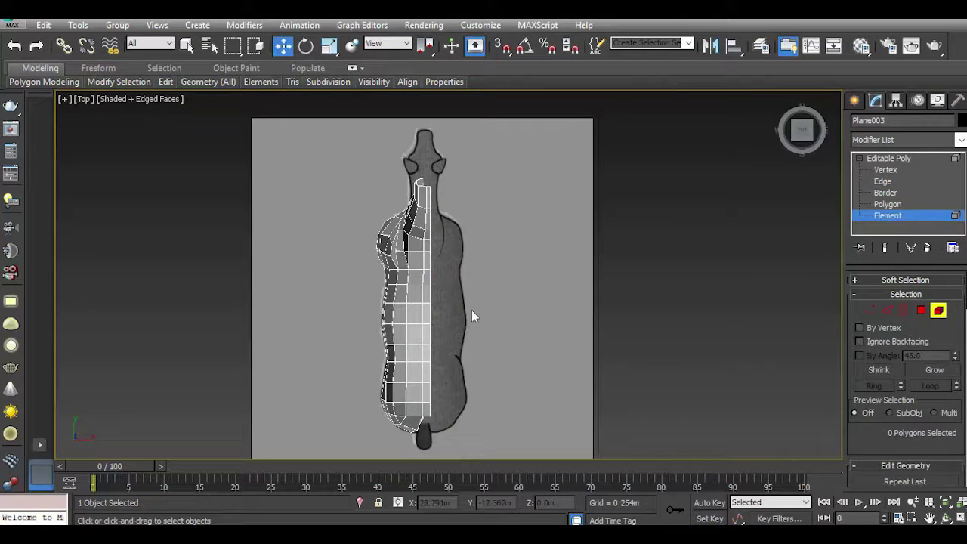
Undo twice to restore the right half and the centre split.
key(p)
mouse_move(802, 160)
mouse_down()
mouse_move(801, 195)
mouse_move(824, 151)
mouse_move(816, 148)
mouse_up()
click(14, 47)
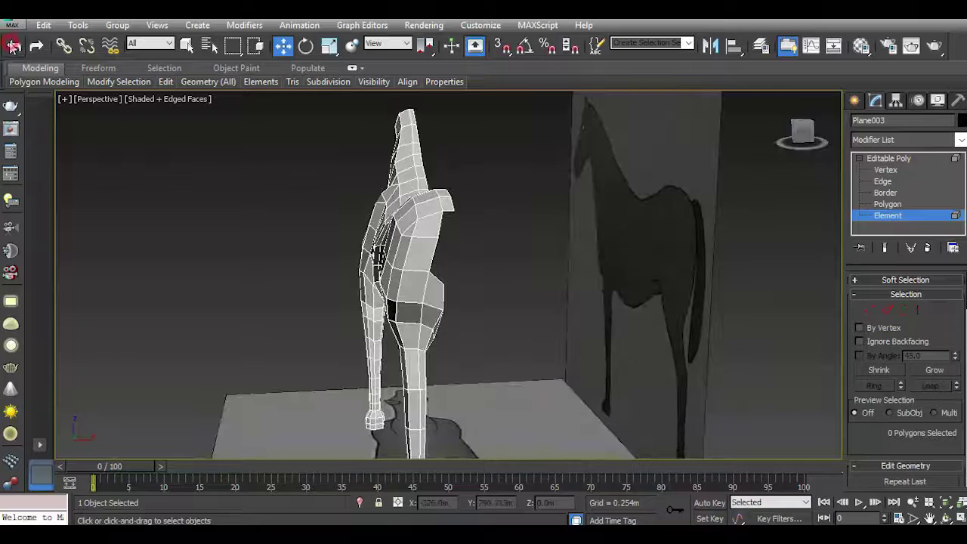
click(13, 47)
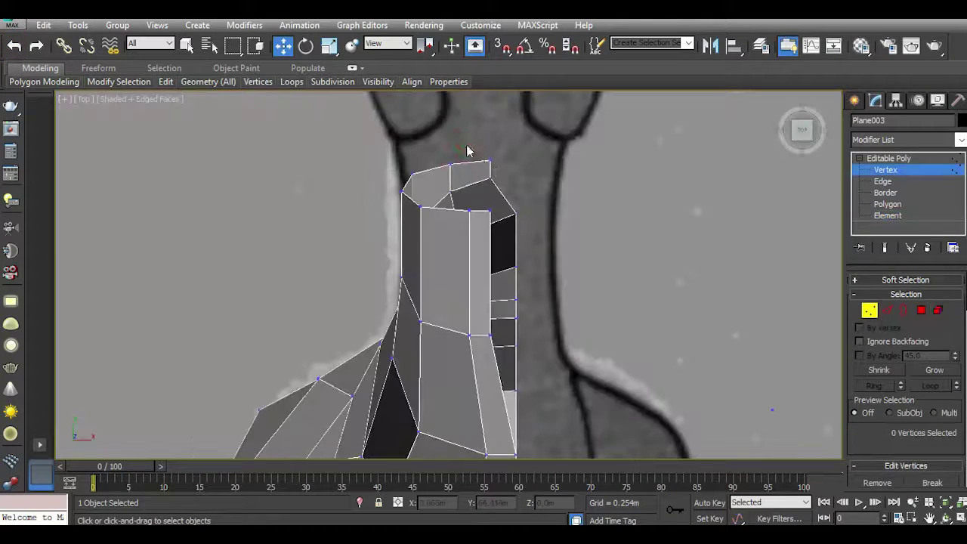
Select the two vertices at the neck top, then clear the selection.
mouse_move(465, 145)
mouse_down()
mouse_move(507, 179)
mouse_move(537, 169)
mouse_up()
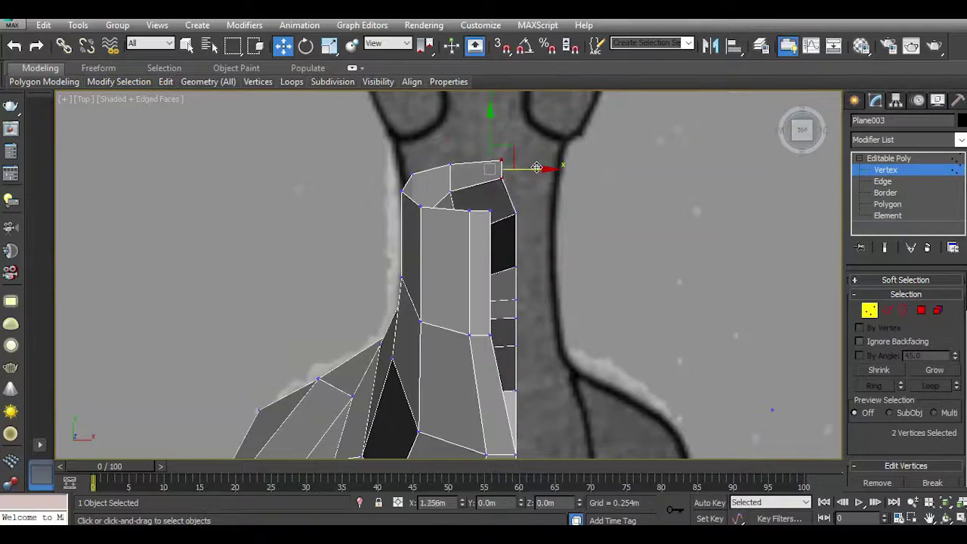
middle_drag(563, 221, 575, 309)
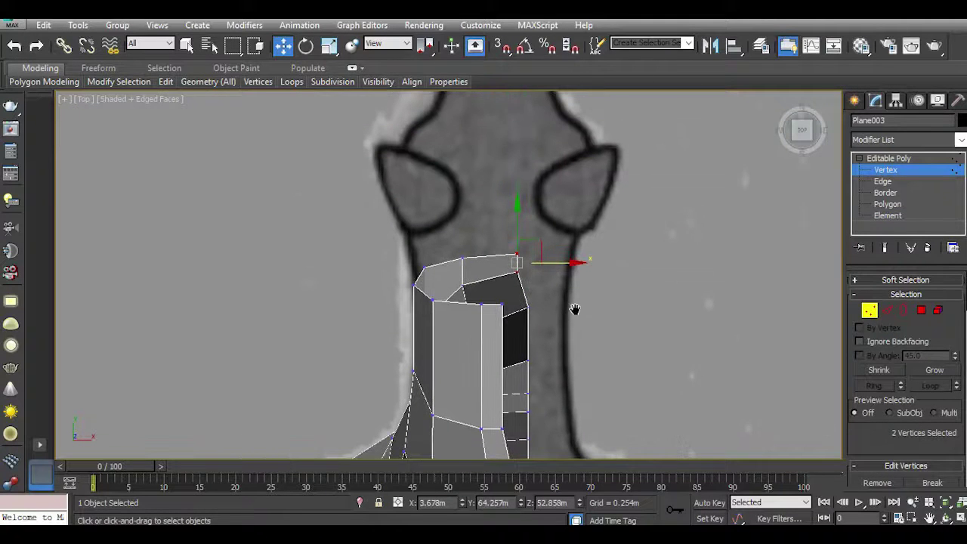
click(552, 299)
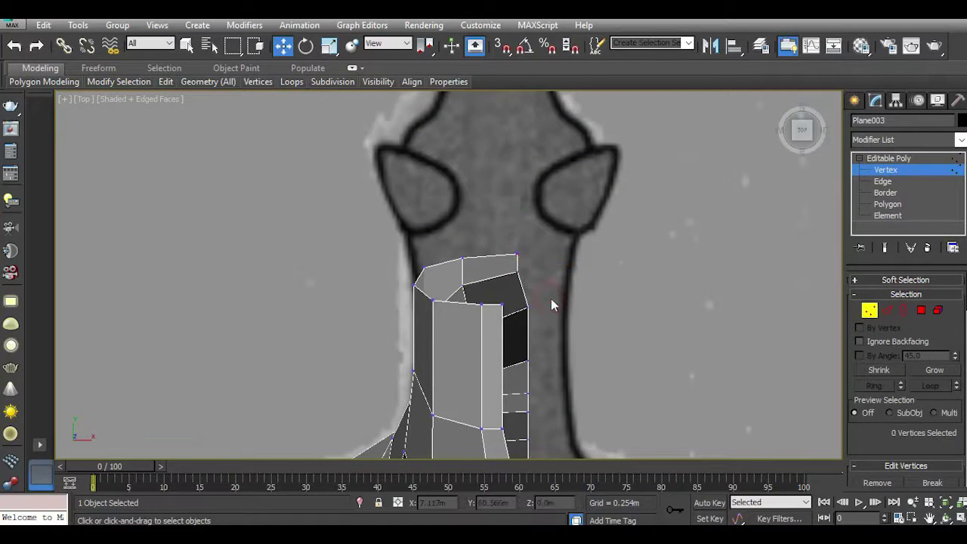
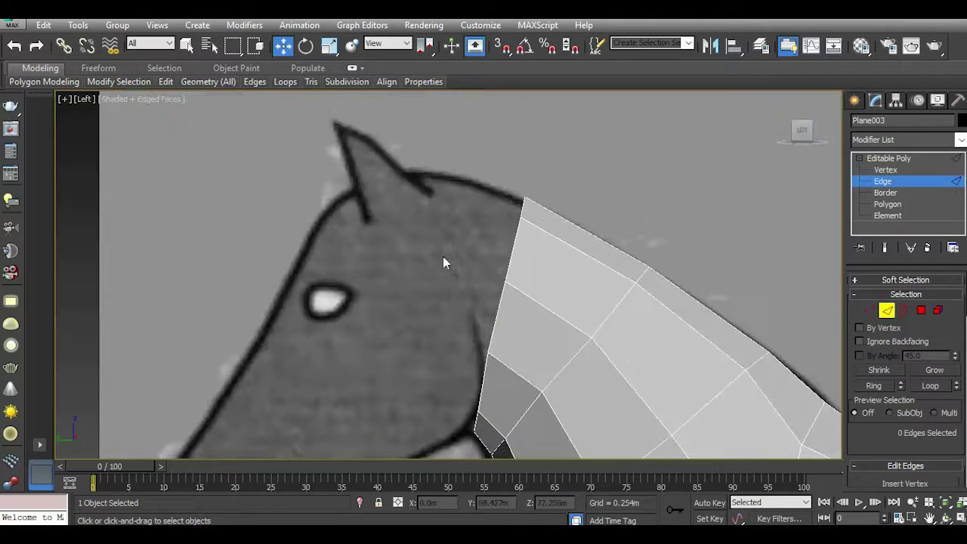
Extrude the top neck edge forward in three faces toward and past the ears.
click(520, 211)
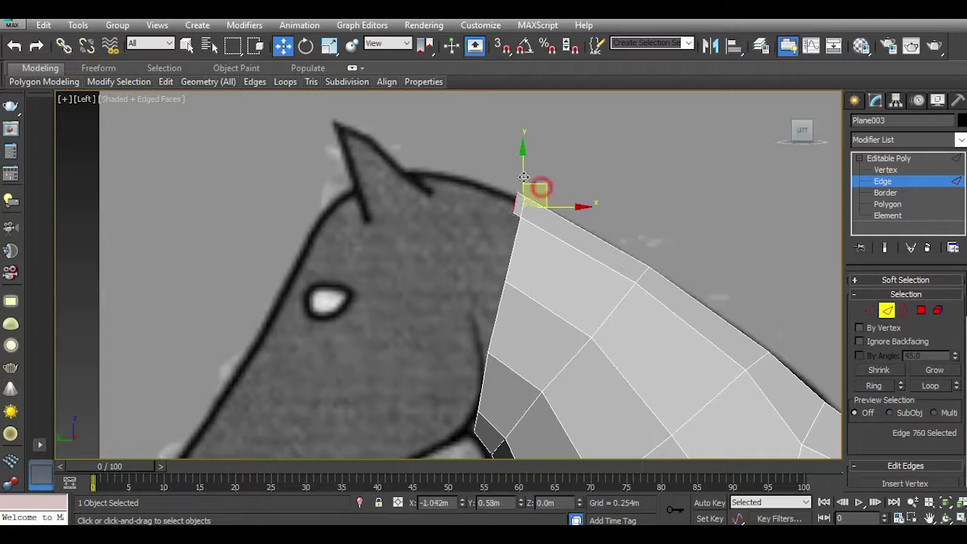
shift+drag(538, 186, 470, 165)
key(t)
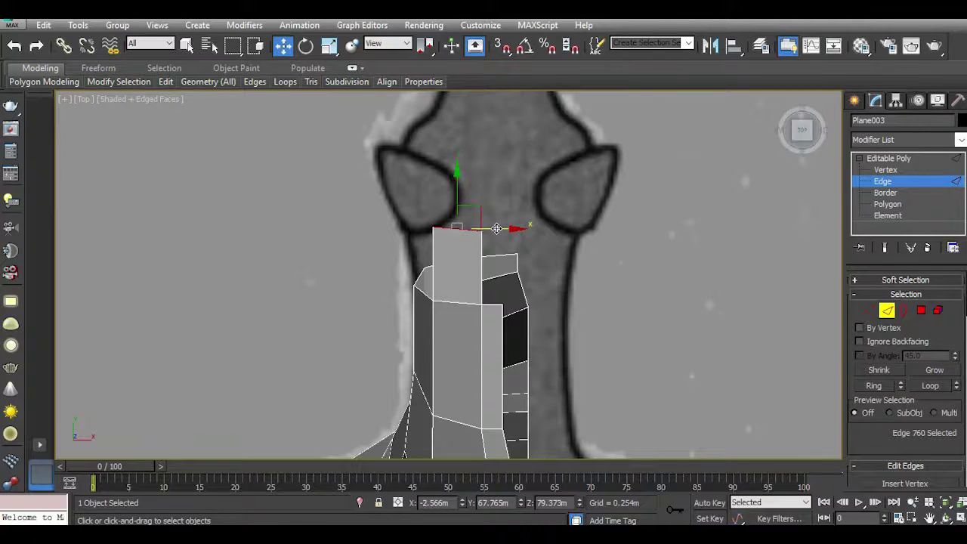
key(l)
mouse_move(469, 174)
shift+mouse_down()
mouse_move(435, 161)
mouse_move(402, 166)
shift+mouse_up()
key(t)
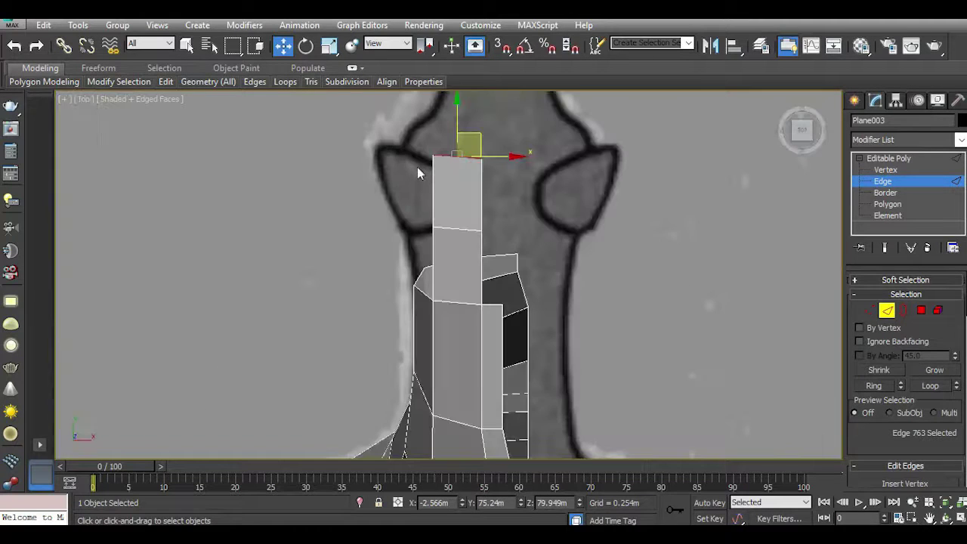
middle_drag(459, 248, 464, 325)
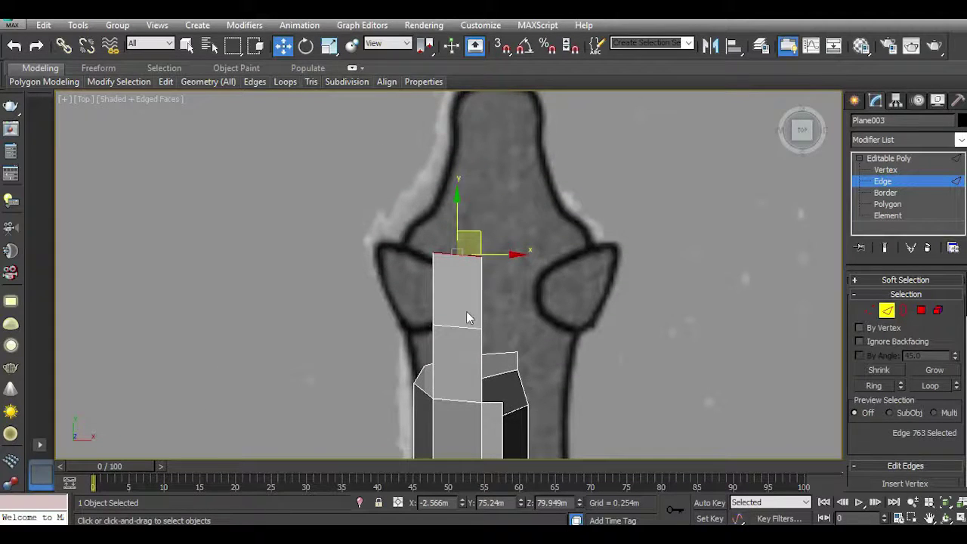
key(l)
shift+drag(402, 164, 350, 197)
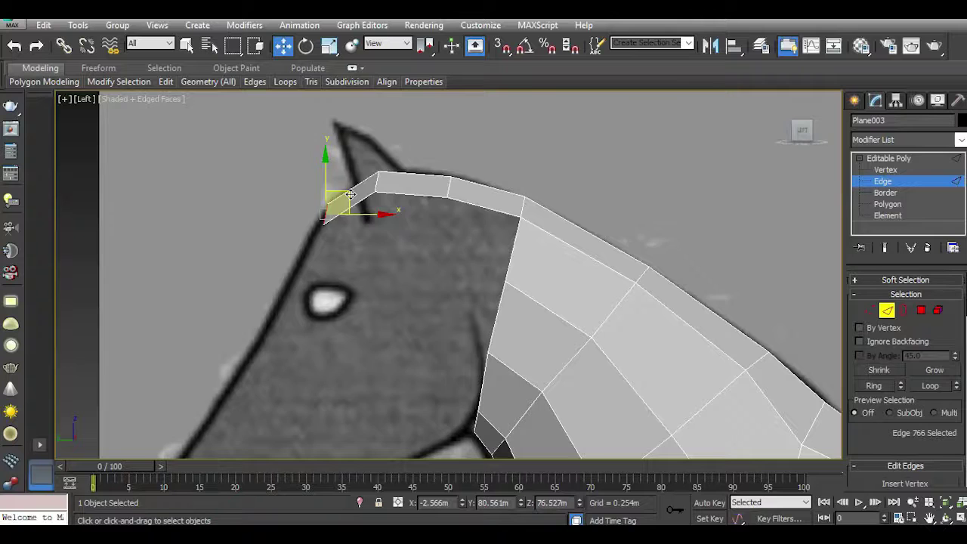
From above, move the strip's top-left vertex right onto the head outline.
key(t)
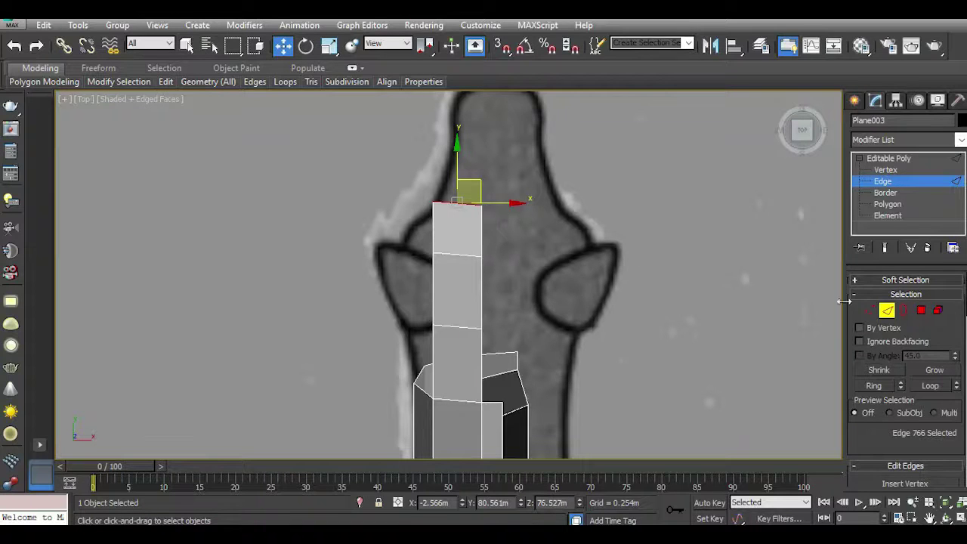
click(870, 311)
scroll(448, 208, up, 4)
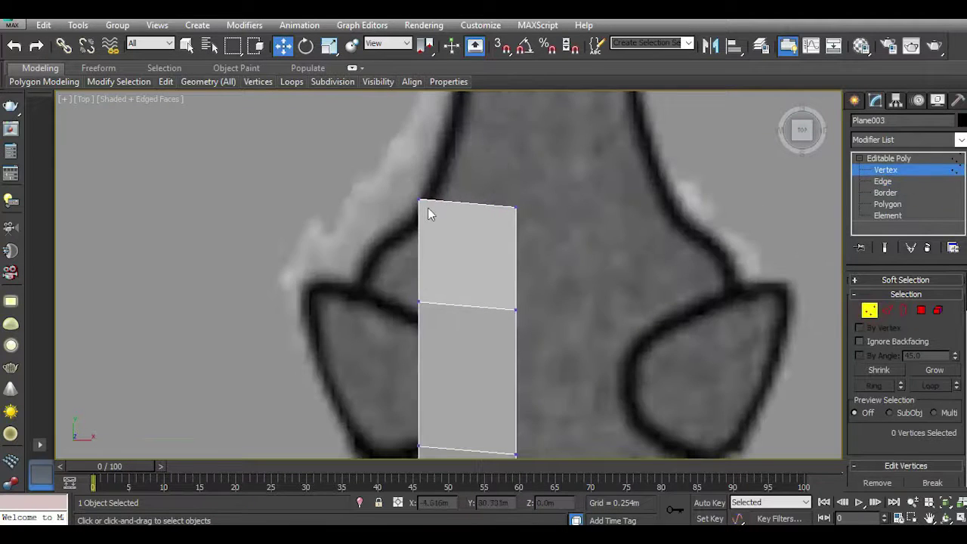
click(420, 200)
drag(466, 201, 486, 211)
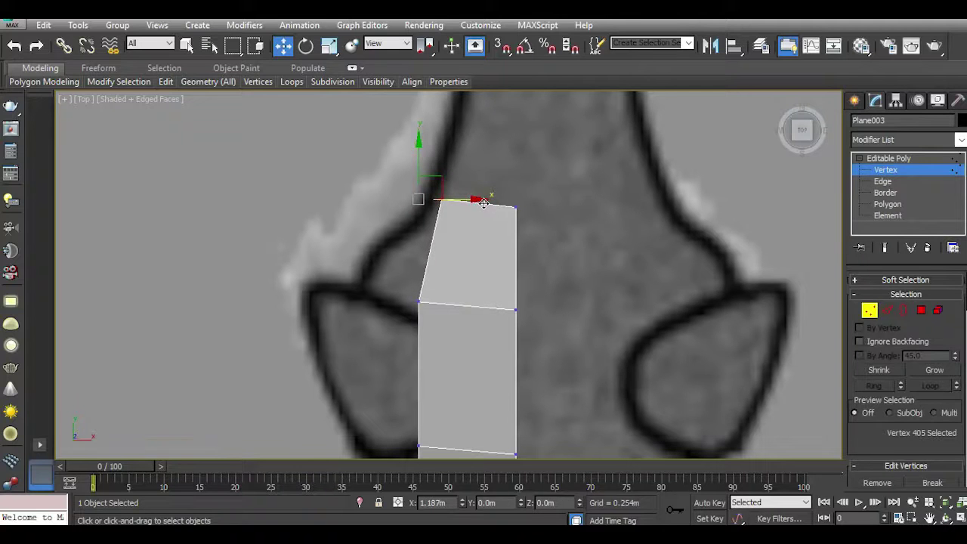
Extrude another face down the front of the head toward the eye, undoing a stray selection.
key(l)
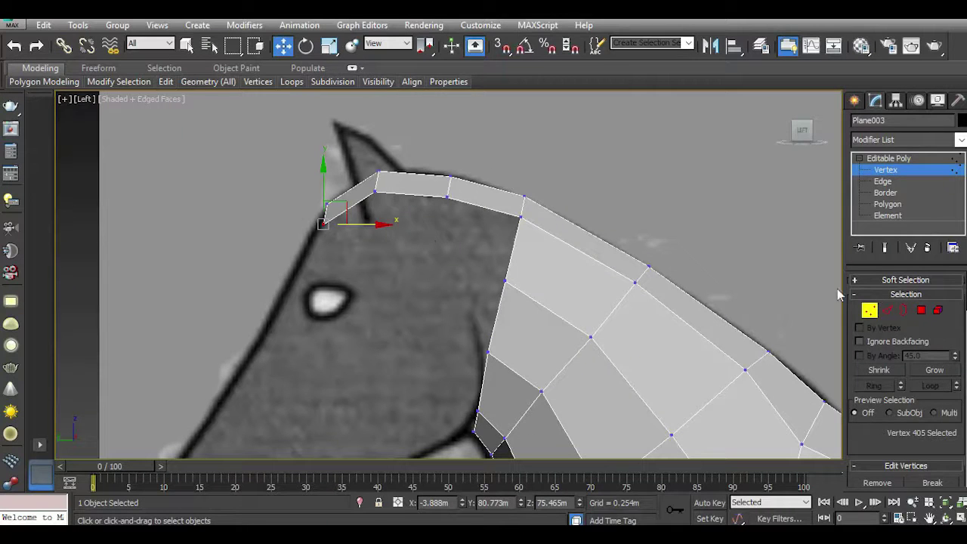
click(887, 310)
middle_drag(593, 295, 721, 237)
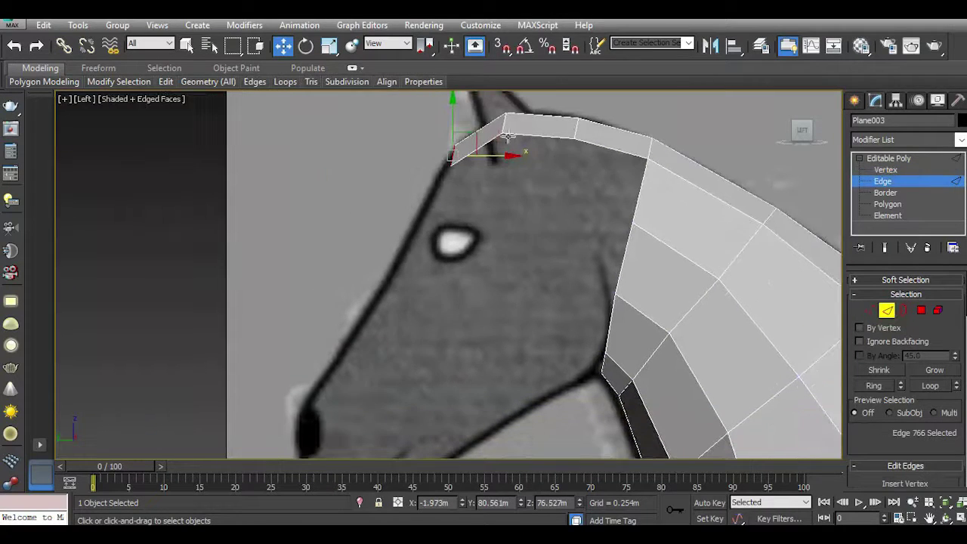
drag(461, 151, 451, 161)
click(10, 48)
click(11, 49)
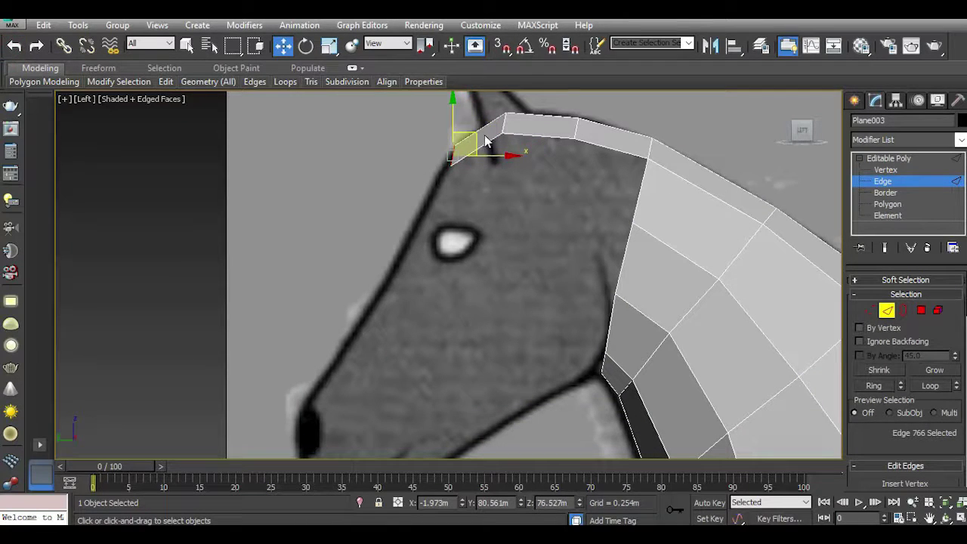
shift+drag(472, 134, 433, 210)
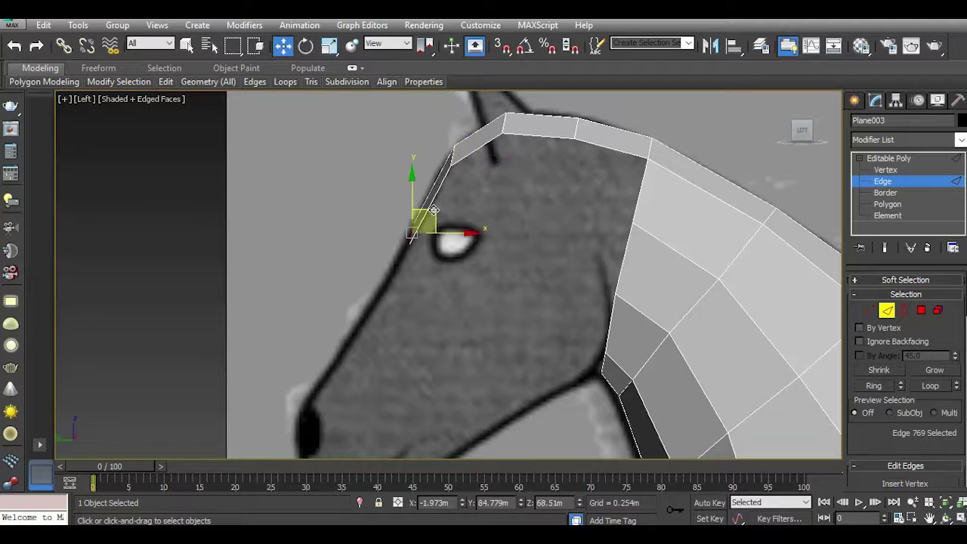
From above, nudge the strip's left vertices right to narrow it along the outline.
key(t)
middle_drag(485, 206, 453, 301)
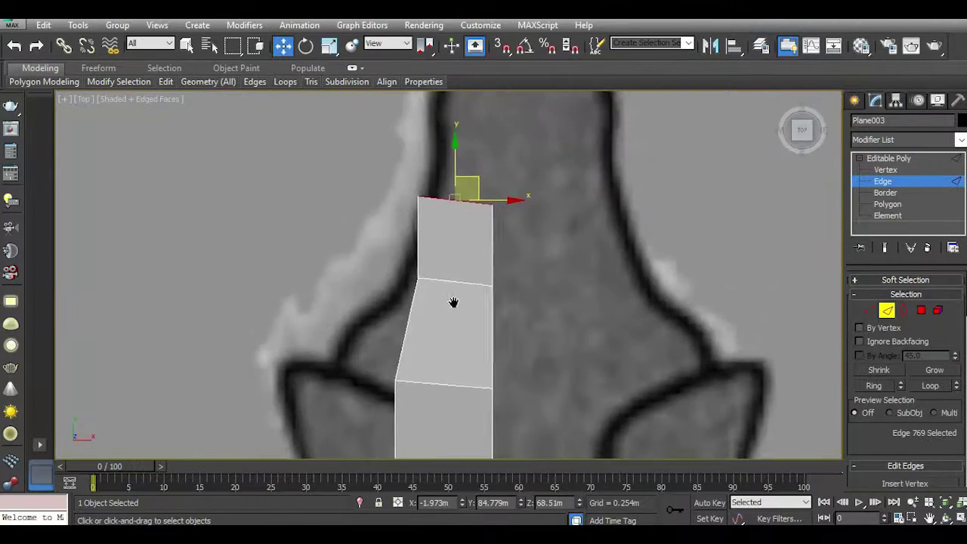
click(872, 311)
drag(441, 280, 450, 278)
click(415, 205)
mouse_move(450, 204)
mouse_down()
mouse_move(476, 204)
mouse_move(457, 204)
mouse_up()
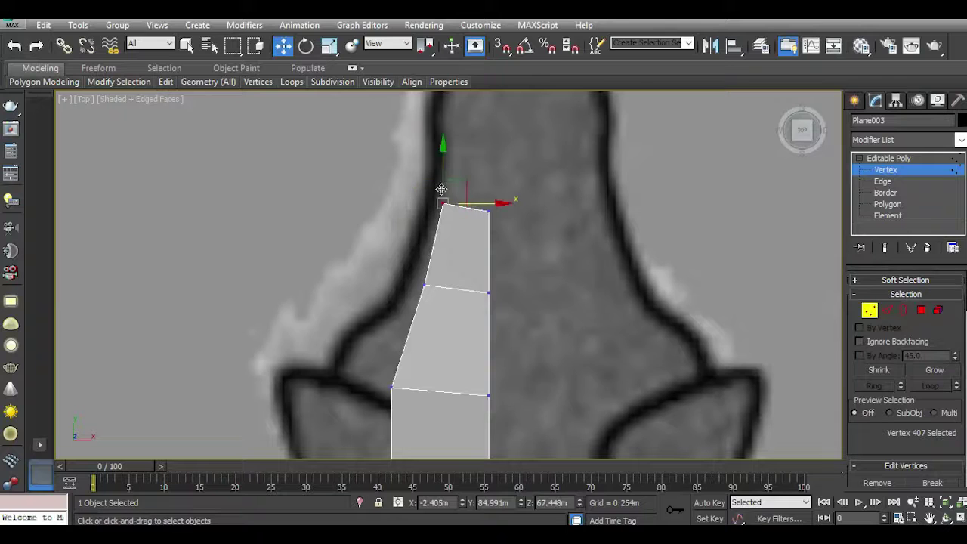
scroll(462, 226, down, 2)
middle_drag(508, 309, 508, 241)
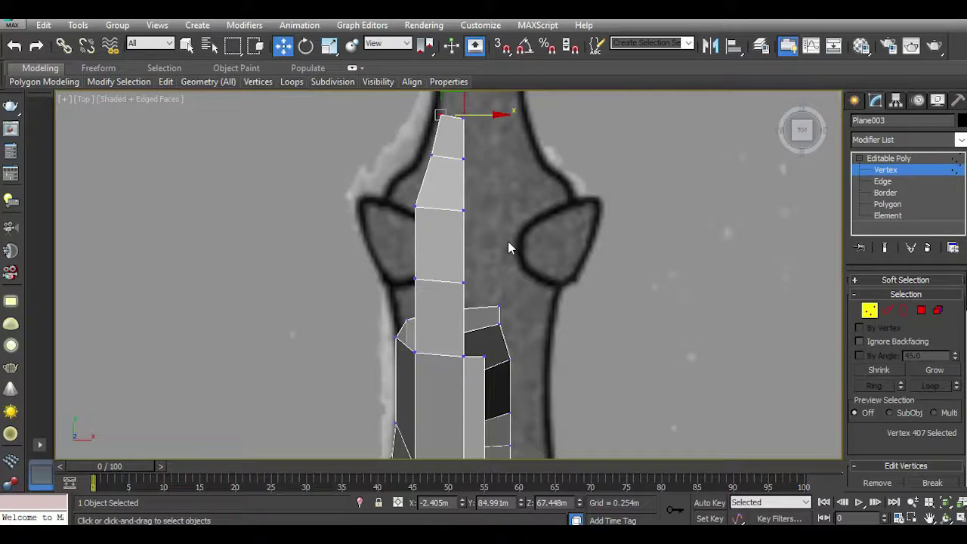
Undo the four head extrusions and extrude a two-edge-wide strip up from the neck top.
click(14, 45)
click(13, 45)
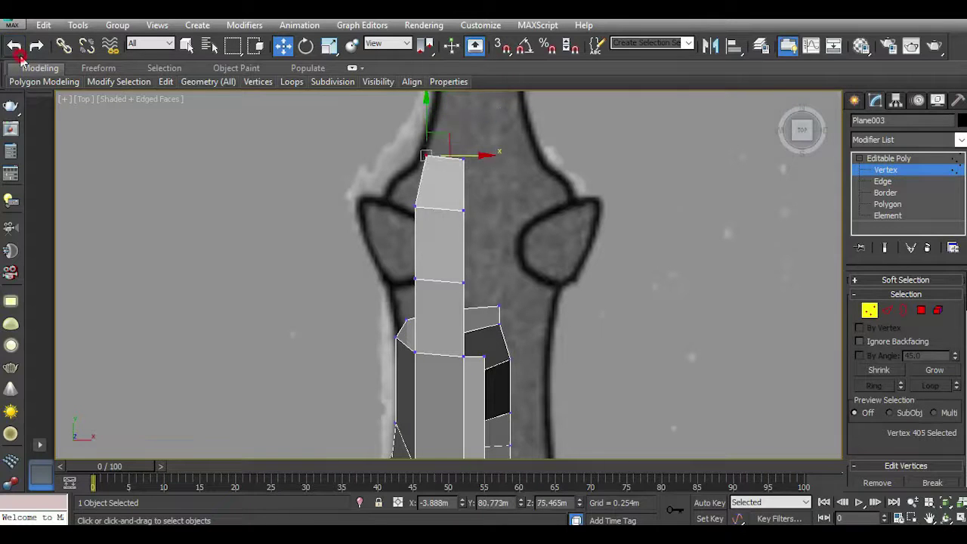
click(13, 45)
click(13, 45)
click(886, 309)
click(442, 352)
ctrl+click(476, 359)
shift+drag(462, 325, 464, 215)
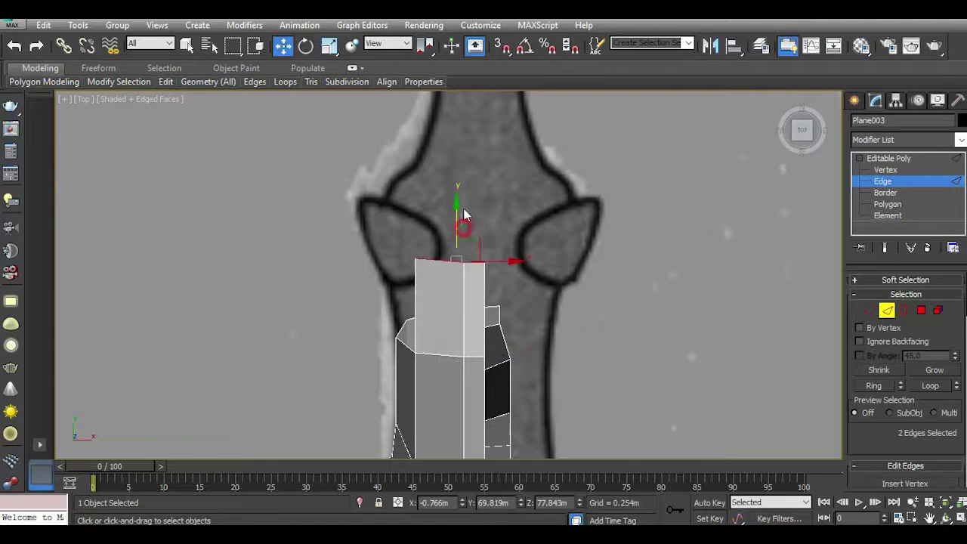
Raise the new edges to the head line and extrude a strip forward along the head top.
key(l)
middle_drag(519, 233, 479, 331)
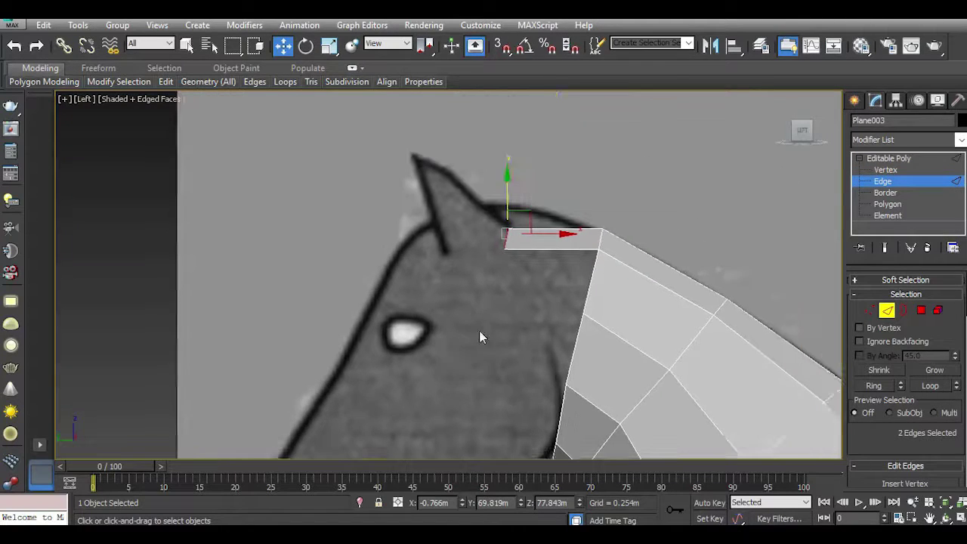
drag(507, 210, 507, 185)
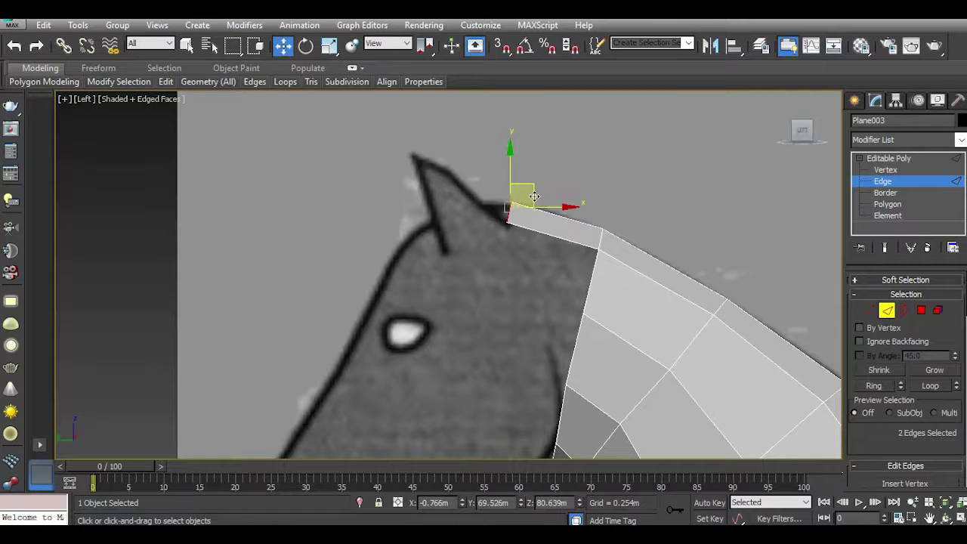
shift+drag(521, 198, 448, 209)
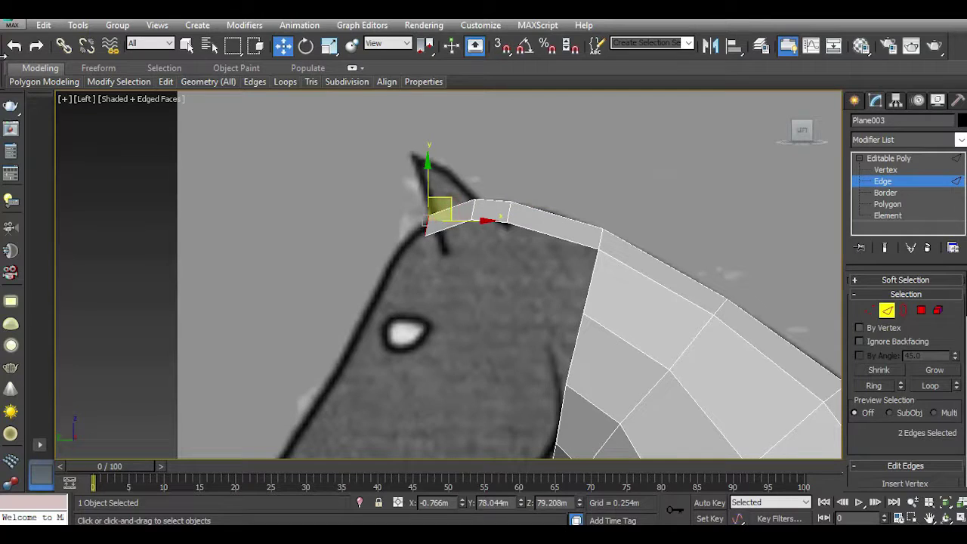
click(13, 45)
shift+drag(492, 184, 452, 202)
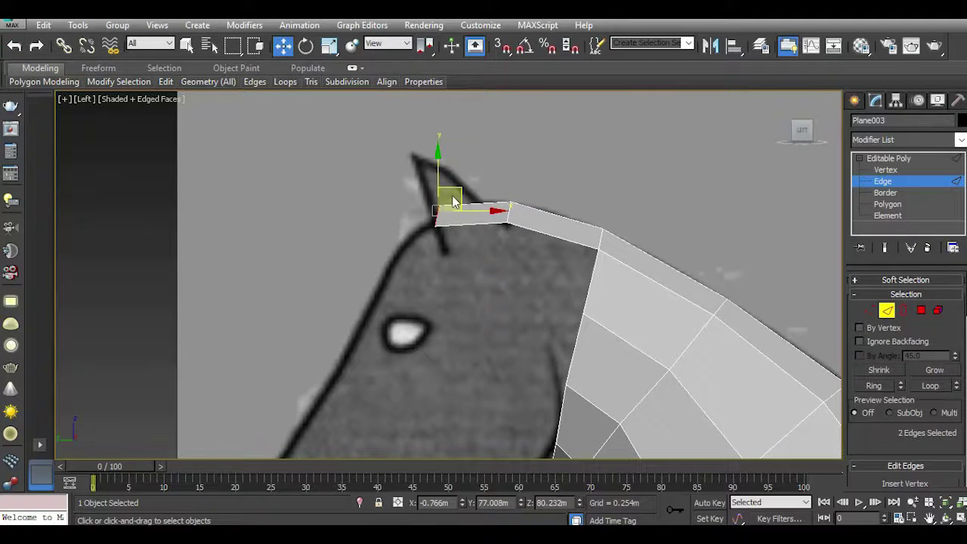
From above, move the strip's top-left vertex right onto the head outline.
key(t)
middle_drag(520, 232, 521, 276)
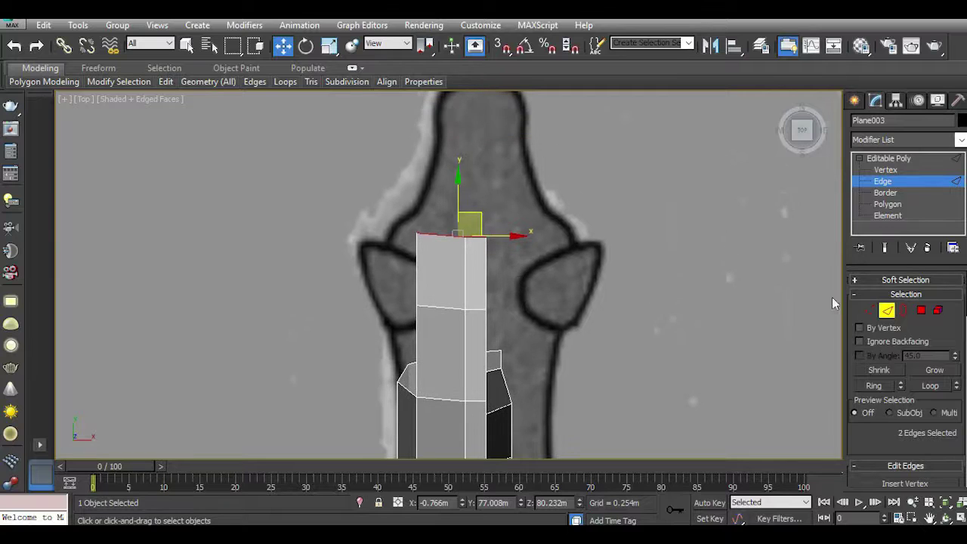
click(869, 310)
scroll(544, 291, up, 3)
click(411, 233)
drag(445, 233, 470, 233)
Extend the strip down the front of the face in the side view.
key(l)
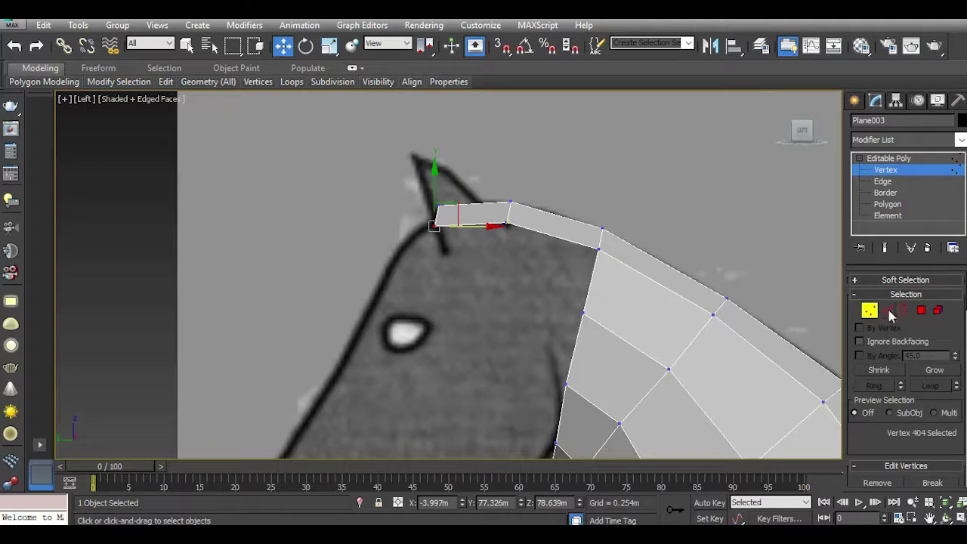
click(889, 311)
drag(445, 193, 407, 252)
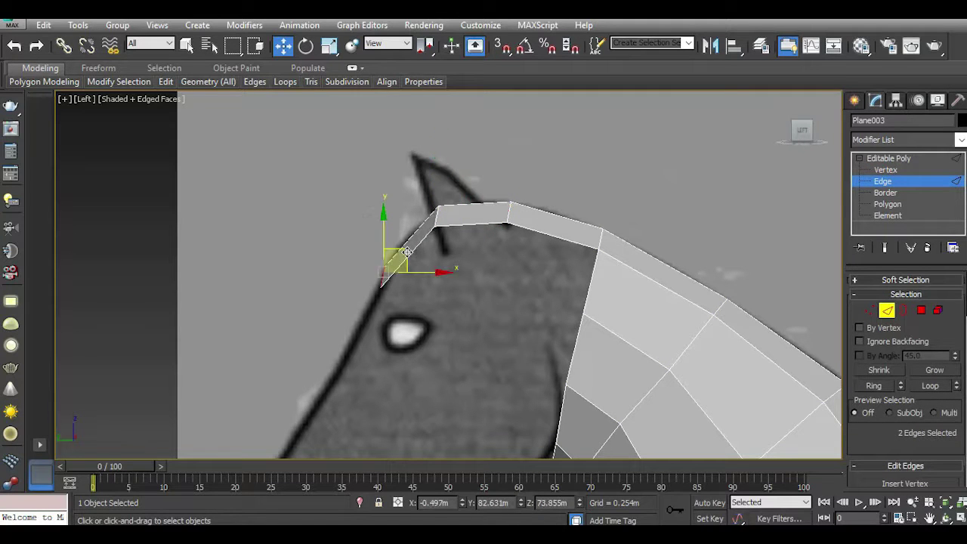
mouse_move(165, 82)
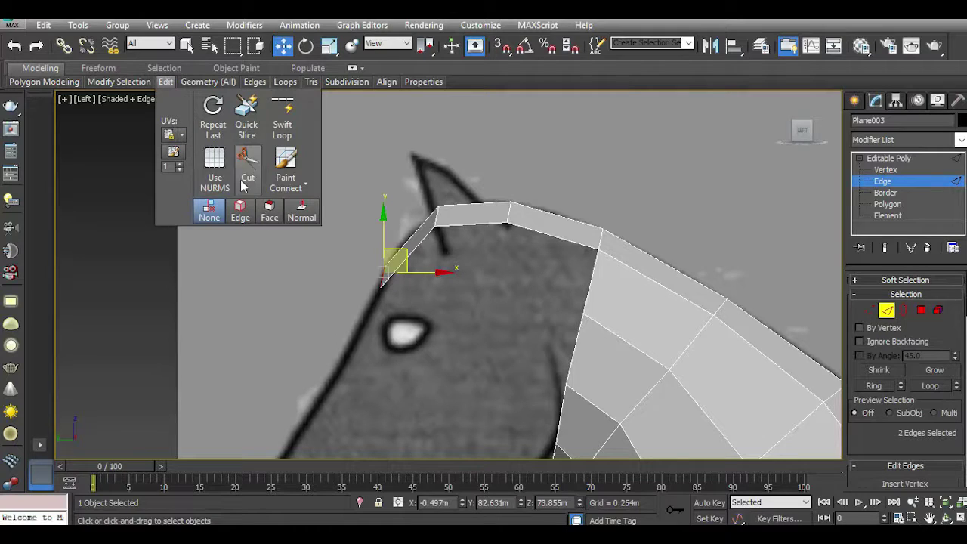
Toggle the smoothed preview, then fit the strip's top-left vertex to the head outline from above.
click(227, 175)
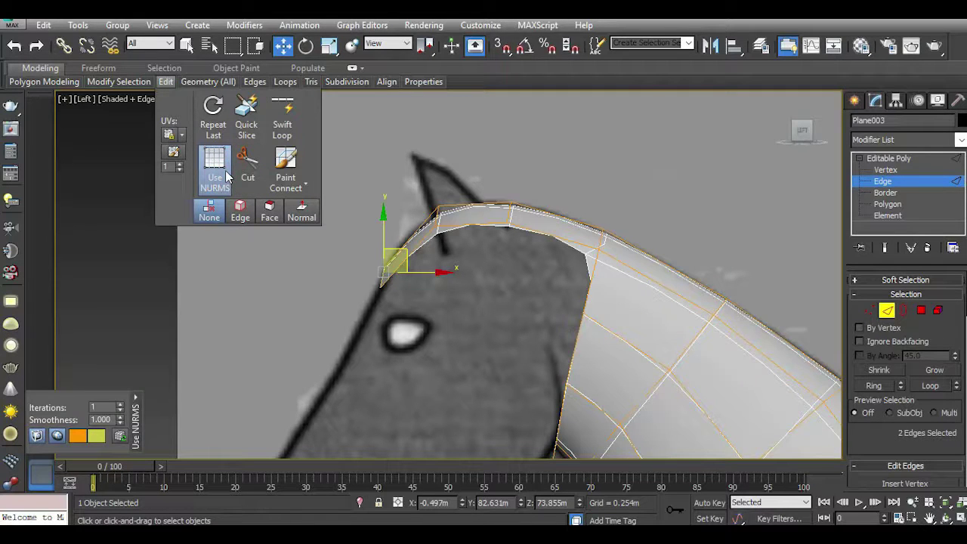
click(227, 176)
key(t)
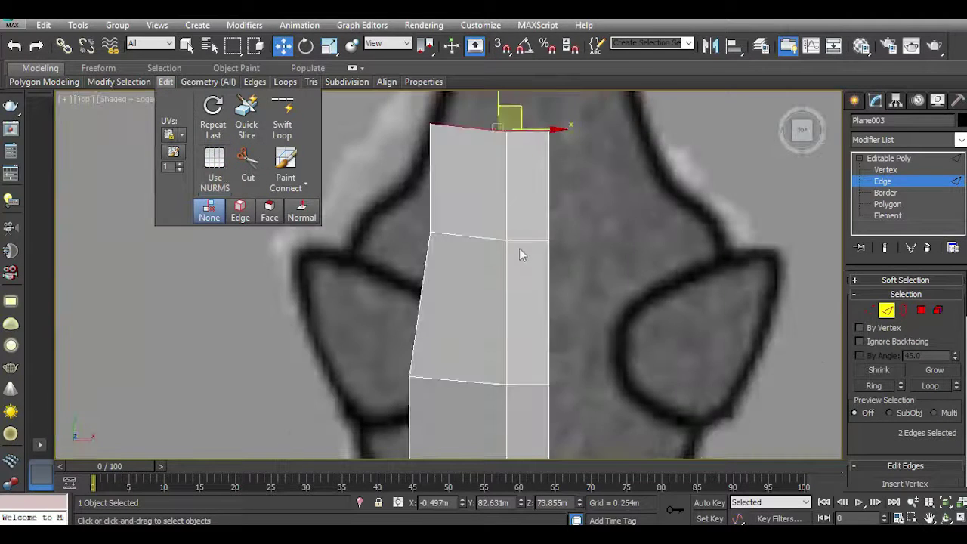
key(z)
key(1)
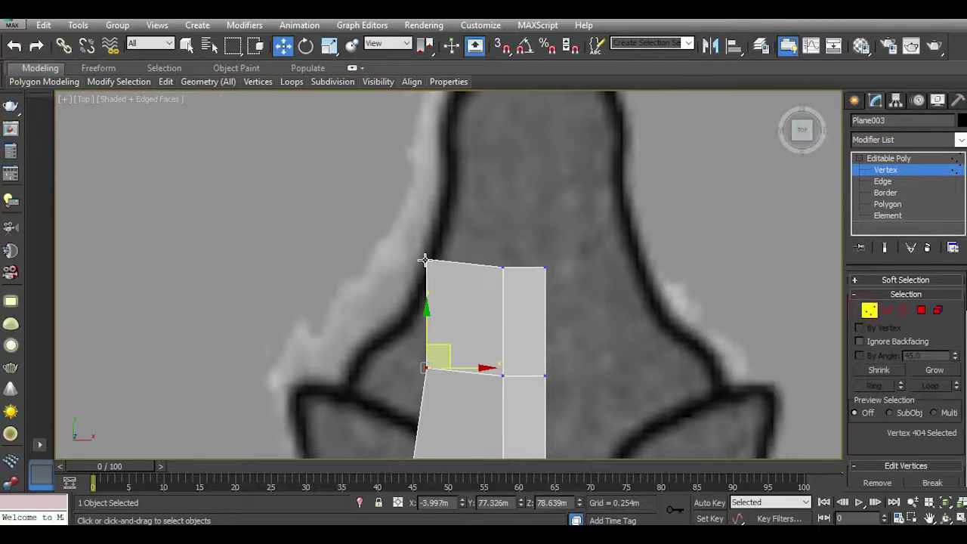
click(427, 260)
drag(448, 260, 478, 263)
click(475, 270)
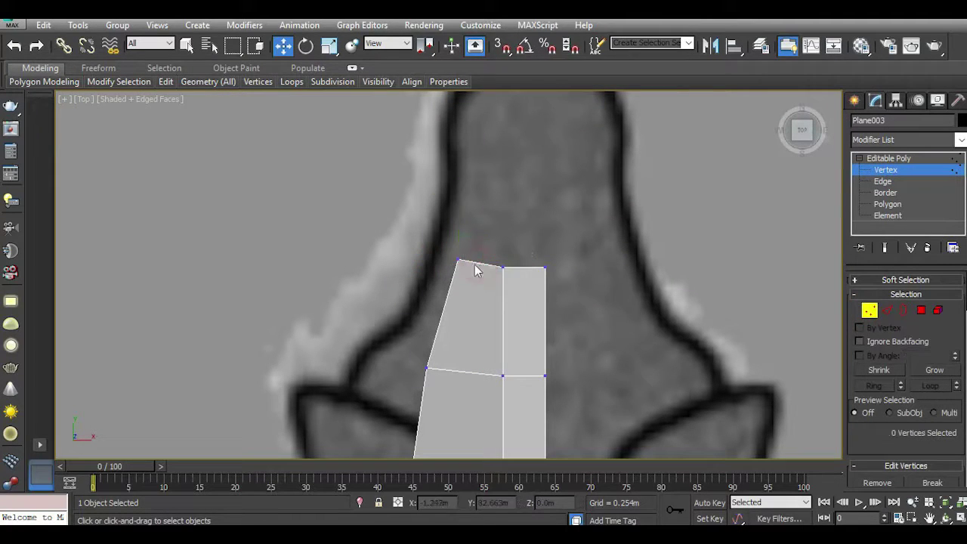
click(457, 262)
drag(459, 239, 486, 273)
Extrude a new polygon strip down the forehead in the side view.
key(l)
key(2)
middle_drag(410, 282, 568, 185)
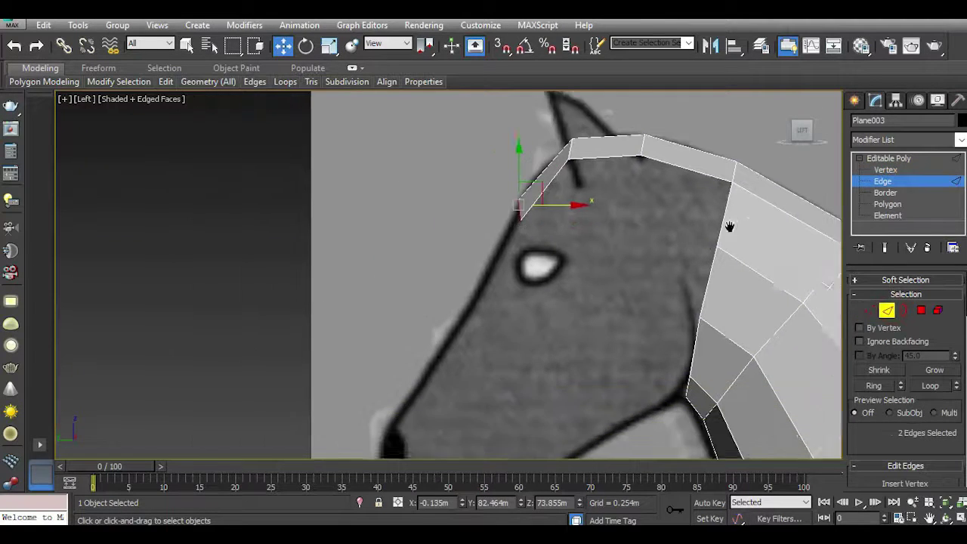
mouse_move(569, 185)
shift+mouse_down()
mouse_move(512, 282)
mouse_move(530, 246)
shift+mouse_up()
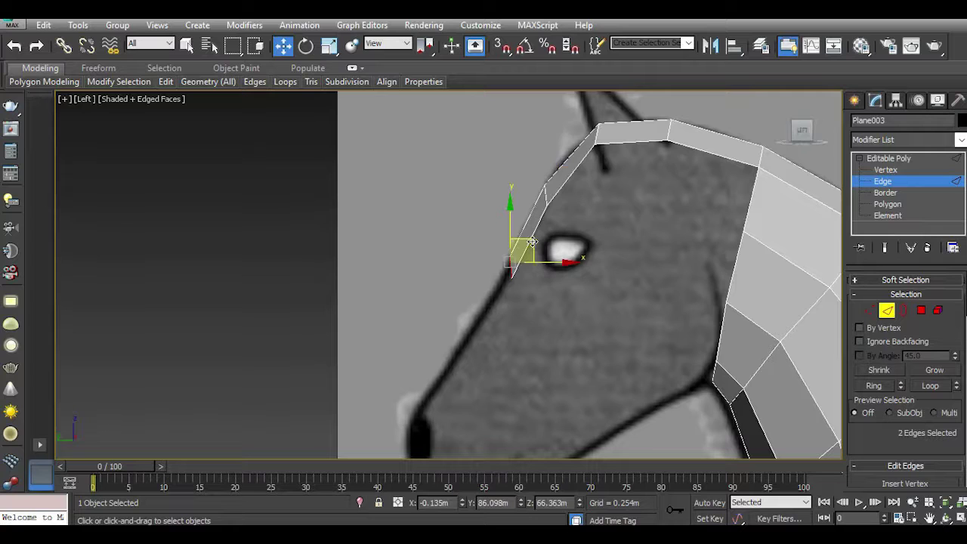
From above, slide the new strip's left vertices right onto the head outline.
key(t)
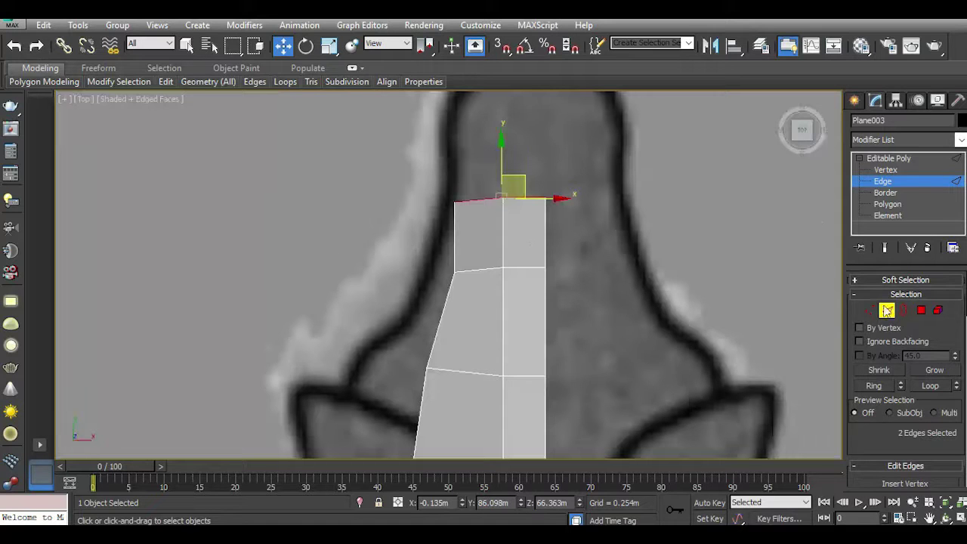
click(869, 309)
click(453, 201)
drag(453, 201, 512, 200)
click(455, 271)
drag(485, 272, 493, 272)
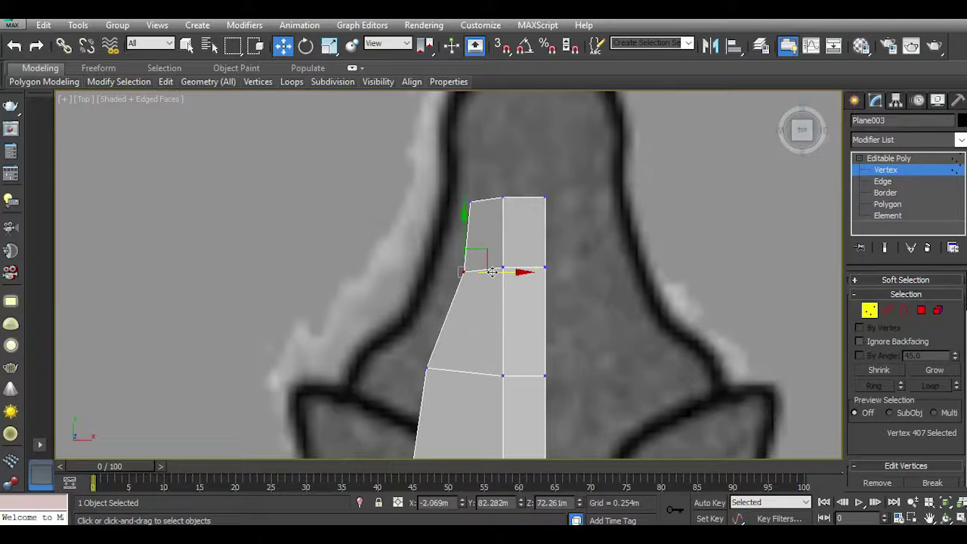
Extrude another strip toward the muzzle and nudge its edges onto the muzzle line.
key(l)
click(886, 310)
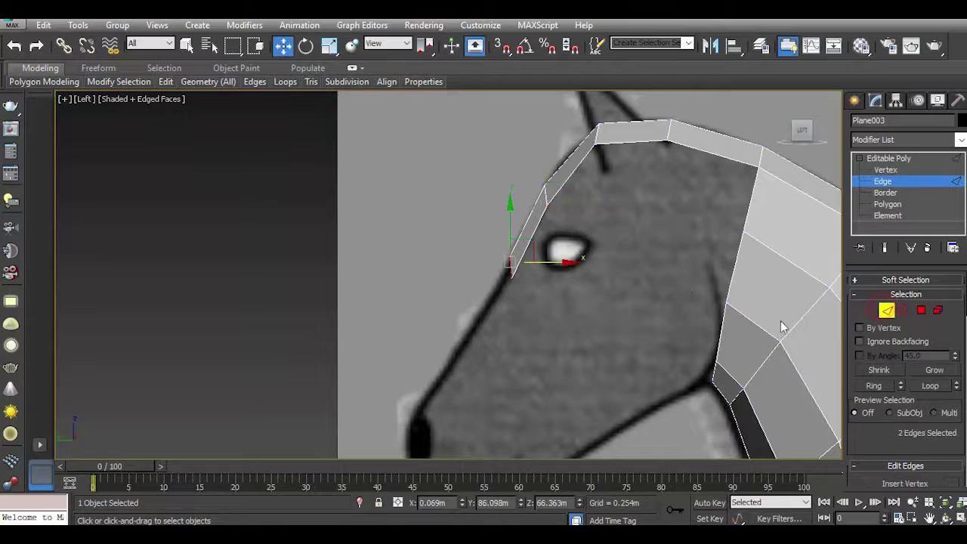
shift+drag(523, 251, 476, 348)
middle_drag(496, 334, 459, 251)
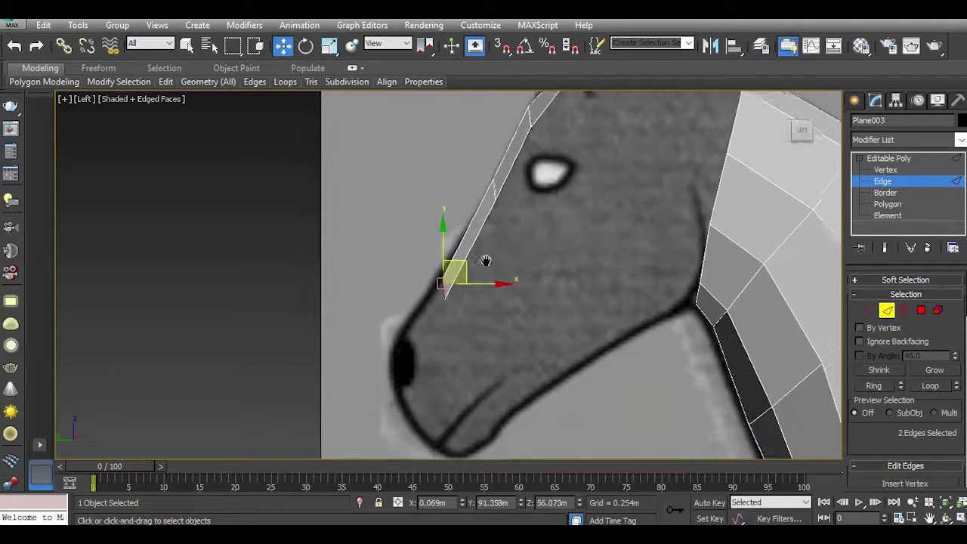
drag(459, 251, 464, 240)
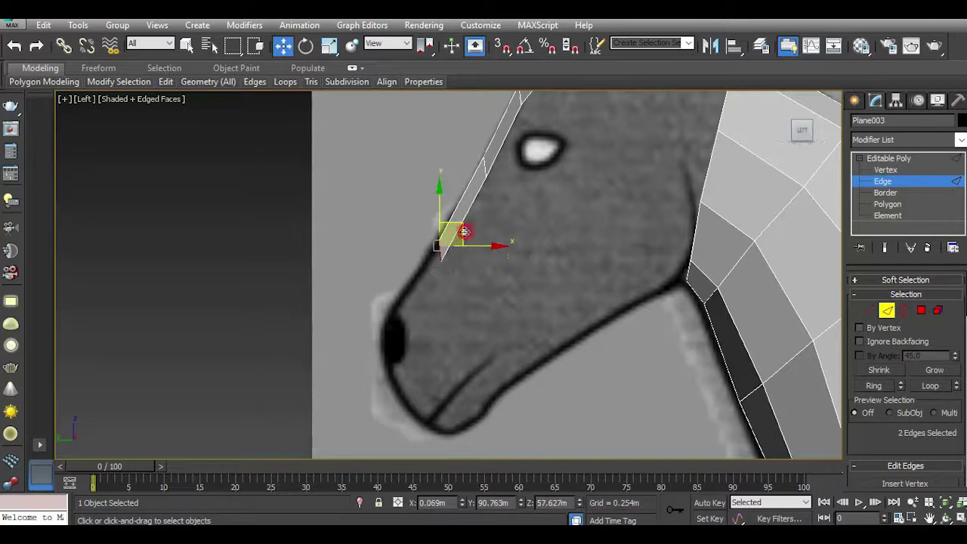
Move the end edges up onto the head outline and select the strip's lower outer edge.
scroll(460, 308, down, 3)
scroll(460, 304, down, 2)
scroll(460, 303, down, 2)
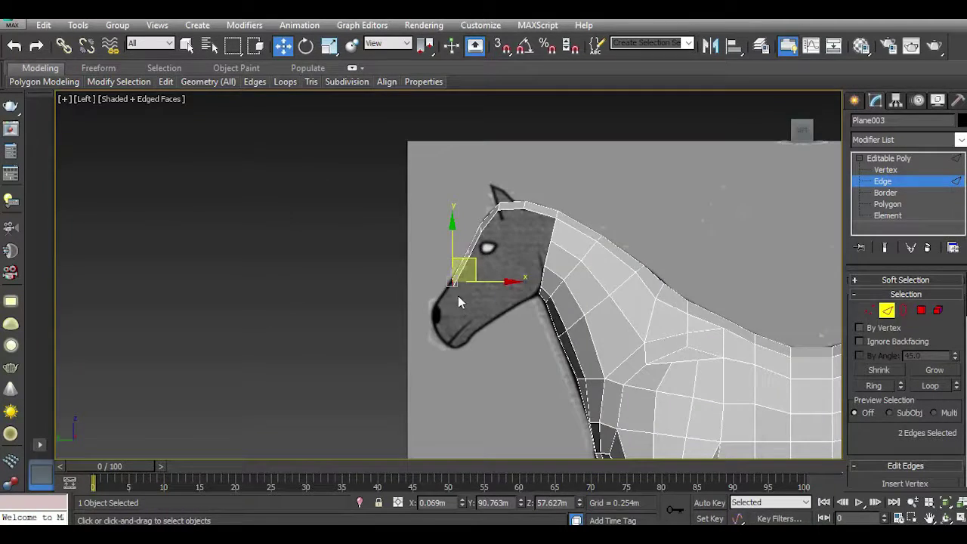
scroll(458, 297, up, 5)
key(1)
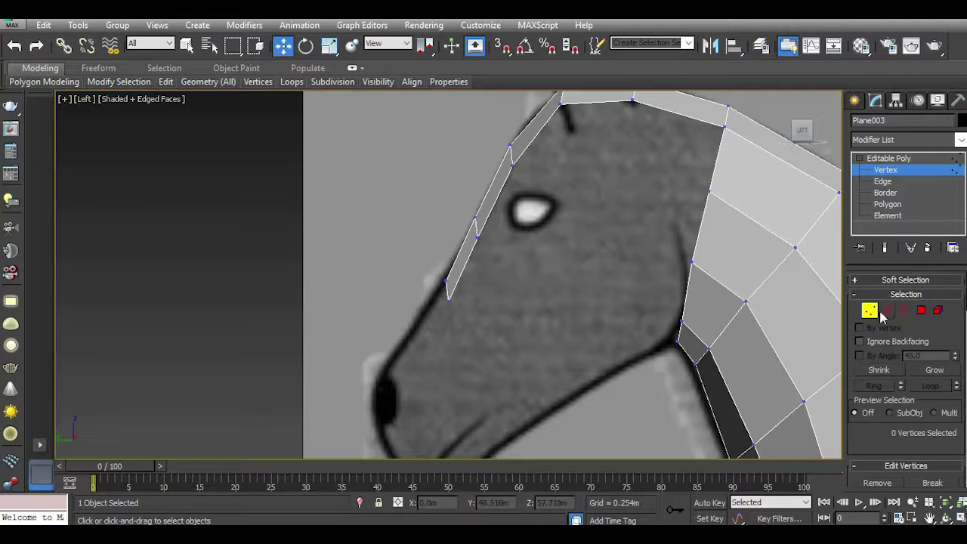
key(2)
drag(470, 249, 470, 254)
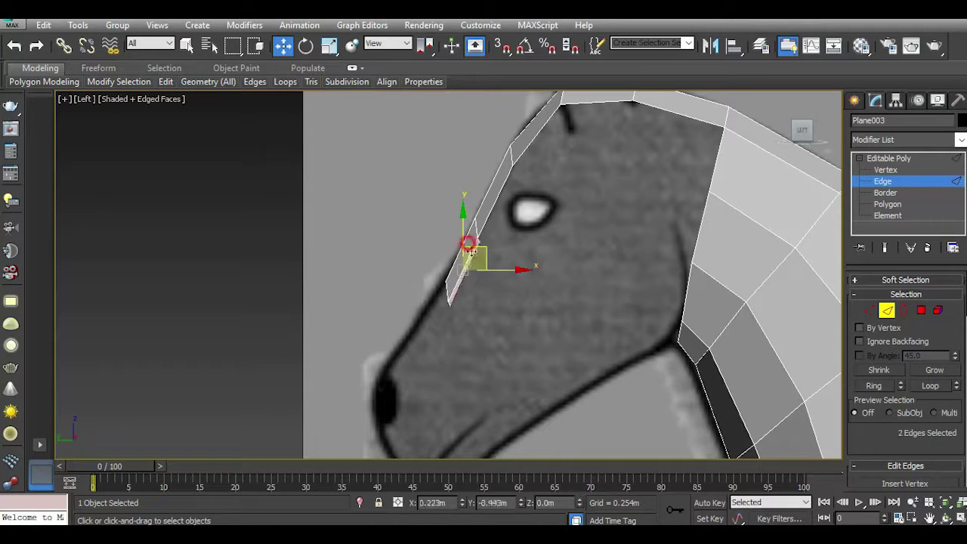
ctrl+click(468, 250)
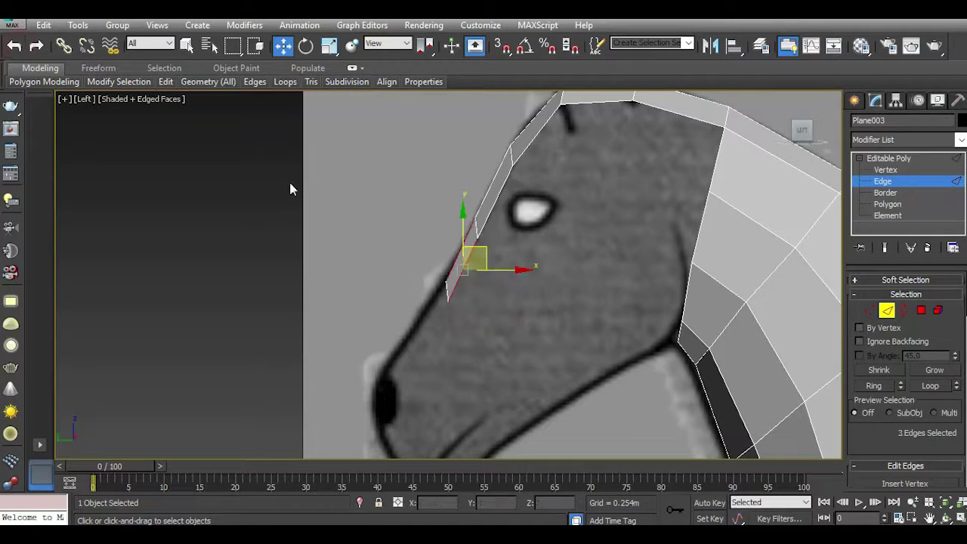
click(470, 281)
click(462, 246)
Extrude a polygon down from the outer edge, undo it, and lower the edge slightly.
shift+drag(461, 244, 462, 306)
scroll(461, 284, up, 4)
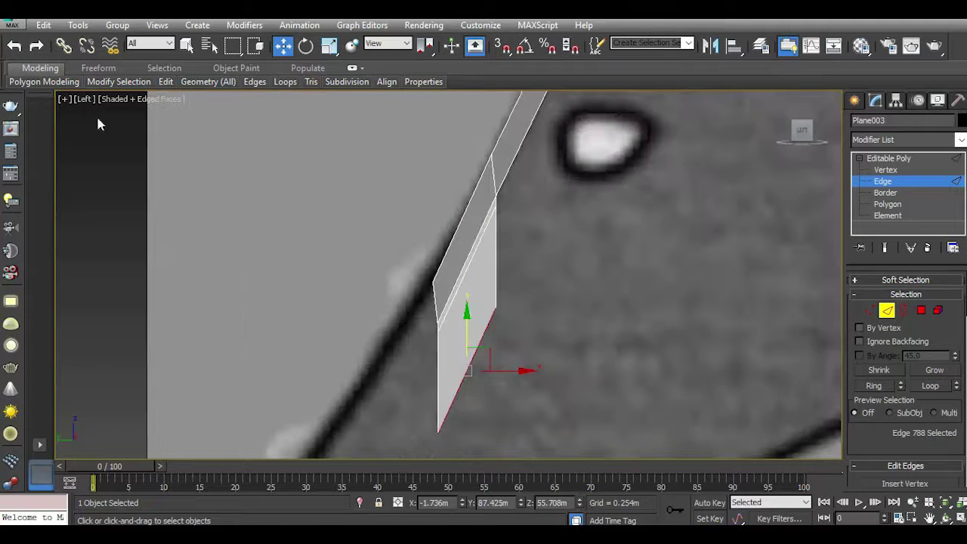
click(14, 47)
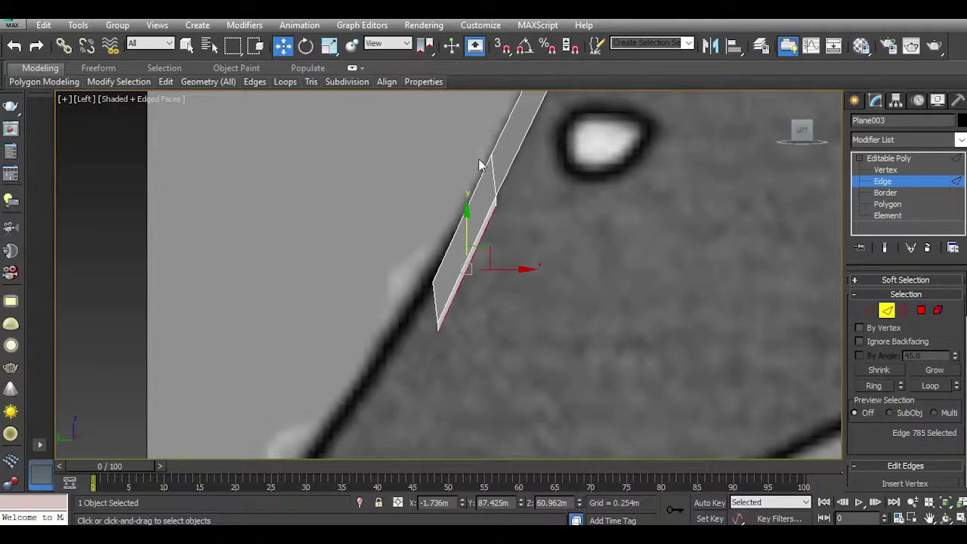
scroll(479, 165, down, 2)
drag(461, 196, 470, 241)
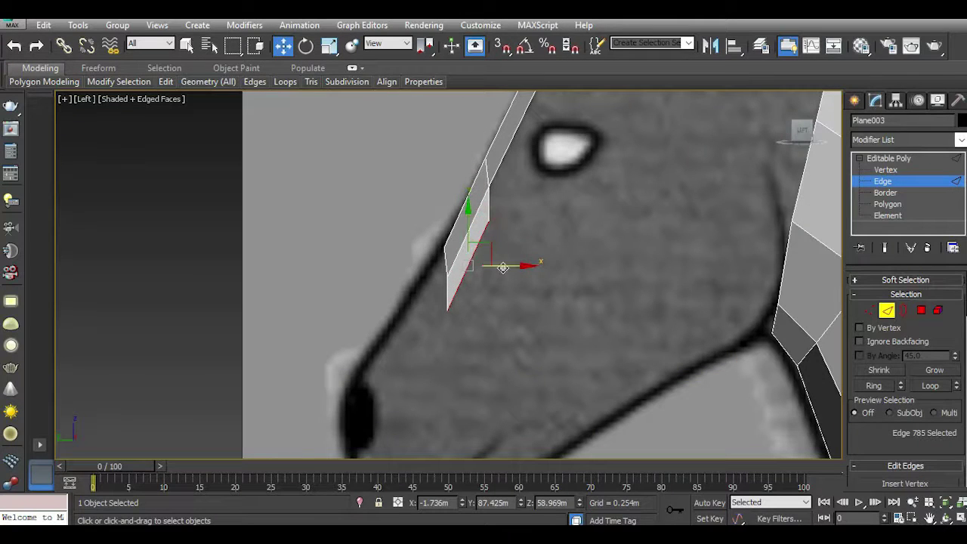
Extrude a new polygon toward the eye and stretch it down and across the cheek.
shift+drag(502, 267, 524, 268)
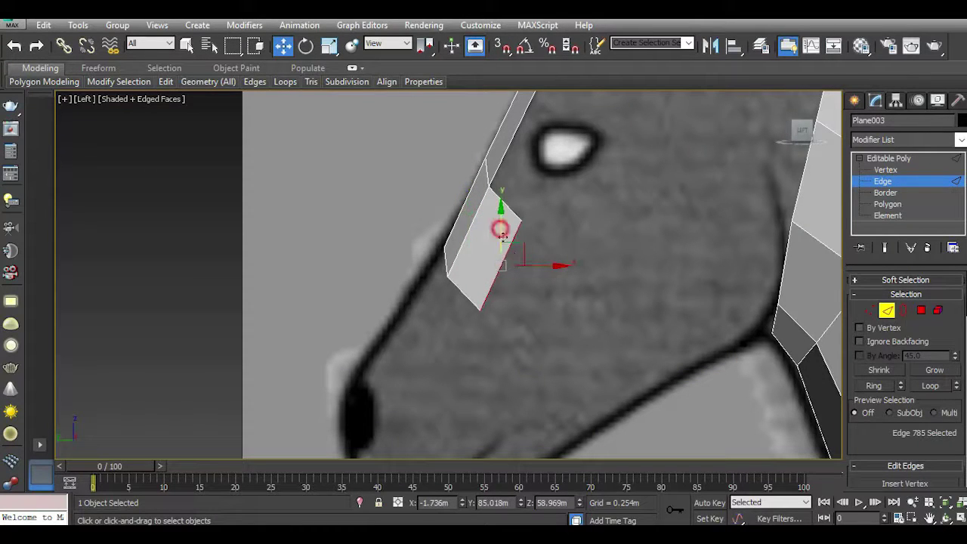
drag(503, 234, 505, 257)
drag(550, 285, 593, 289)
middle_drag(593, 260, 491, 315)
scroll(487, 311, down, 2)
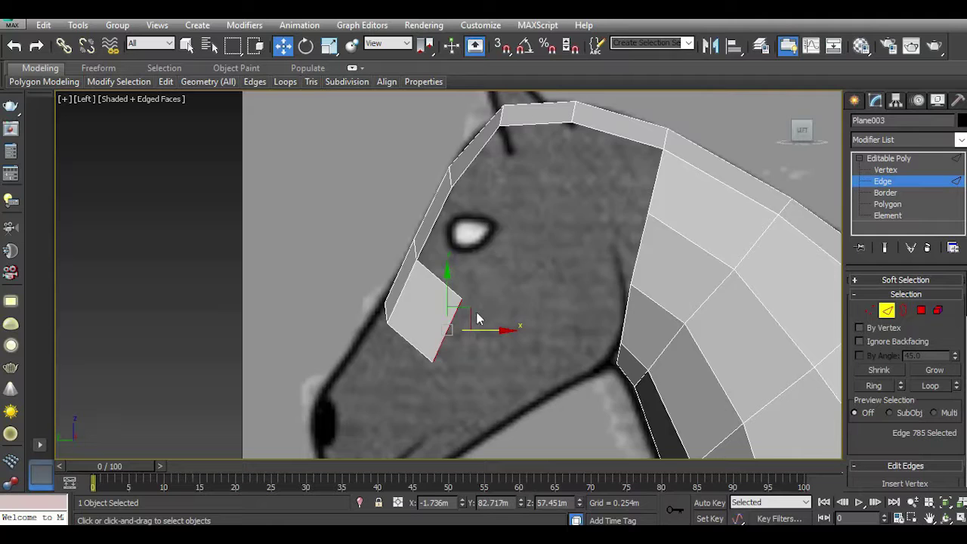
scroll(477, 316, down, 2)
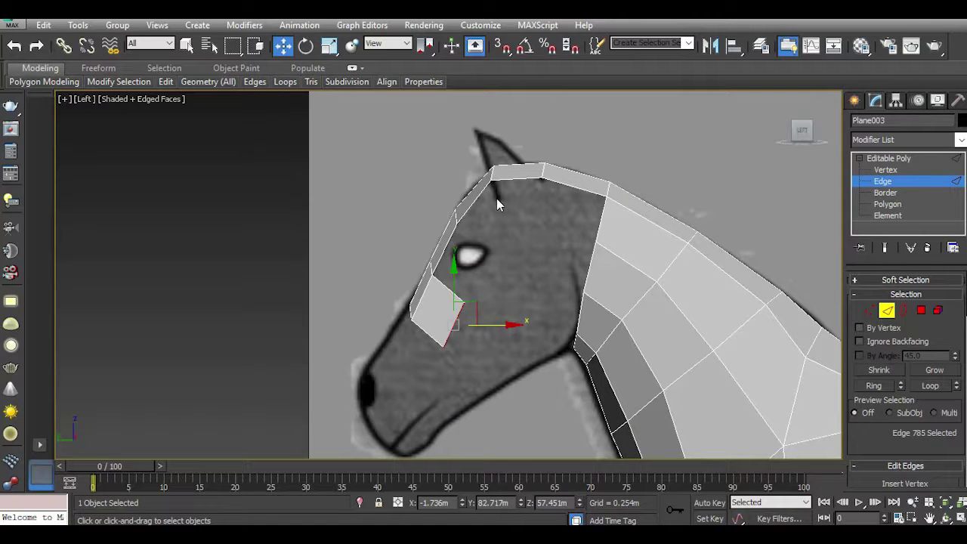
scroll(495, 200, up, 1)
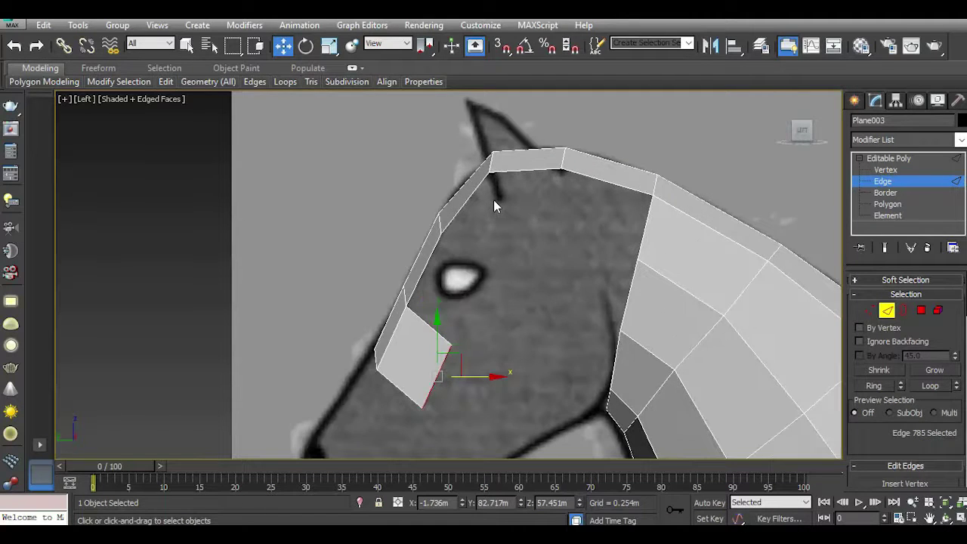
Extrude another polygon down and right from the cheek edge, lowering it slightly.
key(t)
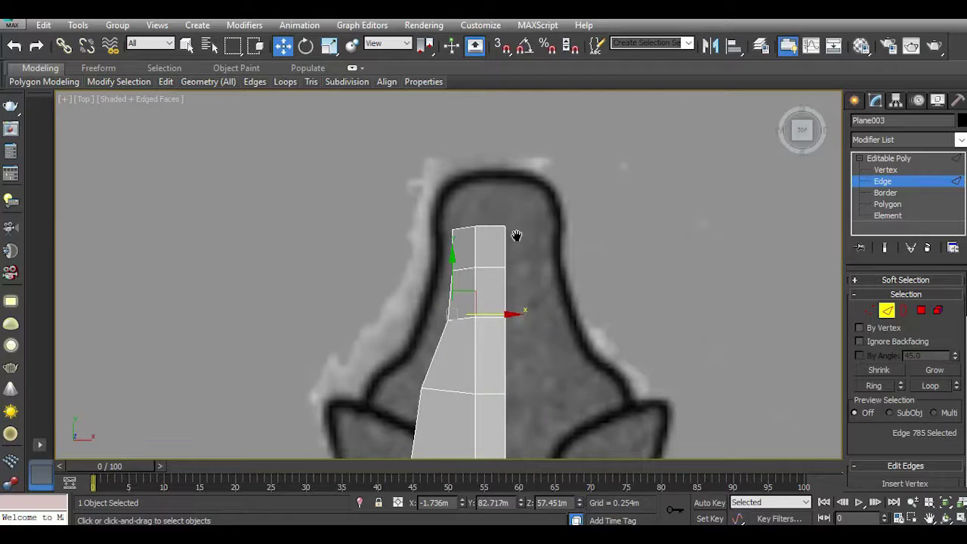
scroll(497, 283, up, 2)
scroll(470, 287, up, 3)
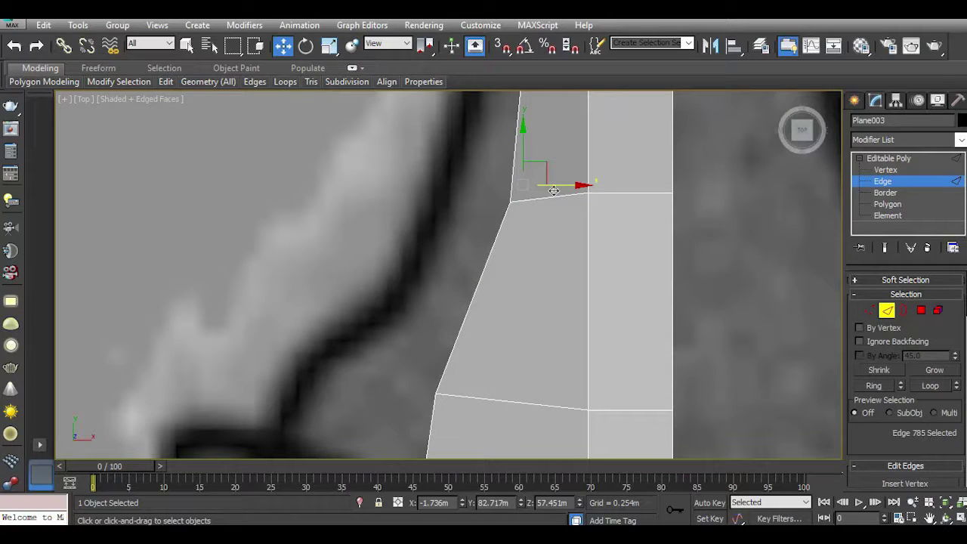
key(l)
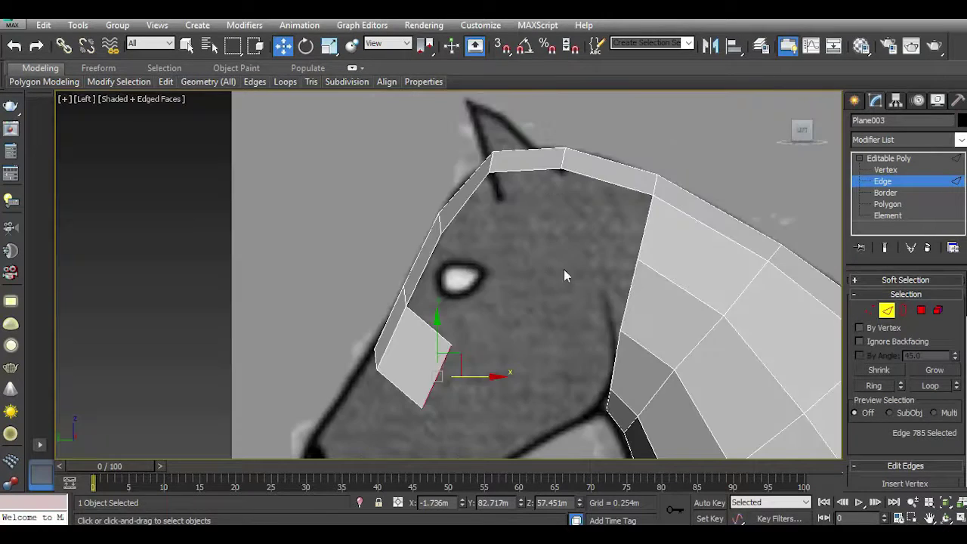
middle_drag(566, 276, 572, 173)
scroll(572, 173, up, 1)
click(457, 232)
mouse_move(456, 232)
shift+mouse_down()
mouse_move(519, 322)
mouse_move(556, 321)
shift+mouse_up()
drag(486, 286, 486, 289)
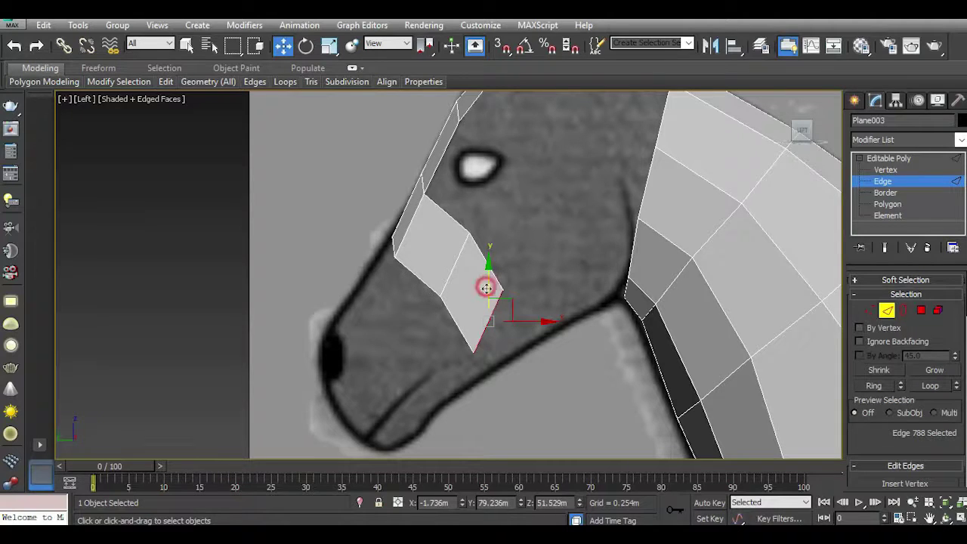
Pull the cheek polygon's right corner vertex down onto the muzzle outline.
click(869, 310)
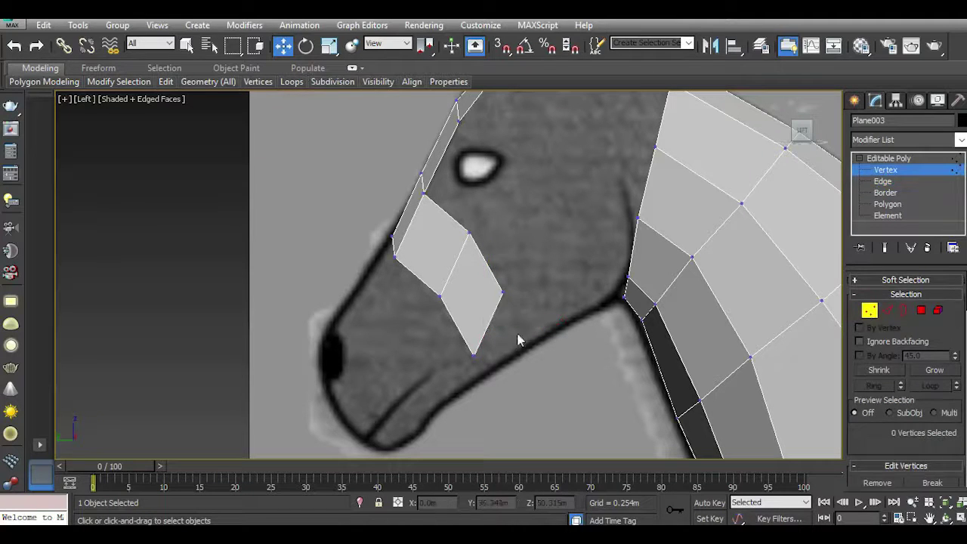
click(473, 352)
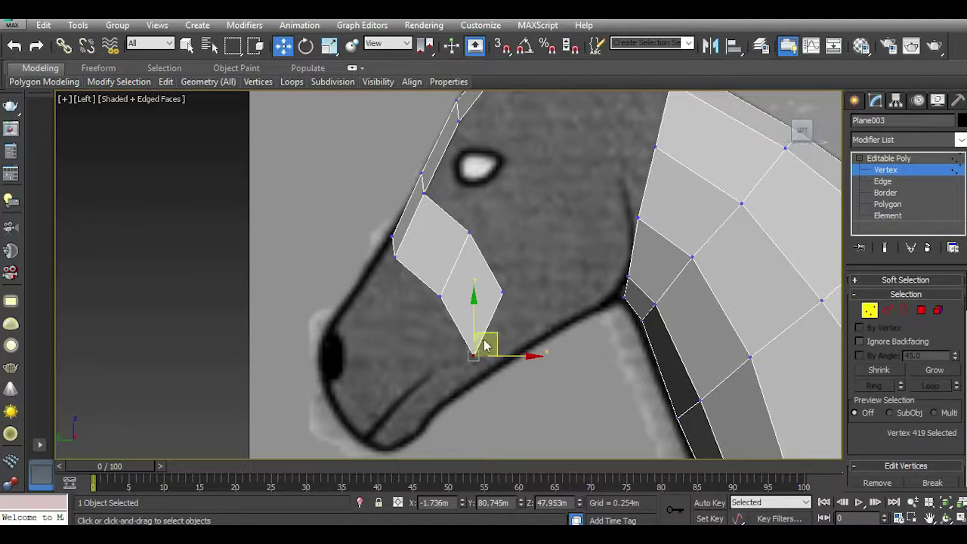
click(505, 292)
drag(526, 275, 538, 291)
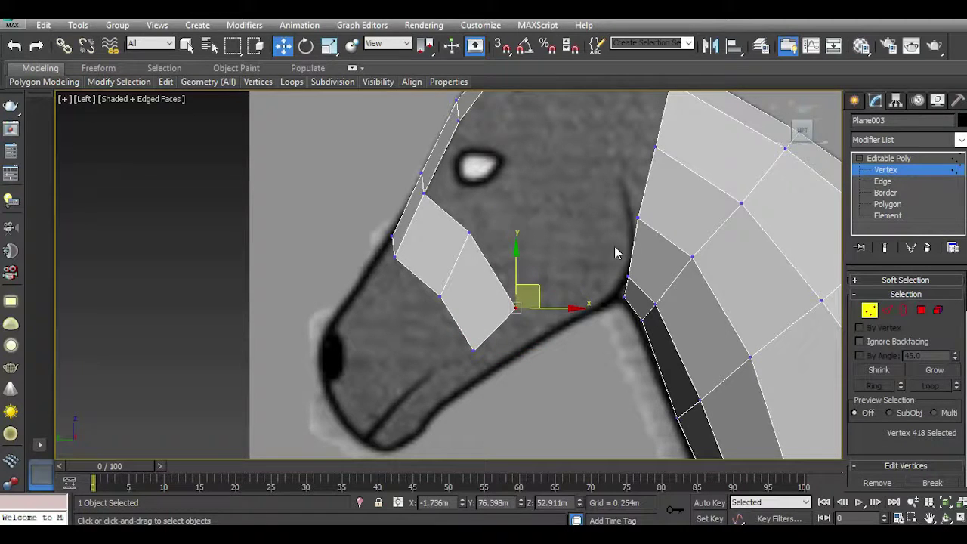
middle_drag(615, 245, 598, 270)
From above, extrude a cheek edge outward and move its lower corner onto the head outline.
key(t)
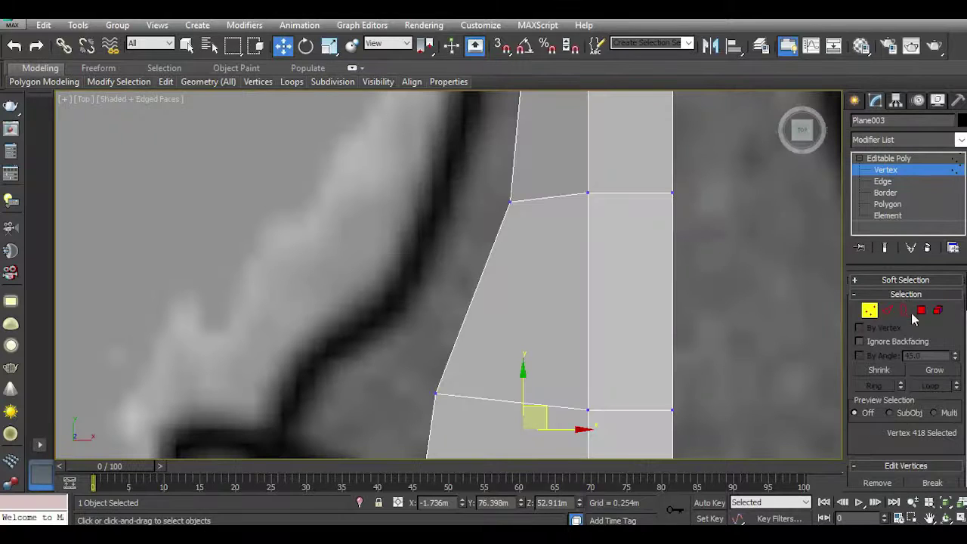
click(887, 309)
middle_drag(537, 283, 552, 275)
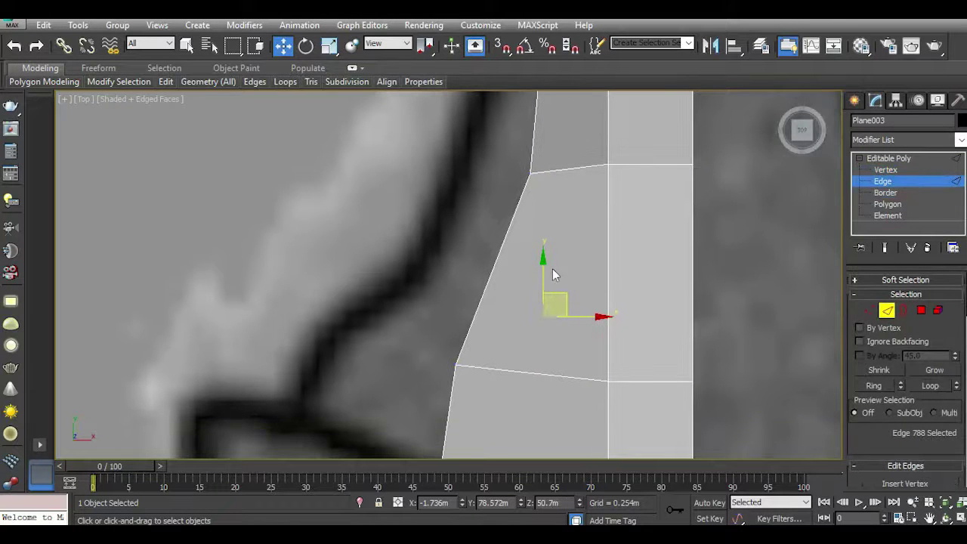
scroll(528, 254, down, 3)
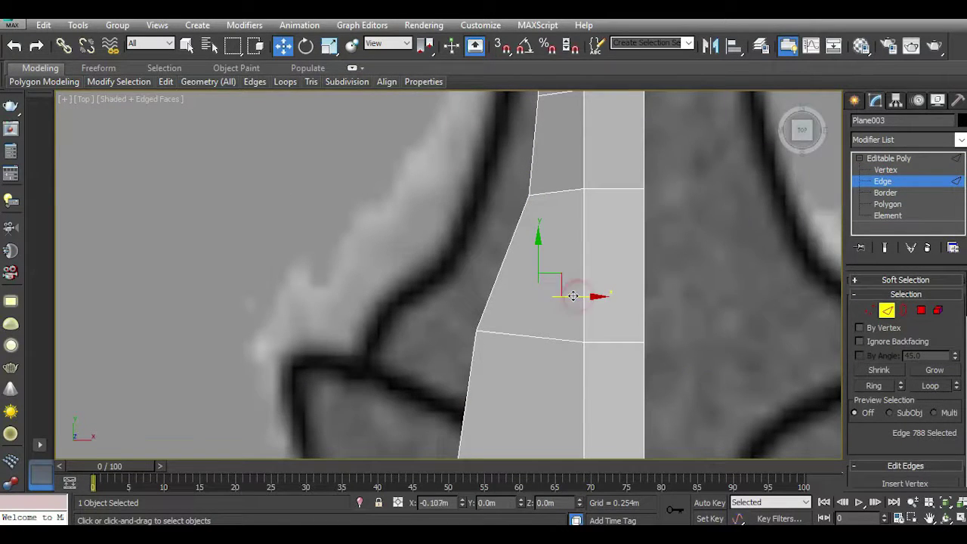
click(367, 234)
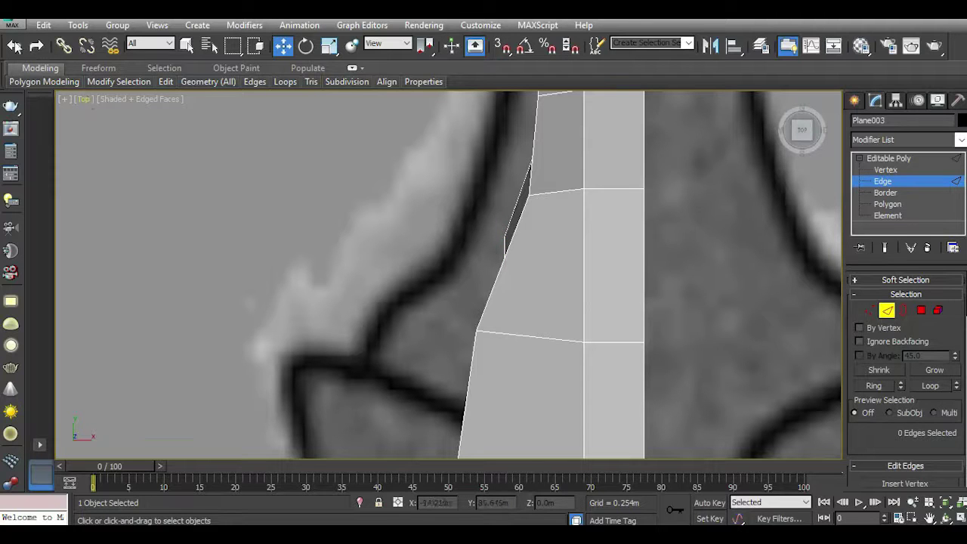
key(ctrl+z)
shift+drag(568, 295, 499, 271)
middle_drag(499, 271, 593, 235)
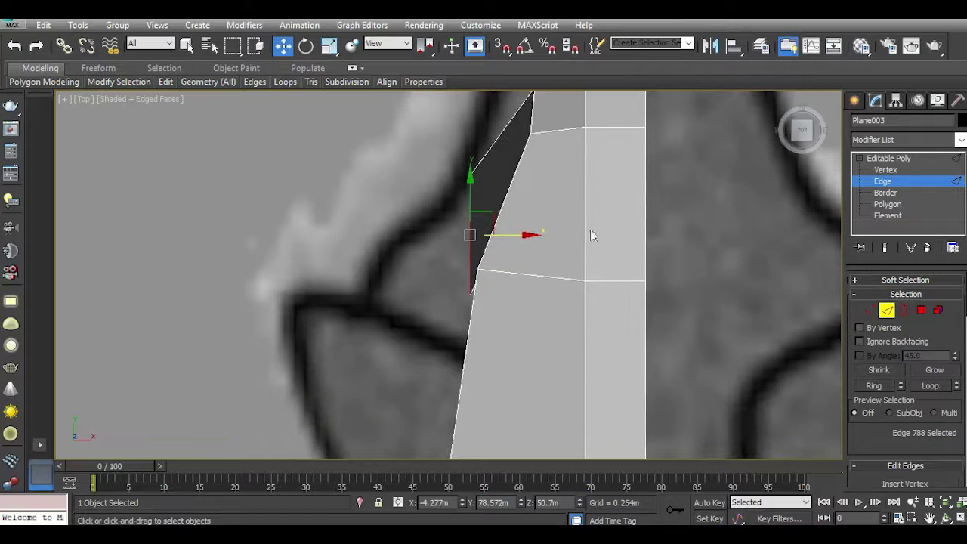
click(870, 310)
click(486, 272)
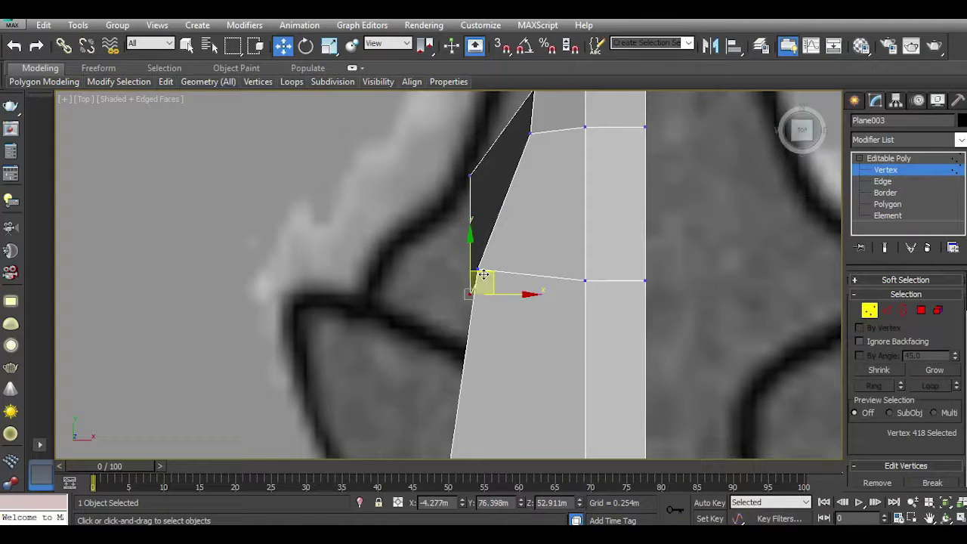
drag(486, 272, 483, 224)
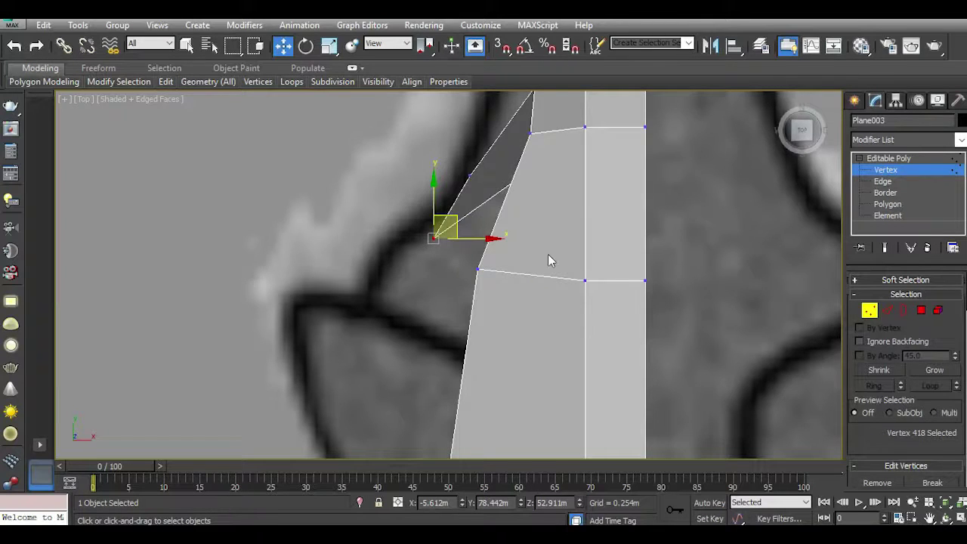
Extrude the next cheek edge outward into new faces in the top view.
key(l)
click(886, 310)
click(443, 285)
key(t)
middle_drag(559, 208, 559, 328)
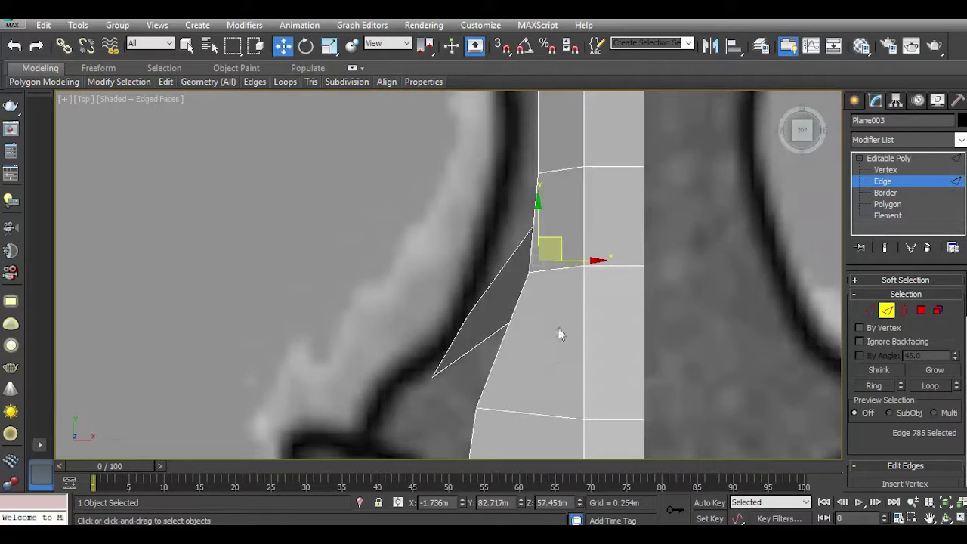
shift+drag(583, 261, 529, 261)
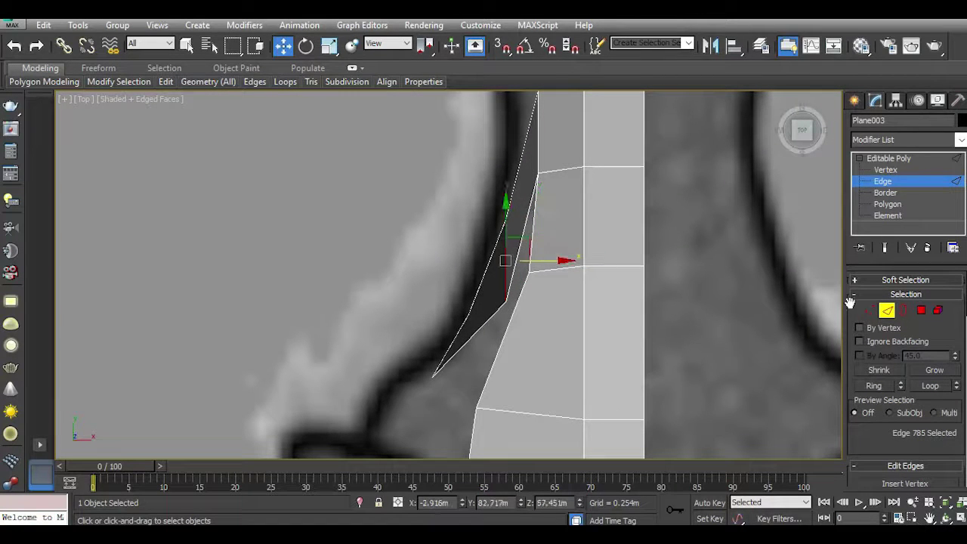
Nudge the new faces' top two corners right to fit the head outline.
click(862, 310)
mouse_move(534, 296)
middle_down()
mouse_move(550, 315)
mouse_move(533, 366)
middle_up()
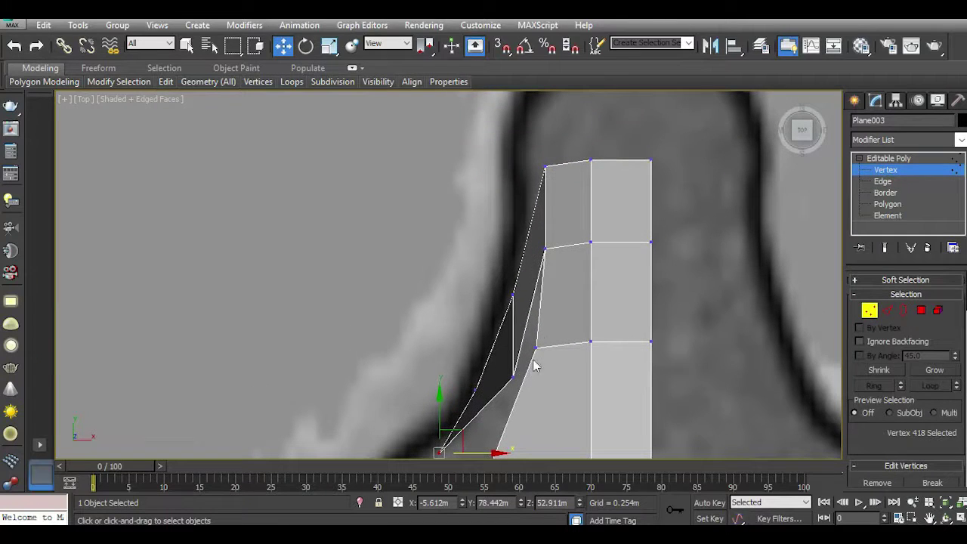
click(544, 166)
drag(579, 166, 588, 166)
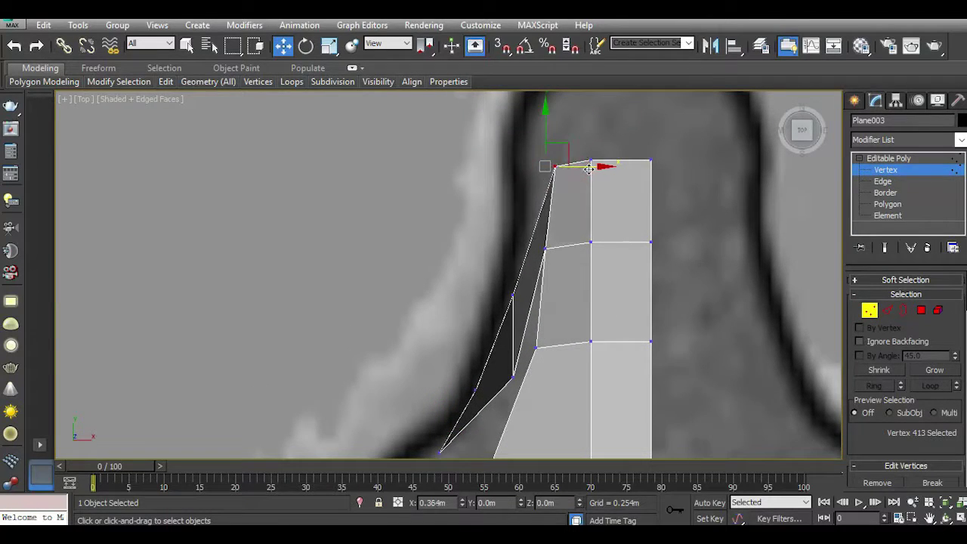
click(546, 248)
drag(580, 249, 595, 251)
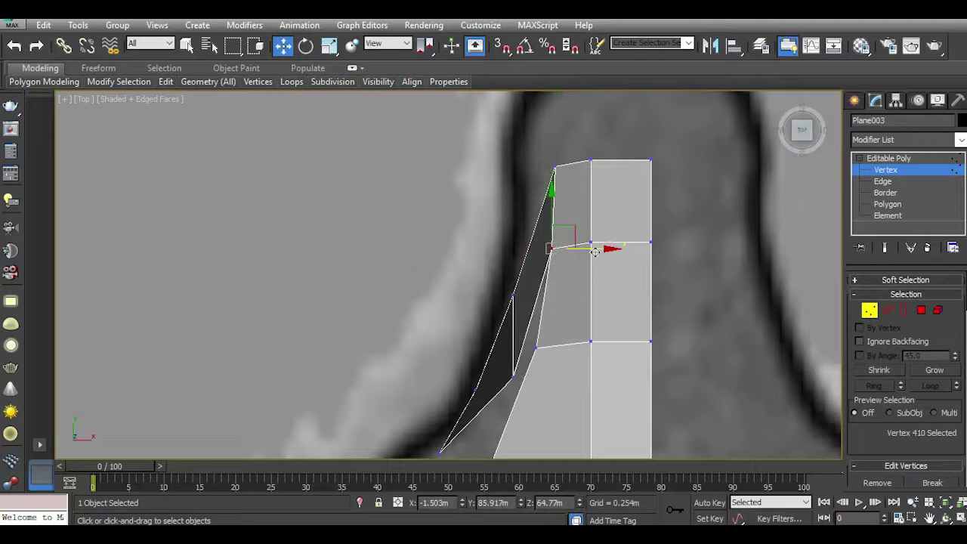
In the side view, extrude the cheek polygon's lower edge up and right into a new face.
key(l)
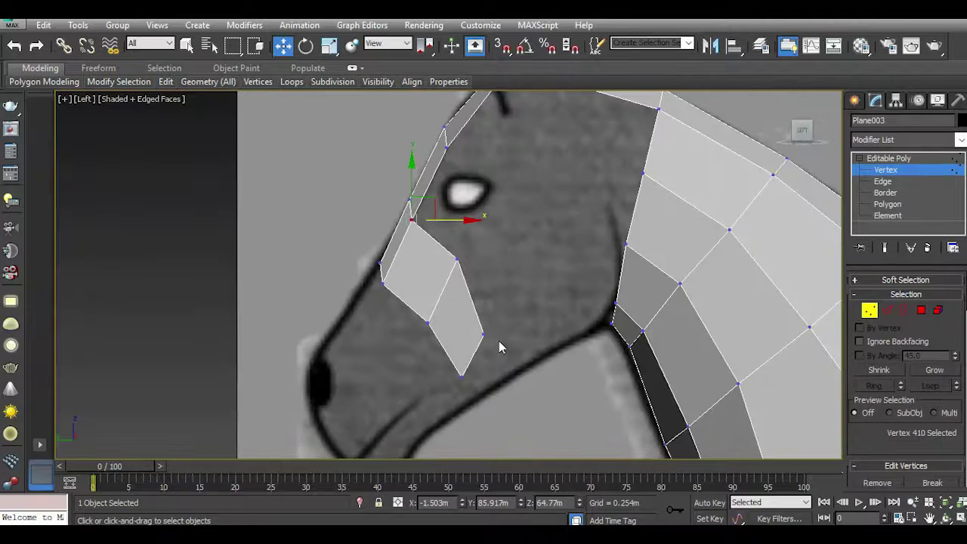
middle_drag(499, 347, 527, 365)
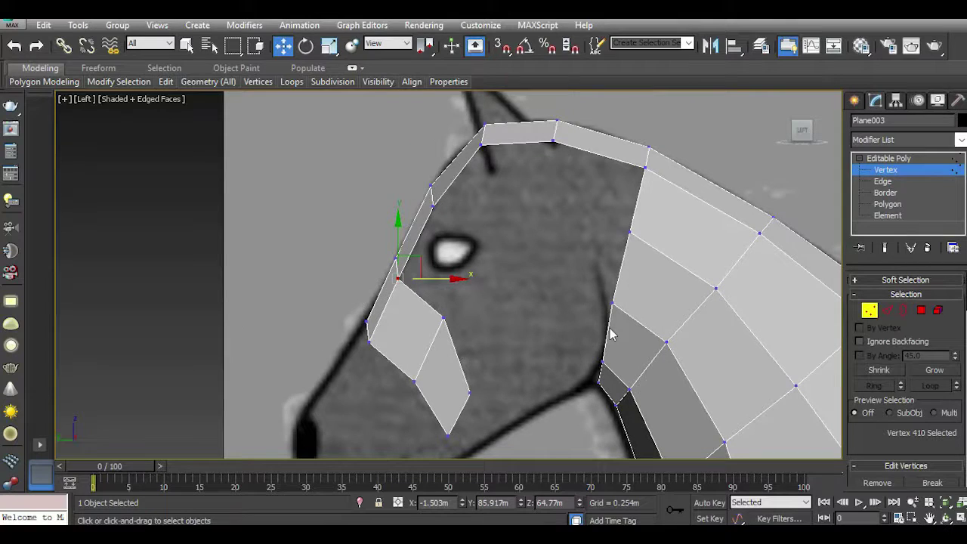
click(888, 310)
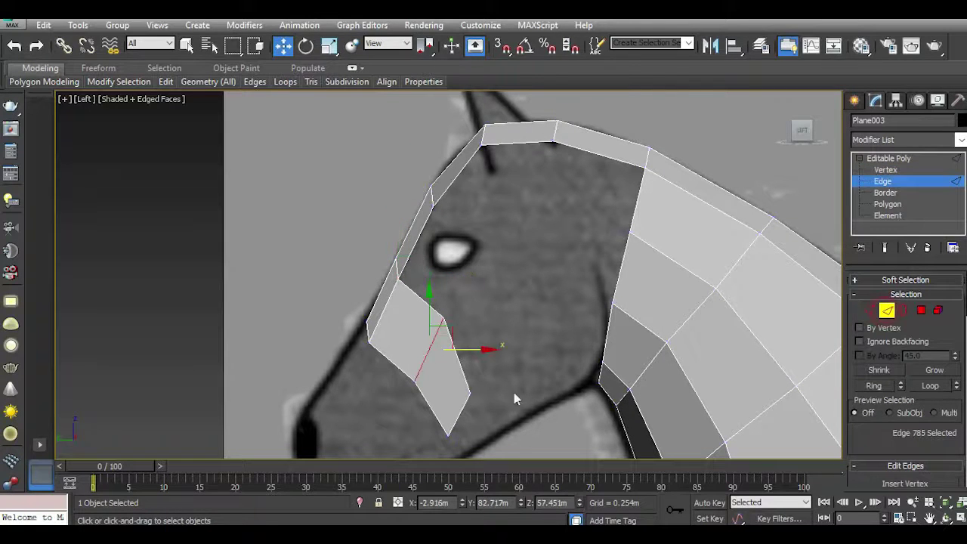
click(461, 366)
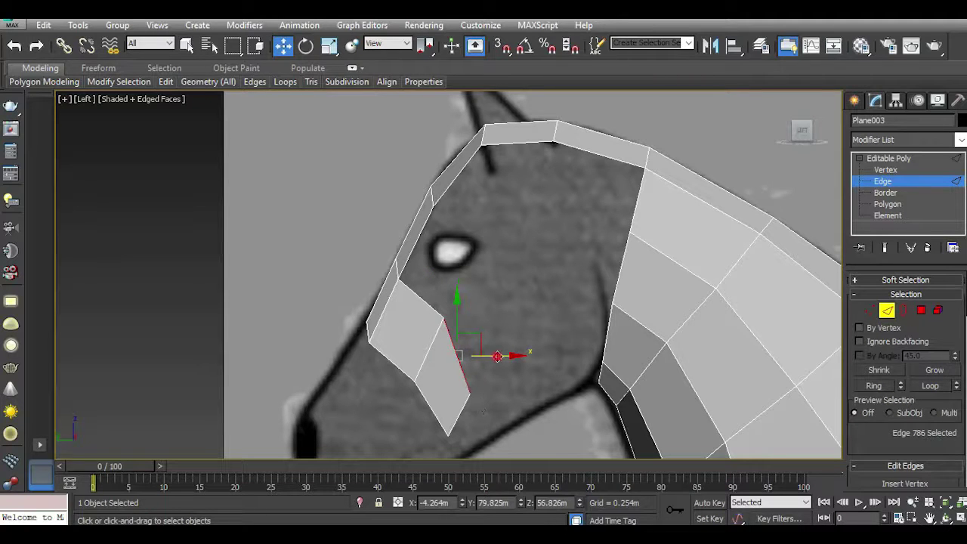
mouse_move(497, 356)
shift+mouse_down()
mouse_move(552, 352)
mouse_move(525, 345)
shift+mouse_up()
click(13, 46)
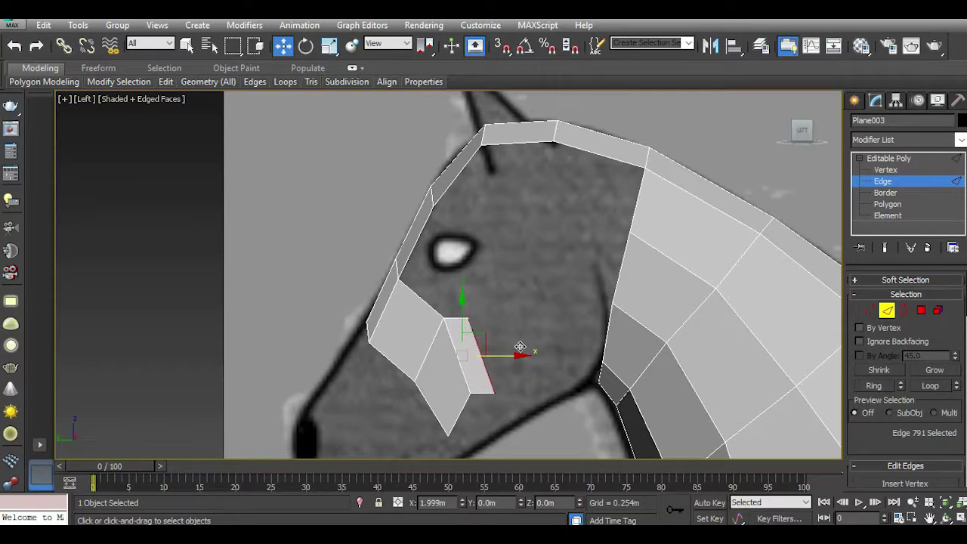
click(527, 350)
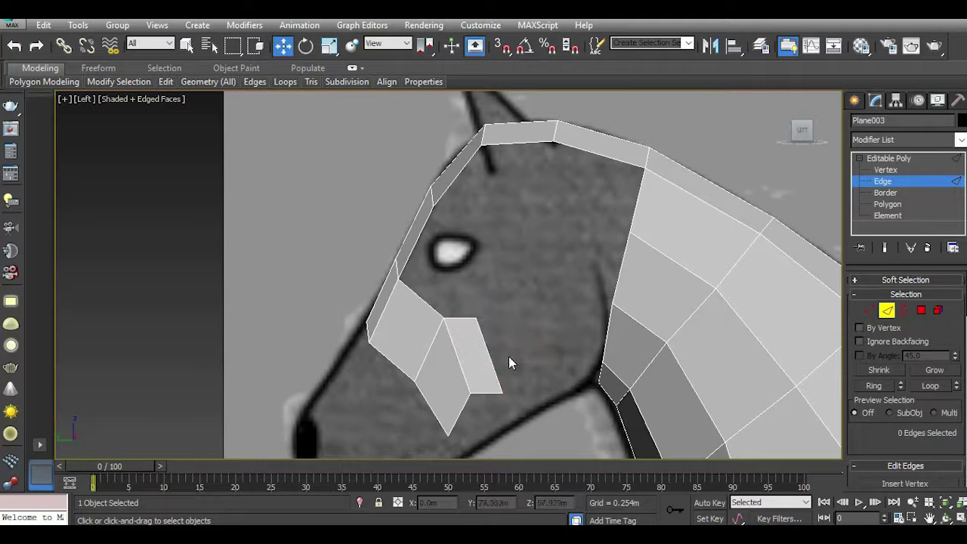
click(484, 352)
shift+drag(488, 353, 518, 300)
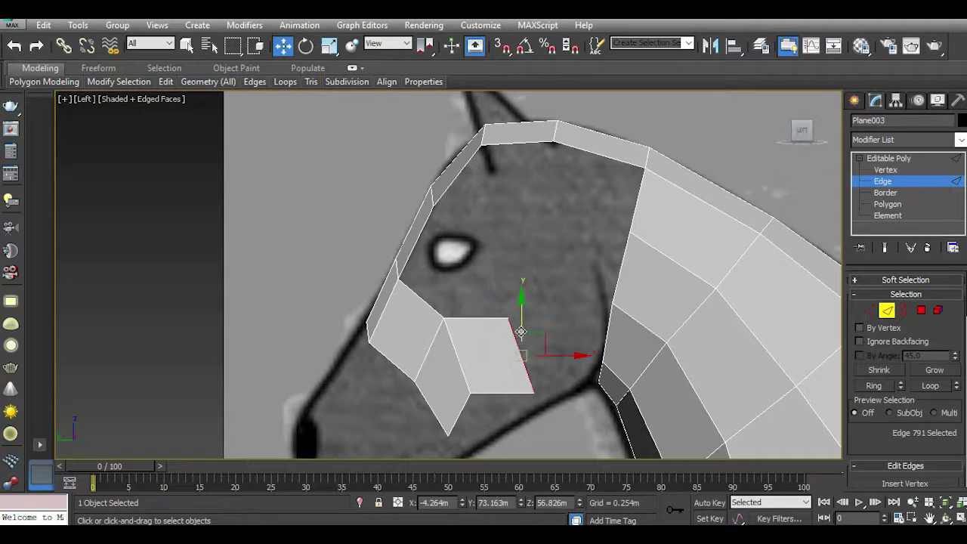
Pull the new edge outward in the top view, then lower it in the side view to fit the jaw.
key(t)
scroll(498, 266, down, 2)
scroll(491, 331, down, 5)
scroll(504, 310, up, 4)
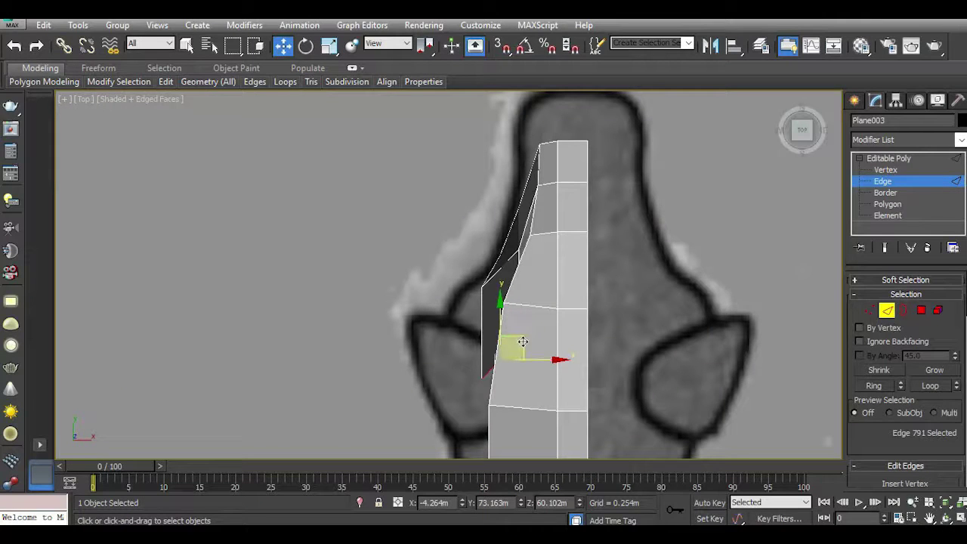
drag(506, 329, 484, 274)
ctrl+click(488, 274)
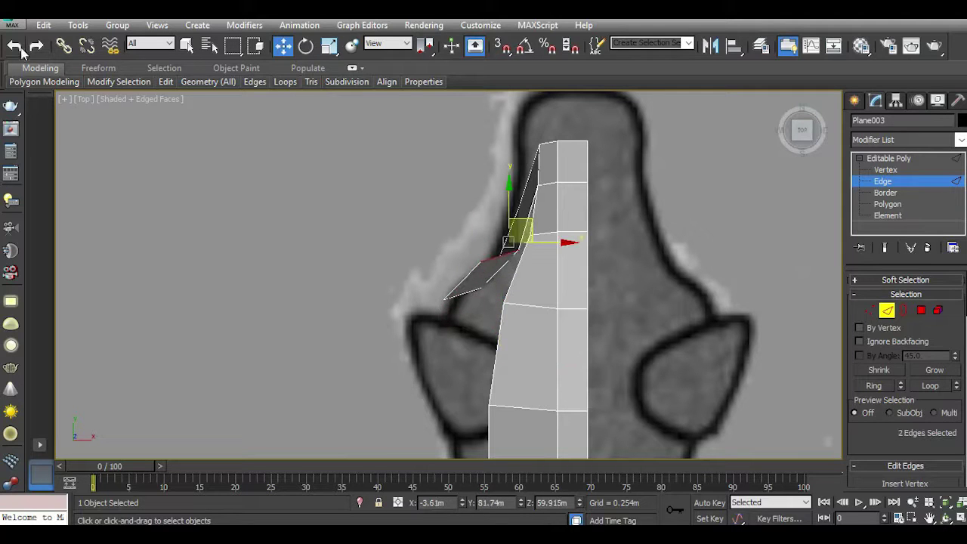
click(16, 48)
click(16, 47)
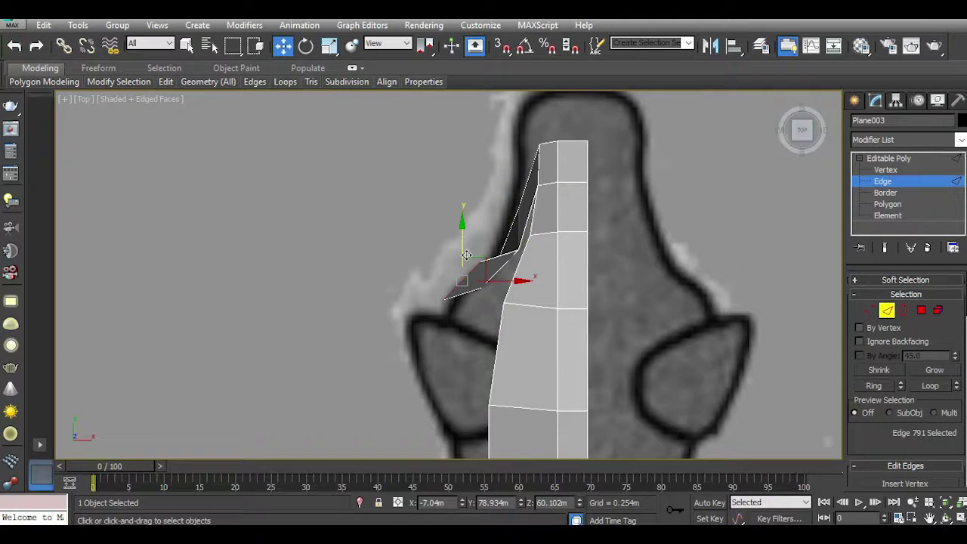
drag(462, 254, 461, 260)
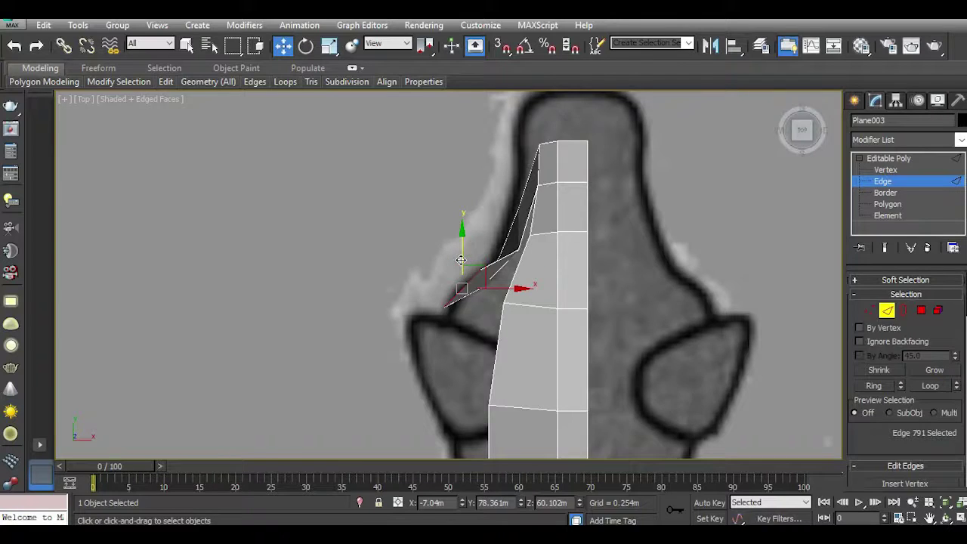
key(l)
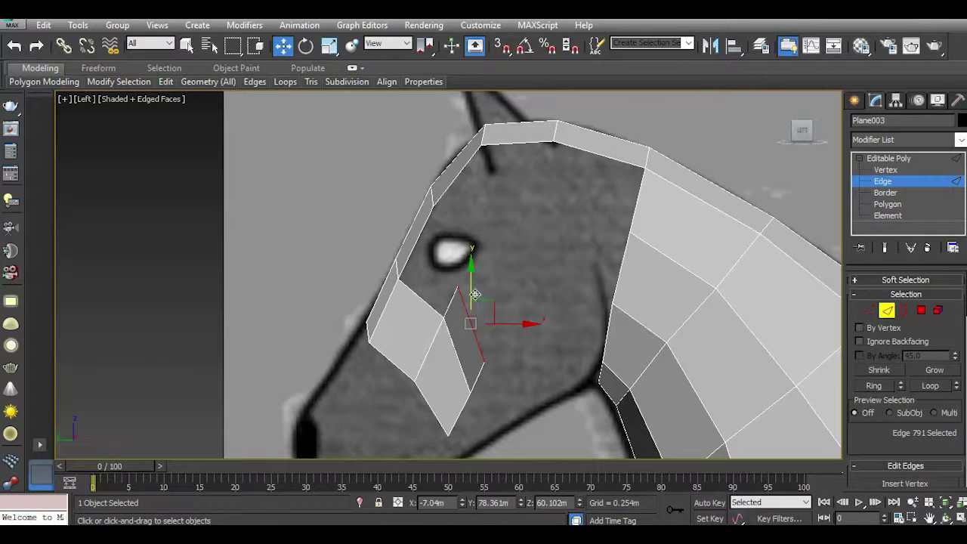
mouse_move(473, 285)
mouse_down()
mouse_move(509, 341)
mouse_move(527, 344)
mouse_up()
In the top view, move the new polygon's two corner vertices out to the head outline.
key(t)
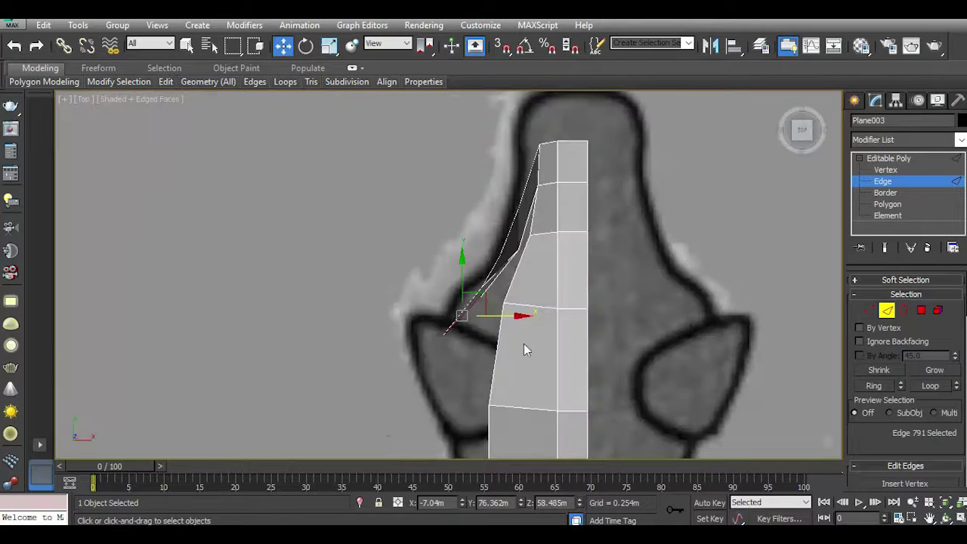
scroll(478, 301, up, 3)
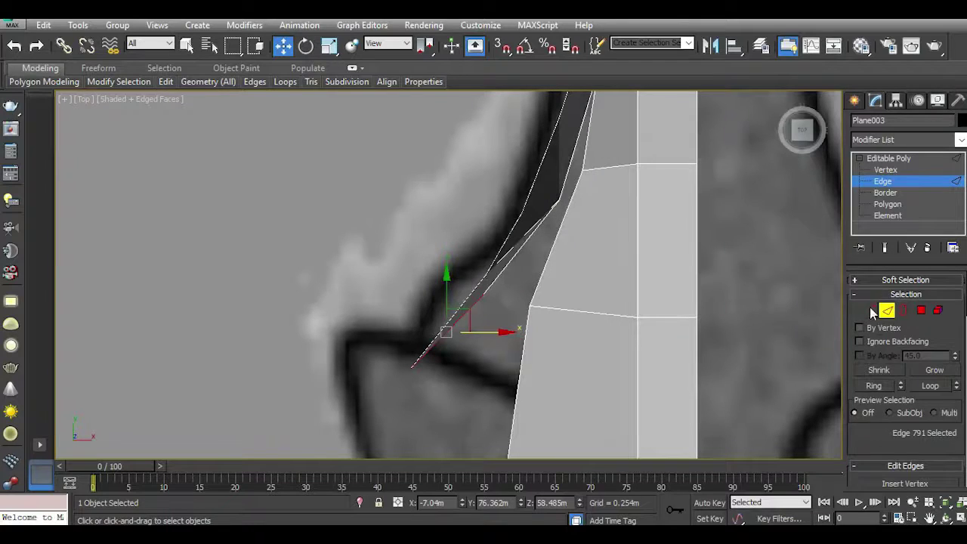
click(871, 310)
click(487, 275)
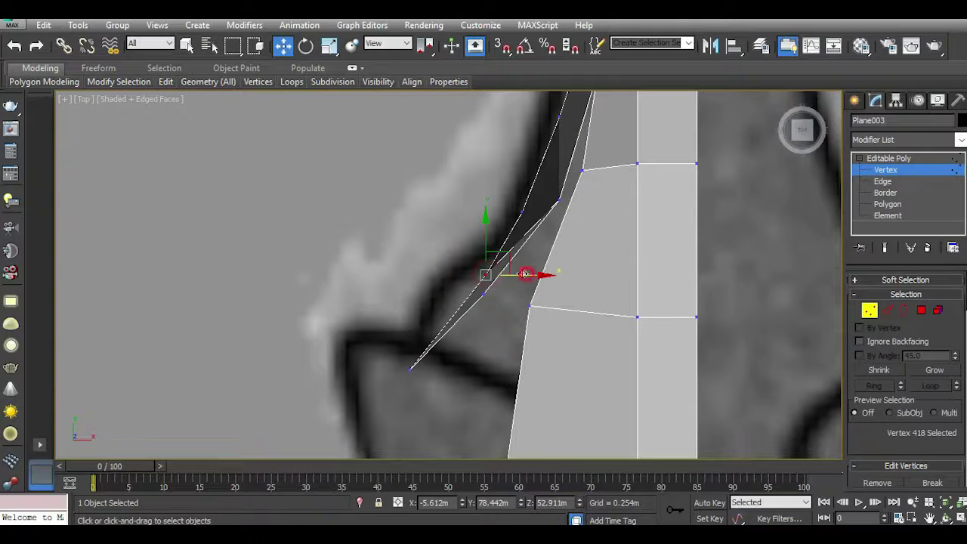
mouse_move(525, 274)
mouse_down()
mouse_move(500, 272)
mouse_move(529, 308)
mouse_up()
click(486, 293)
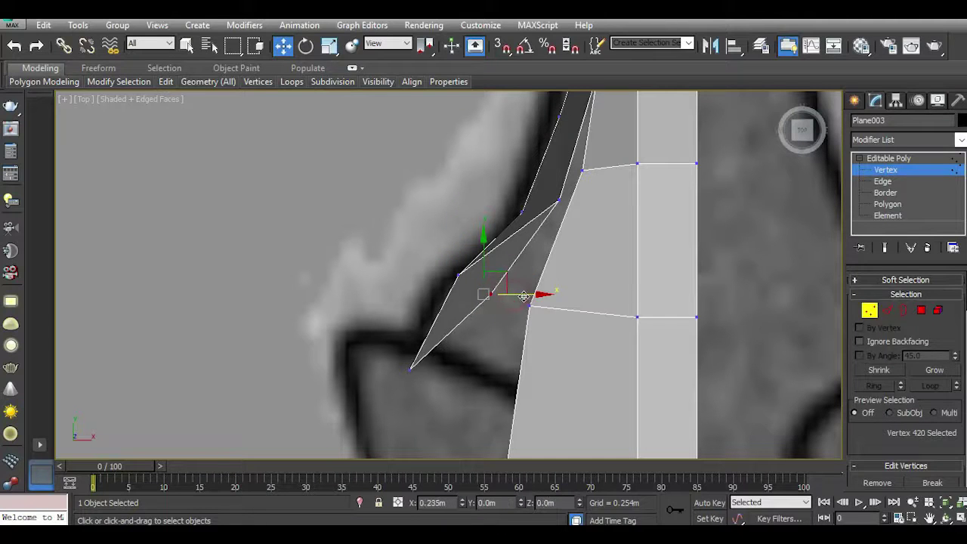
Extrude a new polygon from the muzzle edge and stretch it up toward the cheek.
key(l)
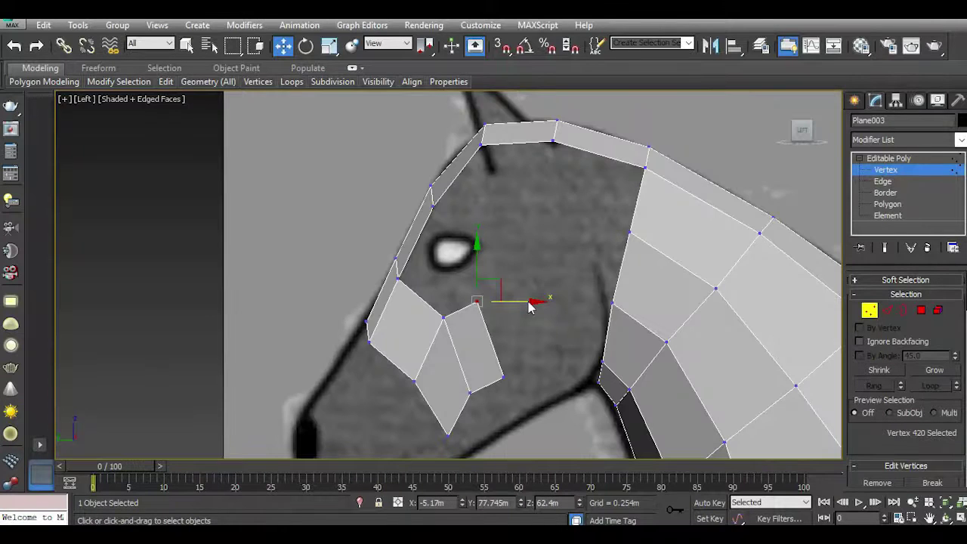
click(872, 310)
click(492, 345)
key(2)
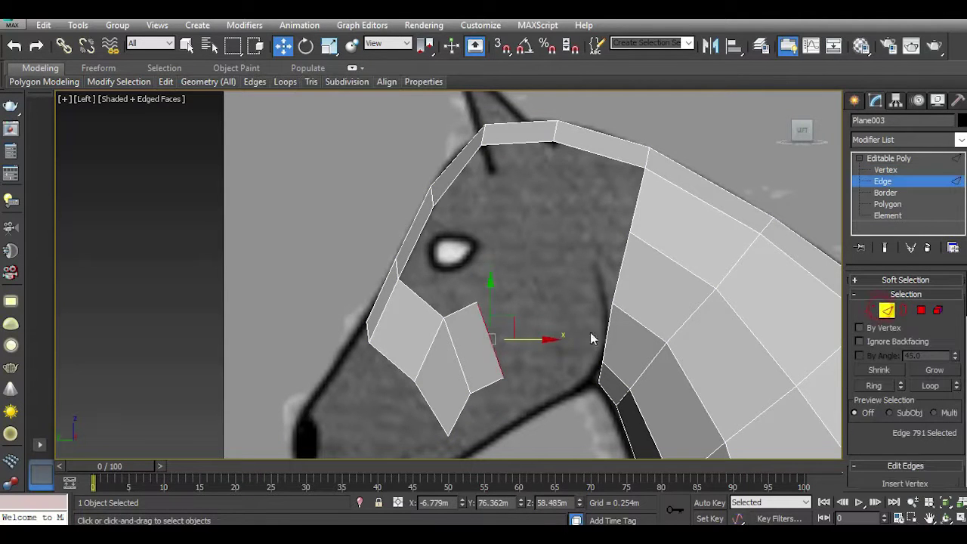
shift+drag(537, 341, 608, 317)
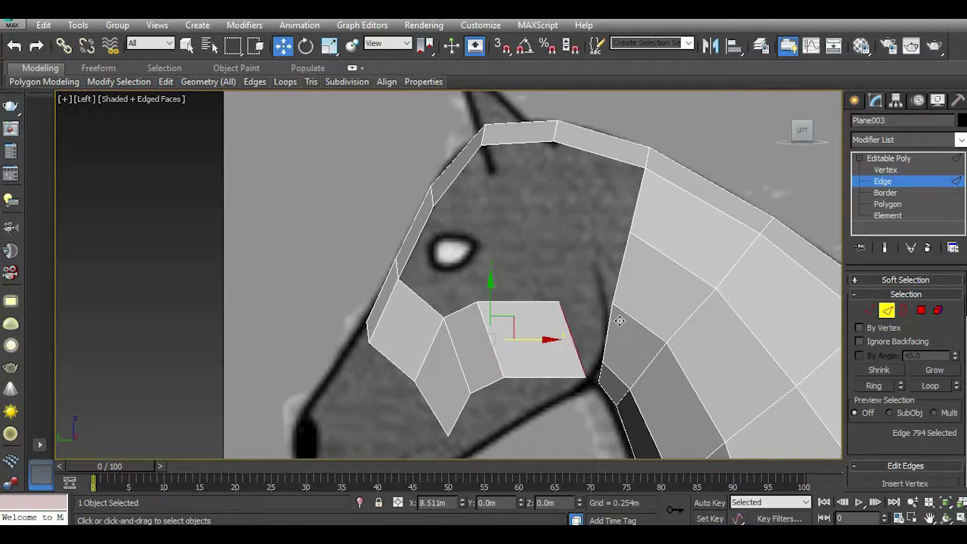
drag(597, 318, 621, 274)
Move the new polygon's outer corner onto the cheek outline and nudge the muzzle edge back and up.
click(869, 310)
click(611, 329)
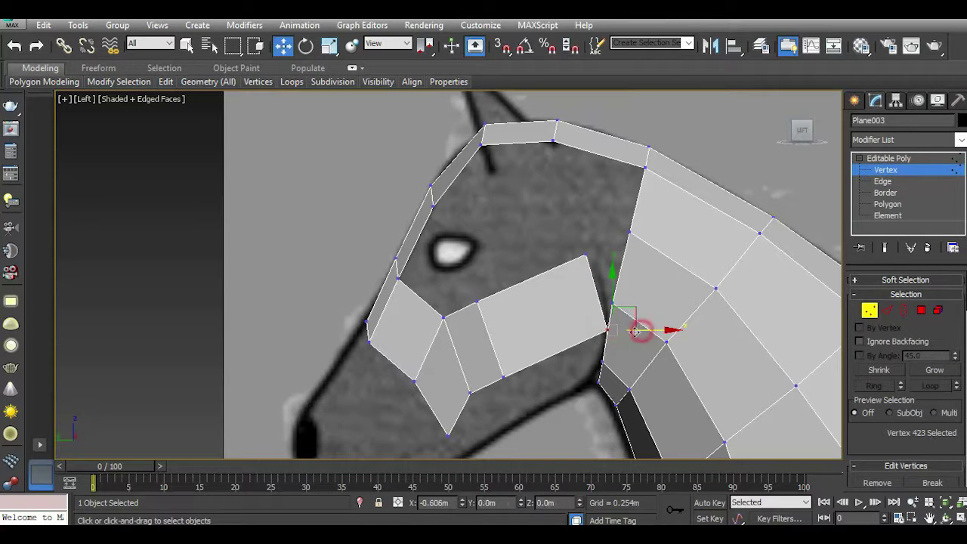
drag(638, 331, 550, 332)
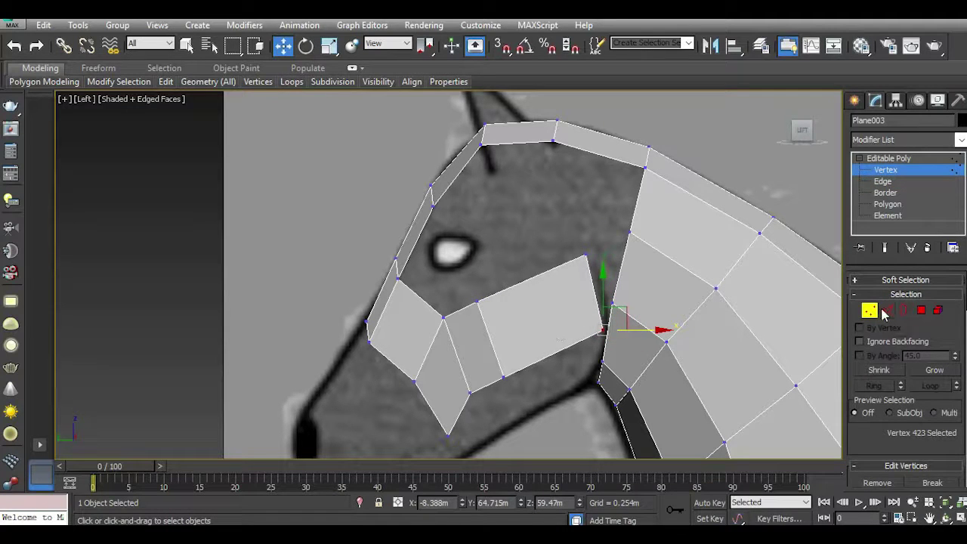
click(887, 310)
click(488, 337)
drag(522, 341, 535, 340)
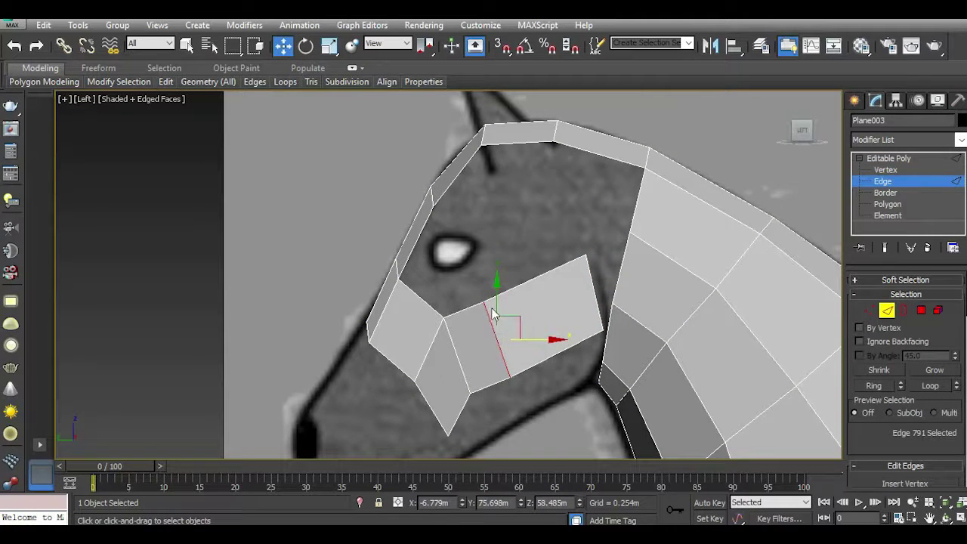
drag(494, 307, 494, 301)
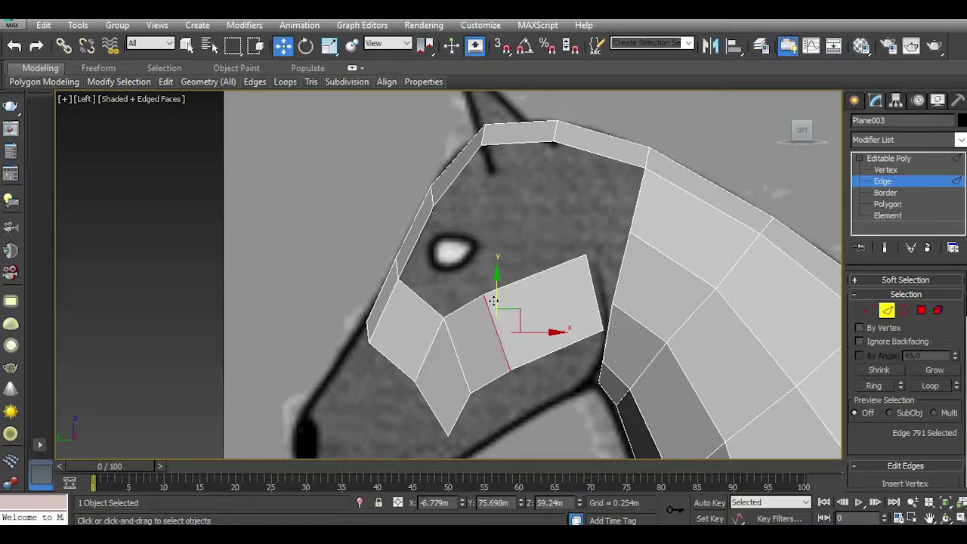
Raise the lowest vertex under the muzzle slightly up and forward to match the reference.
click(870, 310)
middle_drag(514, 388, 516, 363)
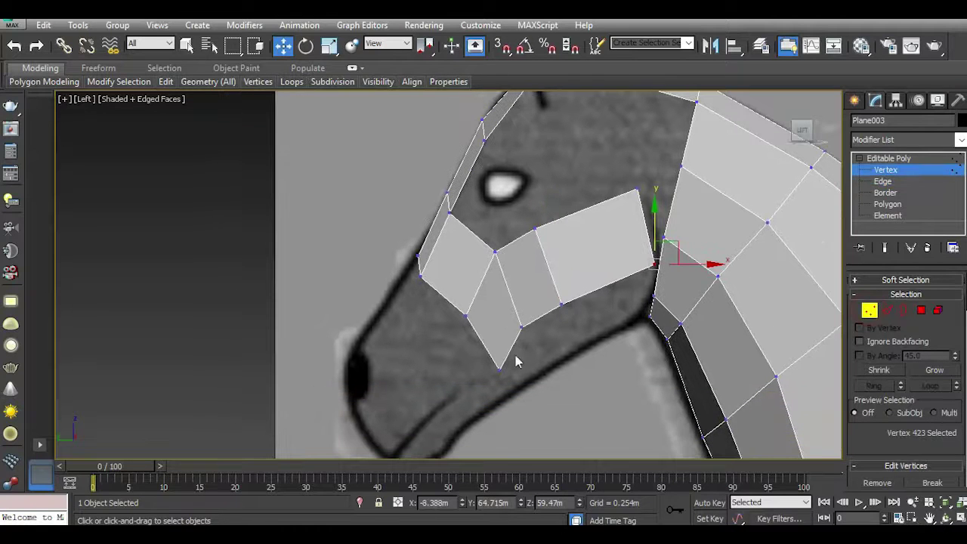
click(499, 368)
drag(513, 353, 512, 342)
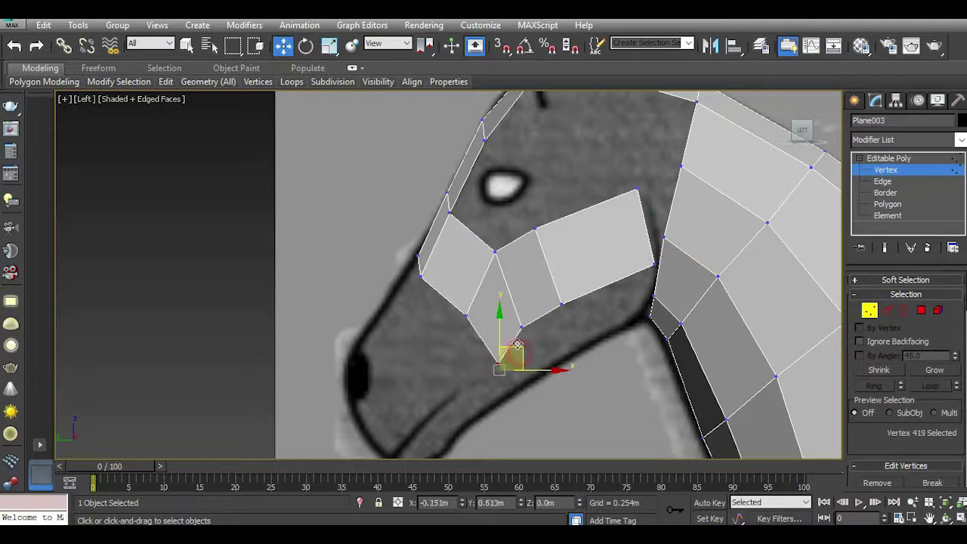
middle_drag(512, 343, 508, 418)
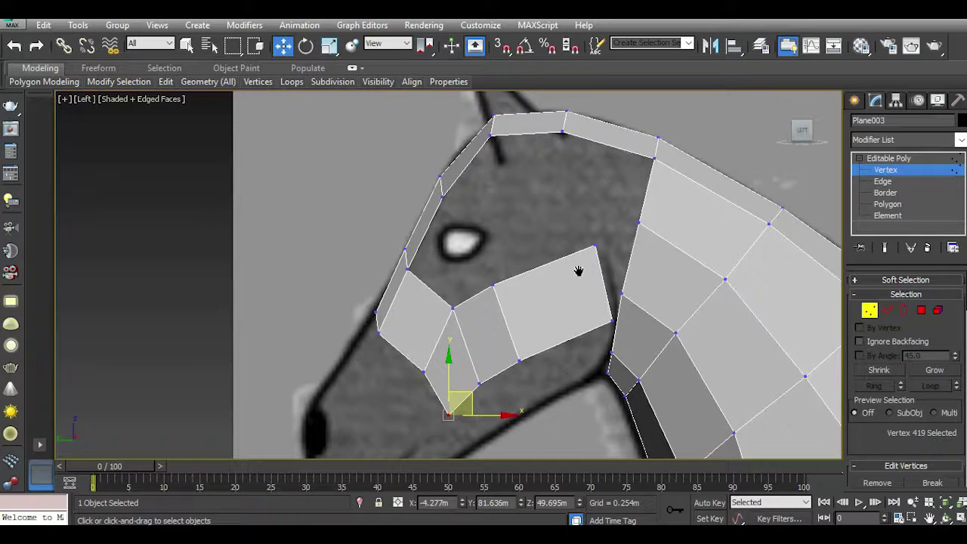
middle_drag(578, 270, 542, 339)
click(887, 311)
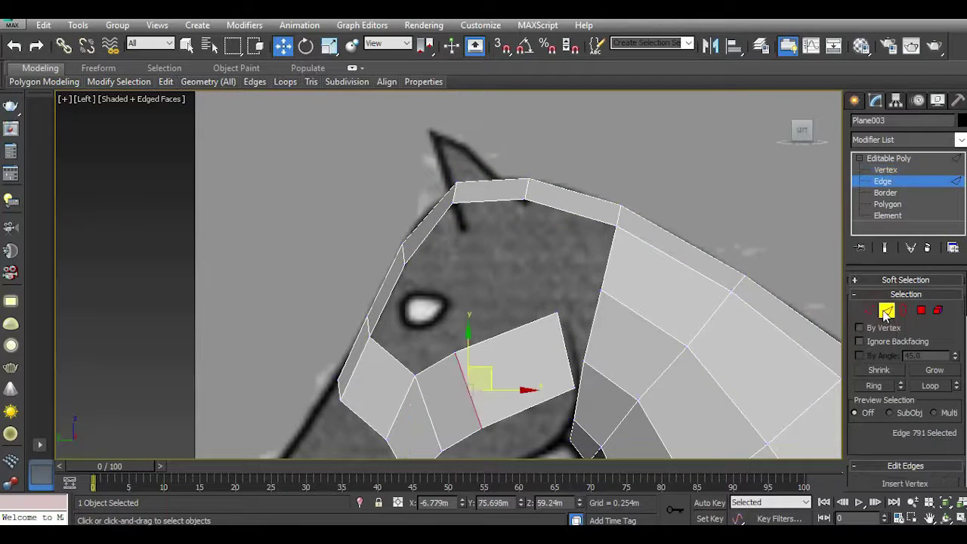
Bridge the head-top edge and the muzzle strip's top edge with 2 segments of new faces.
click(561, 211)
ctrl+click(524, 326)
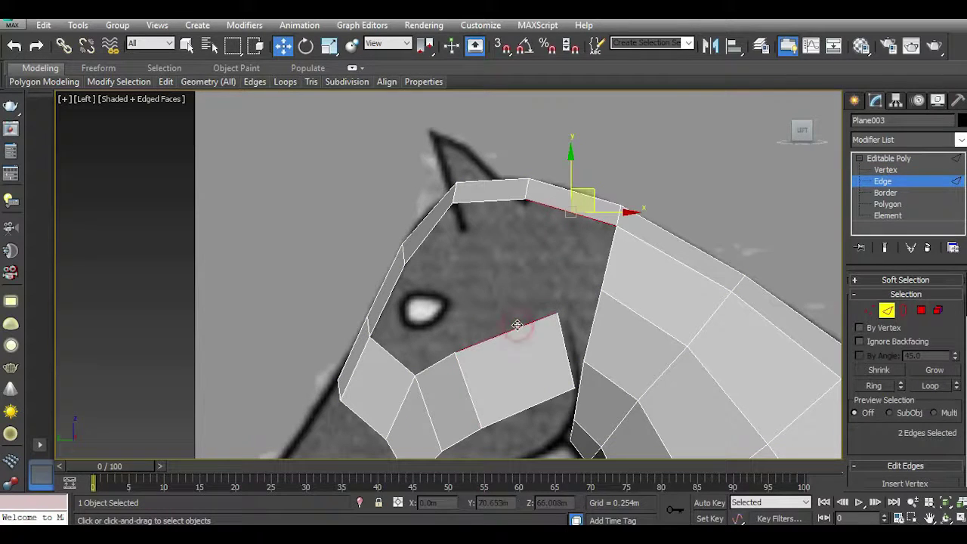
scroll(897, 373, down, 3)
click(898, 430)
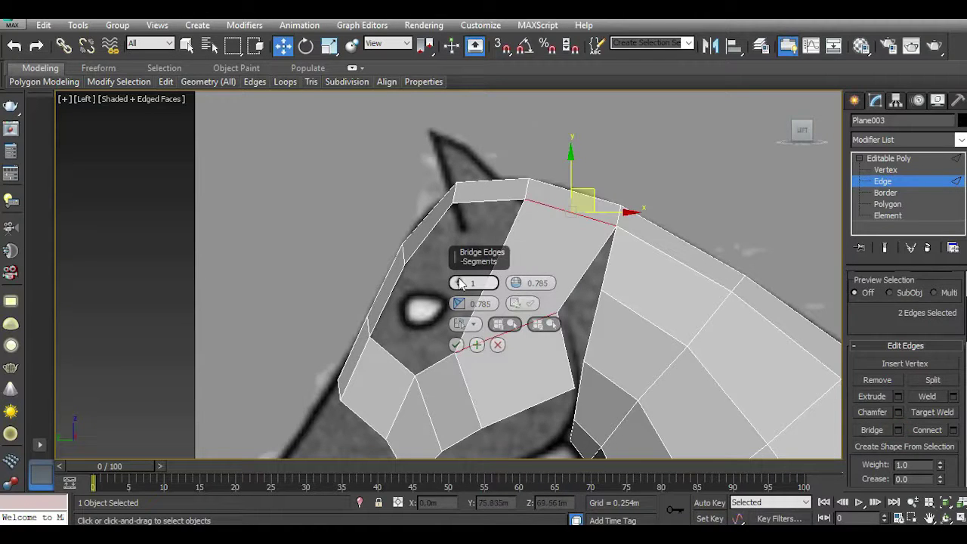
click(455, 344)
Nudge the bridge's middle vertex to line up with the side reference.
middle_drag(537, 323, 503, 331)
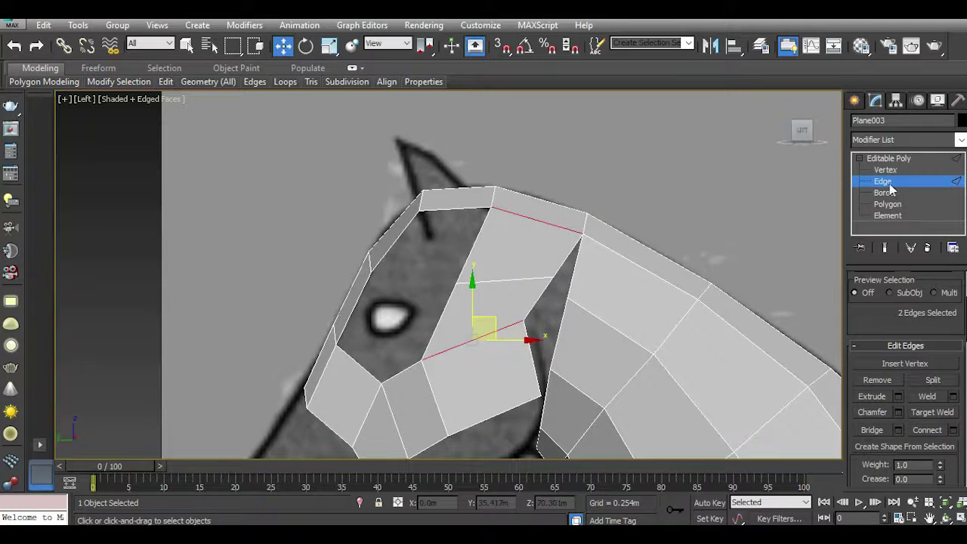
click(885, 170)
middle_drag(557, 361, 575, 358)
click(544, 316)
drag(544, 317, 546, 316)
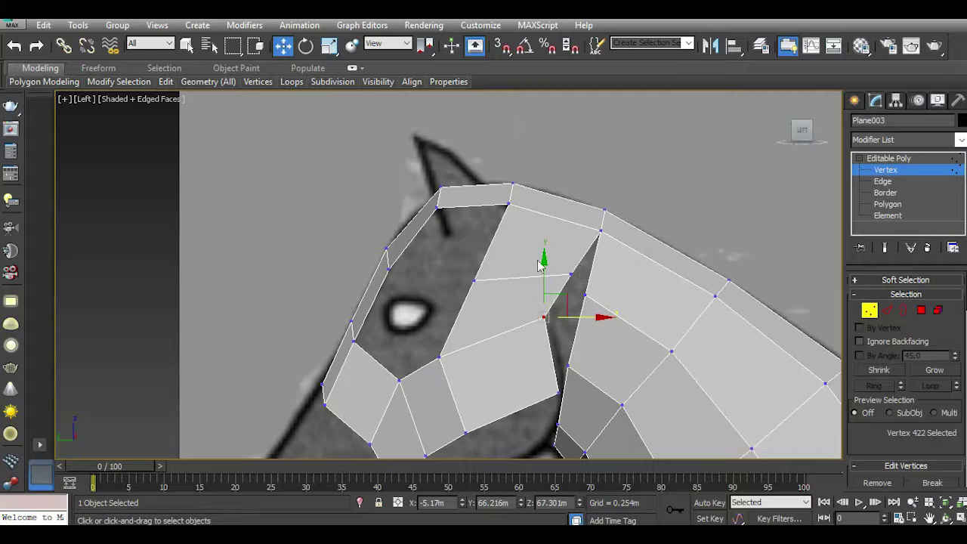
click(508, 201)
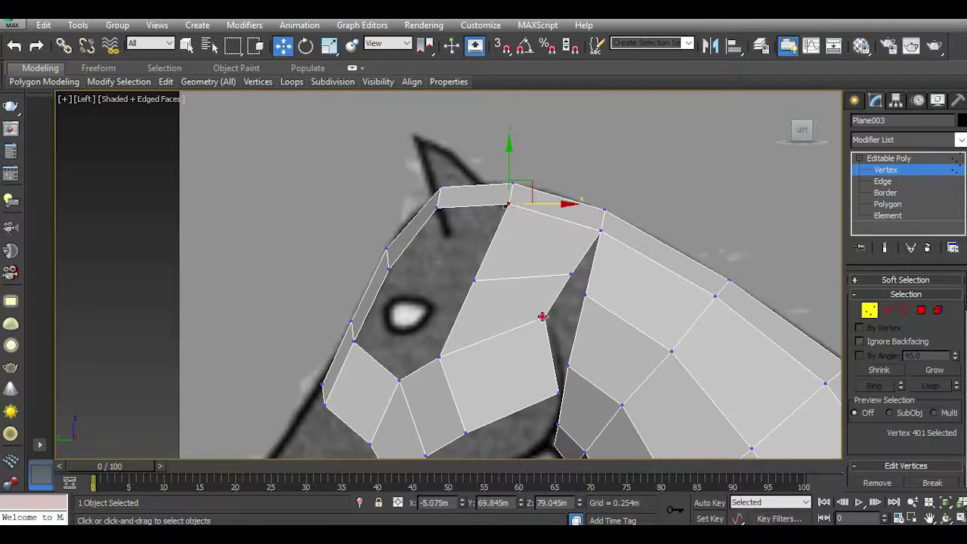
click(542, 317)
Shift the bridge vertex down and back, and pull the lower vertex up toward it.
click(567, 310)
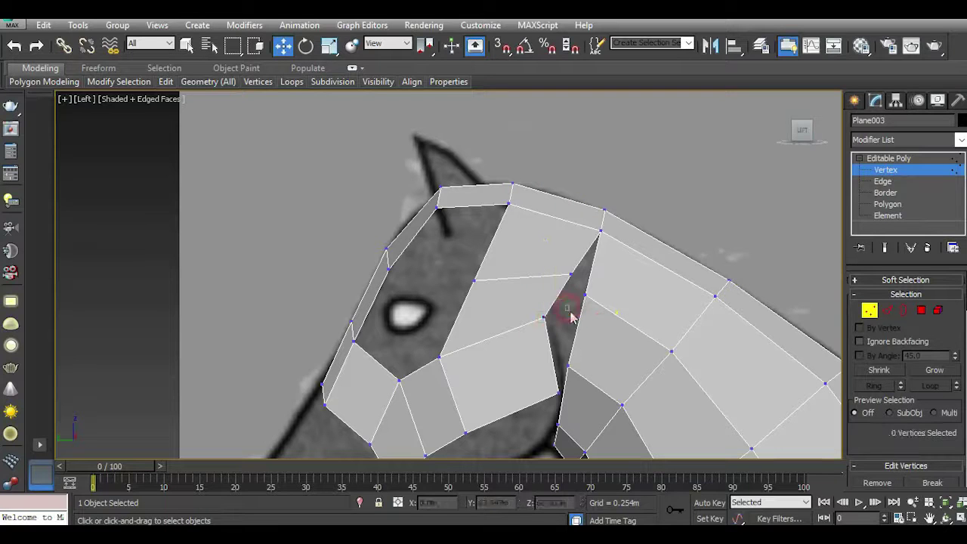
drag(543, 317, 542, 325)
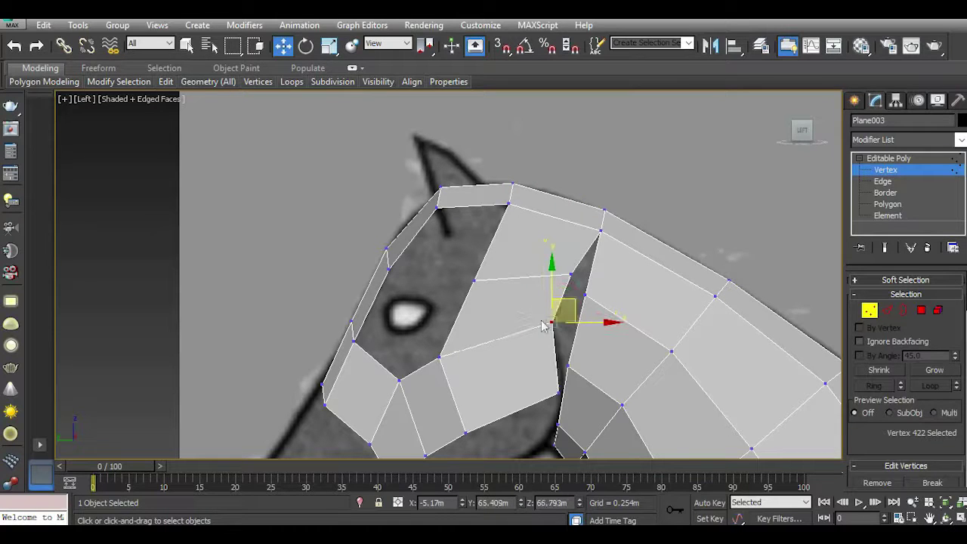
drag(442, 359, 454, 343)
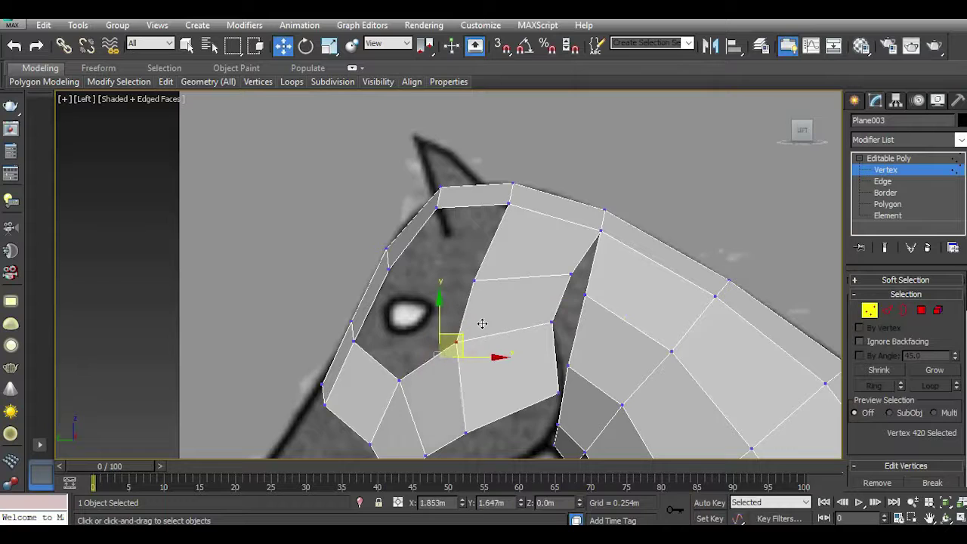
click(559, 392)
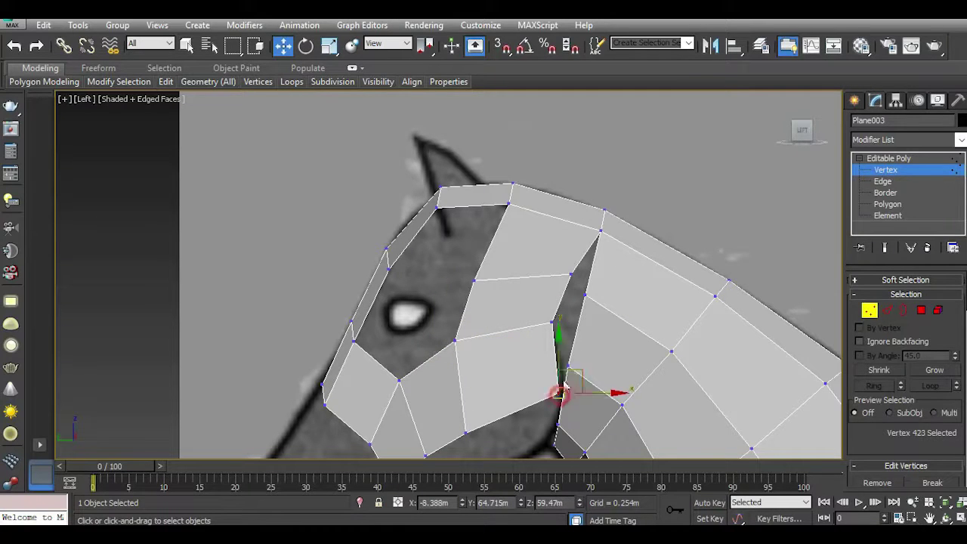
click(568, 274)
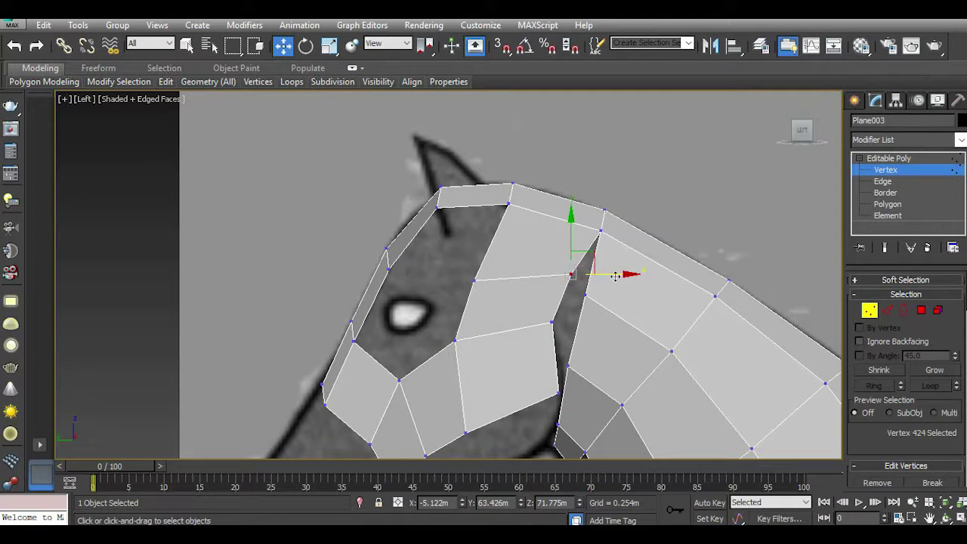
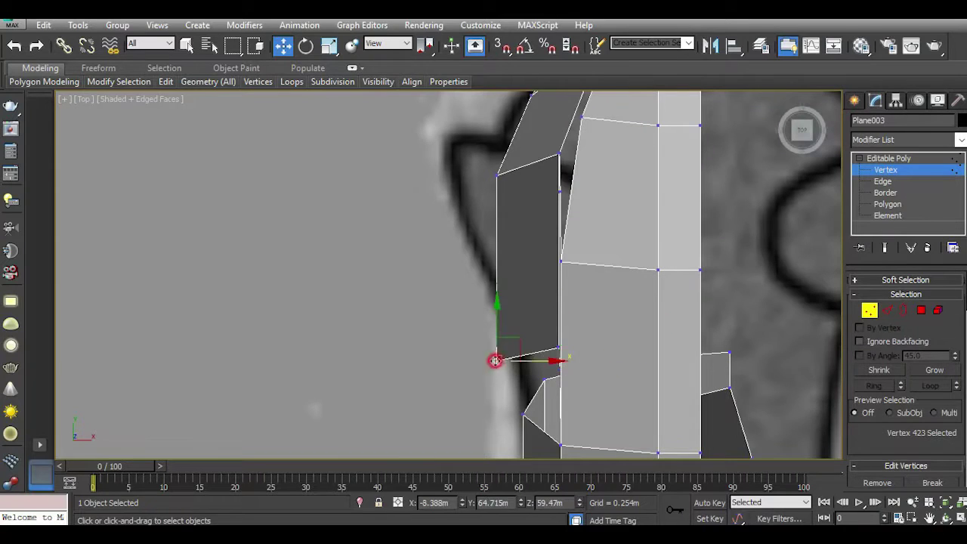
In the Top view, move the lower jaw, upper jaw and cheek vertices onto the reference outline.
mouse_move(530, 355)
mouse_down()
mouse_move(546, 358)
mouse_move(541, 372)
mouse_up()
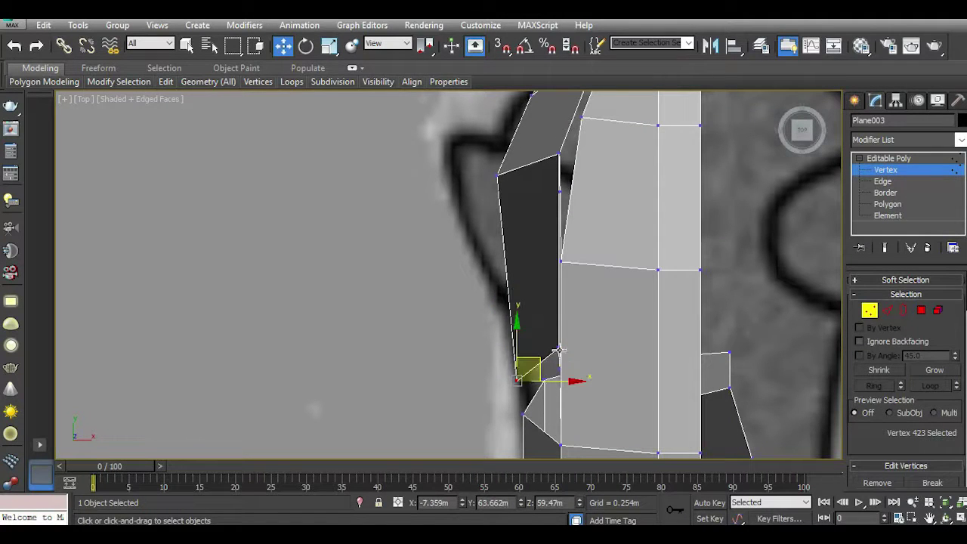
click(558, 350)
drag(596, 349, 581, 350)
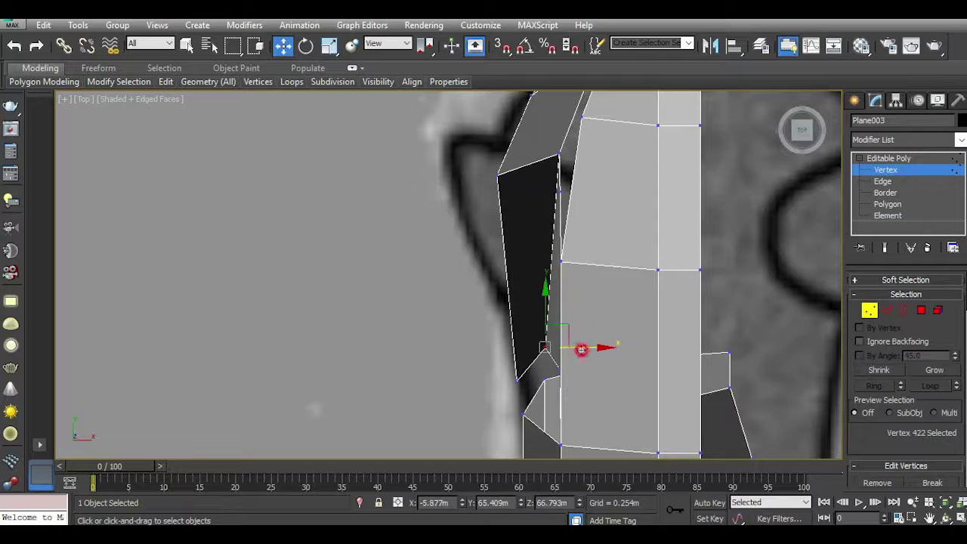
middle_drag(595, 329, 597, 369)
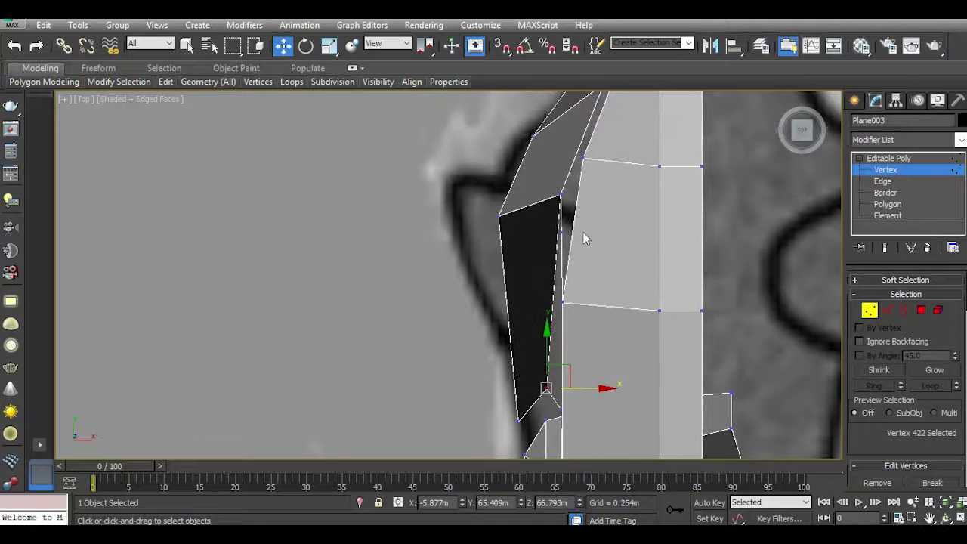
click(558, 196)
drag(587, 195, 578, 228)
click(561, 302)
drag(562, 301, 581, 302)
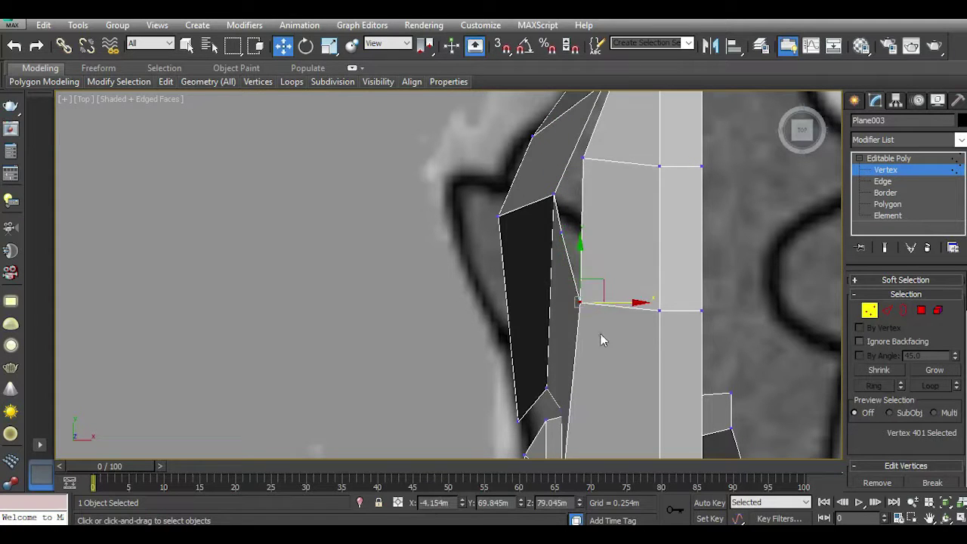
Shift jaw vertices 424, 422 and 420 left along the outline, then enable Use NURMS smoothing.
middle_drag(601, 340, 623, 280)
click(584, 349)
drag(620, 349, 610, 349)
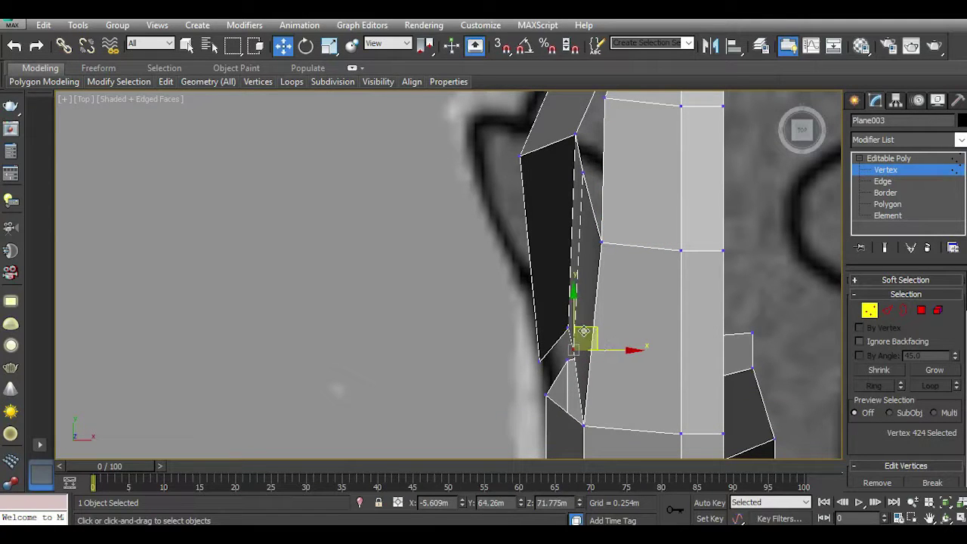
drag(609, 349, 577, 331)
click(568, 329)
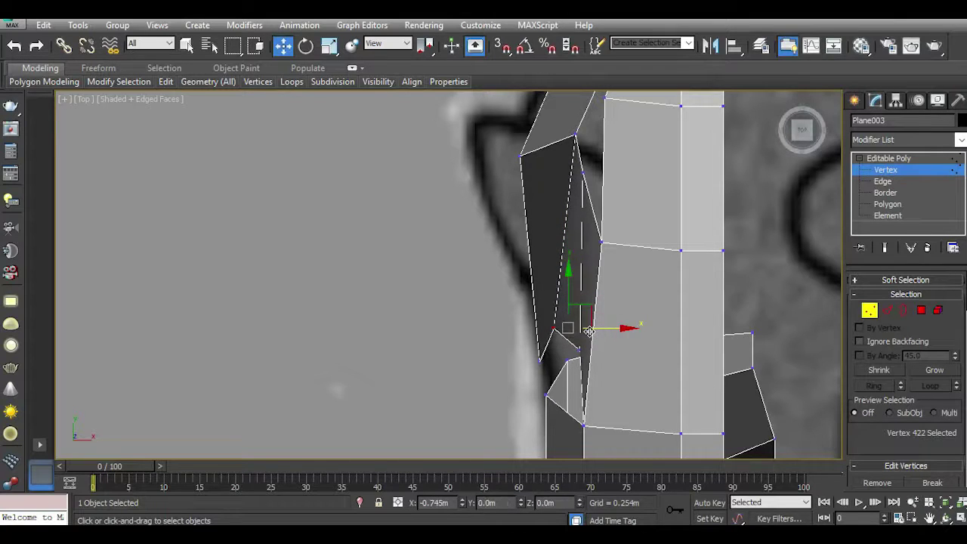
middle_drag(616, 267, 618, 320)
click(576, 189)
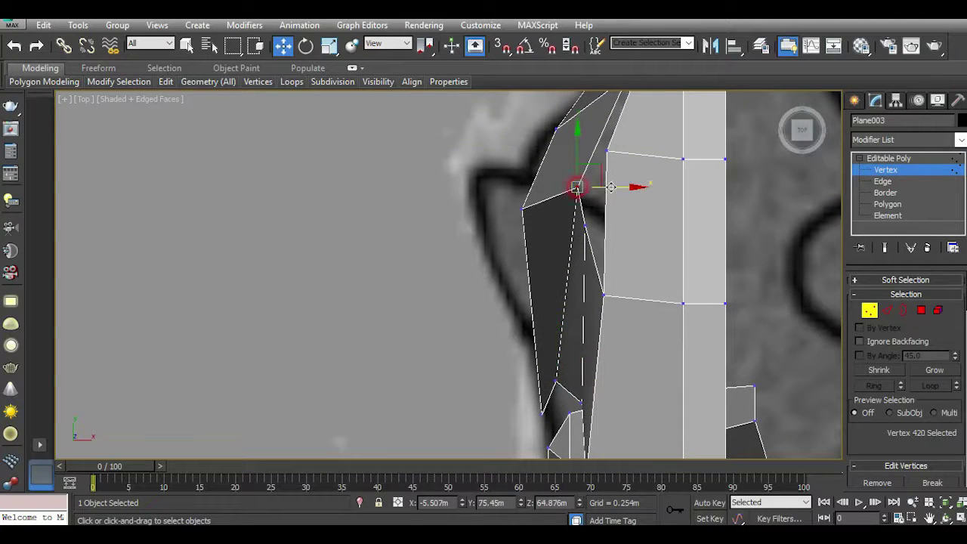
drag(604, 188, 596, 188)
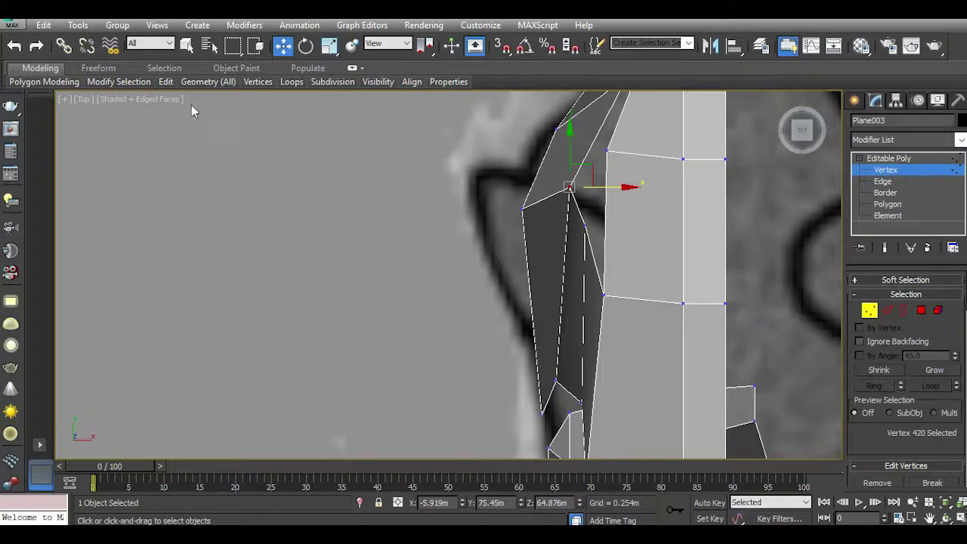
click(165, 81)
click(215, 168)
Switch from the Left view to Perspective and orbit around the smoothed horse head.
key(l)
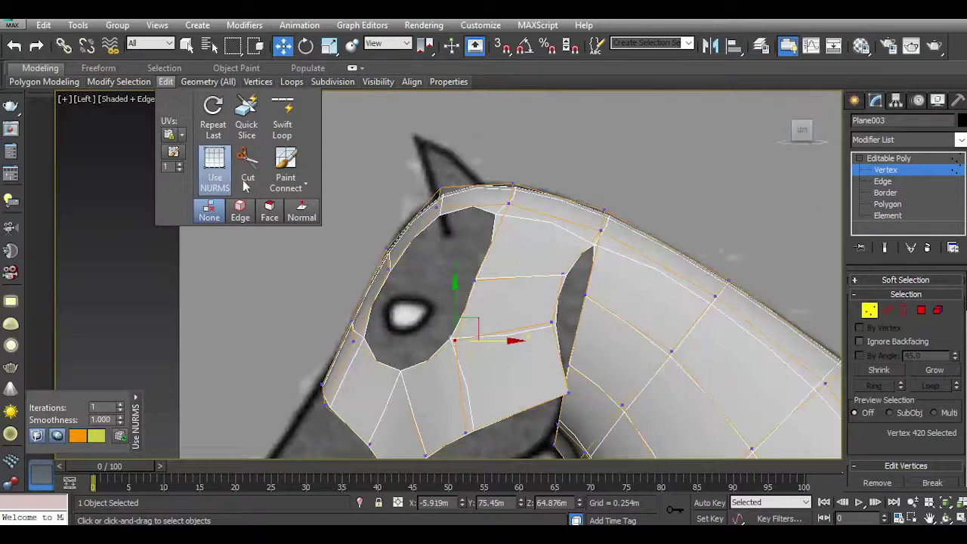
scroll(483, 278, down, 3)
key(p)
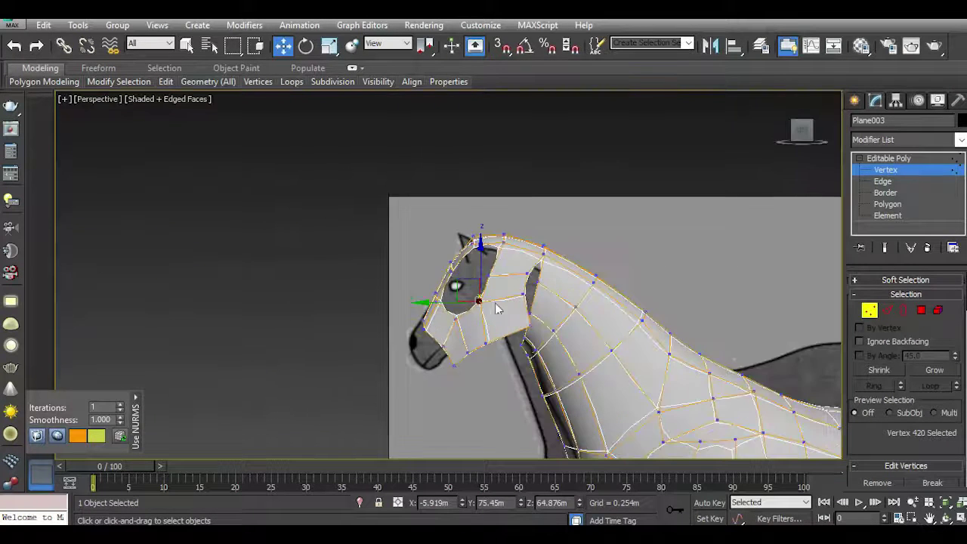
drag(814, 136, 803, 136)
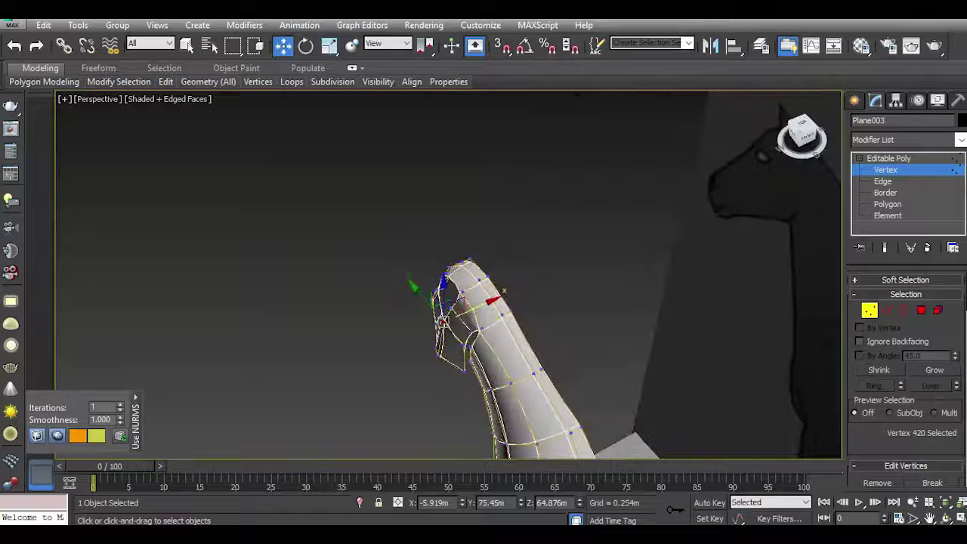
scroll(468, 318, up, 5)
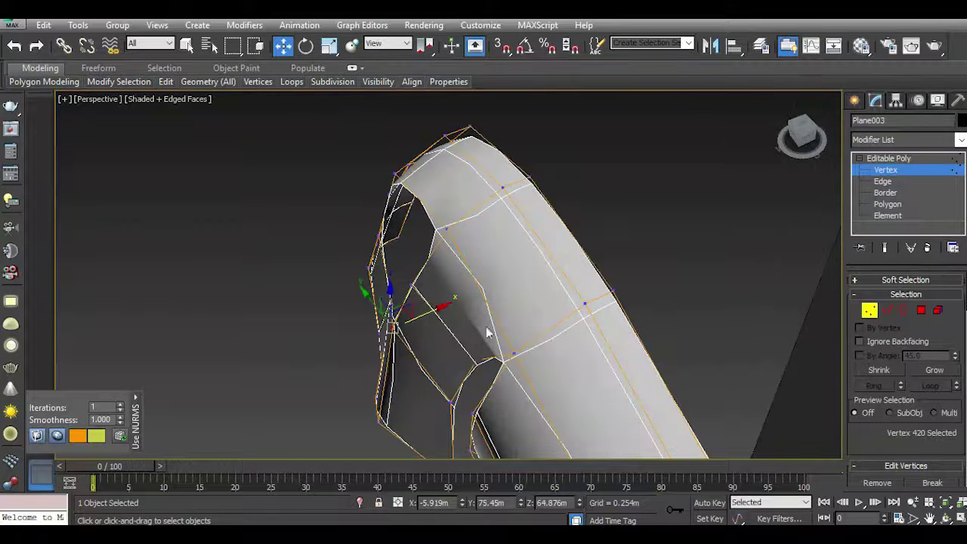
With smoothing off, pull jaw vertex 424 left along X, then re-enable Use NURMS.
mouse_move(165, 82)
click(214, 162)
click(475, 361)
drag(516, 344, 507, 351)
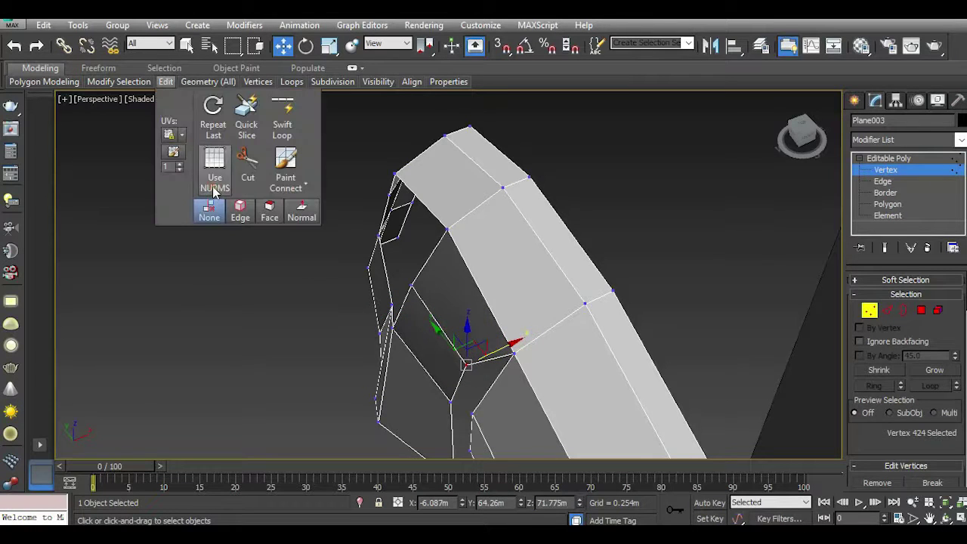
click(215, 189)
click(215, 187)
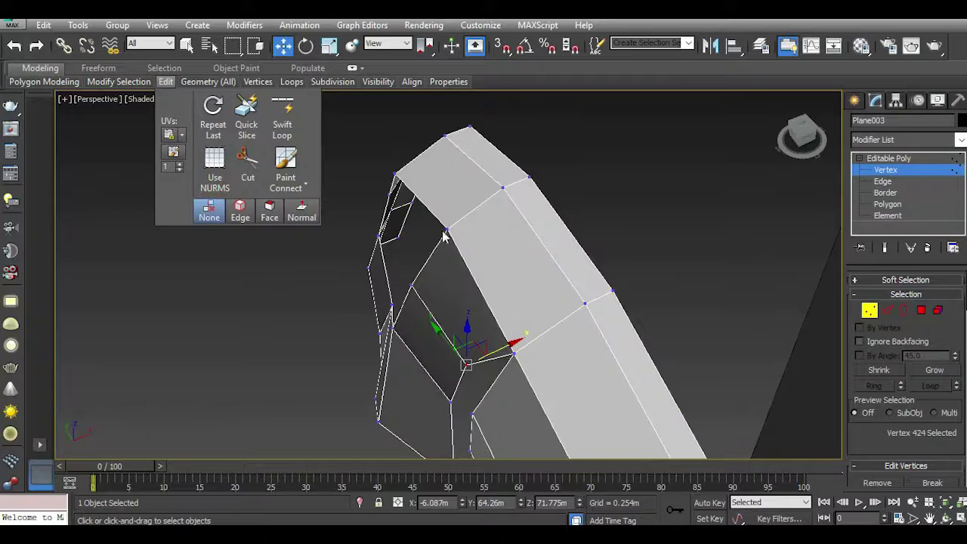
drag(492, 357, 486, 358)
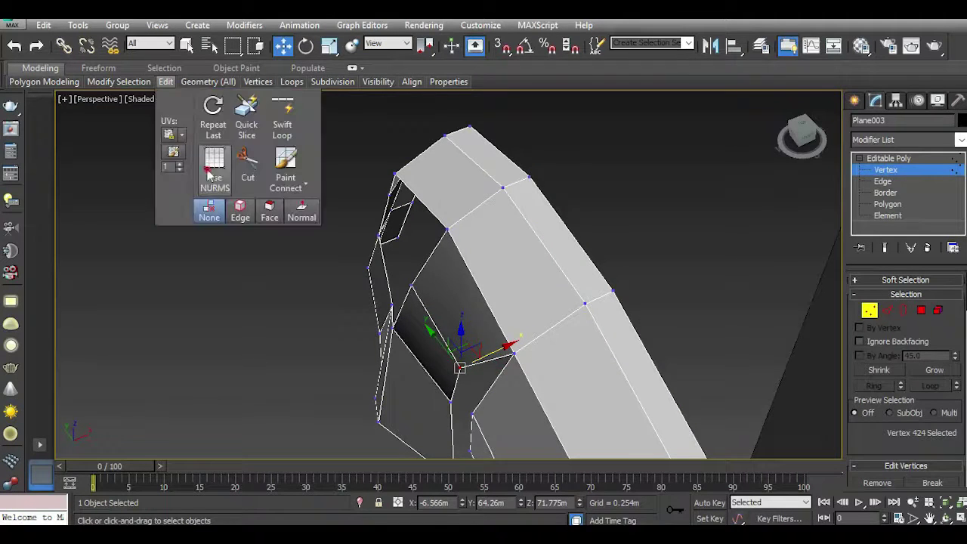
click(214, 180)
drag(795, 145, 799, 141)
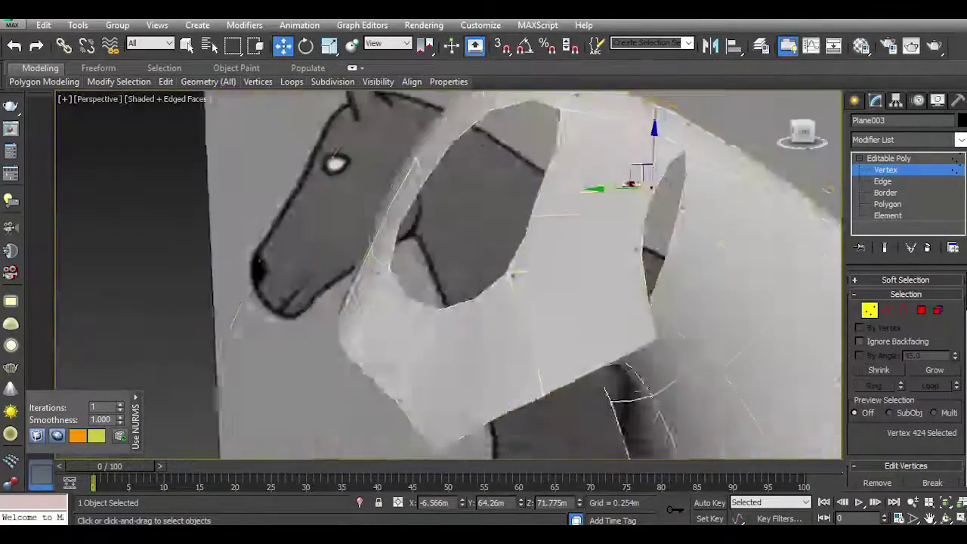
In the Left view, nudge vertex 423 at the back of the jaw slightly.
key(l)
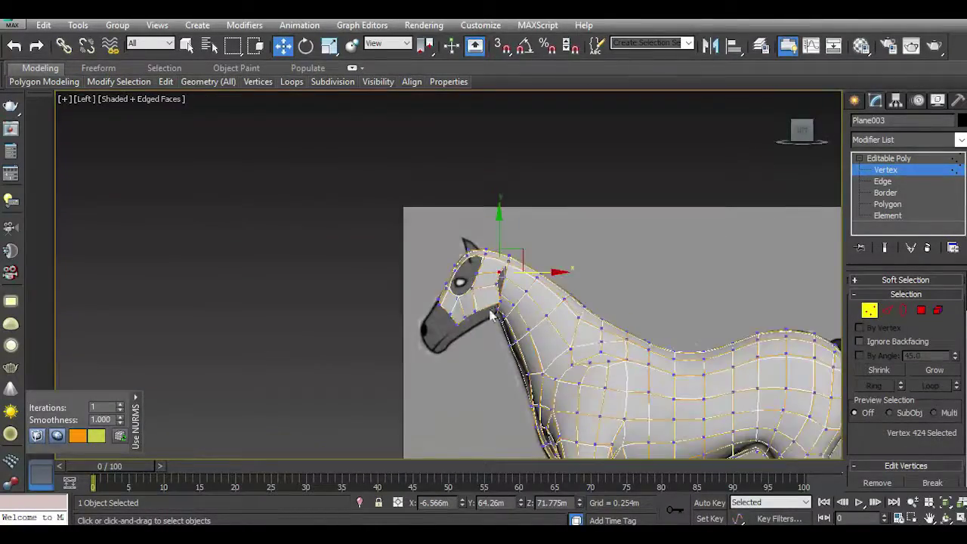
scroll(495, 310, up, 3)
scroll(512, 303, up, 3)
click(515, 295)
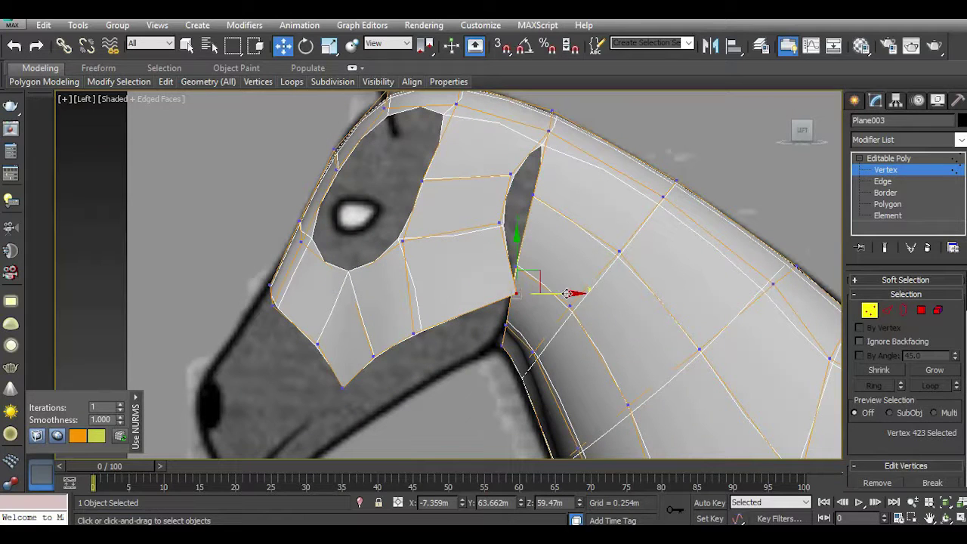
drag(561, 294, 547, 295)
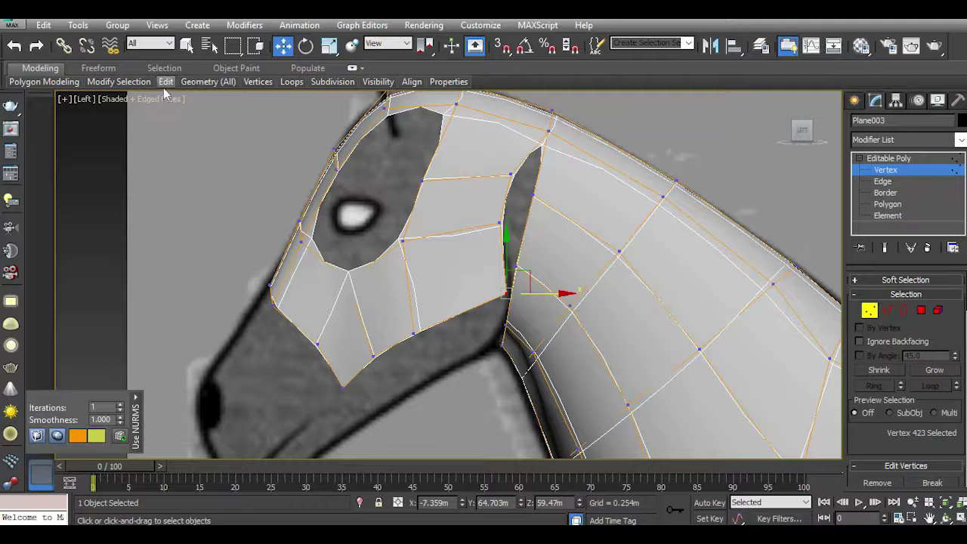
Turn off Use NURMS to restore the faceted low-poly look and recentre the head.
click(214, 166)
middle_drag(399, 304, 436, 327)
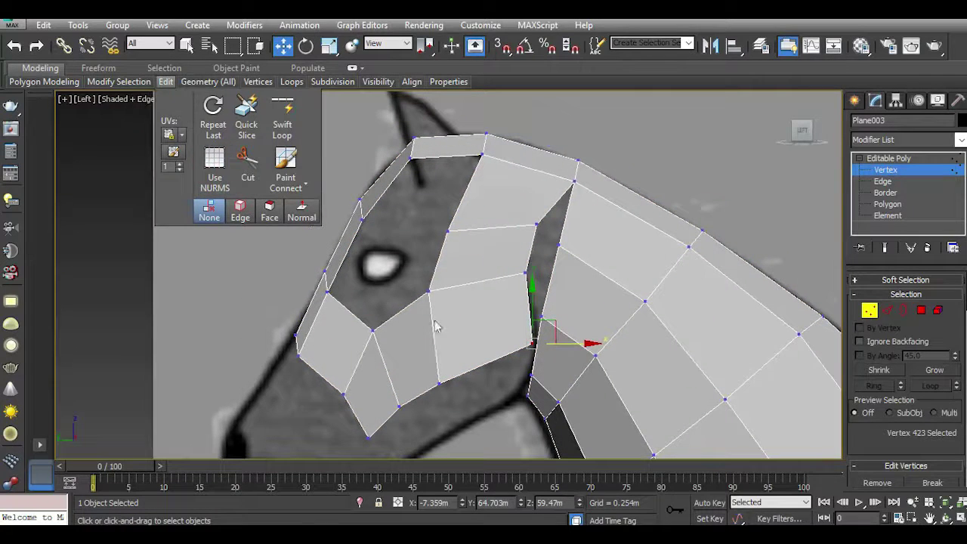
middle_drag(430, 259, 444, 266)
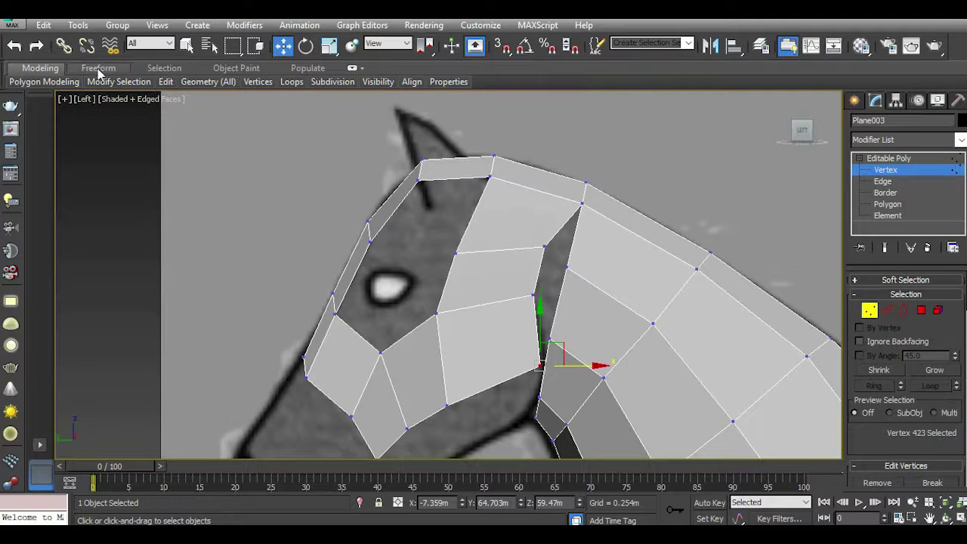
click(37, 83)
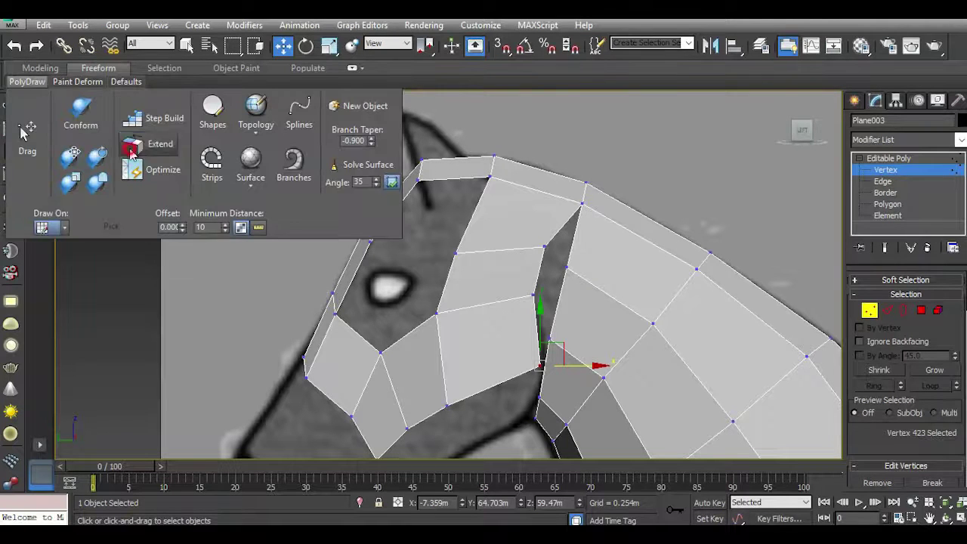
click(451, 180)
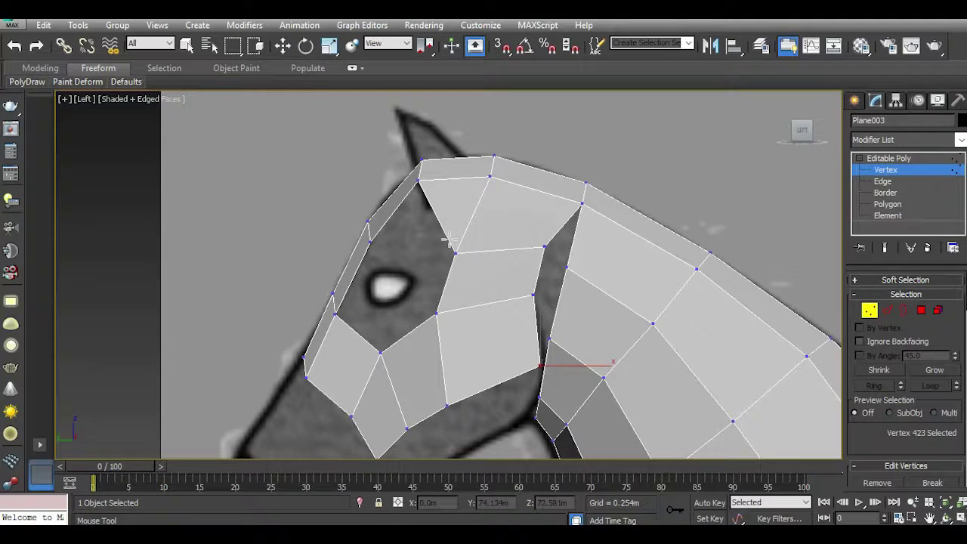
Switch to Edge level with Move active and select the open edge at the brow.
key(w)
click(32, 70)
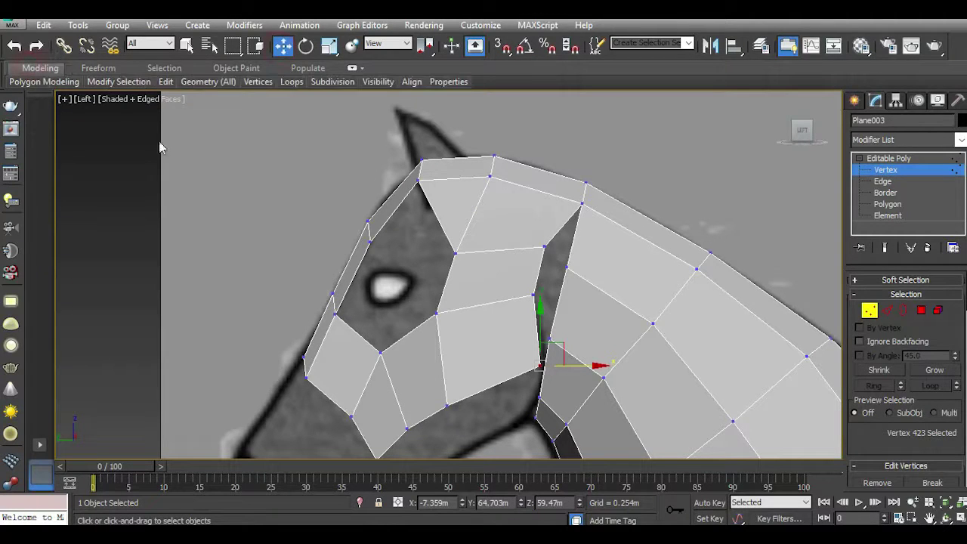
click(889, 310)
click(390, 219)
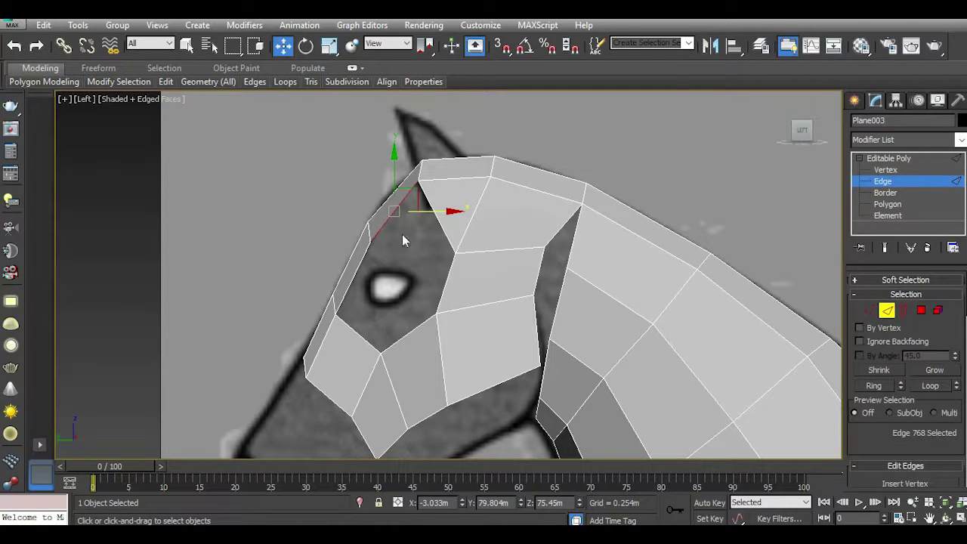
Use PolyDraw Extend to drag a new polygon out from the brow edge.
click(99, 68)
click(27, 82)
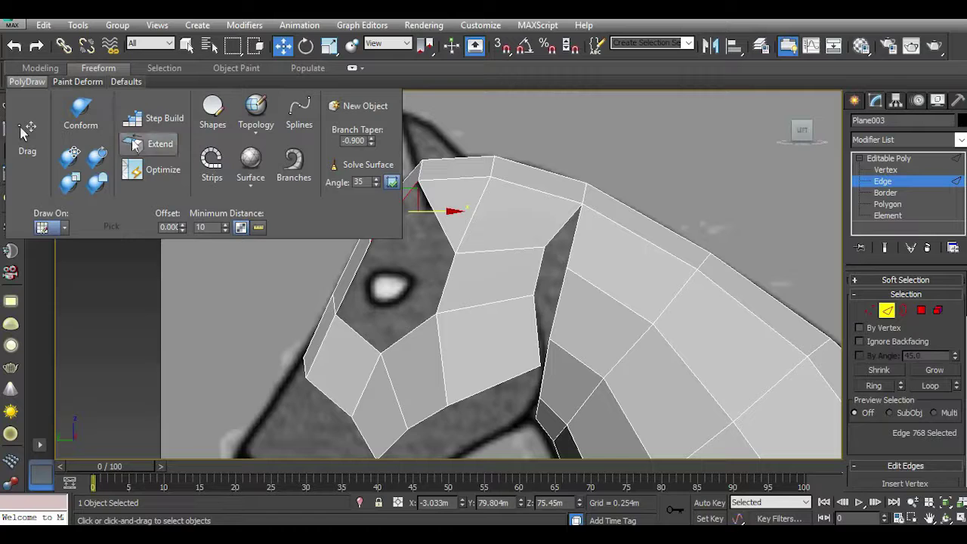
click(134, 145)
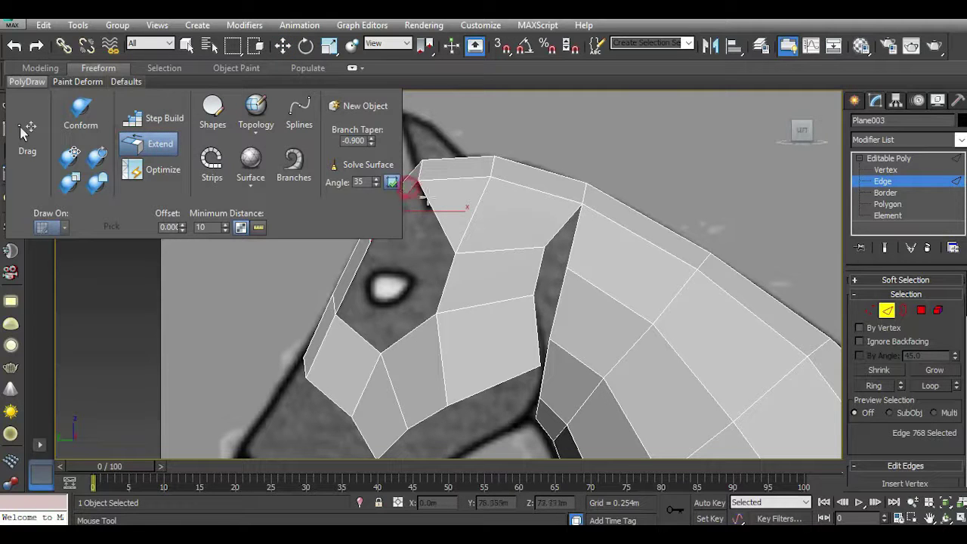
drag(412, 193, 372, 227)
click(282, 45)
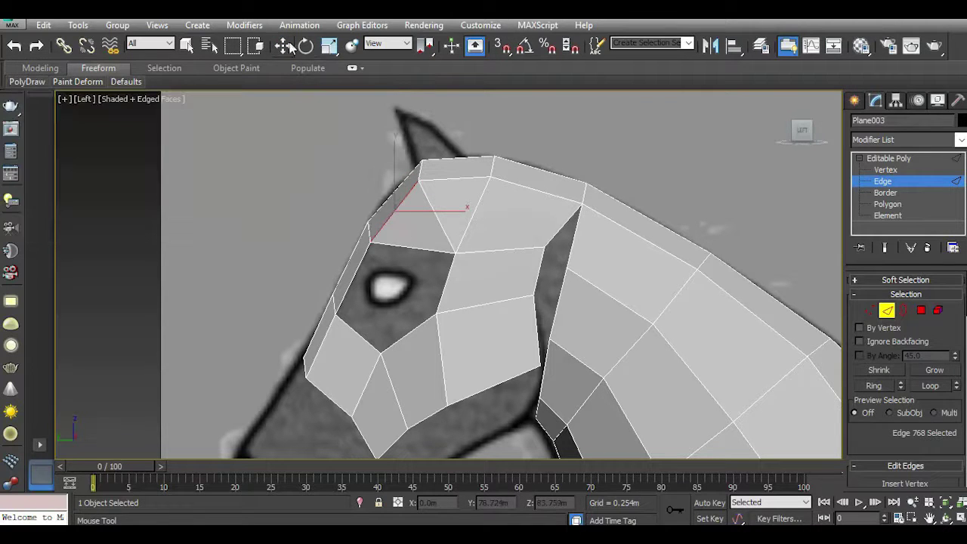
Extend another polygon from the open edge beneath the eye, then return to vertex level.
right_click(417, 260)
click(205, 262)
scroll(377, 334, up, 2)
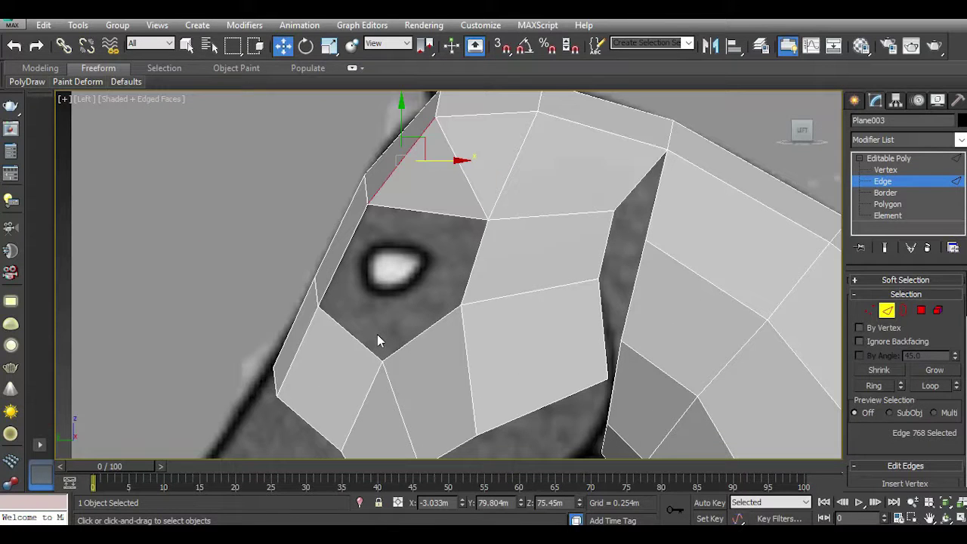
click(151, 144)
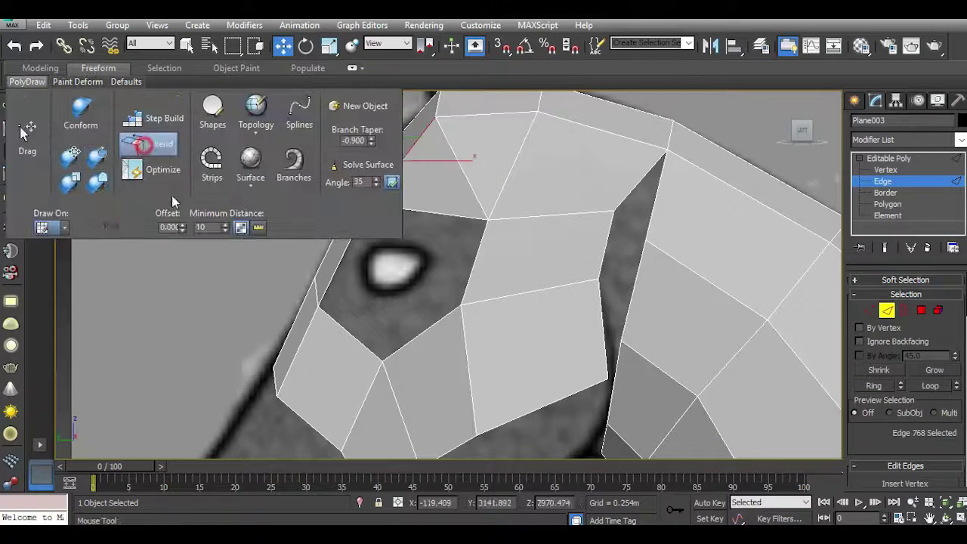
drag(399, 335, 436, 313)
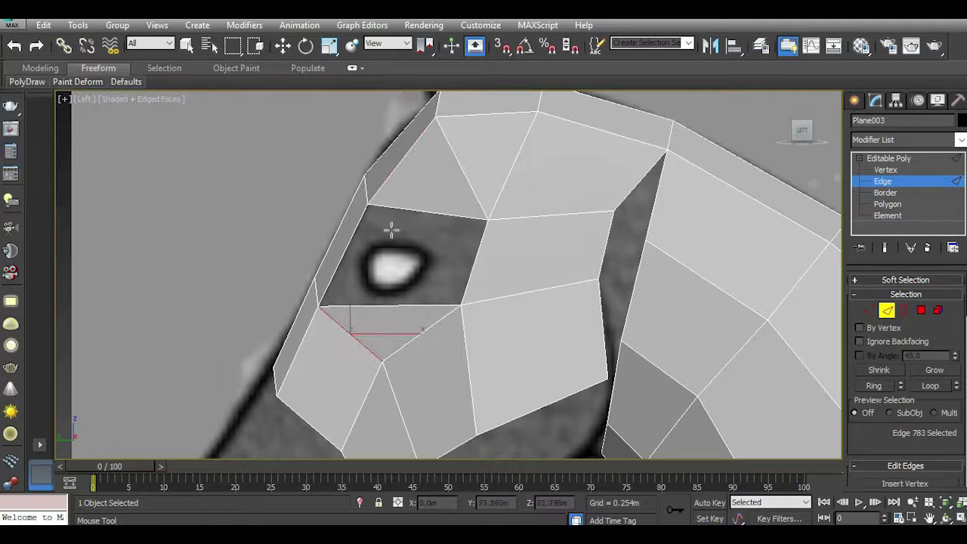
click(283, 46)
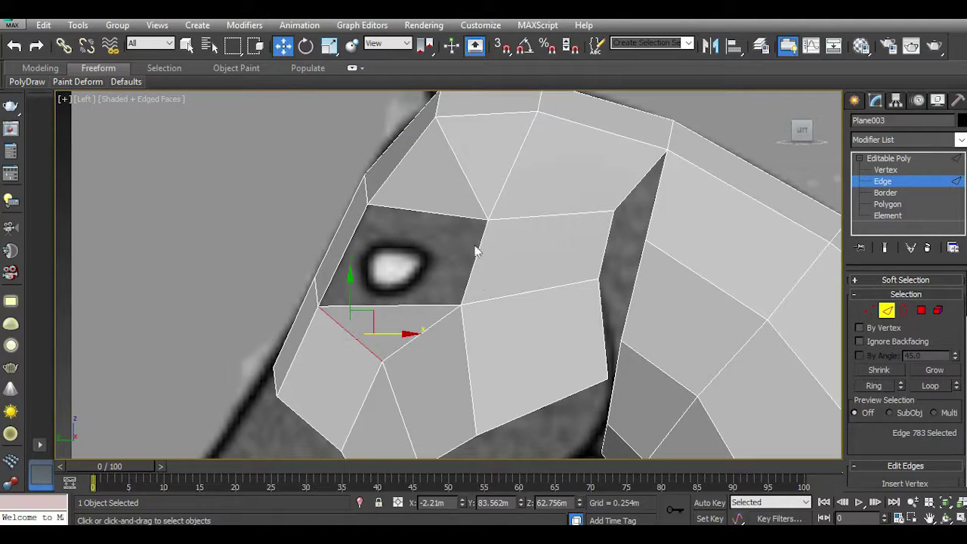
click(871, 310)
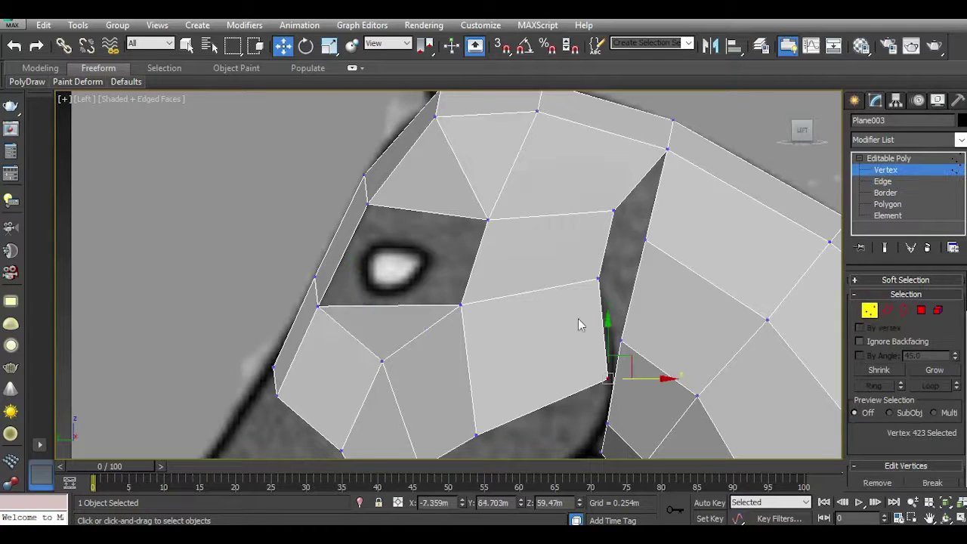
click(428, 269)
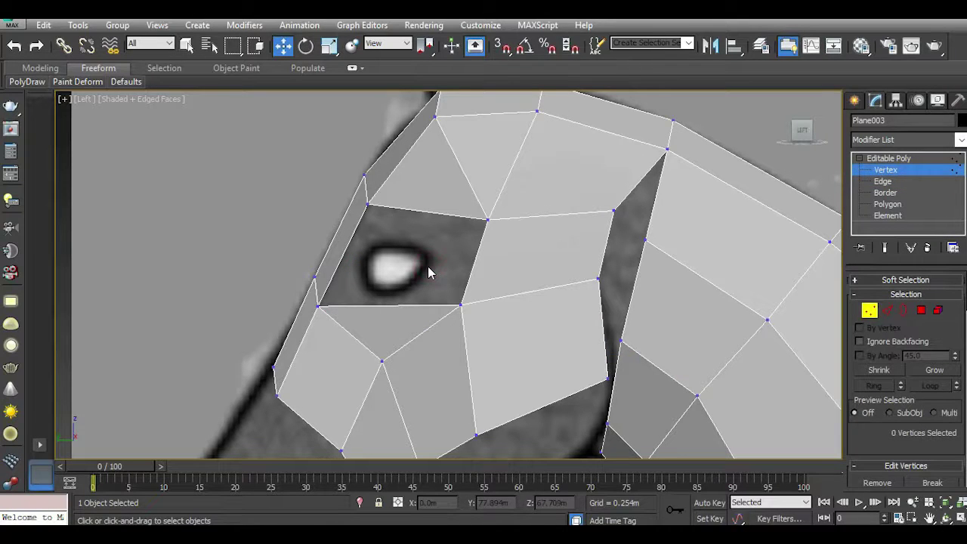
Cut new edges through the faces below and above the eye, and pull the upper vertex down.
right_click(430, 286)
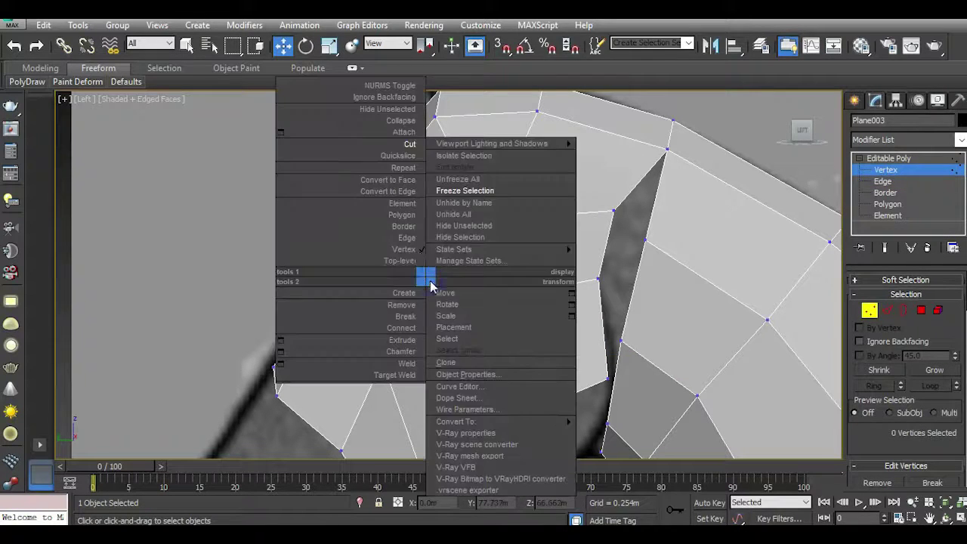
click(393, 142)
click(383, 359)
click(387, 306)
click(435, 117)
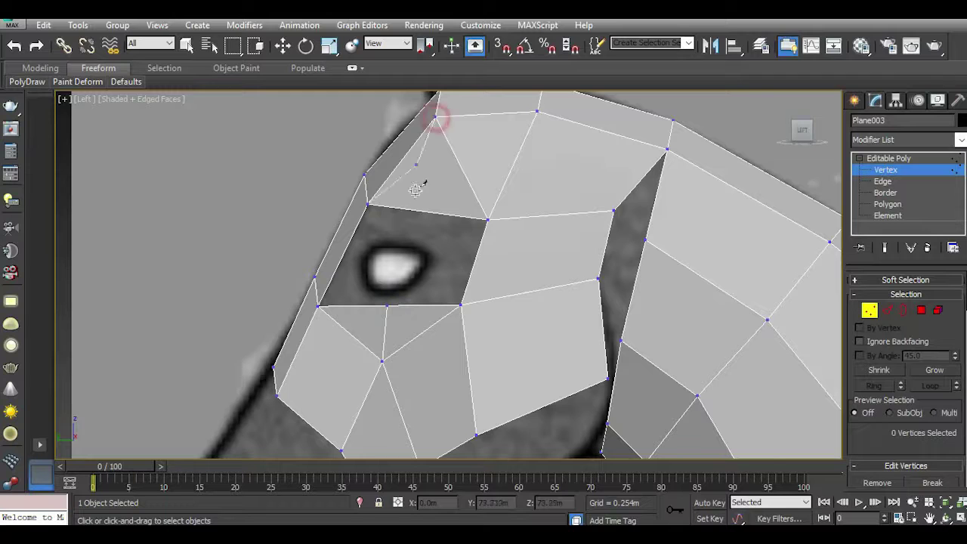
click(421, 210)
right_click(420, 317)
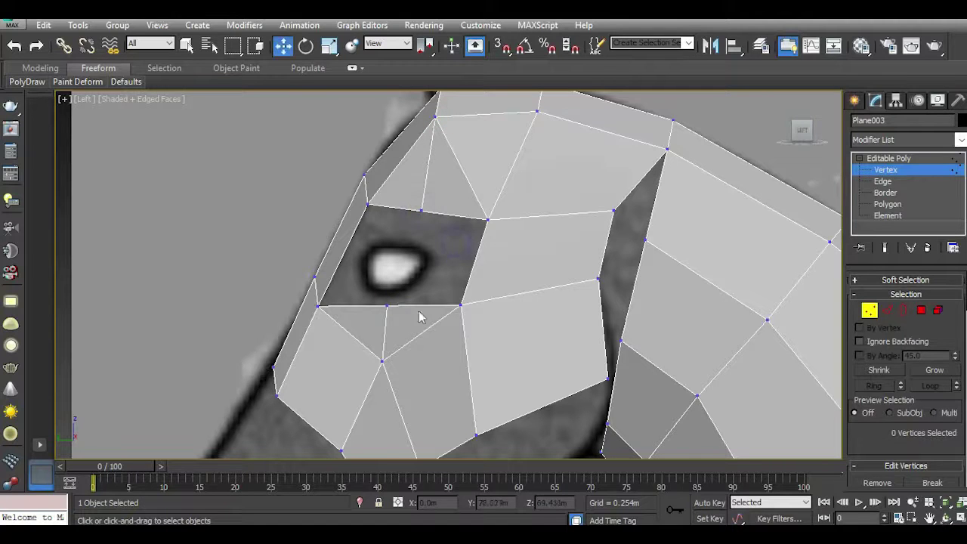
click(387, 305)
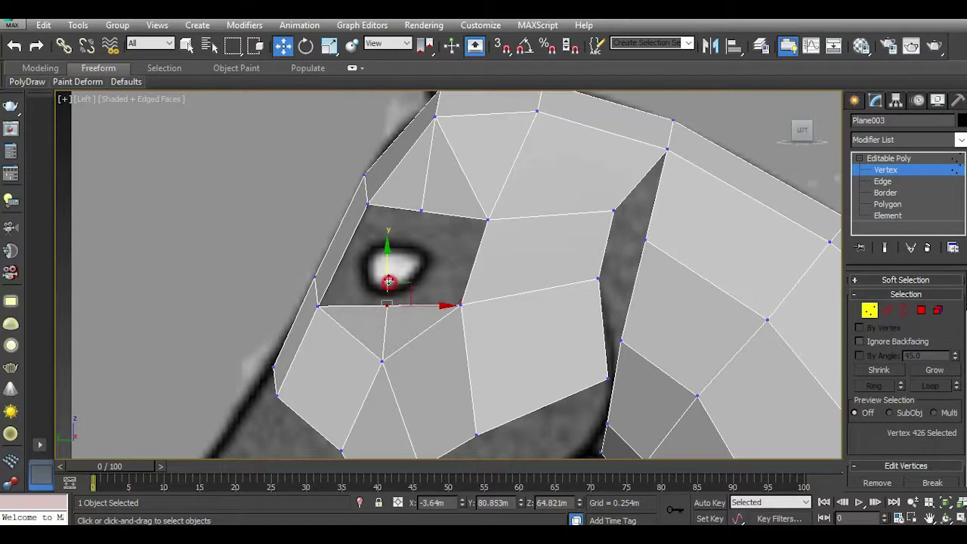
click(420, 209)
drag(442, 189, 429, 228)
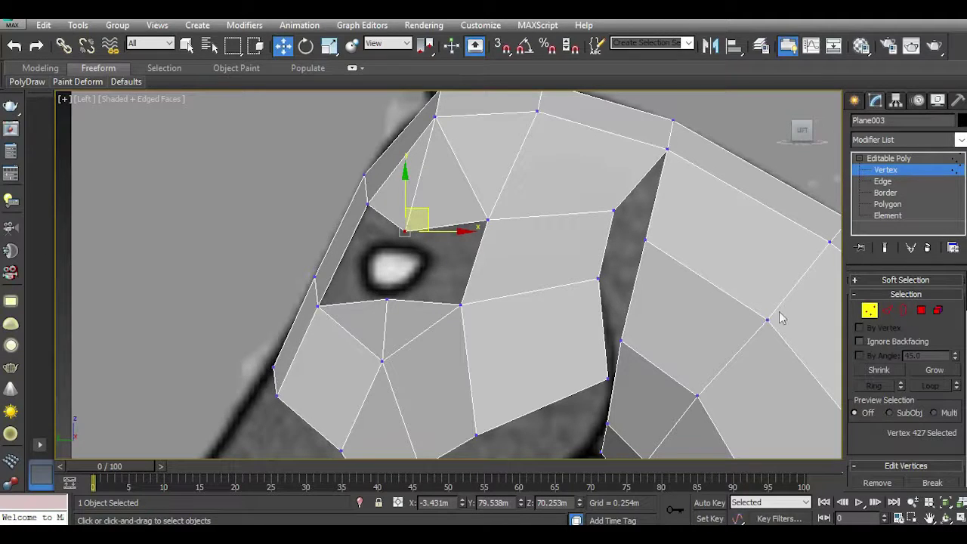
At Edge level, select the eye hole's top and bottom edges and check the Bridge settings.
click(886, 311)
click(446, 305)
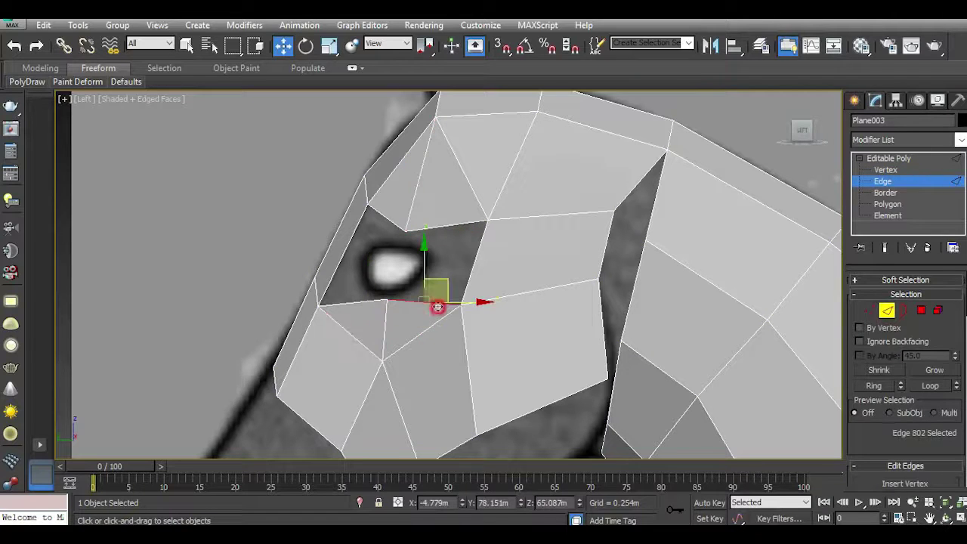
ctrl+click(449, 228)
scroll(904, 428, down, 1)
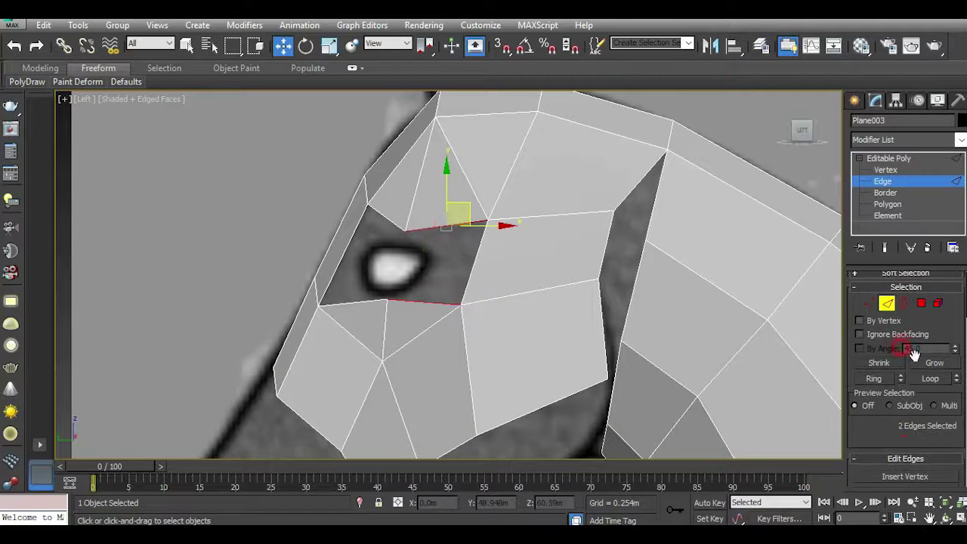
key(ctrl+d)
scroll(891, 333, down, 3)
scroll(952, 428, down, 2)
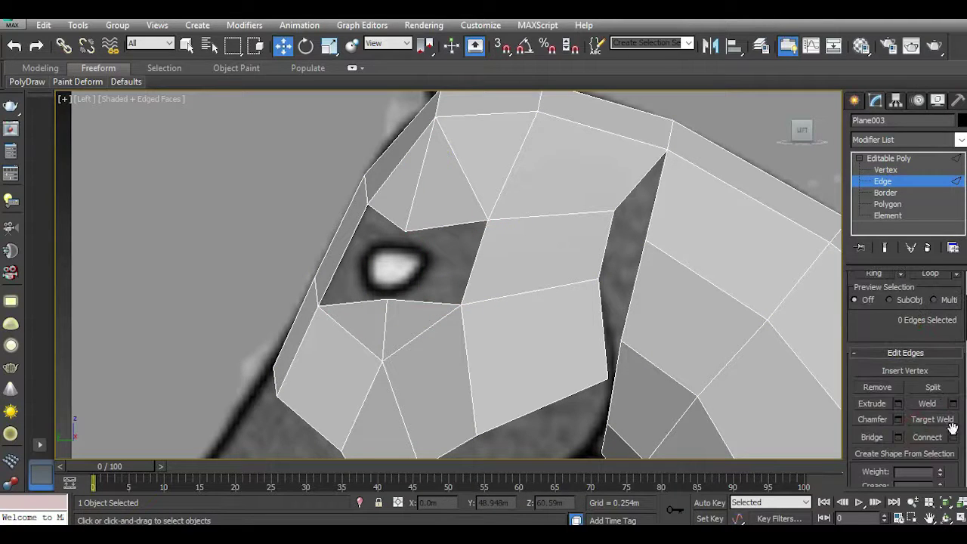
click(898, 437)
click(498, 344)
Bridge the eye hole's top and bottom edges into new faces.
click(438, 226)
ctrl+click(429, 302)
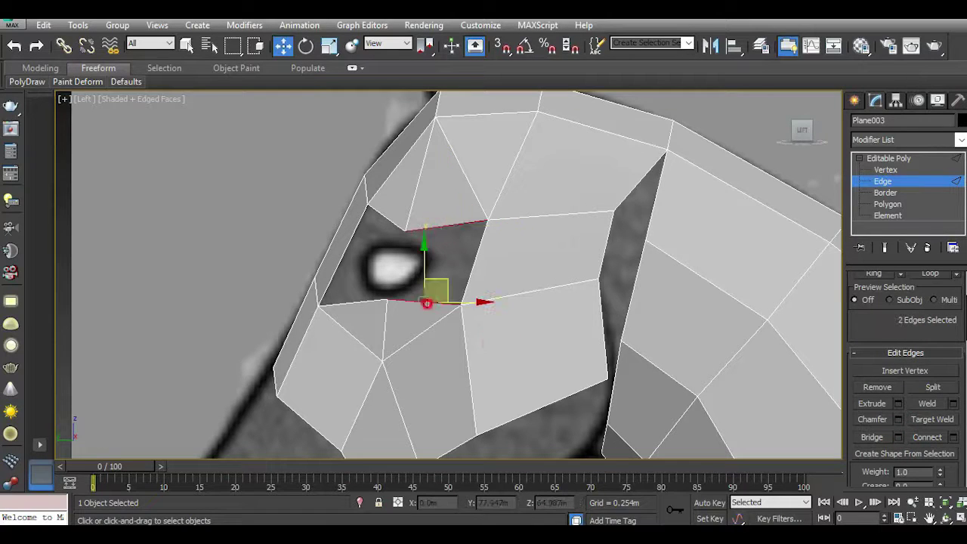
click(901, 438)
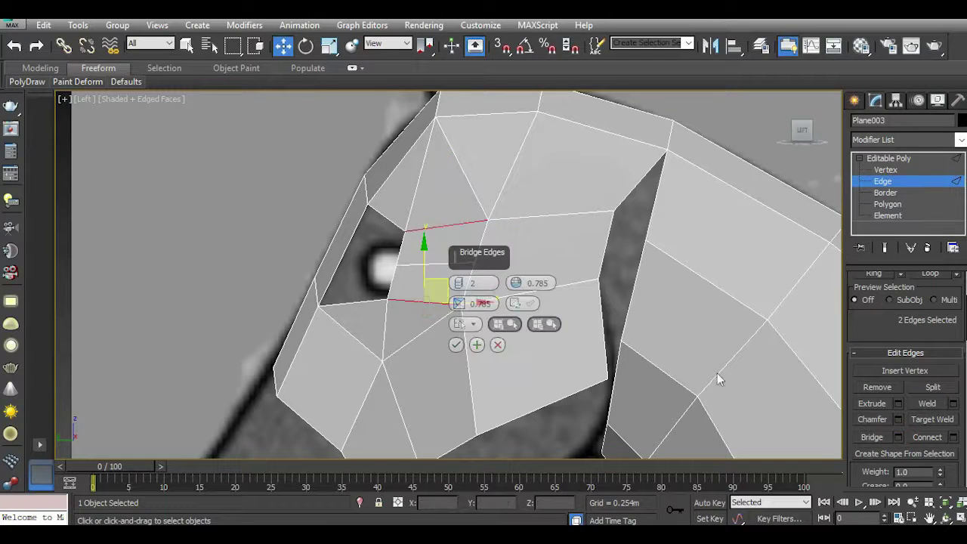
click(456, 345)
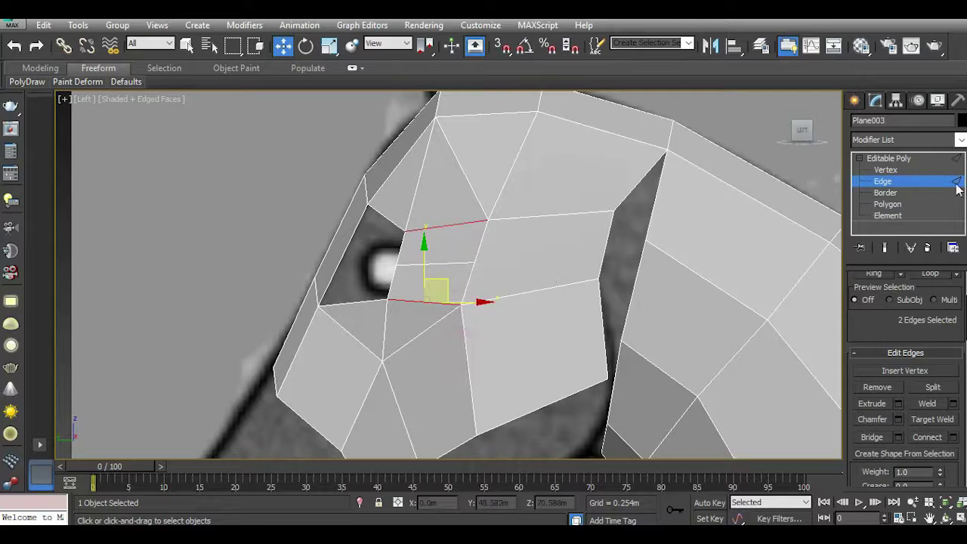
Move the eye-rim and eye-corner vertices right, then open the Edit panel for Use NURMS.
click(884, 170)
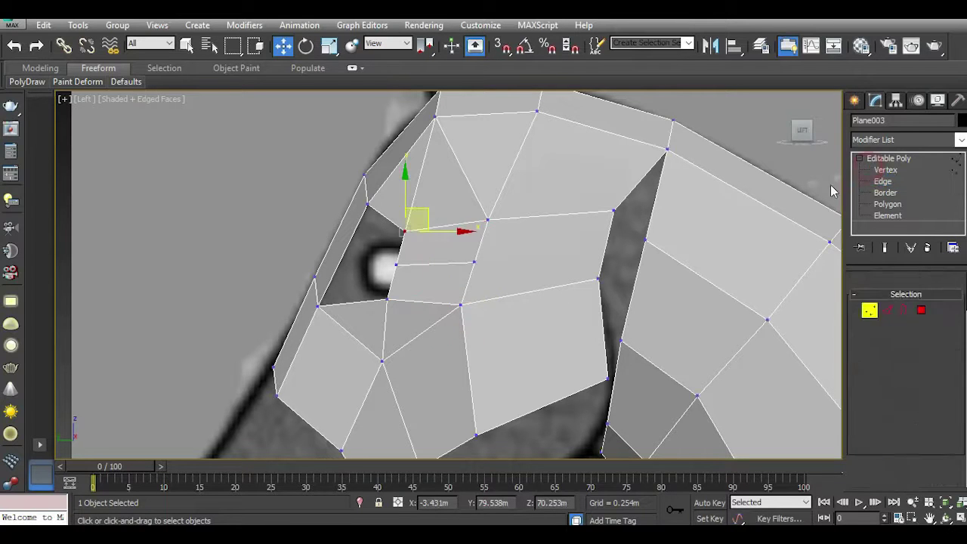
click(396, 264)
drag(413, 265, 470, 265)
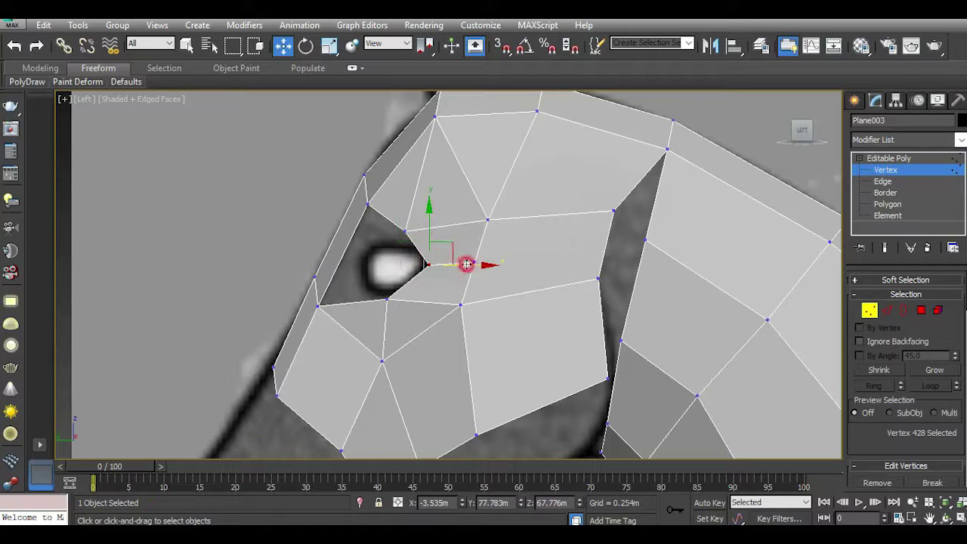
click(404, 231)
drag(408, 231, 463, 276)
mouse_move(464, 276)
middle_down()
mouse_move(438, 292)
mouse_move(455, 302)
middle_up()
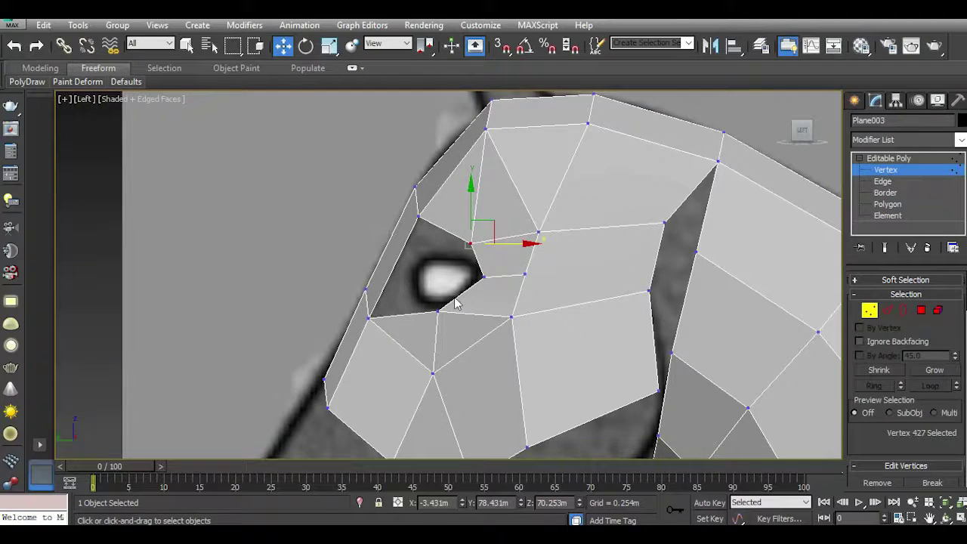
scroll(427, 287, up, 3)
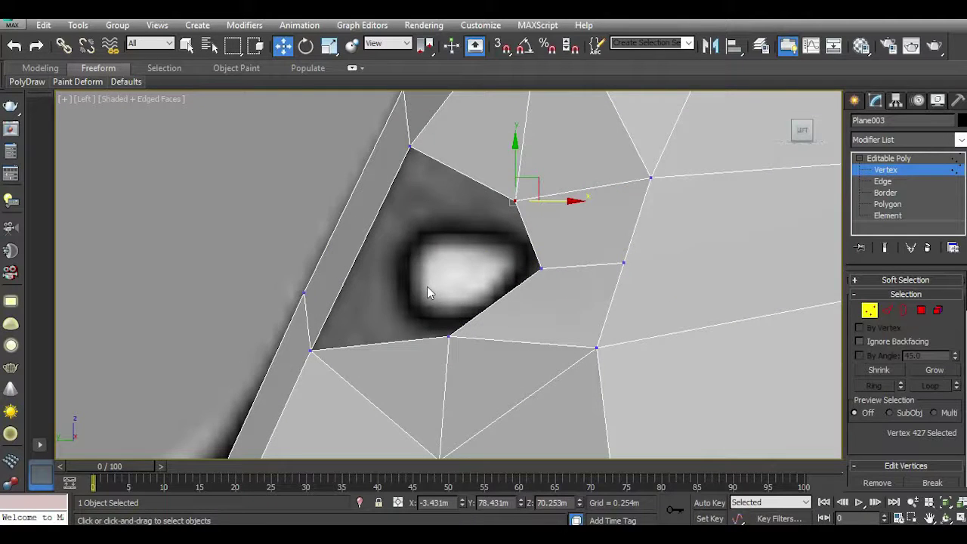
scroll(427, 291, down, 2)
scroll(433, 287, down, 2)
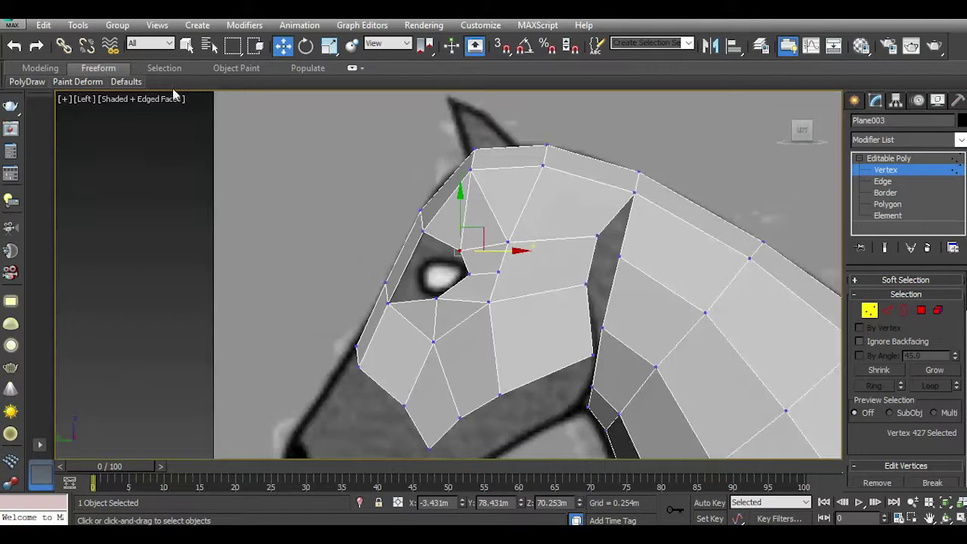
click(39, 68)
click(165, 81)
Preview the smoothed head in Perspective, orbit to face it, then turn smoothing off.
click(215, 163)
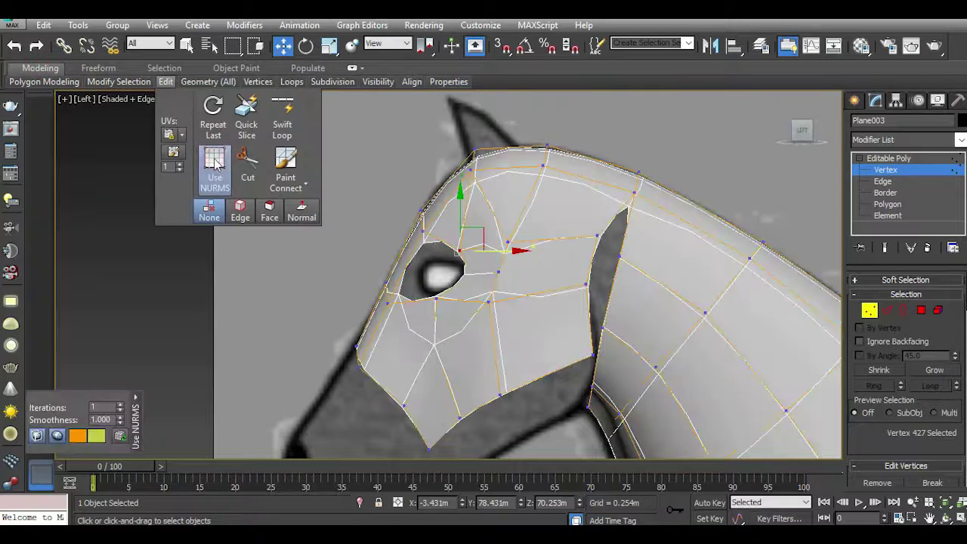
key(p)
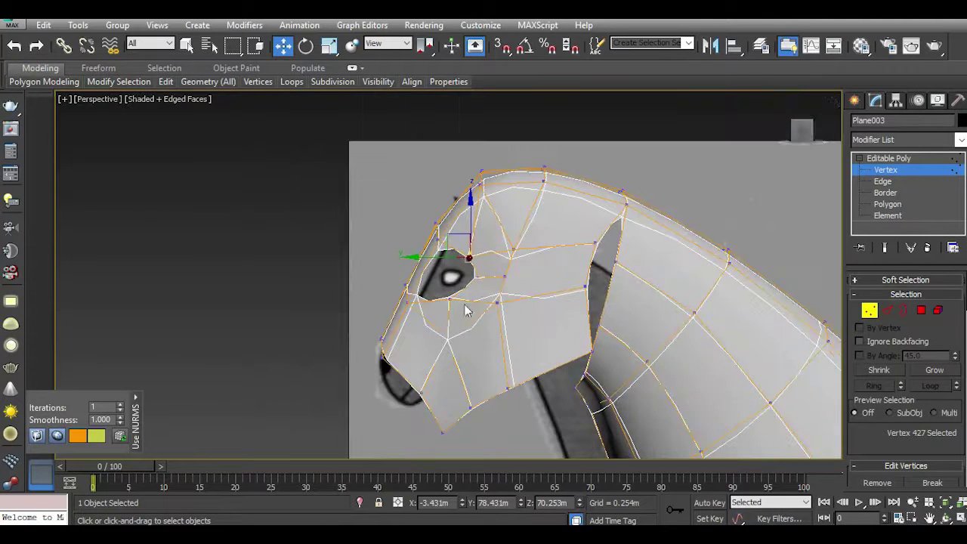
drag(802, 130, 790, 139)
scroll(507, 295, up, 3)
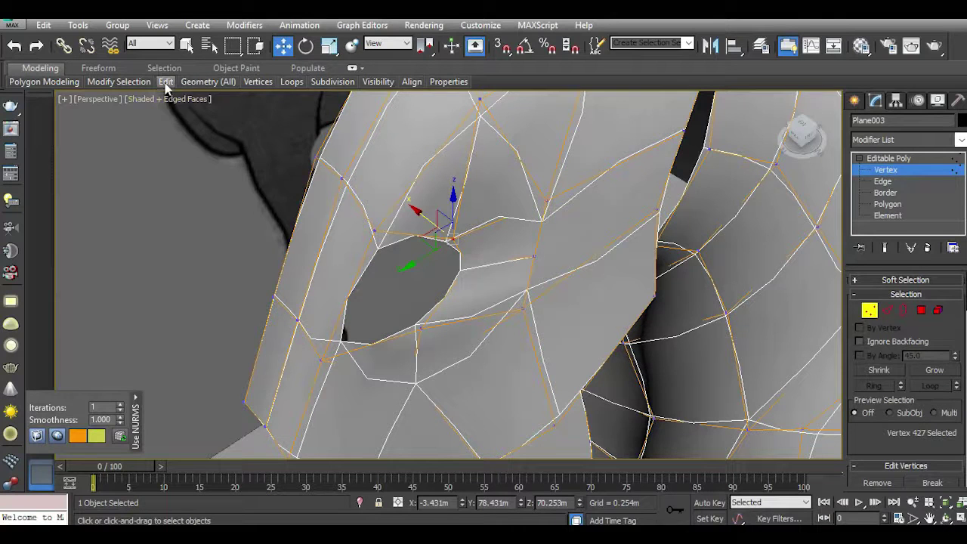
mouse_move(166, 81)
click(214, 164)
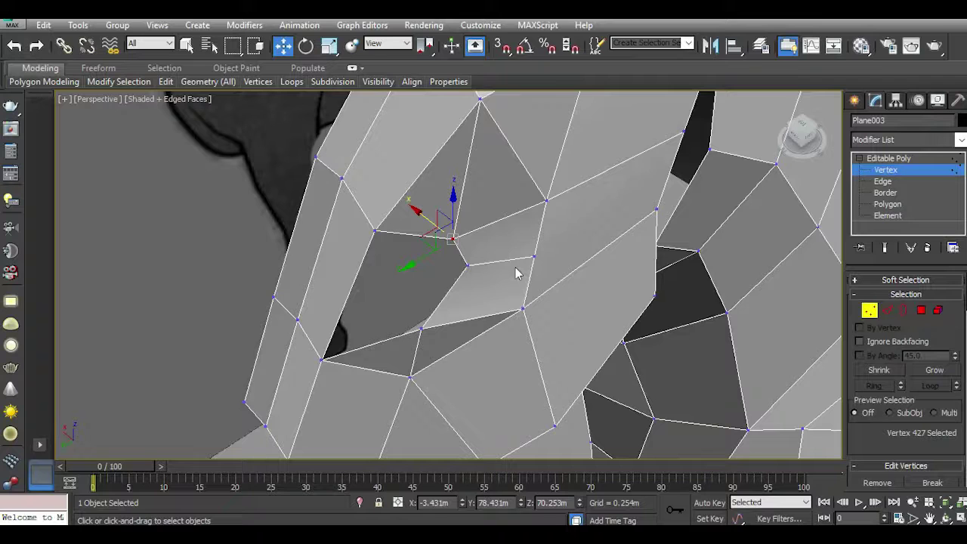
Target-weld the stray vertex onto its neighbour and move the merged vertex down and right.
right_click(563, 257)
click(533, 350)
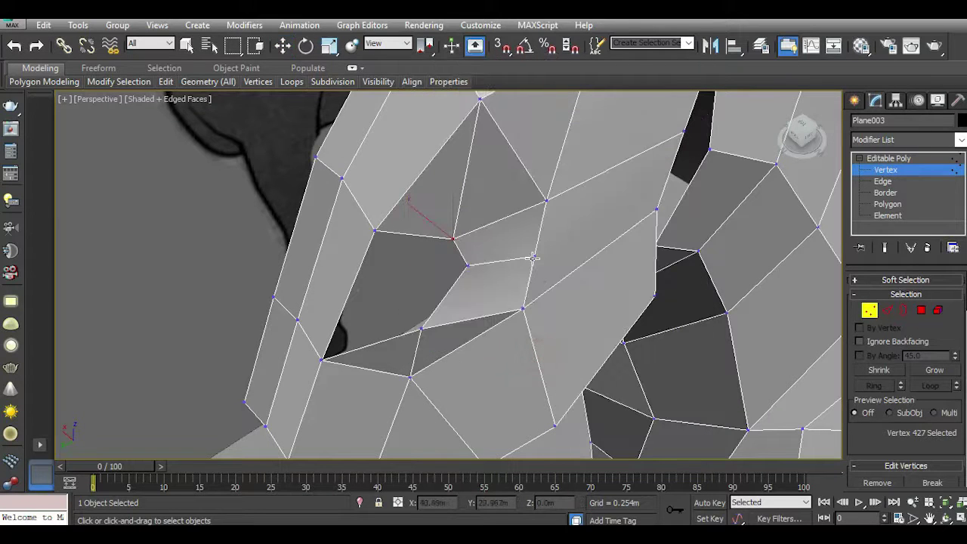
click(453, 239)
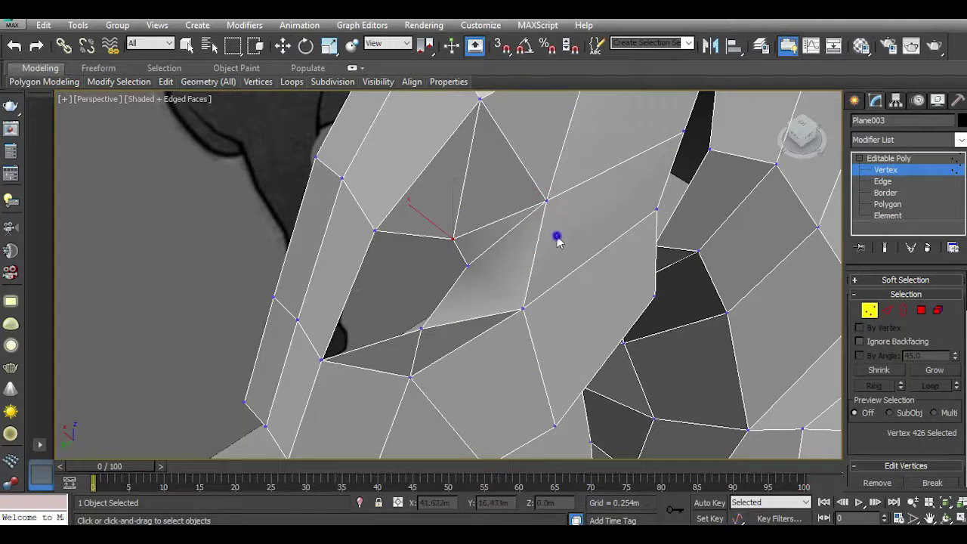
key(w)
drag(464, 264, 453, 260)
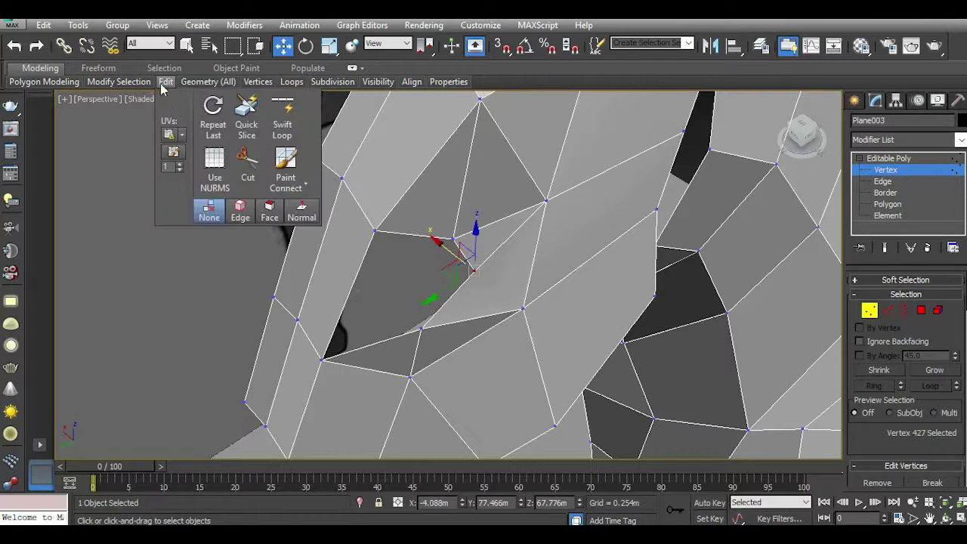
With smoothing on, orbit close to the eye and try nudging a vertex, then undo it.
click(214, 173)
drag(802, 135, 788, 146)
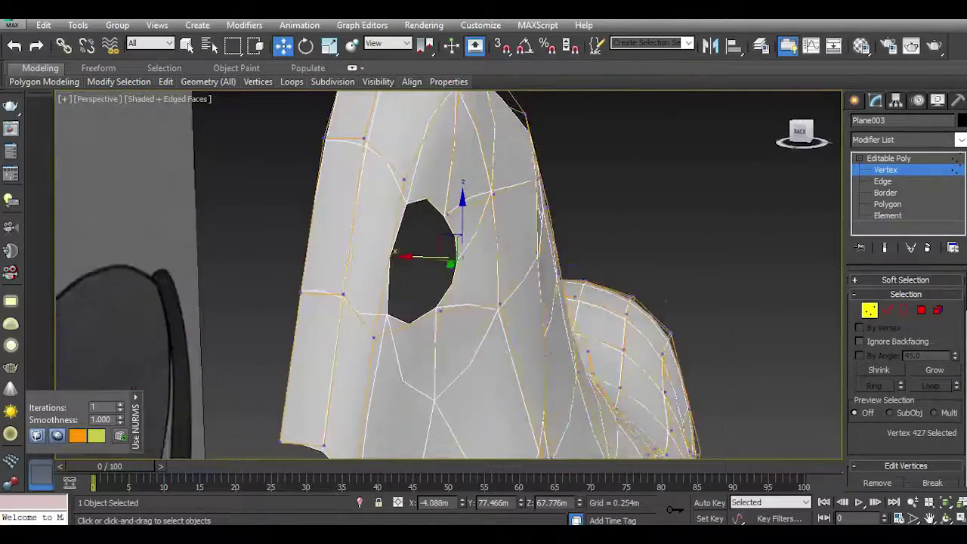
click(788, 145)
drag(799, 133, 800, 140)
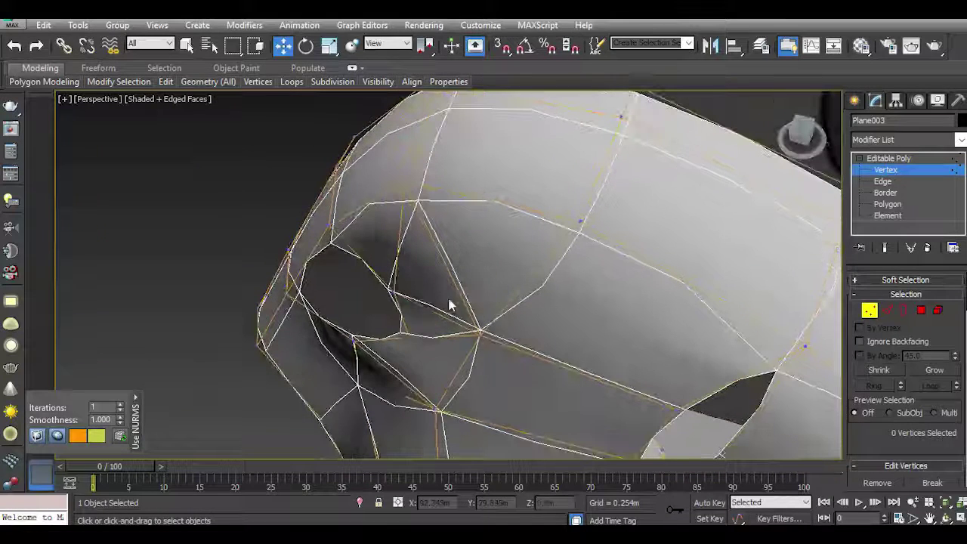
click(407, 336)
drag(397, 337, 393, 334)
click(14, 45)
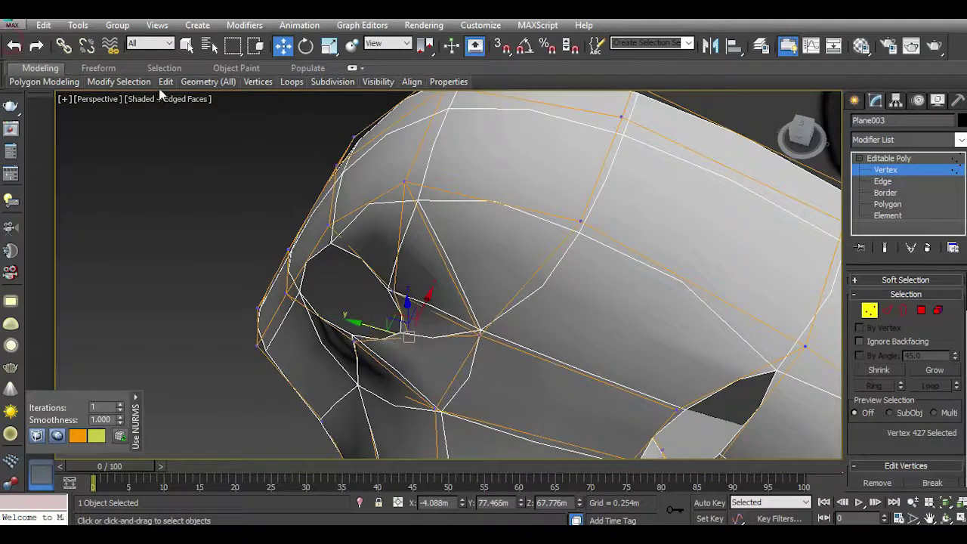
Turn off Use NURMS and connect two vertices beside the eye with a new edge.
click(165, 81)
click(214, 162)
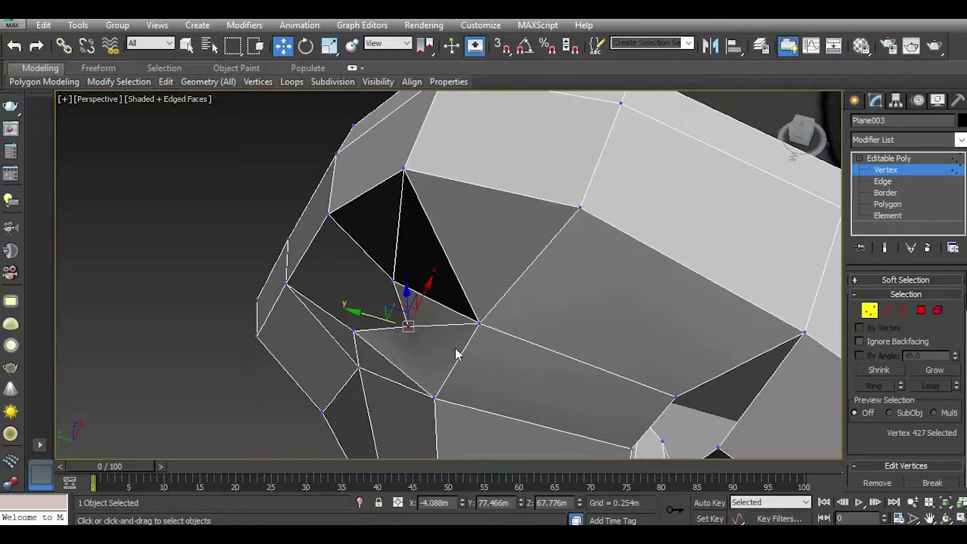
alt+middle_drag(456, 353, 445, 368)
ctrl+click(438, 368)
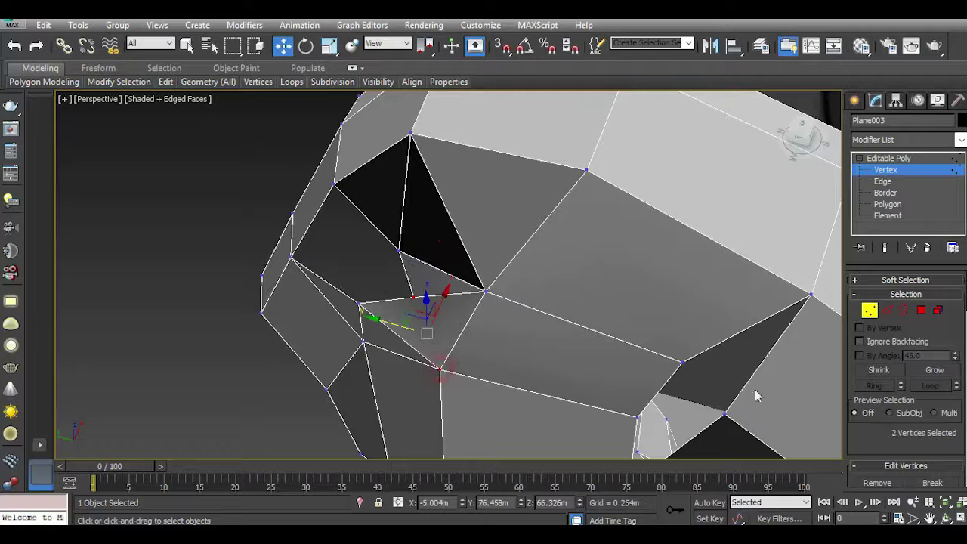
scroll(911, 433, down, 3)
click(905, 442)
click(534, 335)
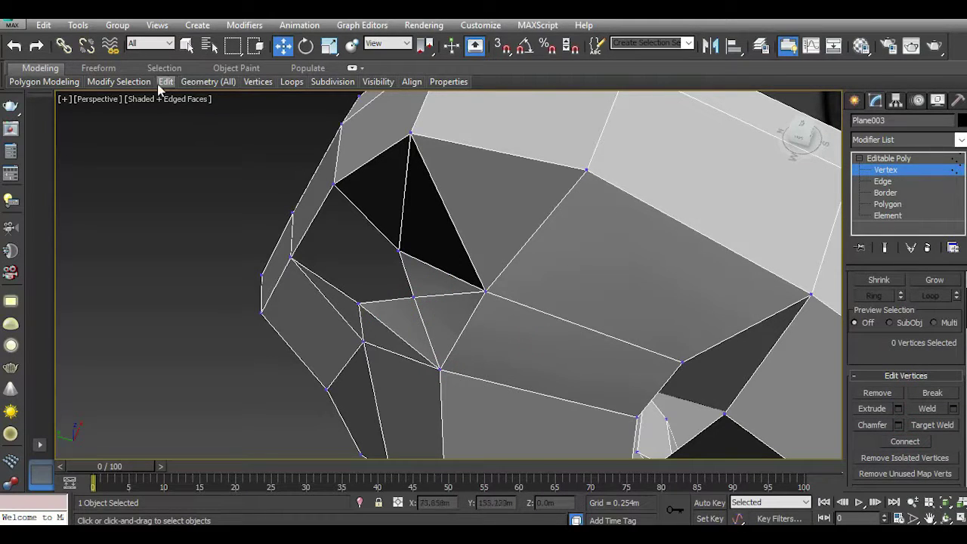
Re-enable Use NURMS and shift the eye-corner vertex slightly sideways.
click(414, 298)
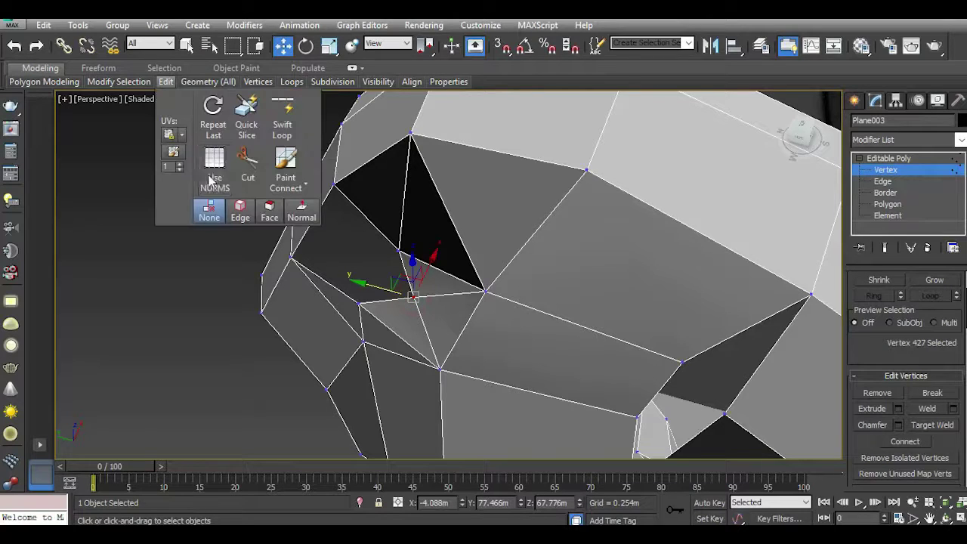
click(214, 173)
mouse_move(803, 146)
mouse_down()
mouse_move(822, 140)
mouse_move(797, 136)
mouse_up()
mouse_move(448, 198)
mouse_down()
mouse_move(459, 202)
mouse_move(442, 174)
mouse_move(473, 189)
mouse_up()
click(446, 178)
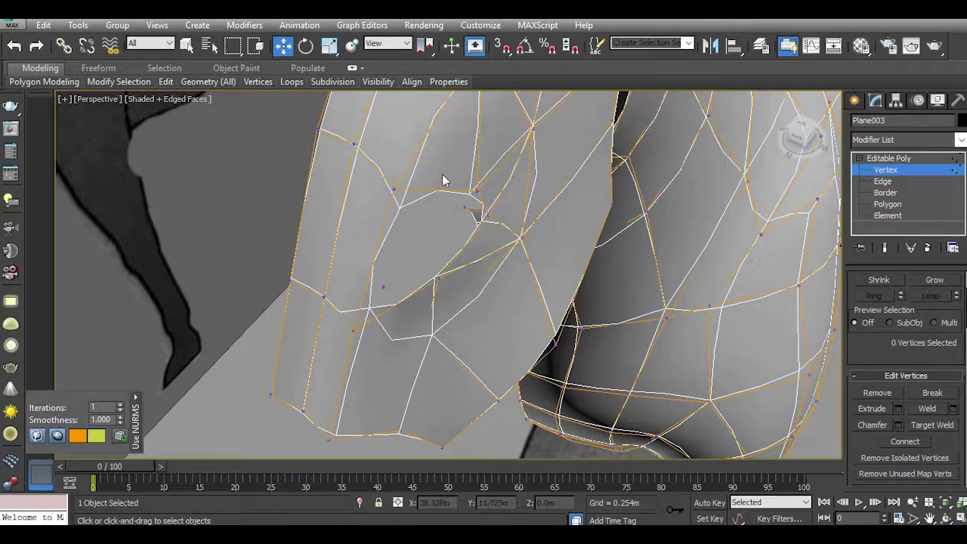
Orbit around the eye hole, then switch to the Left view over the horse reference.
drag(807, 148, 778, 143)
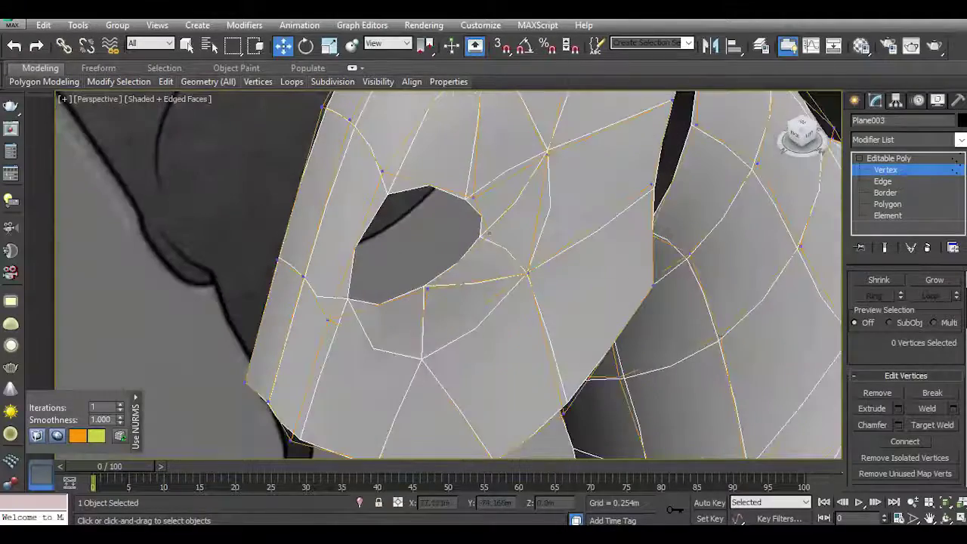
scroll(473, 227, down, 5)
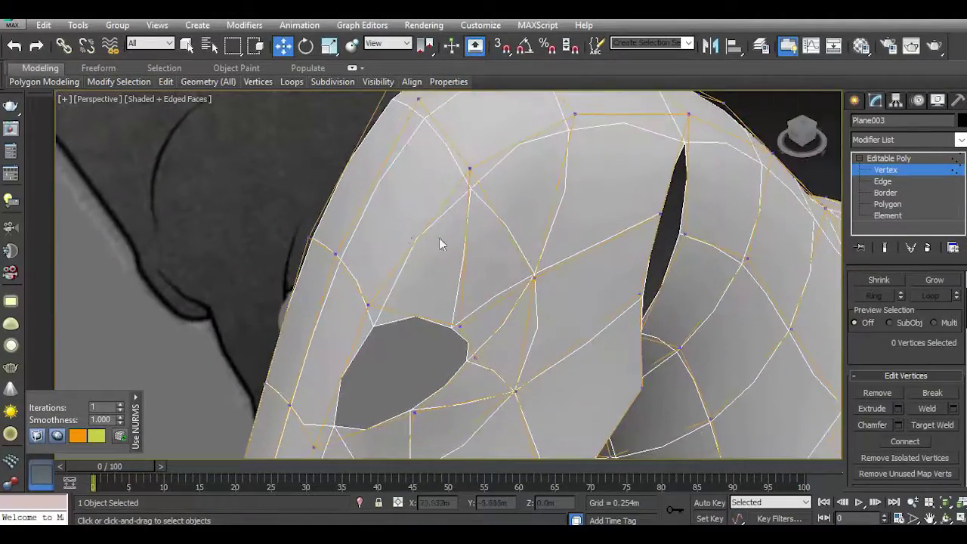
mouse_move(801, 136)
mouse_down()
mouse_move(785, 140)
mouse_move(801, 138)
mouse_up()
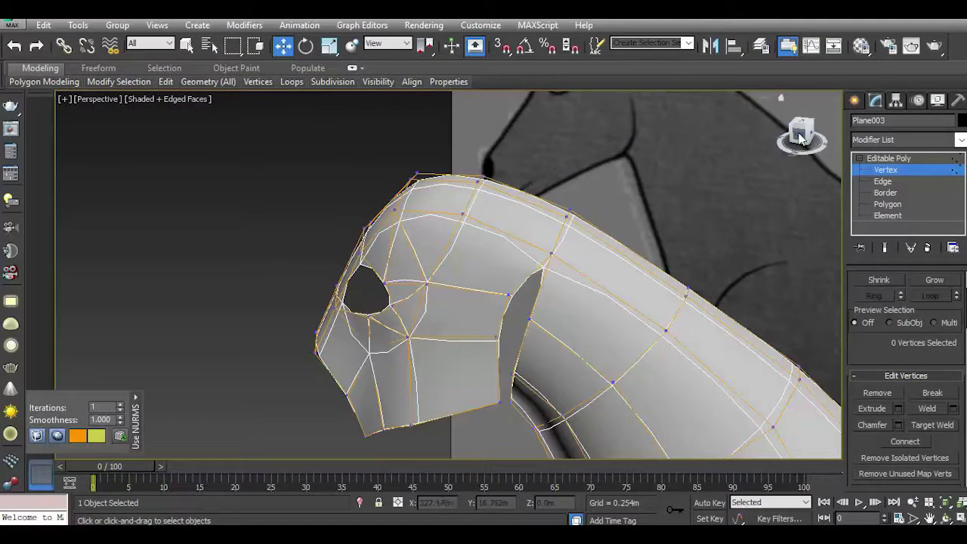
click(799, 138)
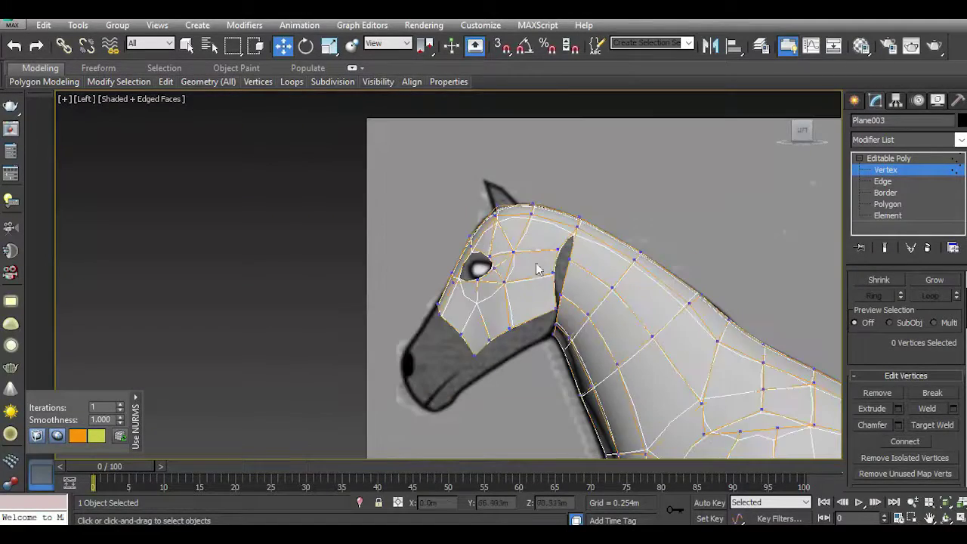
Pull the eye's lower vertex down and move a front jaw vertex onto the reference outline.
scroll(488, 275, up, 5)
click(459, 288)
drag(459, 290, 459, 299)
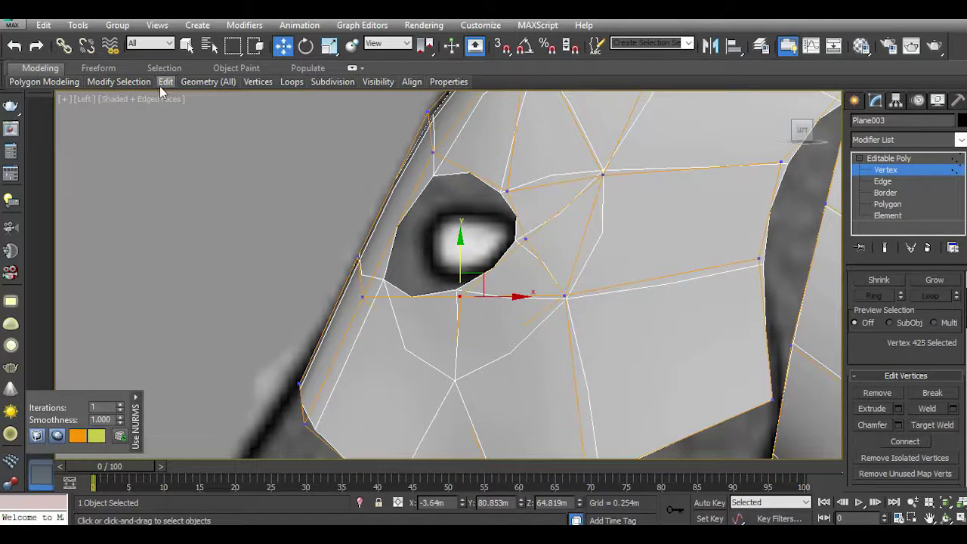
click(370, 220)
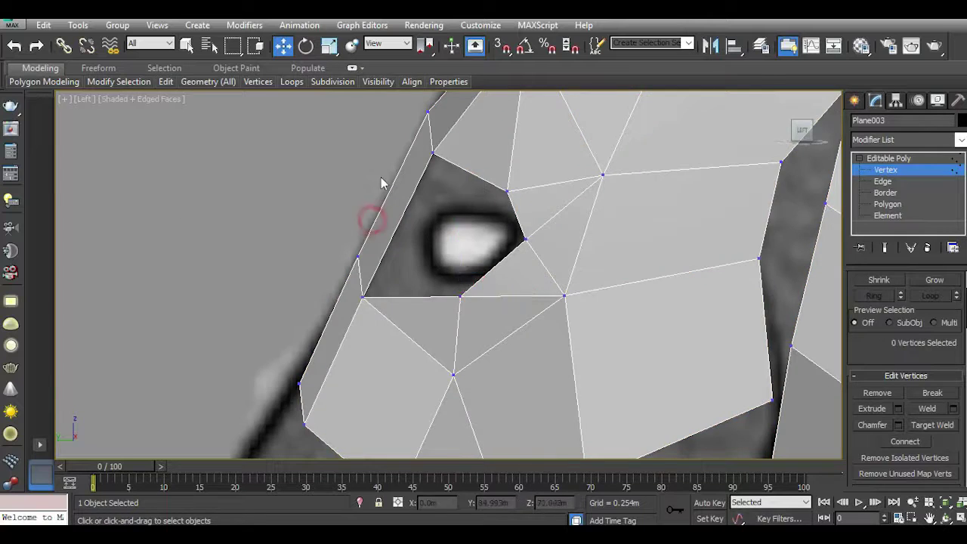
scroll(382, 184, down, 5)
middle_drag(383, 278, 469, 306)
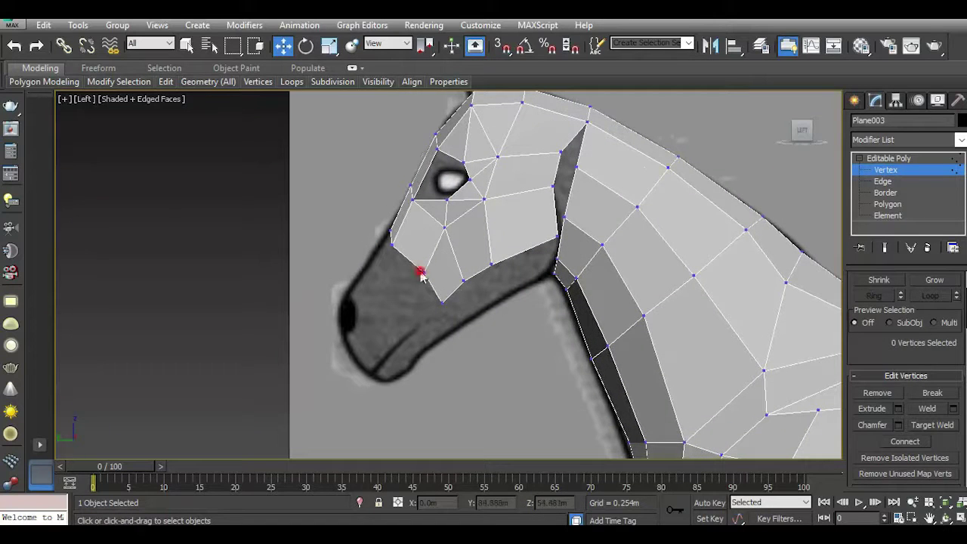
click(421, 272)
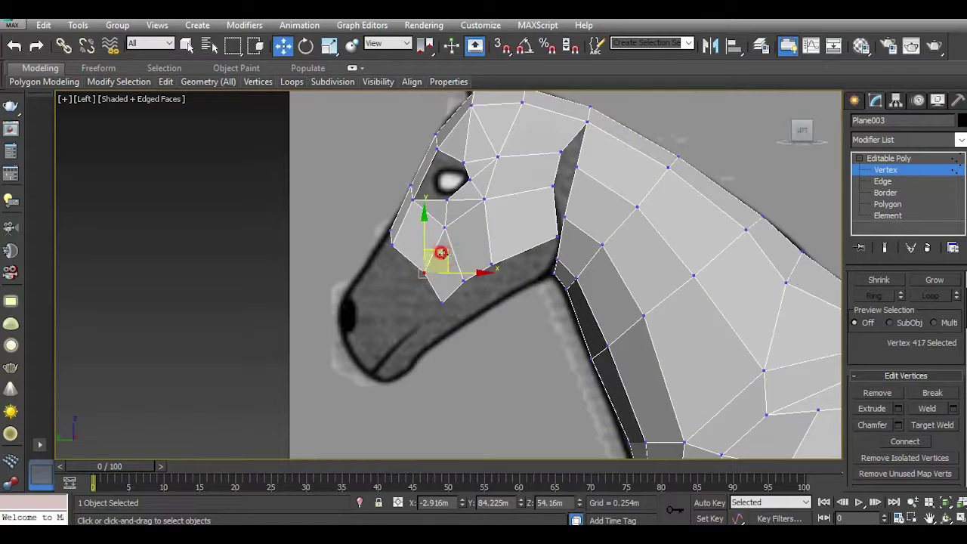
drag(441, 252, 444, 248)
key(t)
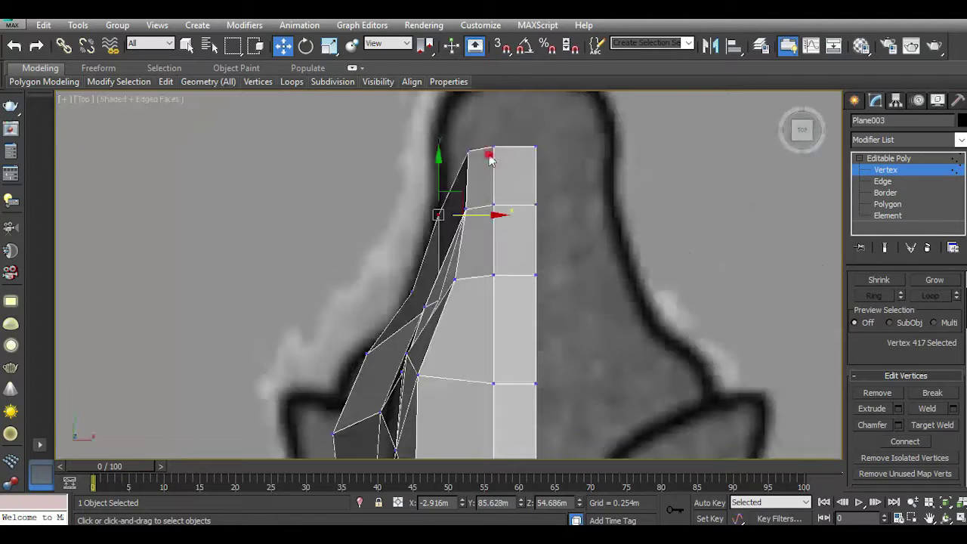
key(l)
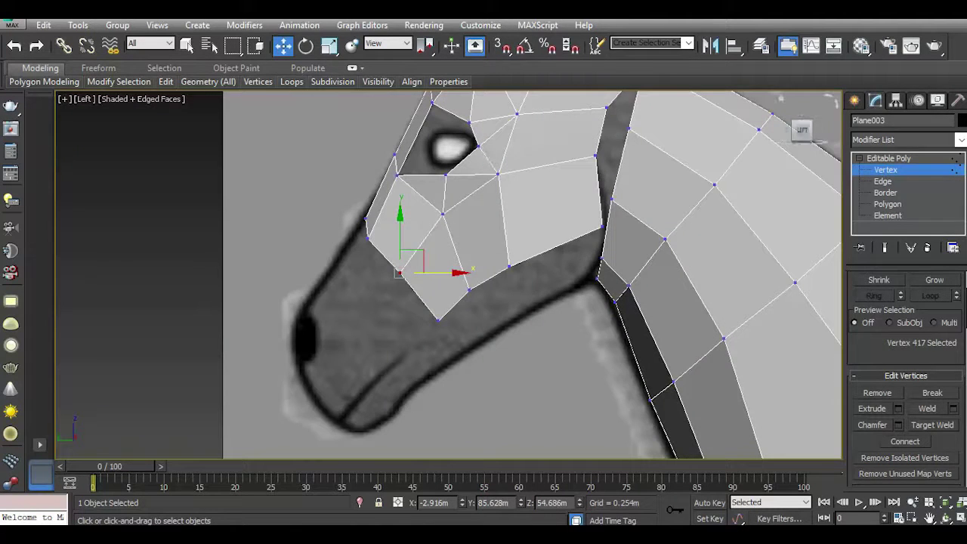
Select the snout-front edge loop and move it down-left onto the muzzle outline.
click(883, 181)
double_click(410, 288)
middle_drag(431, 272, 469, 213)
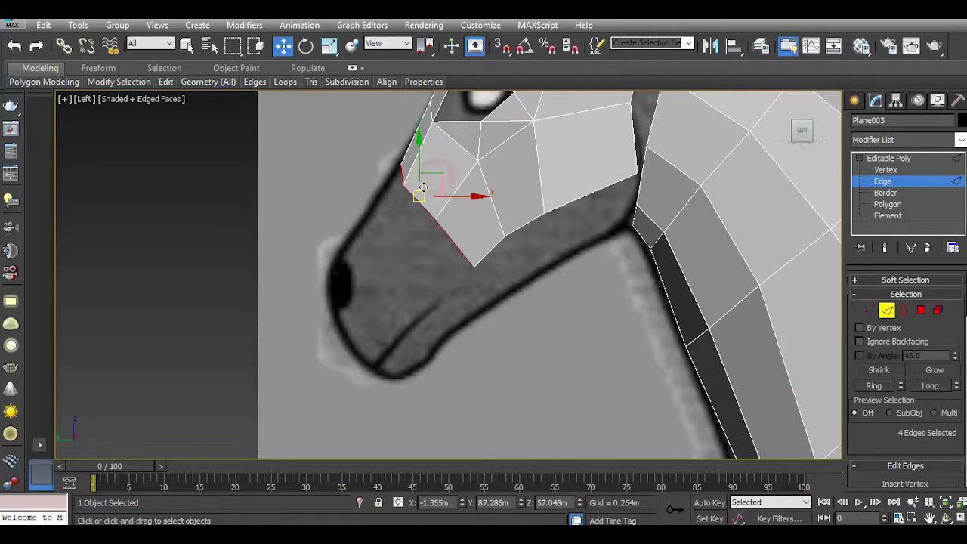
mouse_move(437, 179)
mouse_down()
mouse_move(411, 212)
mouse_move(424, 242)
mouse_up()
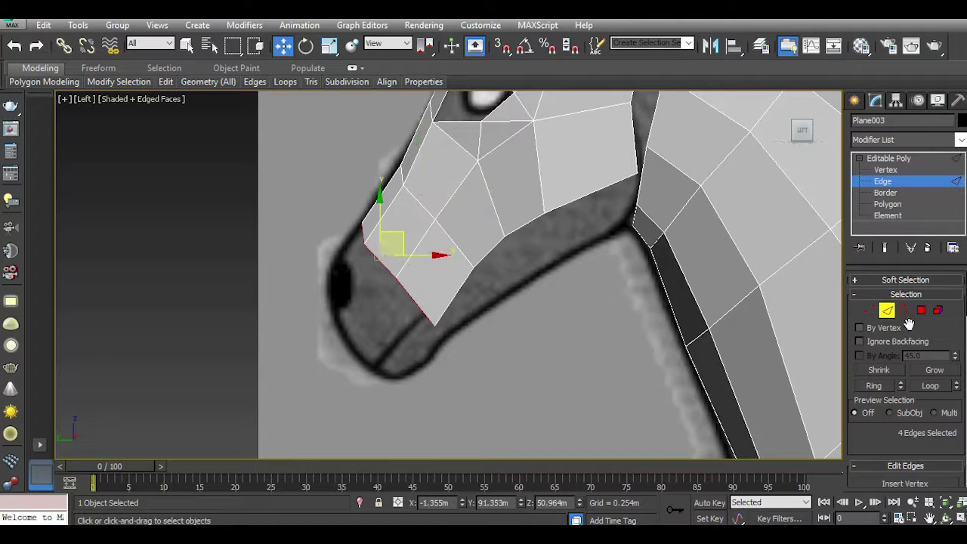
Move the forehead vertex and the vertex below the eye onto the side reference outline.
click(869, 310)
scroll(469, 226, up, 2)
scroll(426, 204, up, 4)
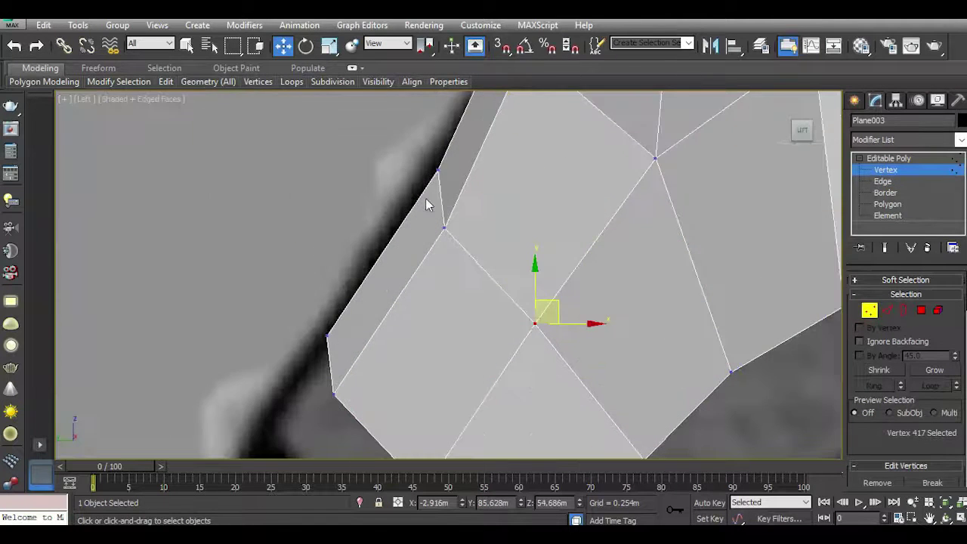
click(435, 171)
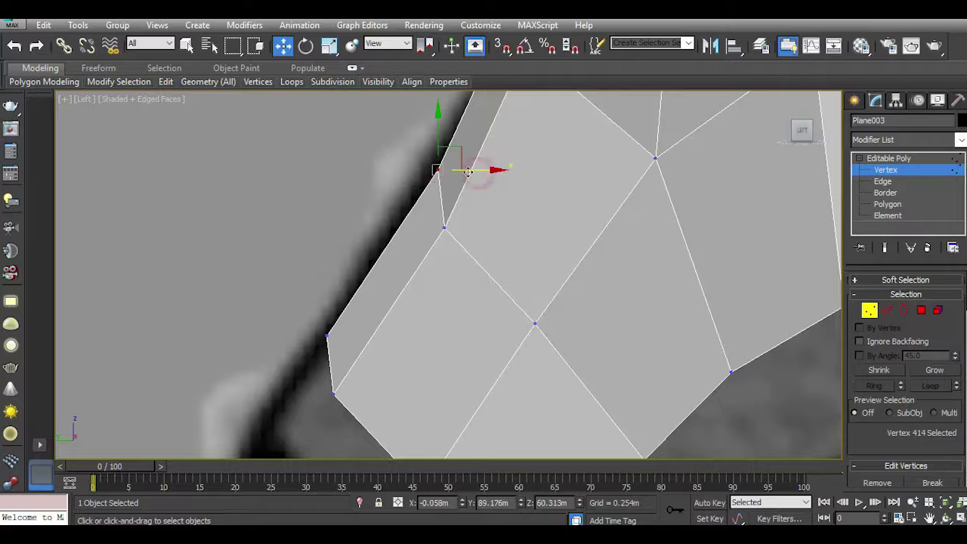
drag(477, 172, 460, 169)
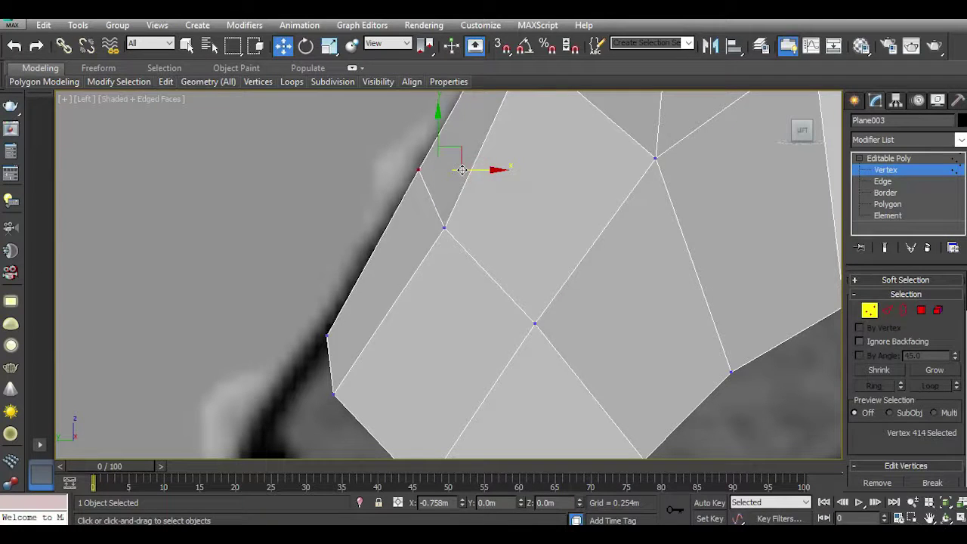
scroll(388, 302, down, 3)
mouse_move(423, 234)
middle_down()
mouse_move(457, 287)
mouse_move(470, 215)
middle_up()
click(421, 285)
drag(442, 274, 464, 245)
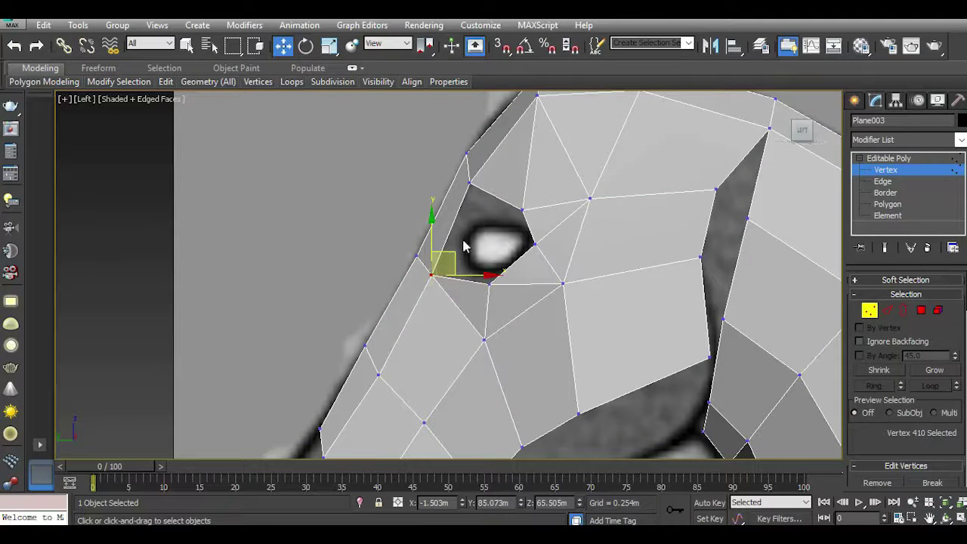
Try nudging the top-of-head vertex, then undo that move and clear the selection.
middle_drag(495, 209, 495, 226)
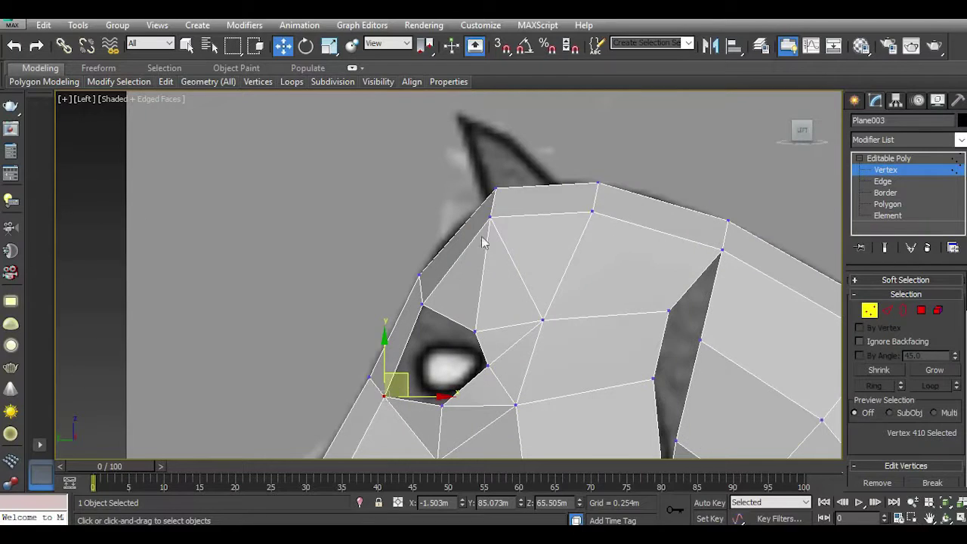
click(496, 189)
drag(514, 174, 517, 181)
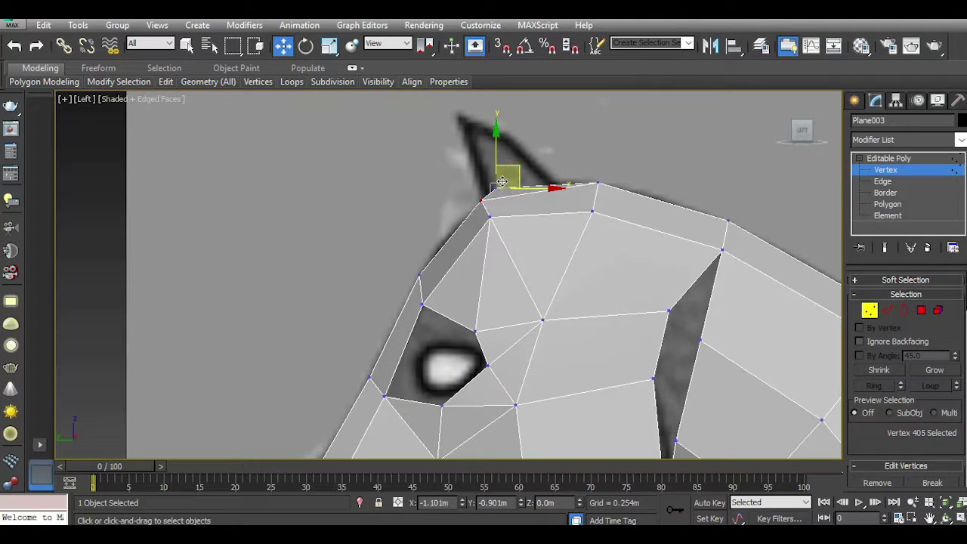
click(13, 45)
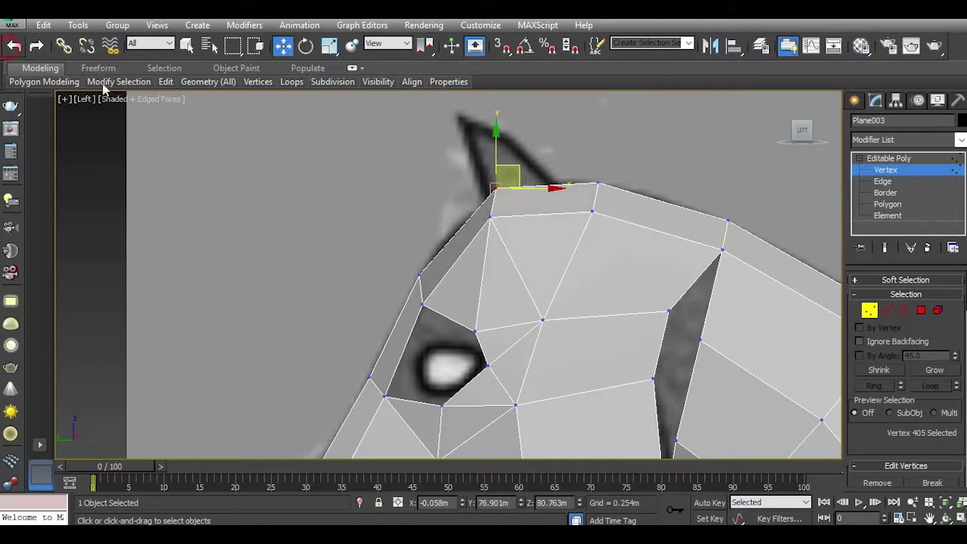
click(532, 227)
Align the lowest muzzle vertex and the upper-front nose vertex with the reference outline.
middle_drag(445, 299, 484, 159)
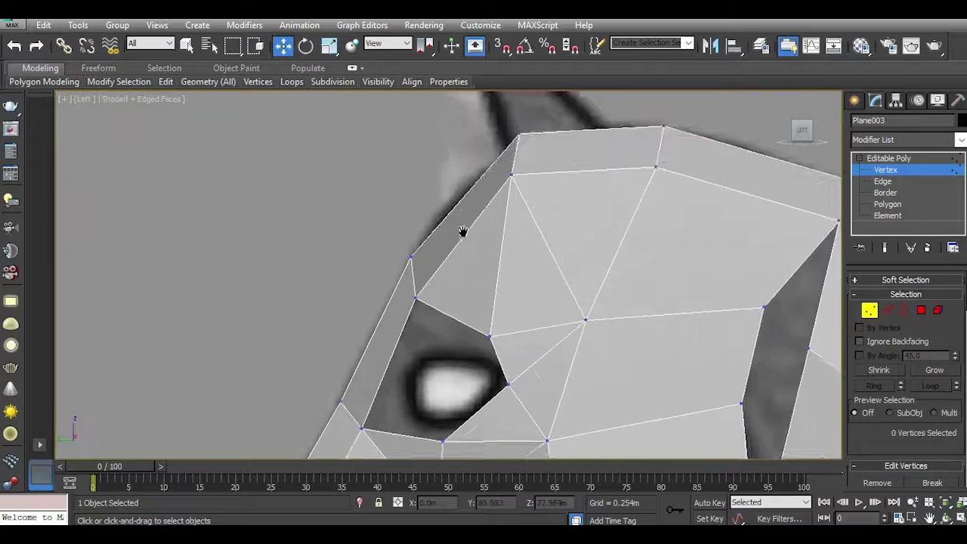
scroll(483, 159, down, 2)
middle_drag(450, 295, 470, 225)
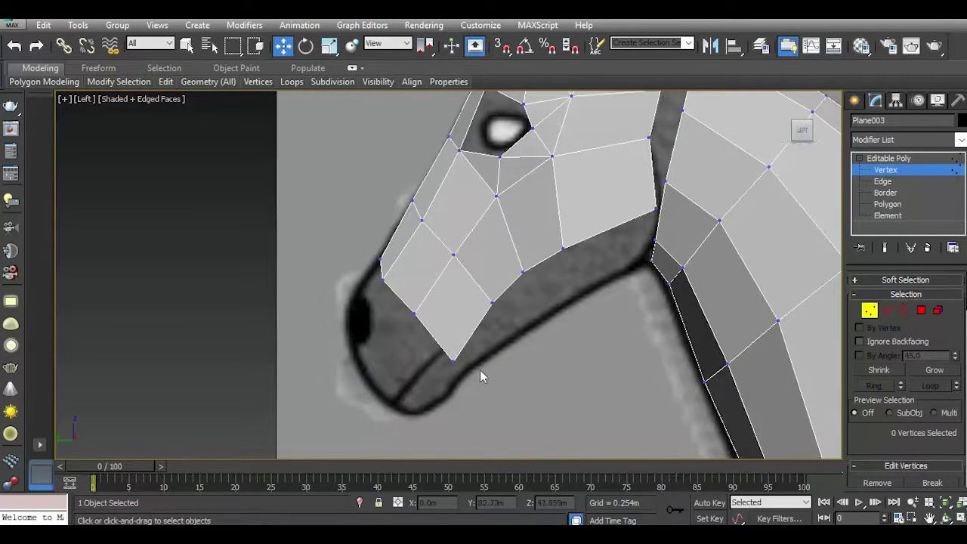
click(452, 361)
drag(474, 344, 466, 334)
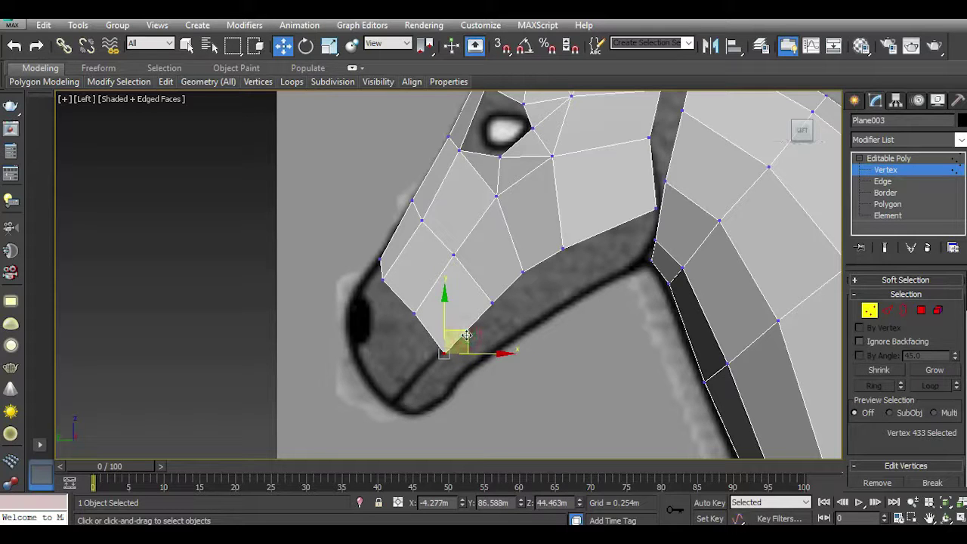
click(384, 280)
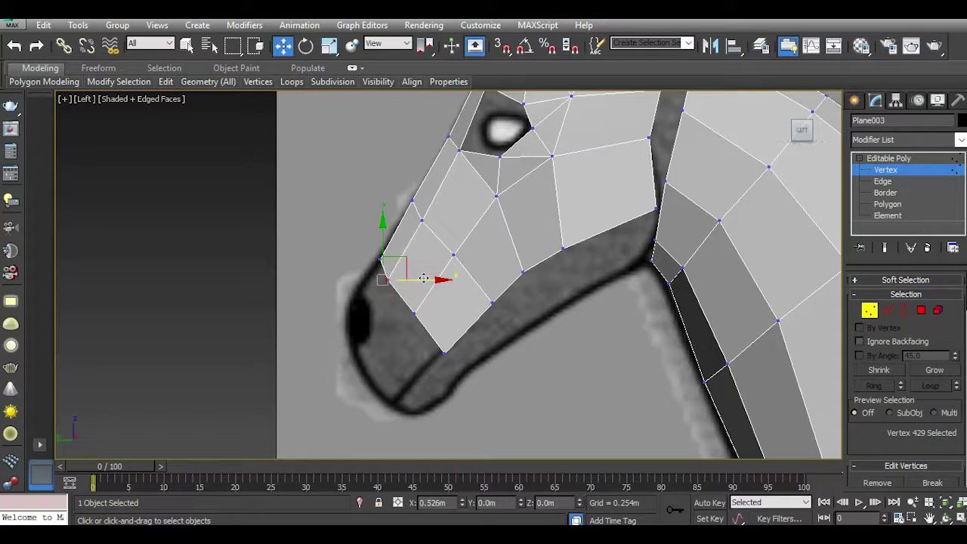
drag(421, 278, 427, 277)
In the Top view, pull the nose-top, top-right corner and next vertex down onto the outline.
key(t)
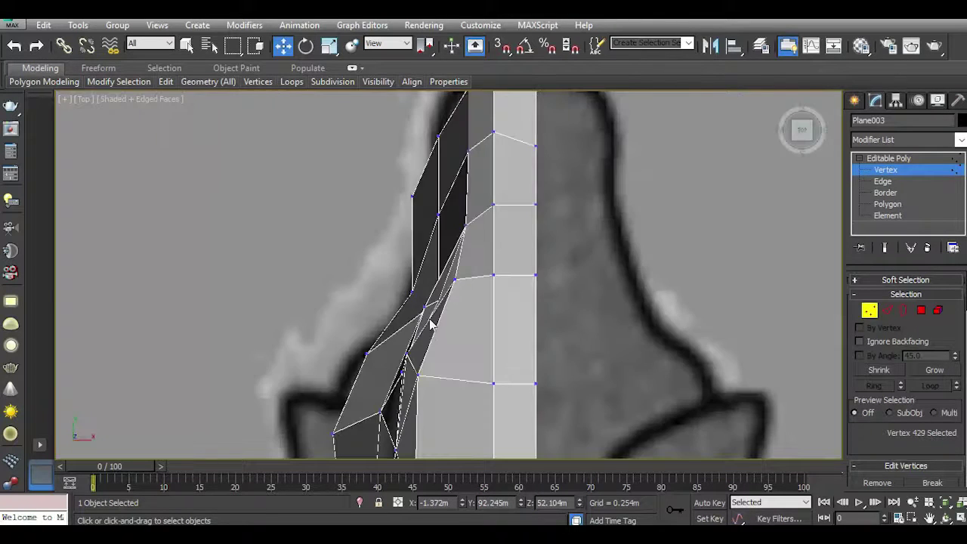
scroll(453, 287, down, 2)
scroll(476, 280, down, 2)
scroll(464, 258, up, 1)
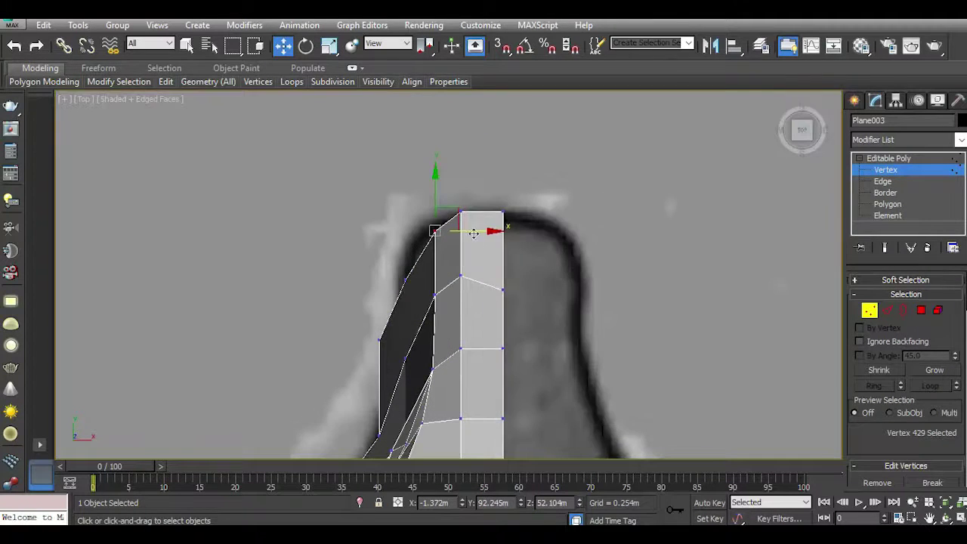
scroll(469, 226, up, 1)
click(461, 207)
drag(459, 181, 461, 190)
click(520, 215)
drag(517, 187, 512, 221)
click(422, 237)
drag(423, 205, 425, 270)
Push the lower, outer-side and left-edge nose vertices right toward the top reference outline.
click(378, 307)
drag(380, 306, 388, 313)
click(380, 296)
click(380, 313)
scroll(393, 279, down, 3)
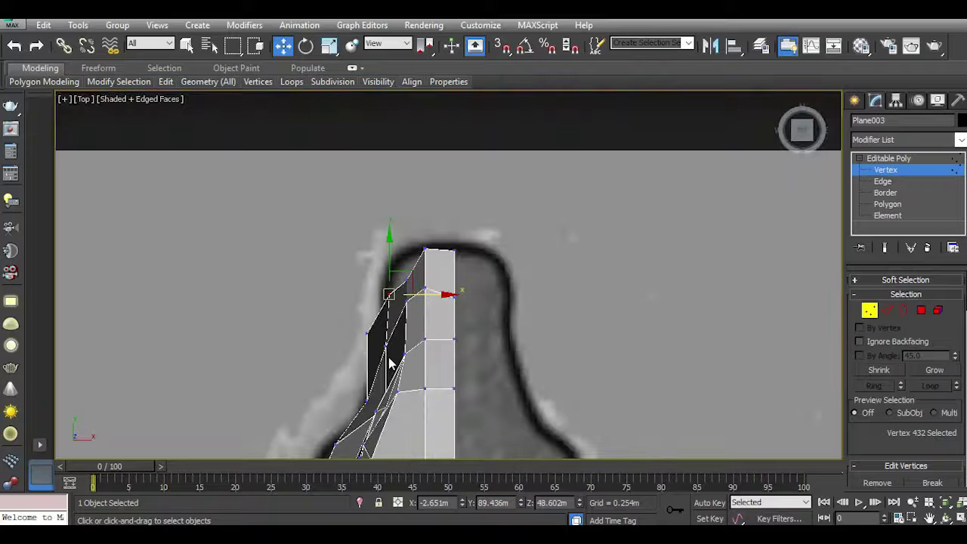
scroll(391, 364, up, 2)
scroll(378, 325, up, 2)
click(377, 309)
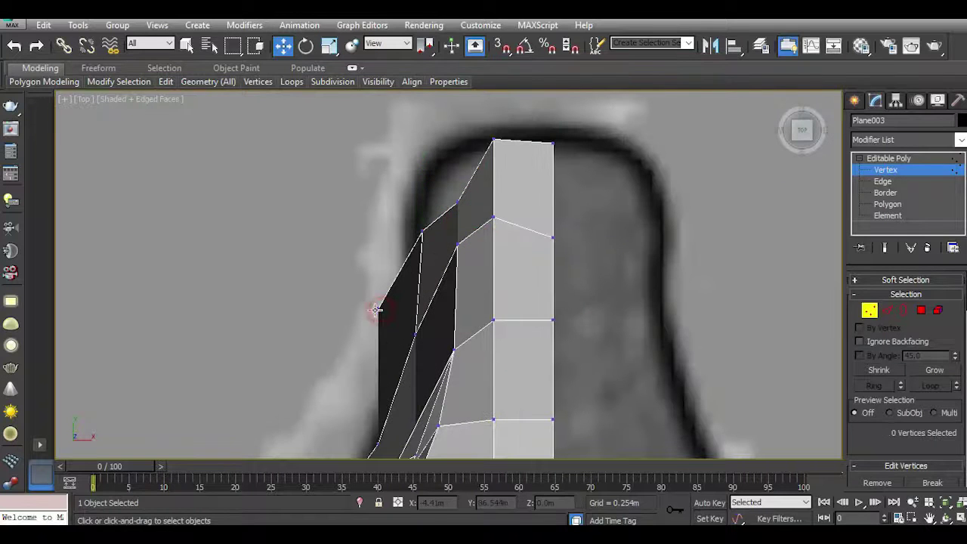
drag(431, 309, 448, 303)
click(416, 331)
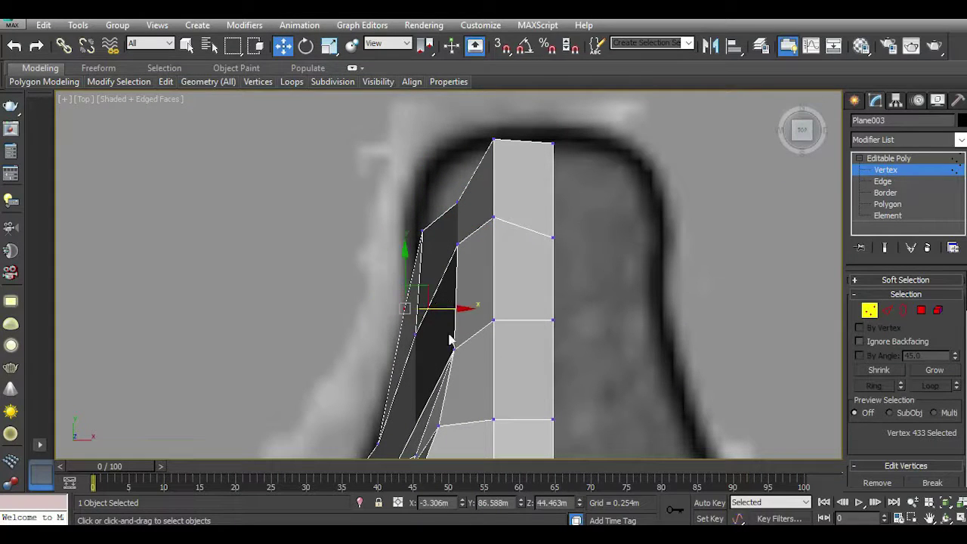
middle_drag(448, 339, 466, 288)
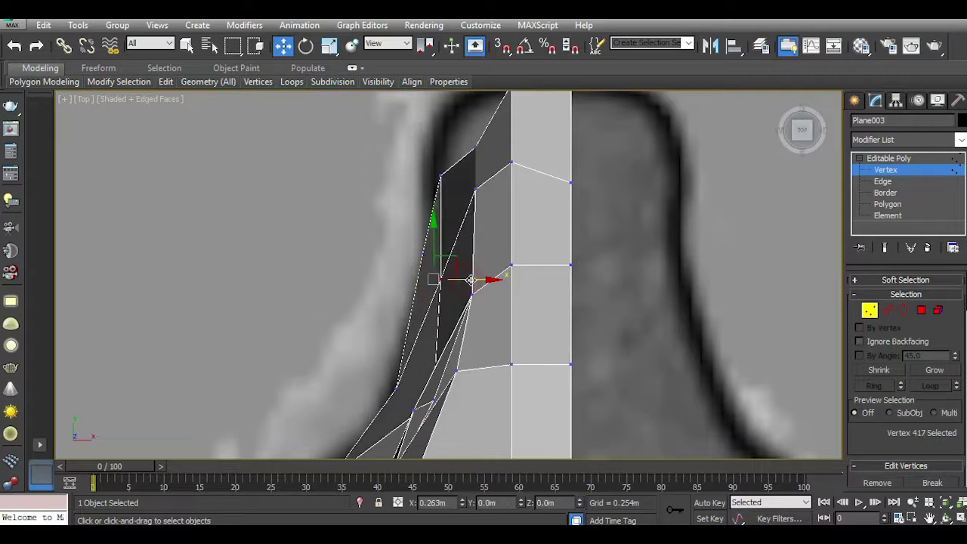
drag(457, 280, 467, 280)
Shift the upper side vertices of the nose sideways to match the outline.
click(439, 181)
mouse_move(443, 175)
mouse_down()
mouse_move(471, 175)
mouse_move(453, 175)
mouse_up()
middle_drag(533, 244, 509, 325)
click(448, 266)
drag(491, 270, 508, 270)
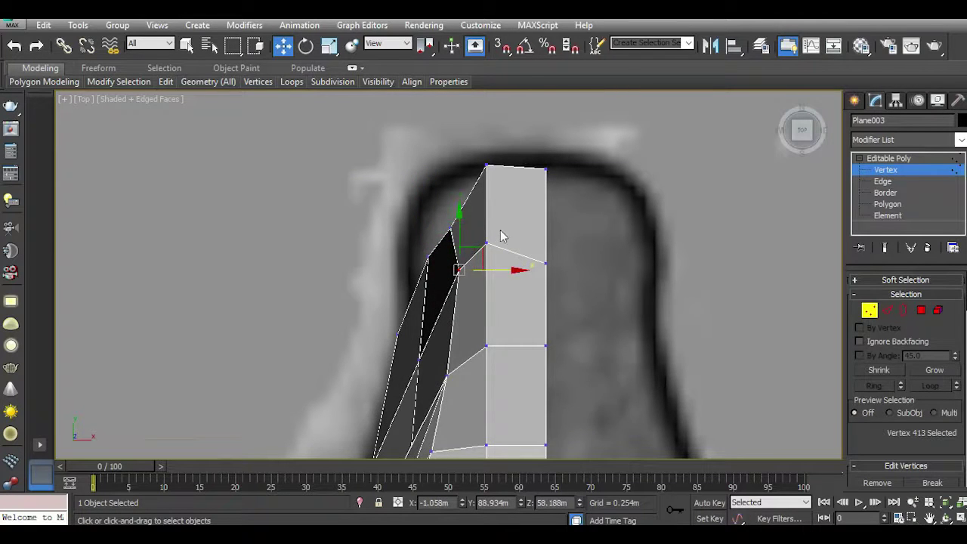
middle_drag(502, 234, 501, 269)
Lower the nose's top and top-corner vertices onto the outline, nudging the vertex between them right.
click(484, 202)
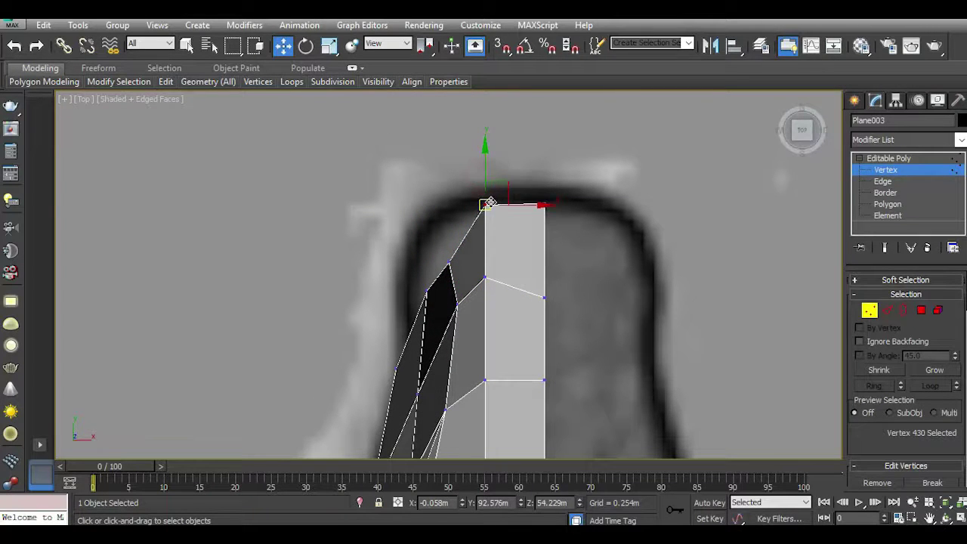
drag(486, 199, 486, 203)
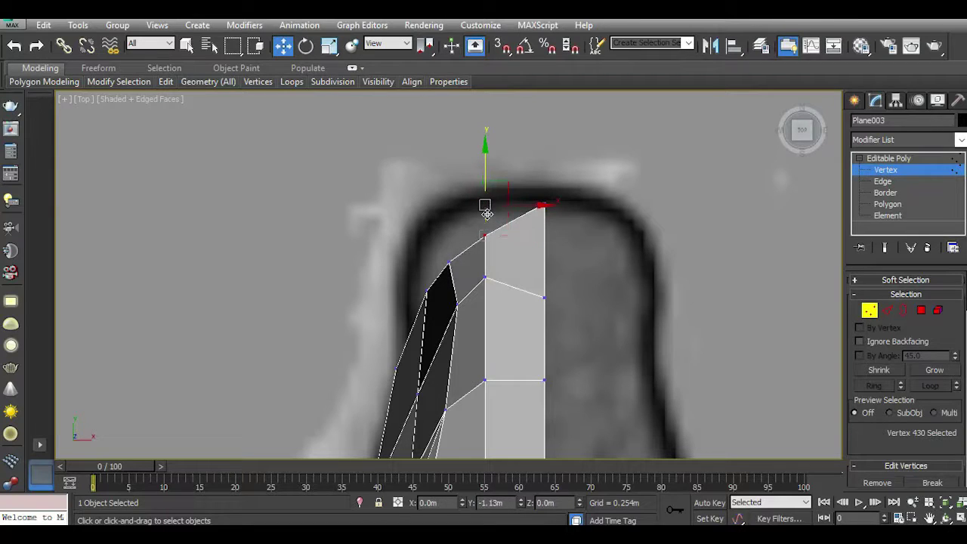
click(451, 262)
drag(459, 262, 464, 263)
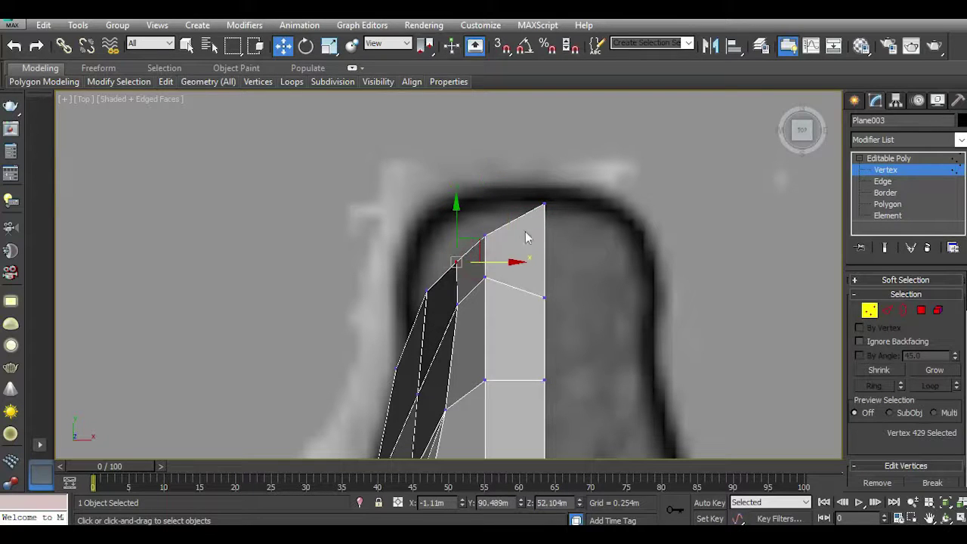
click(542, 204)
drag(543, 178, 541, 210)
Preview the mesh smoothed and nudge a lower nose-side vertex slightly.
scroll(458, 217, down, 3)
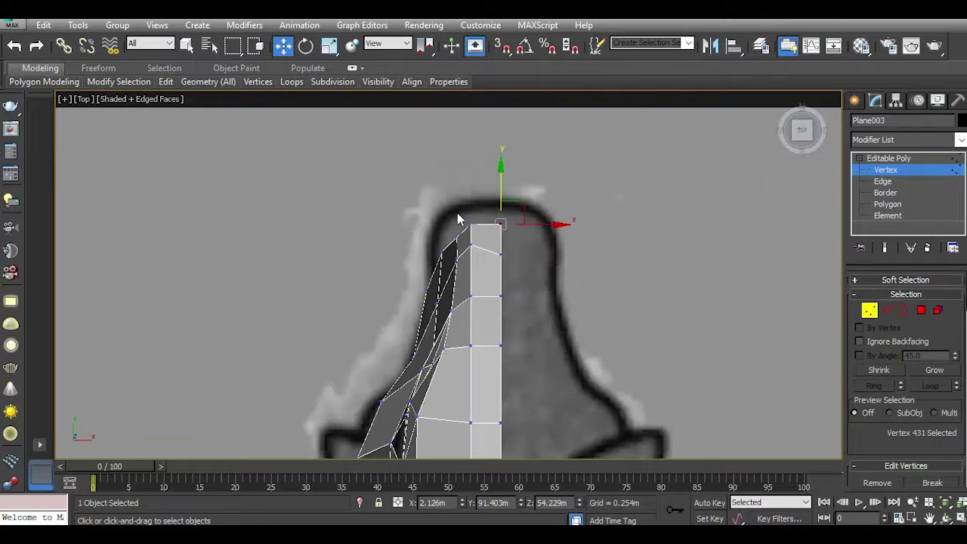
scroll(460, 326, up, 3)
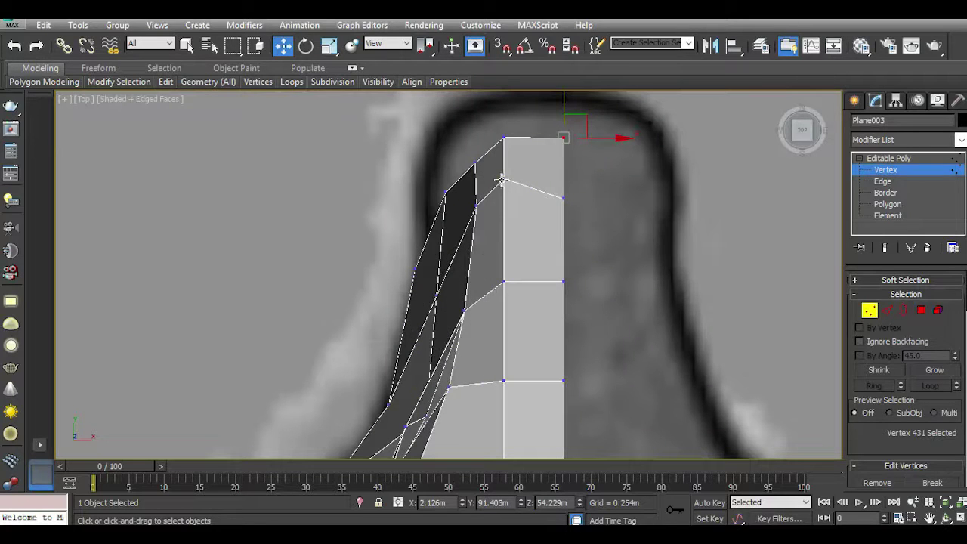
click(166, 85)
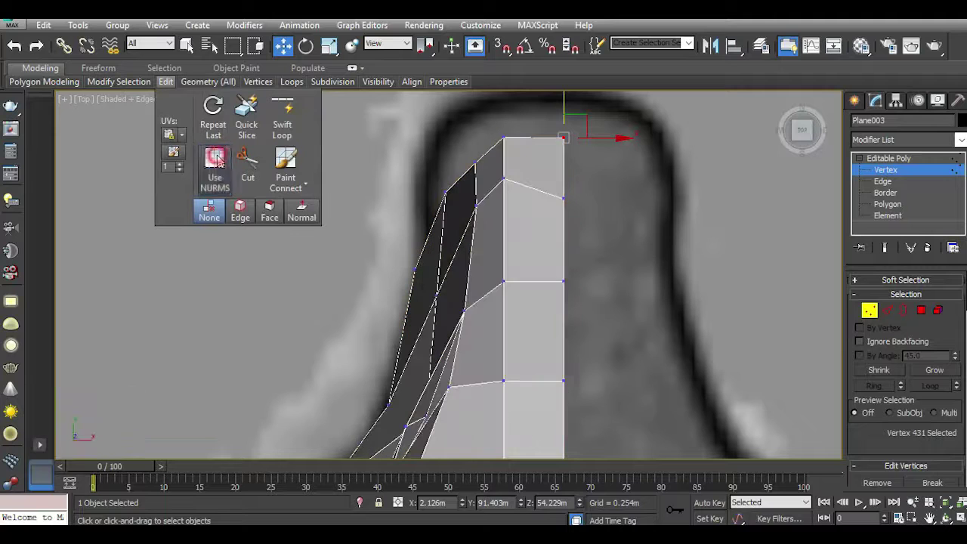
click(388, 404)
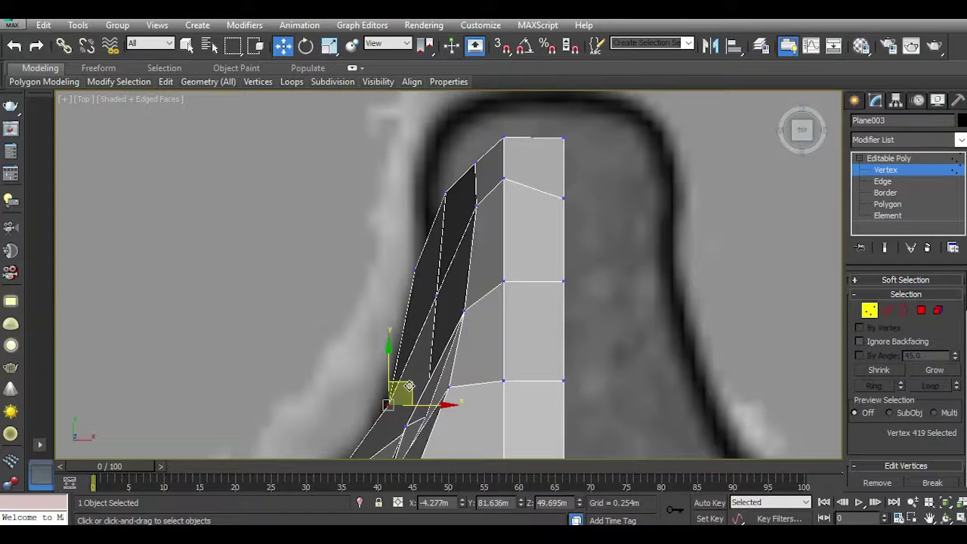
drag(416, 375, 420, 378)
In the Left view, raise the jaw-edge and lower muzzle vertices up to the jaw outline.
key(l)
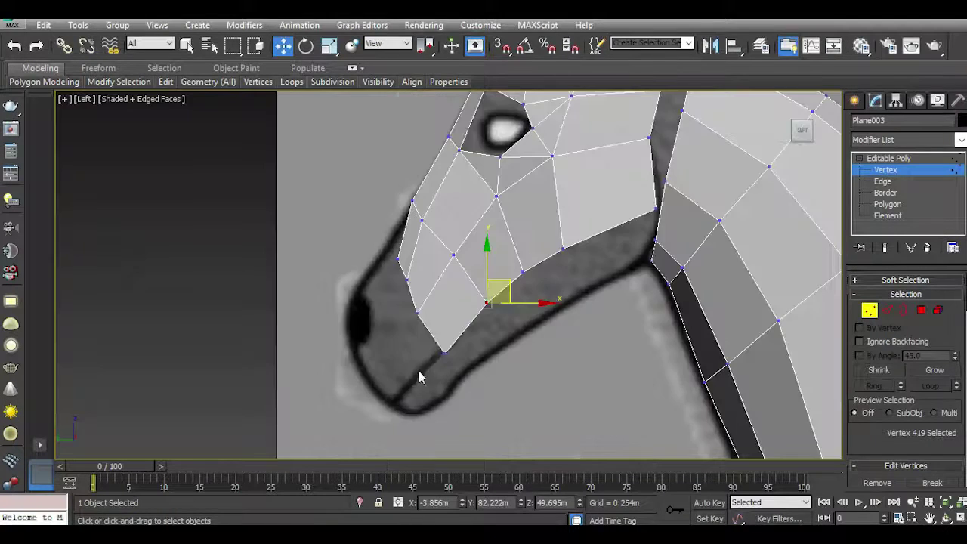
scroll(393, 273, up, 2)
scroll(393, 274, up, 2)
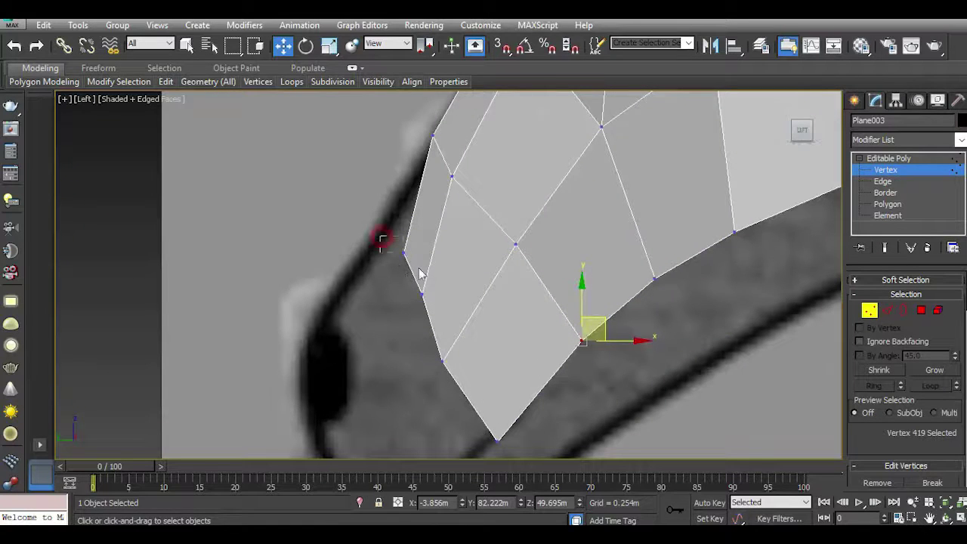
drag(381, 241, 421, 274)
drag(404, 233, 387, 191)
click(391, 255)
drag(452, 306, 453, 306)
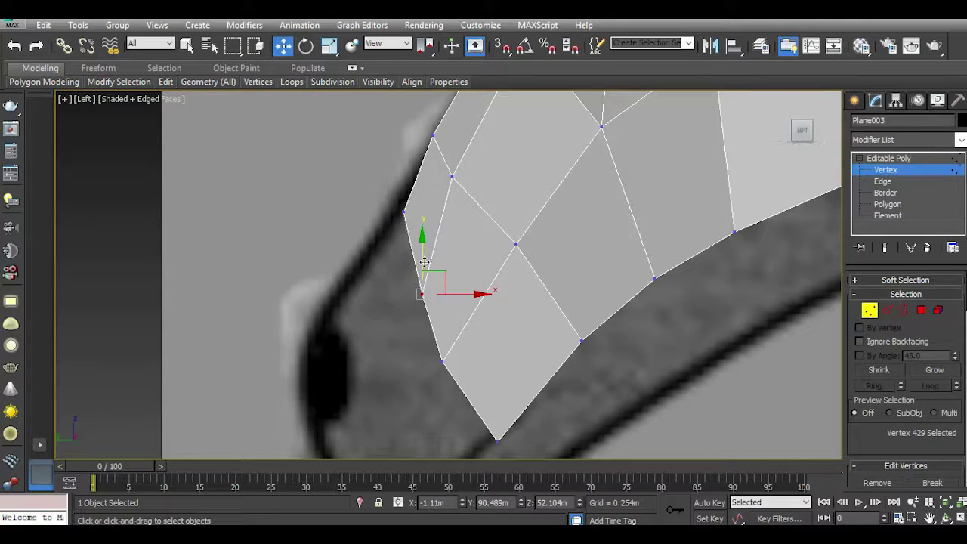
drag(422, 276, 423, 243)
drag(418, 332, 467, 375)
drag(454, 334, 453, 284)
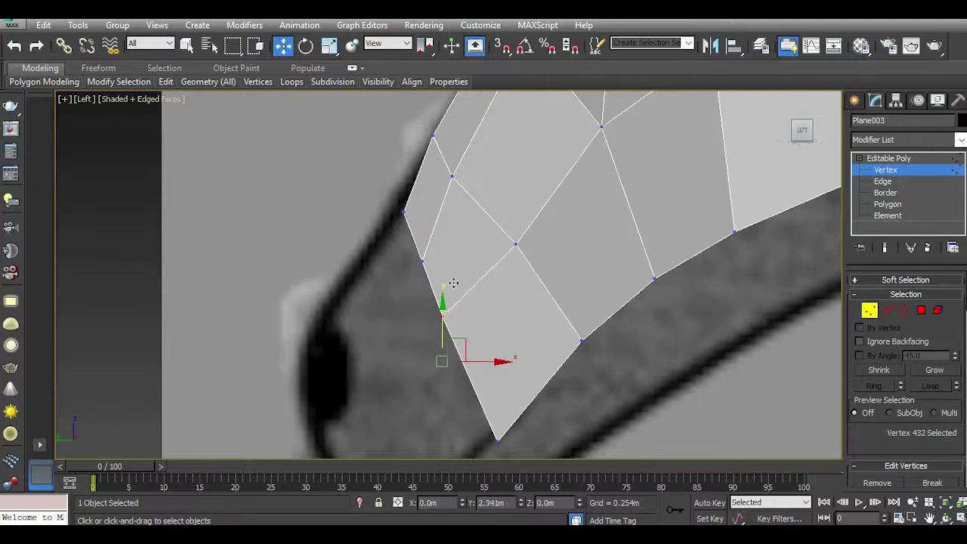
drag(485, 315, 496, 383)
Move the bottom muzzle vertex up and right, and raise the vertices on the muzzle's front edge.
click(497, 440)
drag(508, 428, 542, 405)
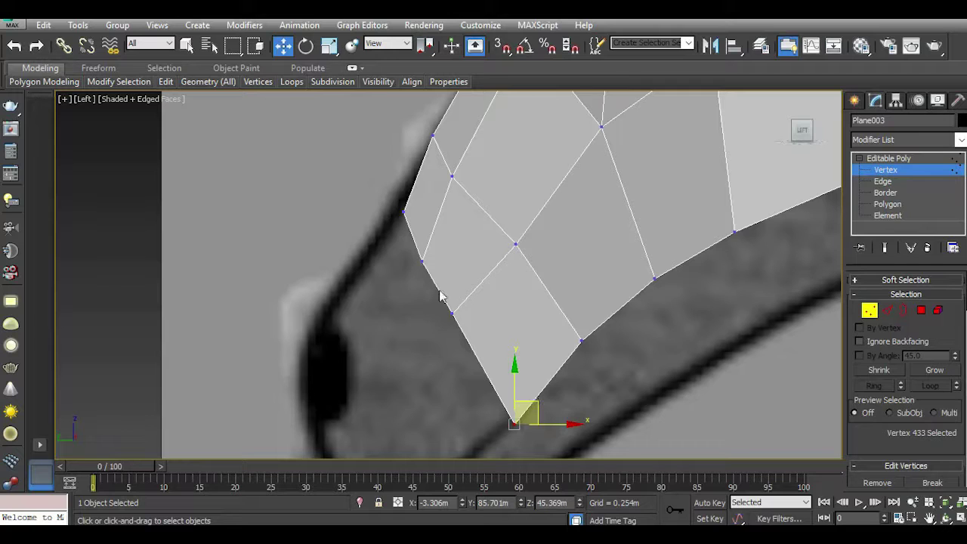
click(477, 282)
click(422, 261)
click(403, 243)
click(420, 261)
drag(425, 240, 425, 234)
scroll(444, 295, down, 2)
scroll(444, 295, down, 2)
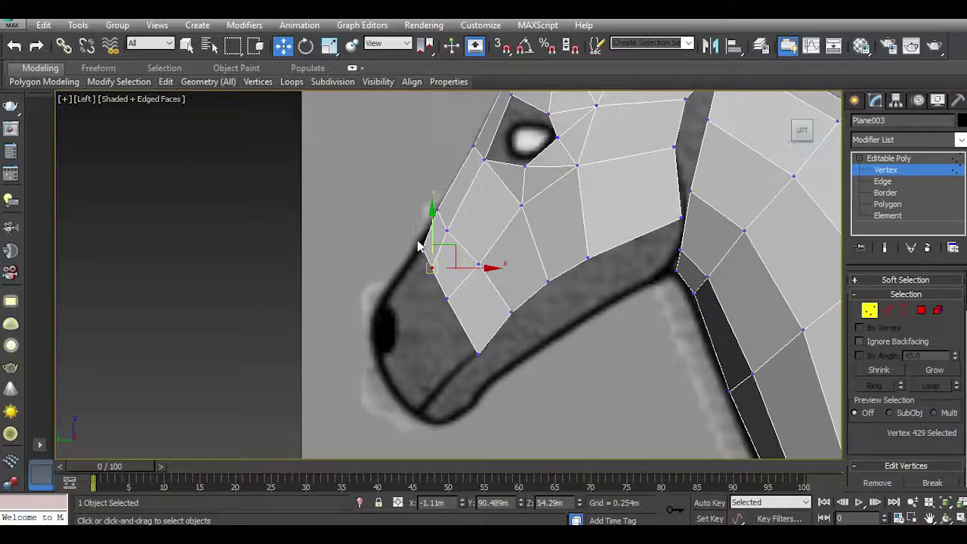
scroll(408, 245, up, 5)
click(463, 282)
mouse_move(462, 289)
mouse_down()
mouse_move(427, 254)
mouse_move(425, 218)
mouse_up()
click(423, 236)
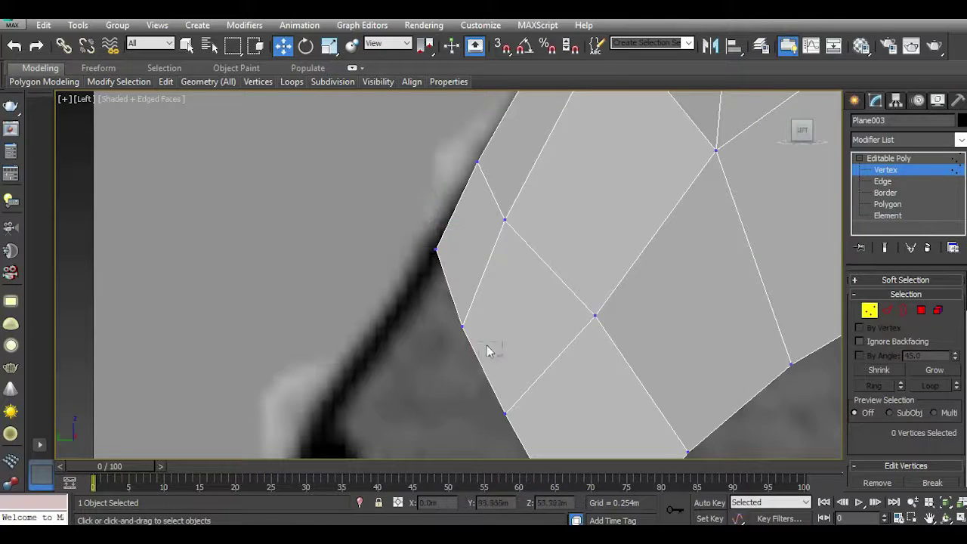
Lift the lower jaw vertices onto the outline, then check the nose from the Top and Left views.
drag(532, 358, 531, 356)
drag(459, 296, 460, 291)
scroll(462, 325, down, 2)
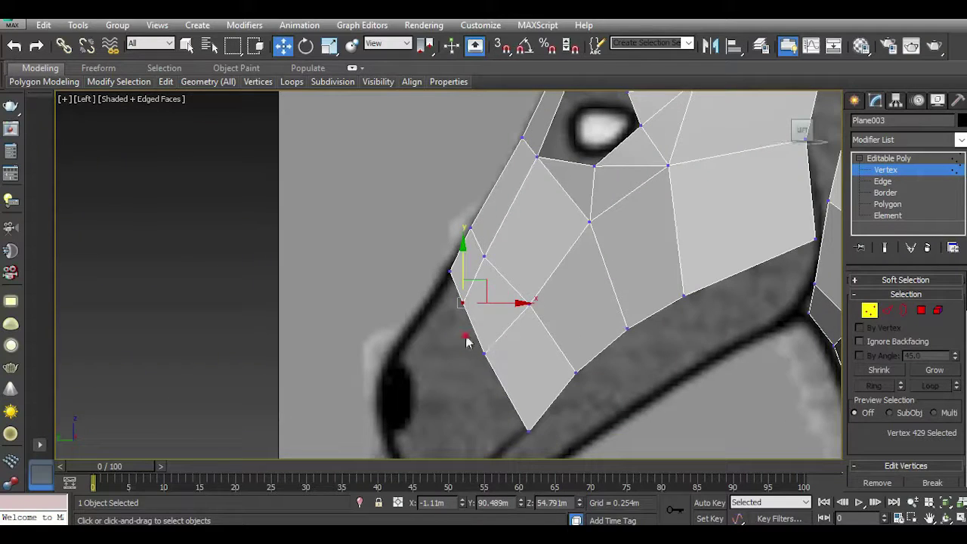
drag(529, 383, 528, 382)
mouse_move(489, 338)
mouse_down()
mouse_move(488, 330)
mouse_move(532, 348)
mouse_up()
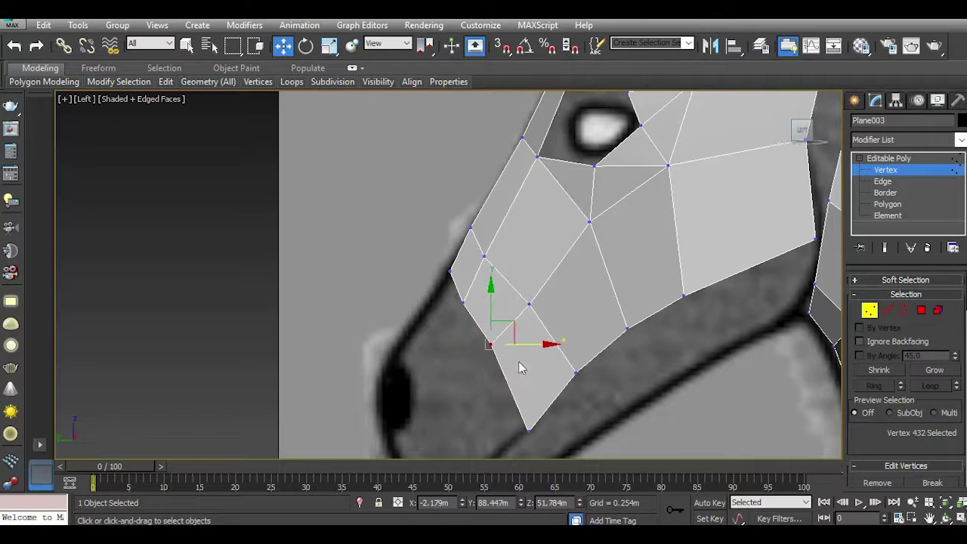
scroll(516, 364, down, 2)
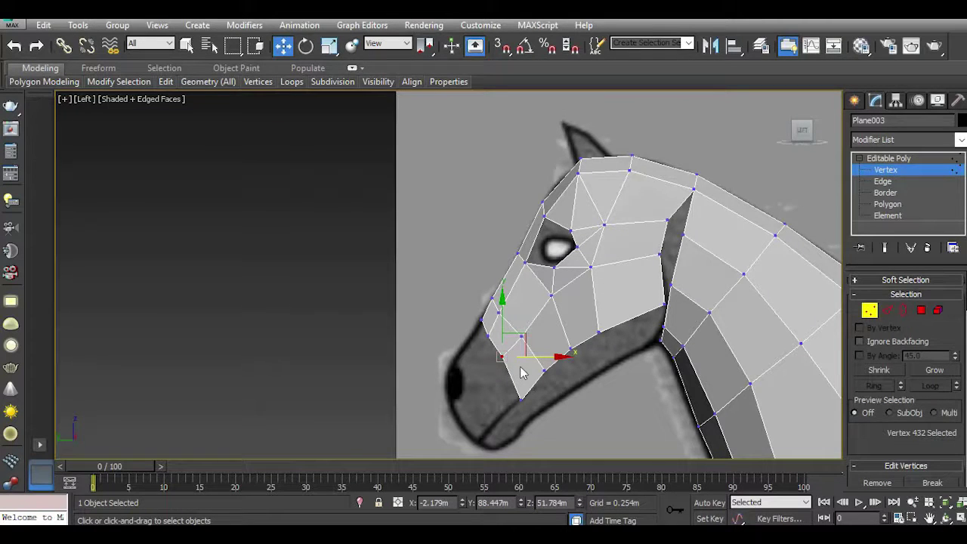
key(t)
key(l)
middle_drag(527, 387, 529, 276)
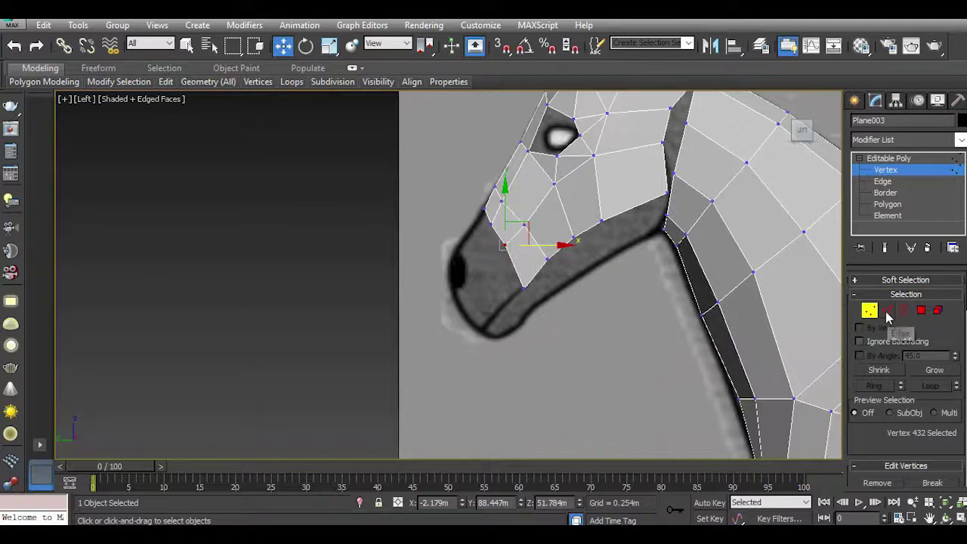
Extend the muzzle with new faces from its front edges, then raise the muzzle tip vertex.
click(888, 315)
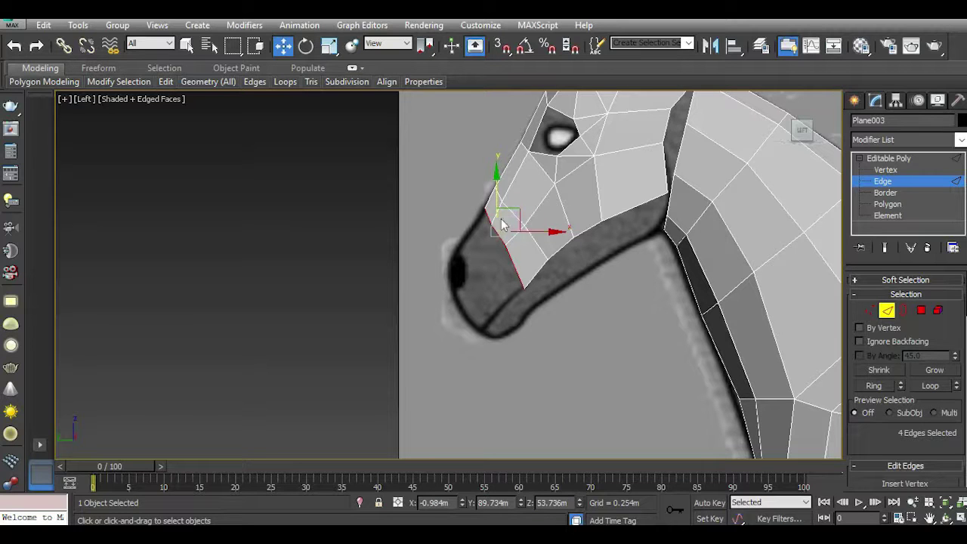
mouse_move(511, 226)
shift+mouse_down()
mouse_move(481, 266)
mouse_move(485, 316)
shift+mouse_up()
scroll(484, 316, up, 3)
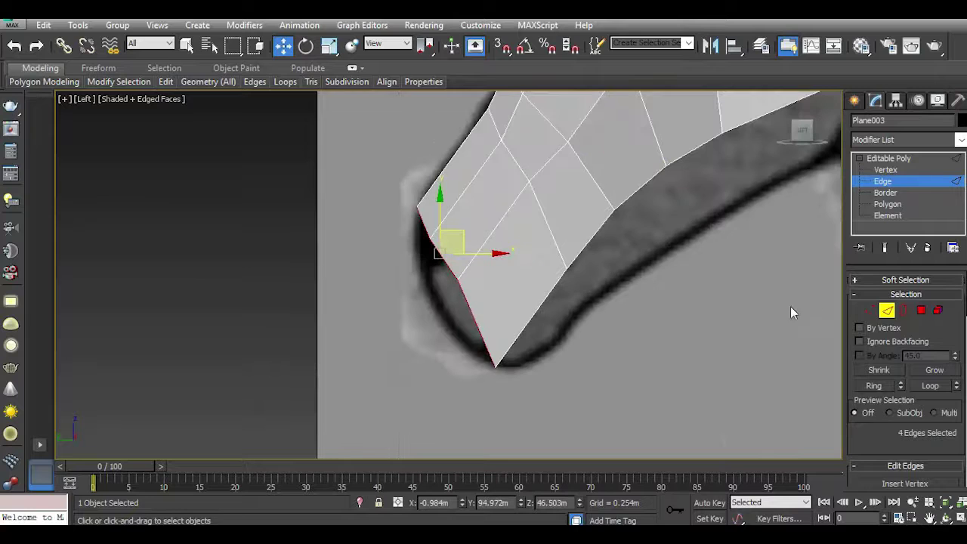
click(870, 310)
mouse_move(484, 353)
mouse_down()
mouse_move(527, 380)
mouse_move(521, 330)
mouse_up()
mouse_move(541, 336)
middle_down()
mouse_move(542, 359)
mouse_move(492, 382)
middle_up()
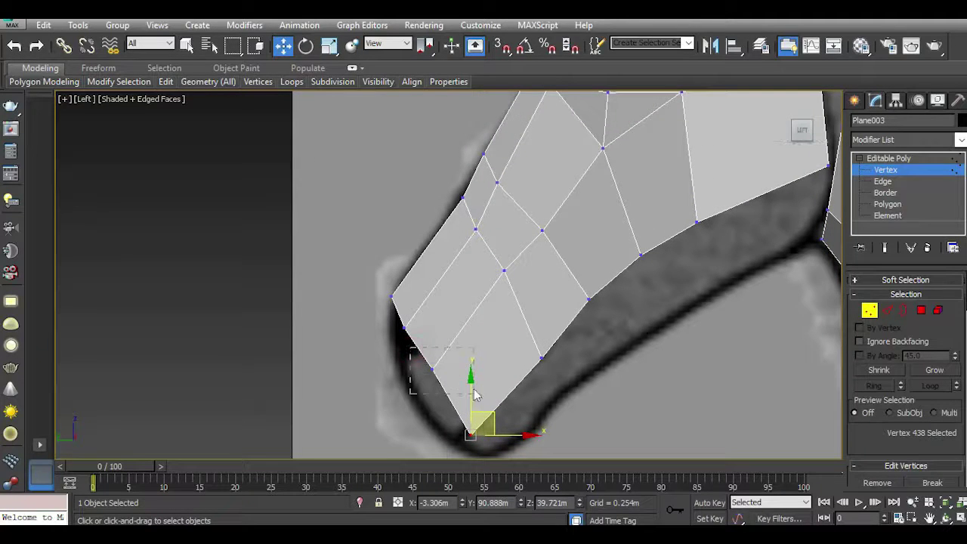
Pull the lower nose vertex and the two nose-front vertices left onto the side outline.
click(435, 370)
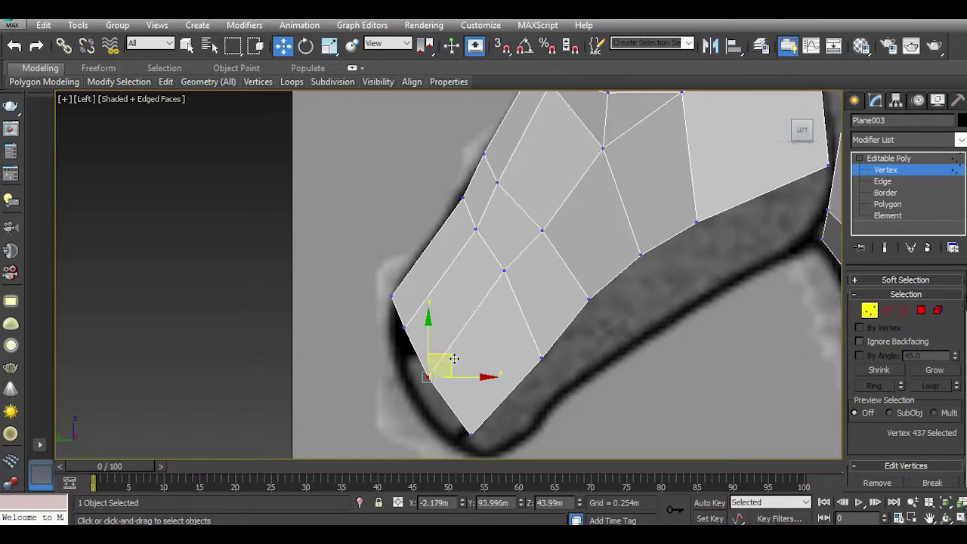
middle_drag(481, 337, 484, 342)
scroll(510, 276, up, 3)
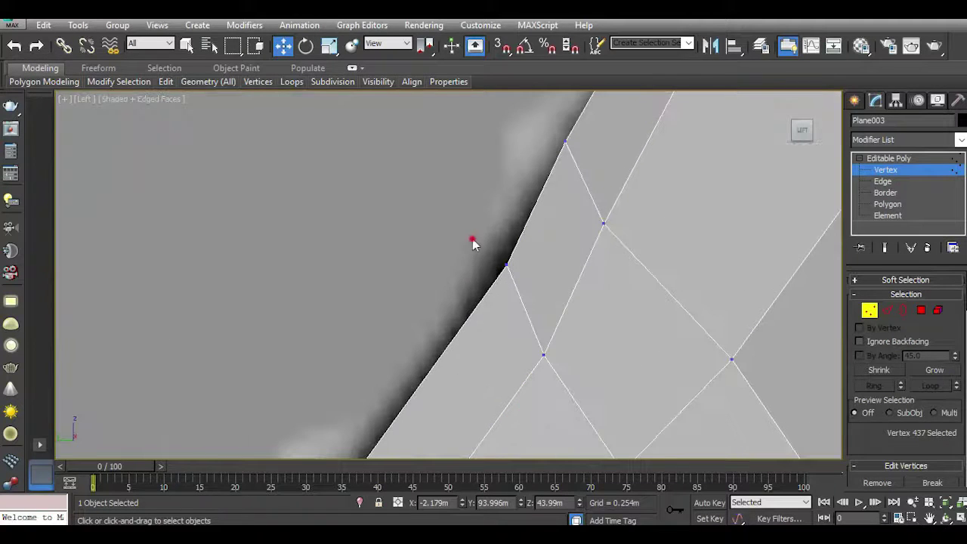
drag(560, 302, 560, 302)
drag(549, 264, 530, 265)
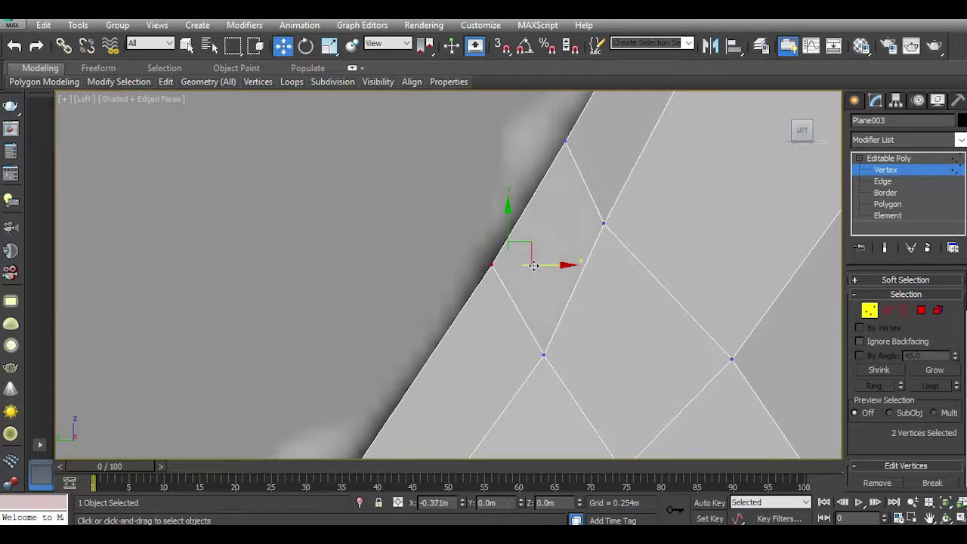
scroll(546, 264, down, 3)
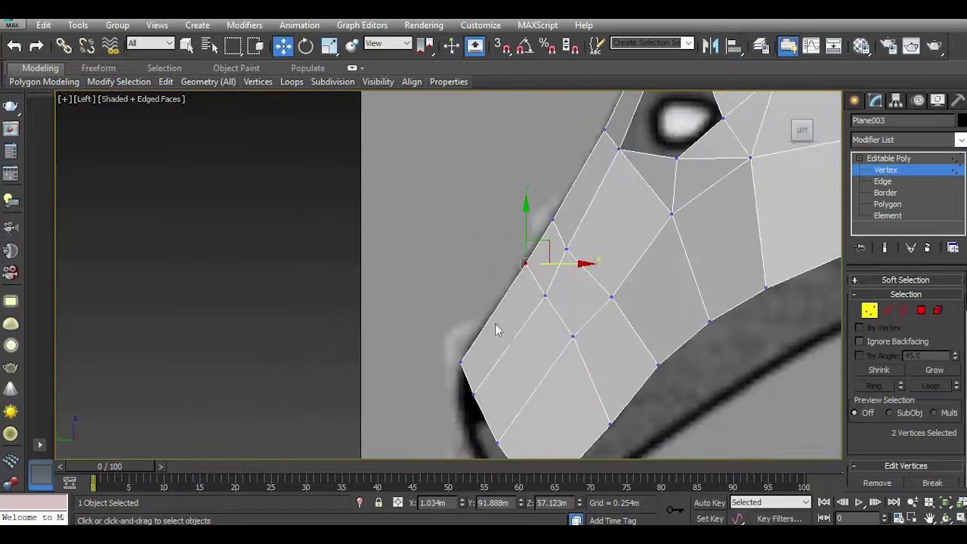
scroll(497, 329, down, 4)
In the Top view, move the nose-front edges back to fit the top reference.
key(t)
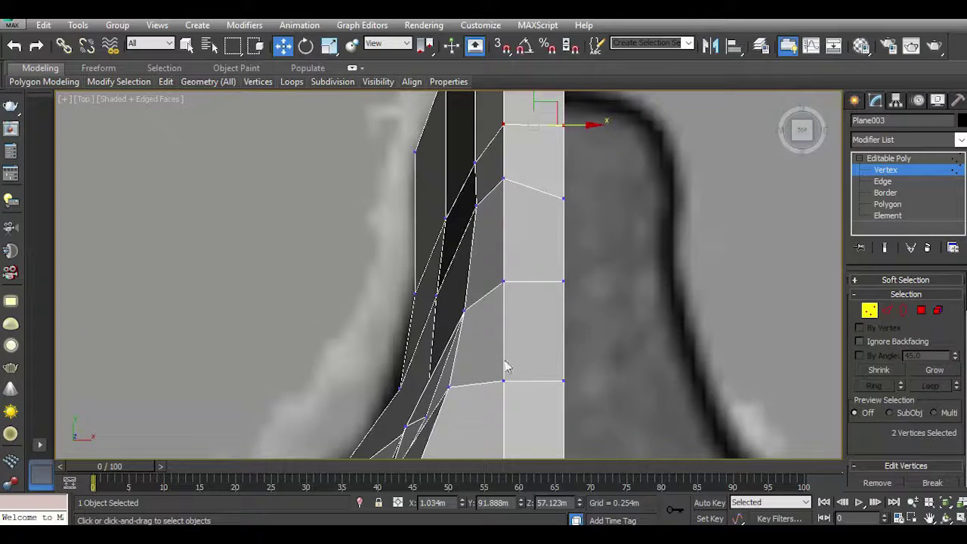
middle_drag(506, 366, 510, 420)
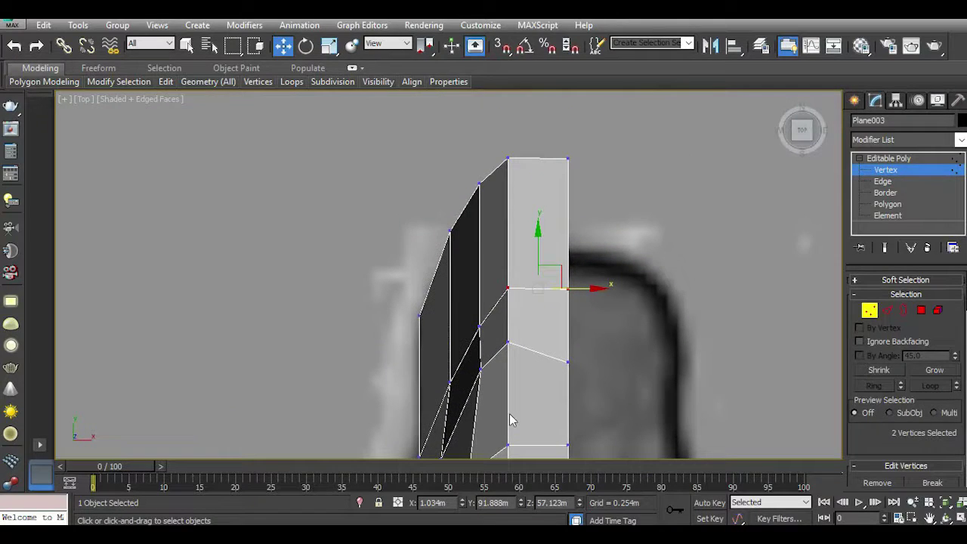
click(890, 311)
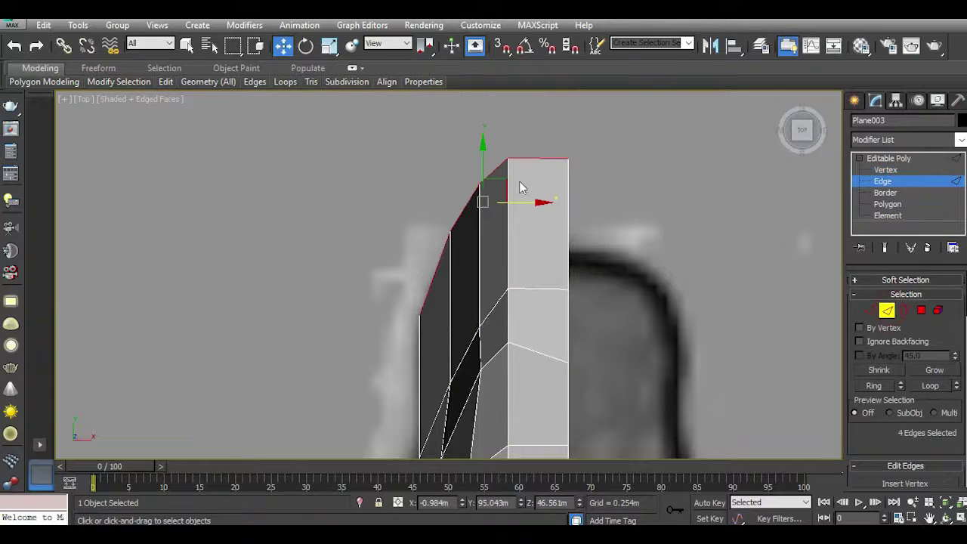
drag(496, 189, 498, 261)
In the side view, reselect the nose-front edges and move them forward and slightly higher.
key(l)
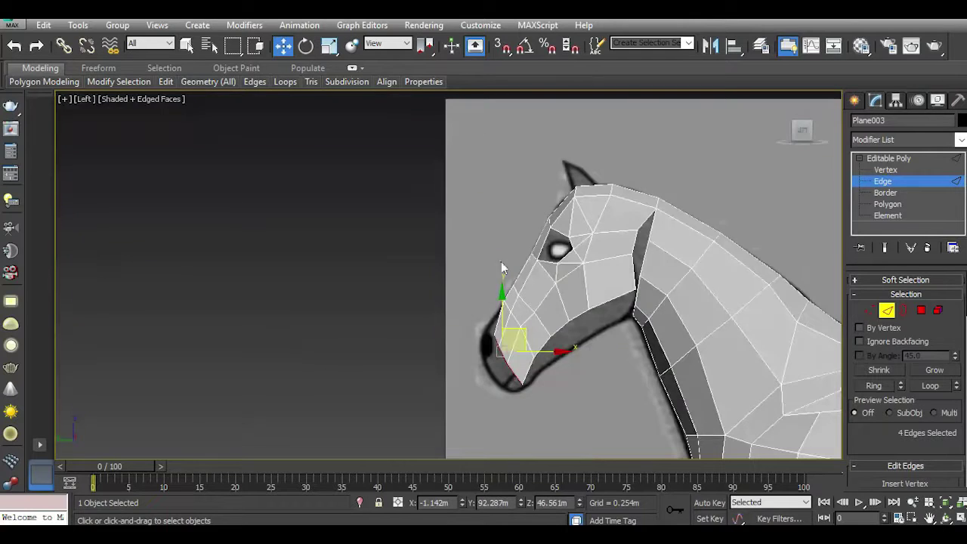
scroll(544, 349, up, 3)
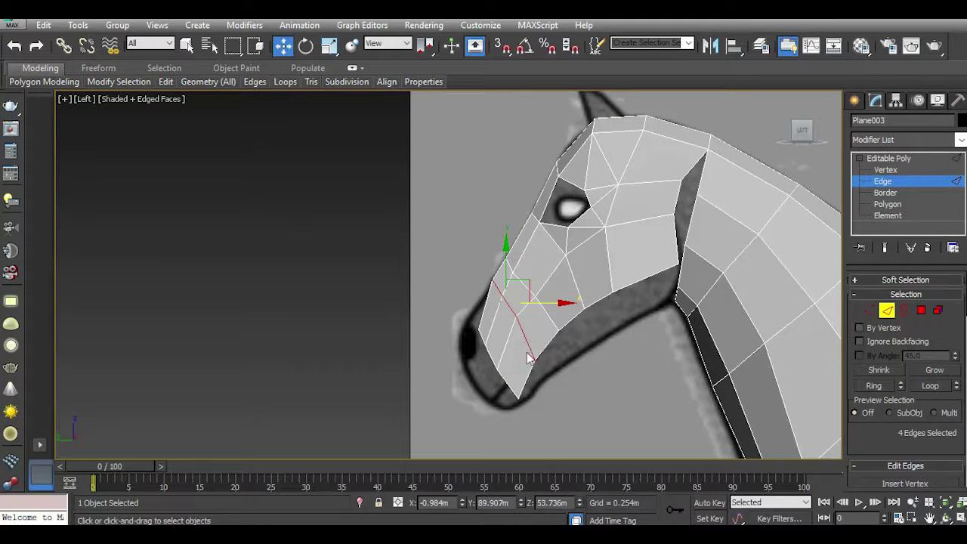
click(10, 47)
click(10, 47)
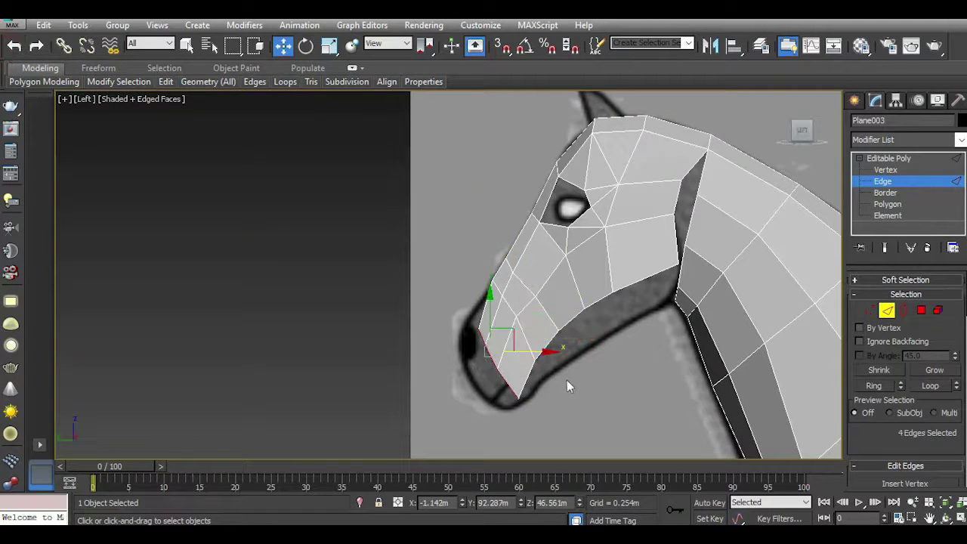
double_click(544, 352)
click(17, 47)
click(17, 47)
drag(532, 354, 514, 351)
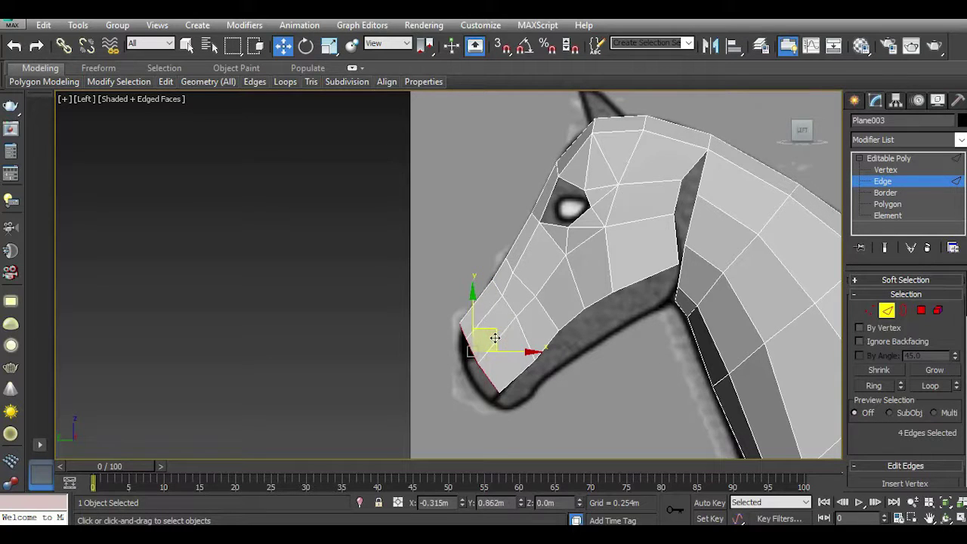
drag(494, 338, 502, 346)
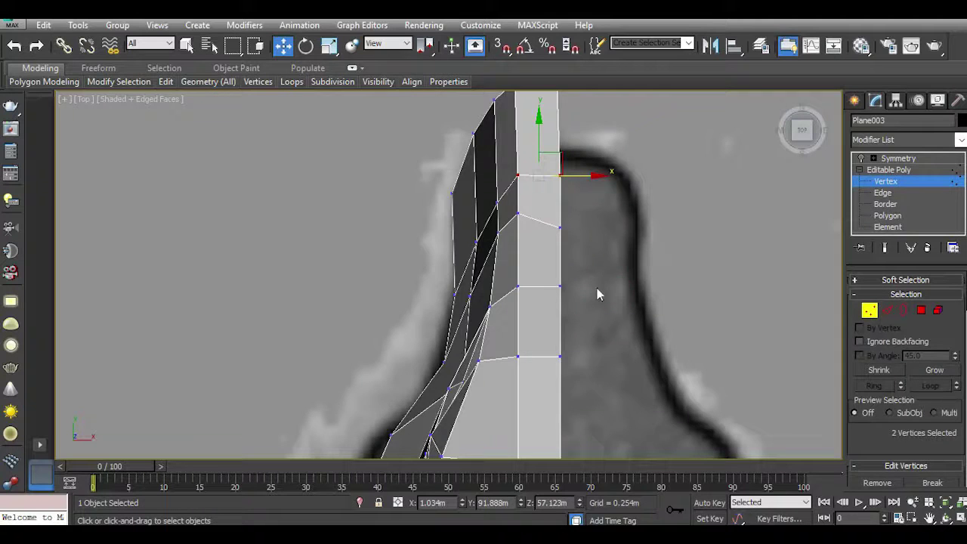
scroll(547, 299, up, 2)
Pull the first muzzle-side vertices inward along X toward the centre line in the Top view.
click(515, 179)
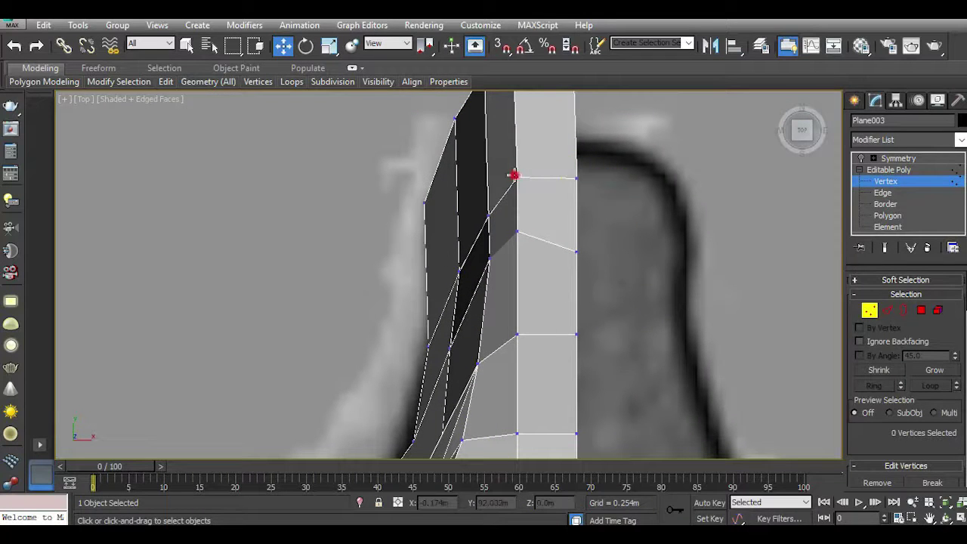
drag(547, 175, 554, 177)
click(517, 233)
drag(547, 233, 557, 232)
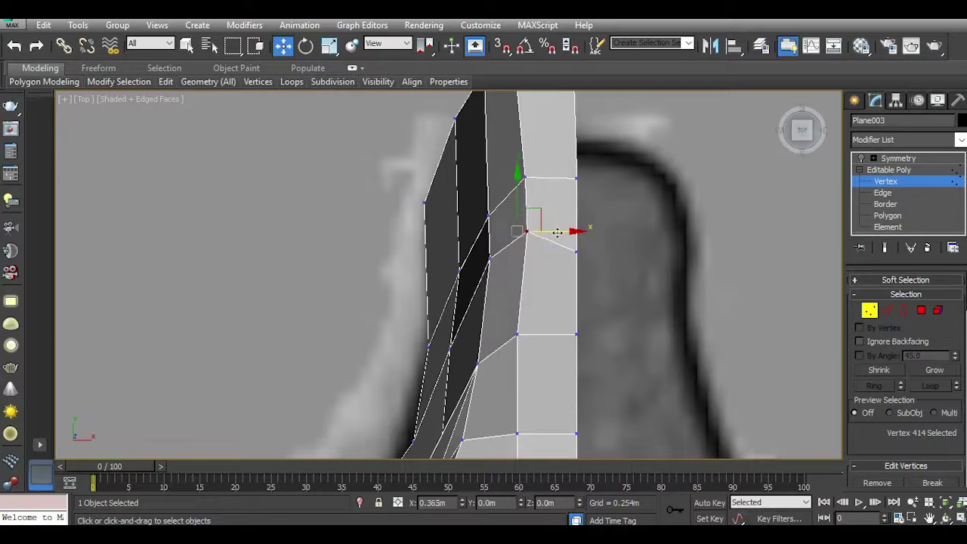
drag(530, 196, 526, 201)
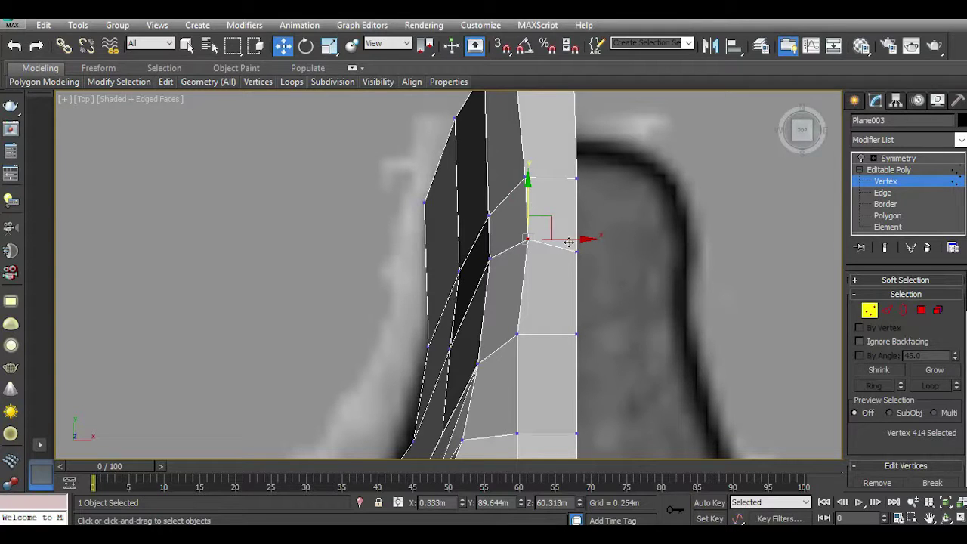
drag(569, 242, 544, 335)
middle_drag(544, 334, 540, 312)
click(532, 296)
drag(567, 296, 577, 301)
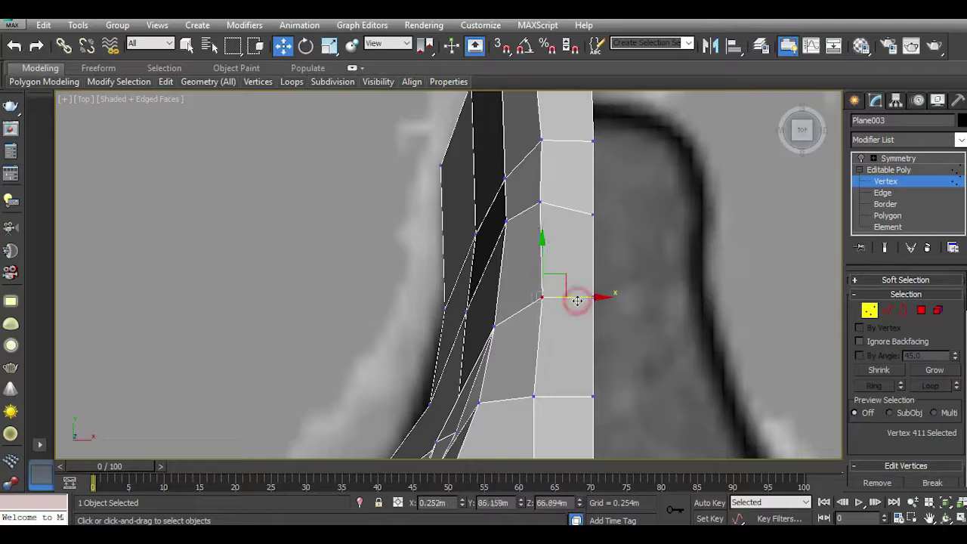
scroll(495, 282, down, 3)
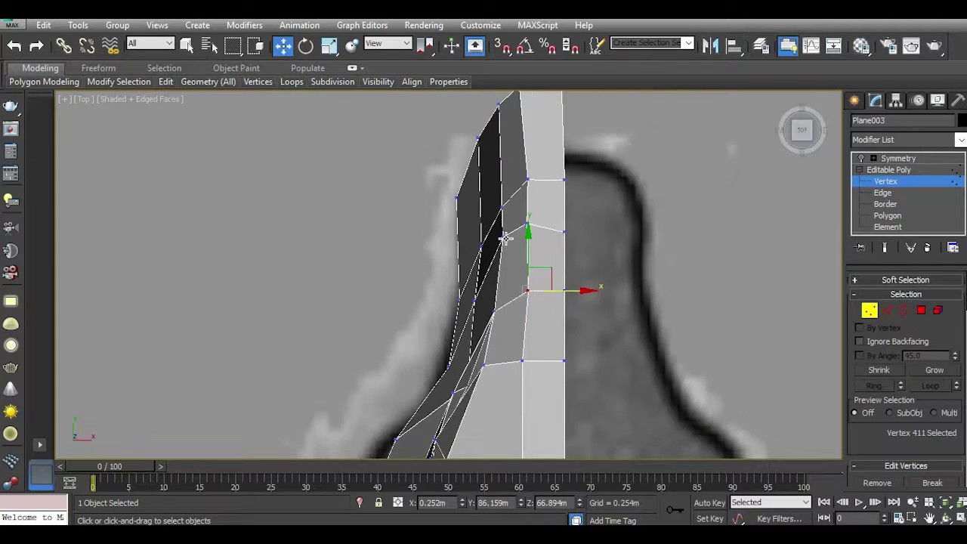
scroll(506, 238, up, 3)
middle_drag(557, 420, 562, 310)
Nudge the remaining muzzle-side vertices inward to hug the nose outline, one by 0.313m.
click(537, 288)
drag(565, 286, 572, 284)
click(482, 293)
drag(483, 293, 501, 293)
middle_drag(547, 277, 547, 343)
click(500, 283)
drag(535, 283, 542, 283)
middle_drag(543, 284, 531, 363)
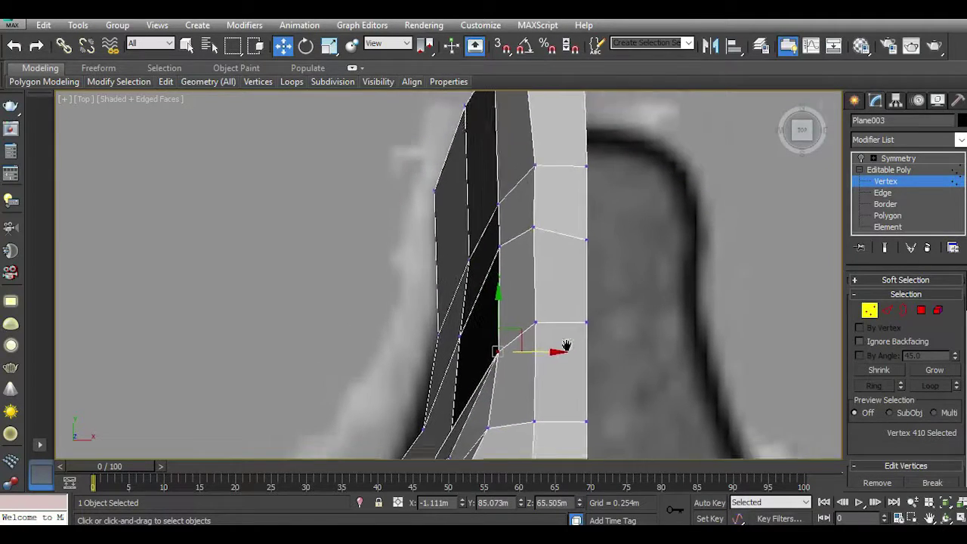
click(500, 255)
drag(532, 257, 538, 257)
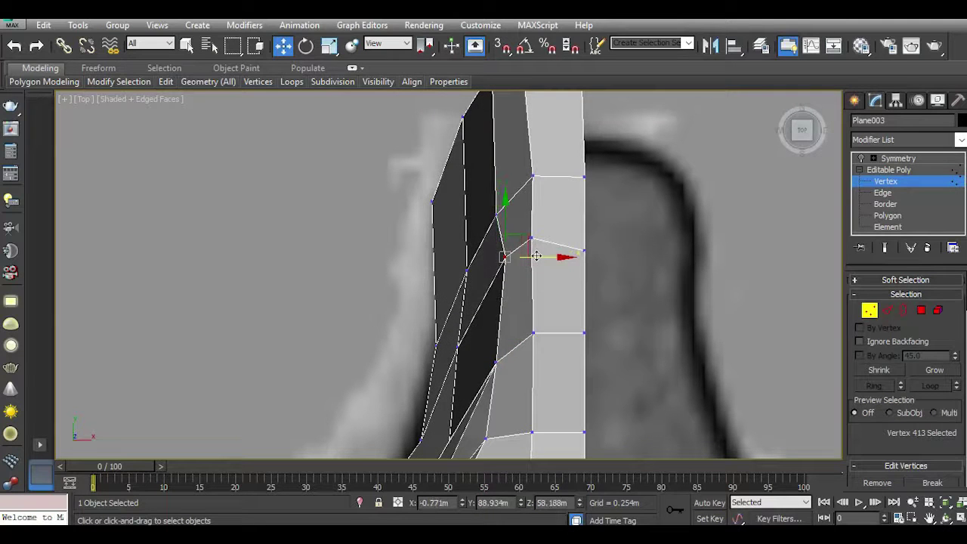
middle_drag(560, 254, 505, 282)
click(488, 268)
scroll(528, 270, down, 3)
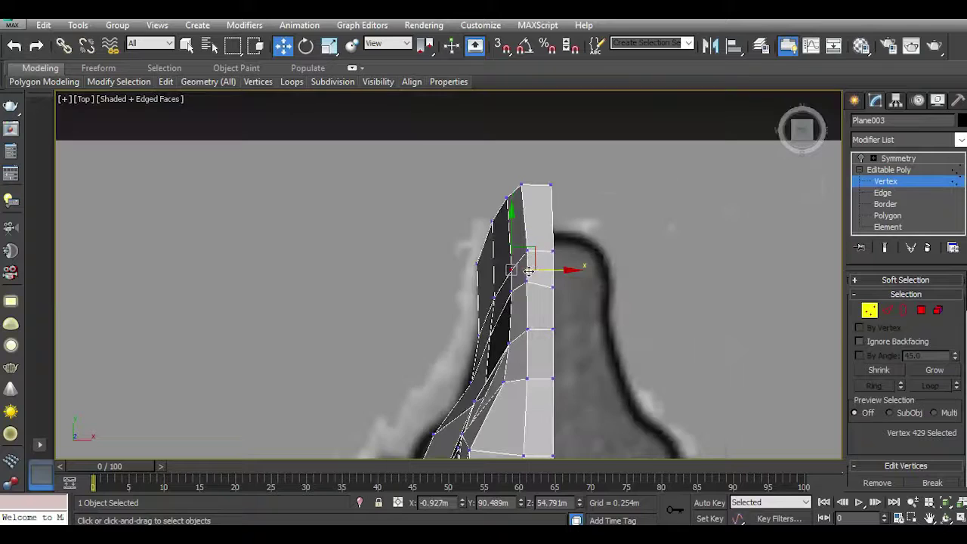
Orbit around the head in Perspective to check its shape, then return to the Left view.
key(l)
key(p)
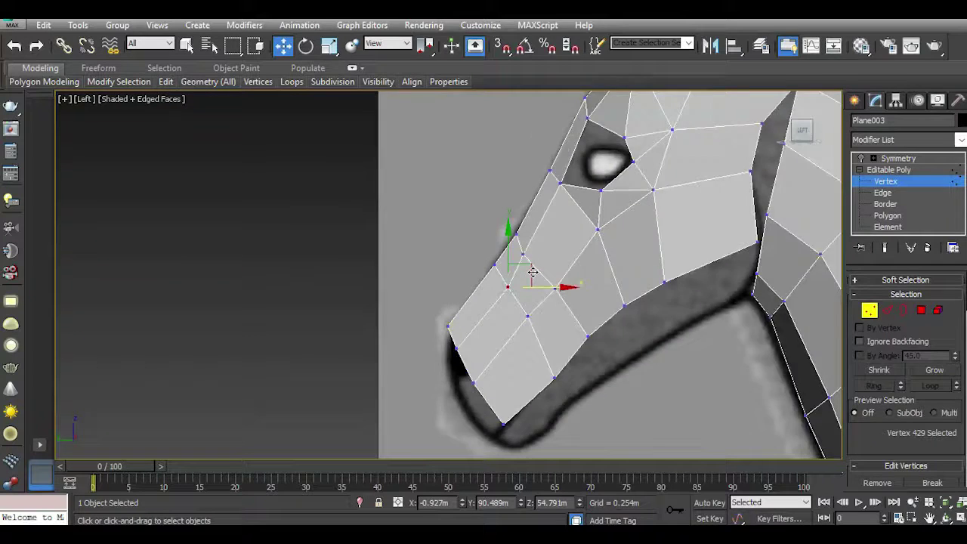
scroll(646, 275, up, 3)
mouse_move(797, 144)
mouse_down()
mouse_move(108, 122)
mouse_move(113, 132)
mouse_up()
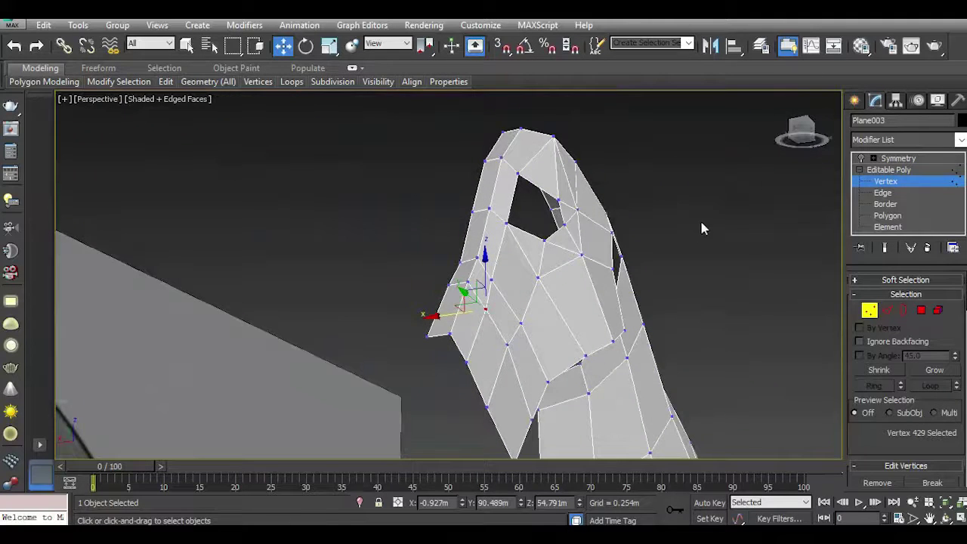
key(l)
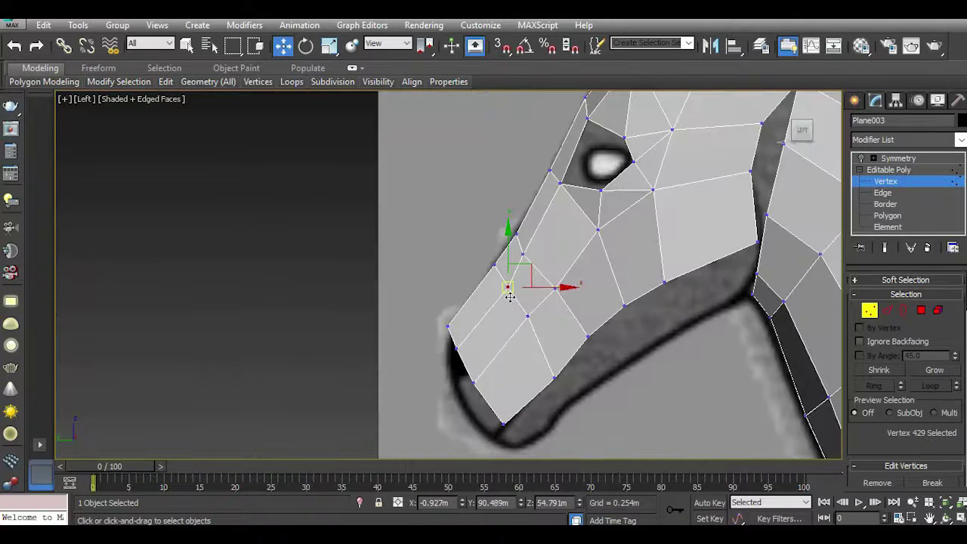
middle_drag(508, 297, 505, 335)
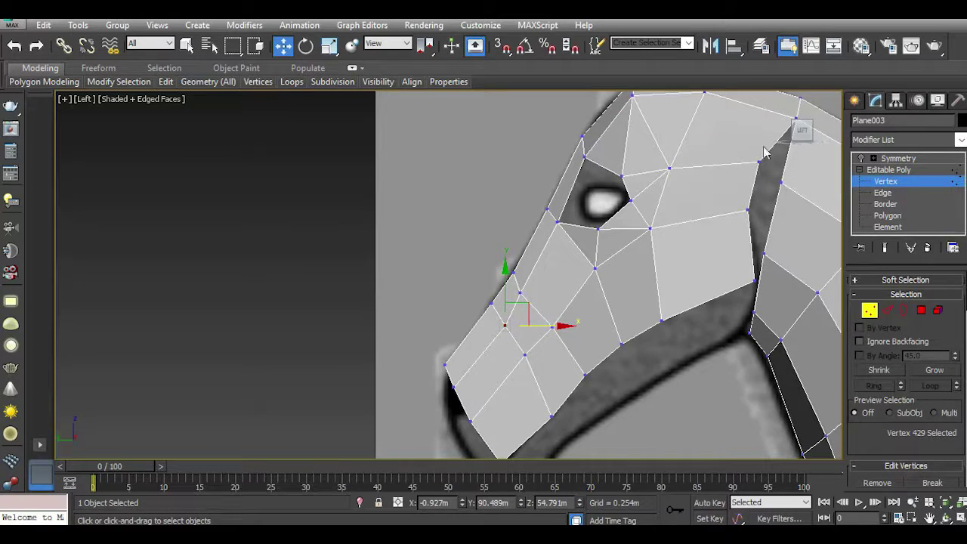
drag(799, 135, 459, 372)
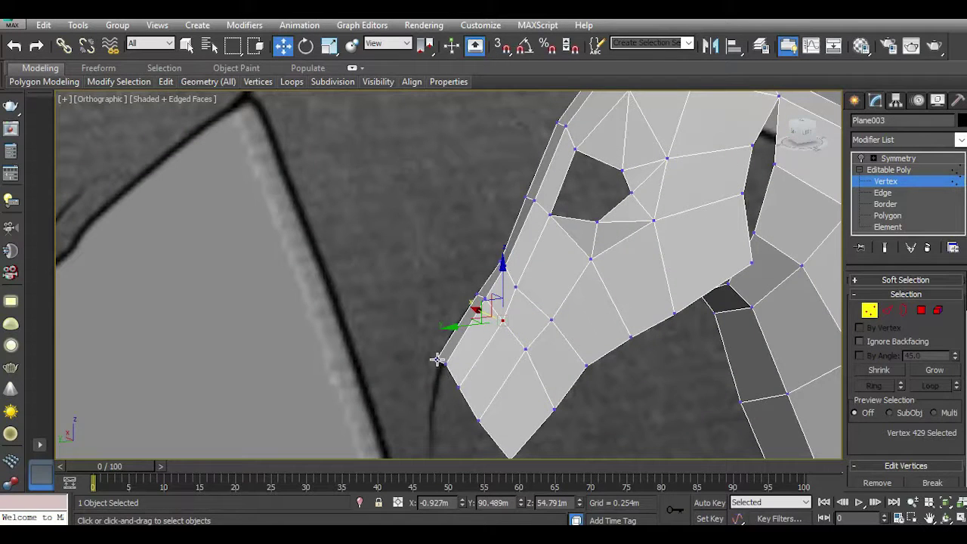
Move the nose-front and upper-nose outline vertices onto the side reference edge.
click(437, 360)
key(l)
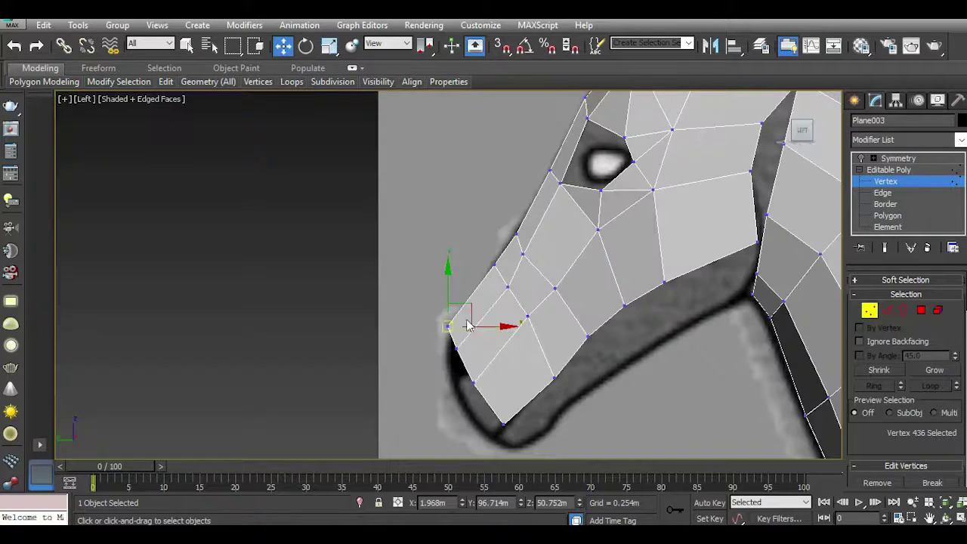
scroll(468, 325, up, 2)
scroll(444, 332, up, 3)
mouse_move(446, 328)
mouse_down()
mouse_move(472, 326)
mouse_move(479, 340)
mouse_up()
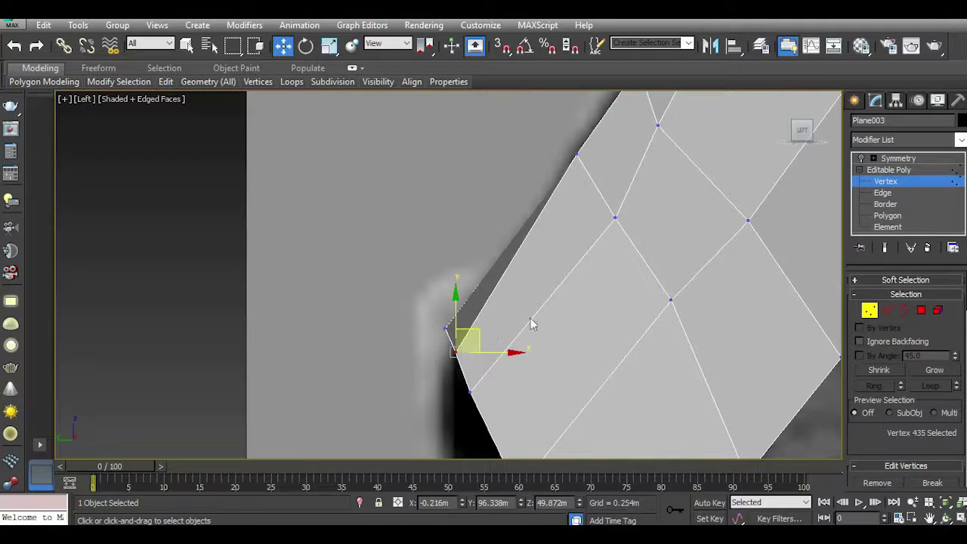
middle_drag(602, 269, 555, 340)
click(527, 226)
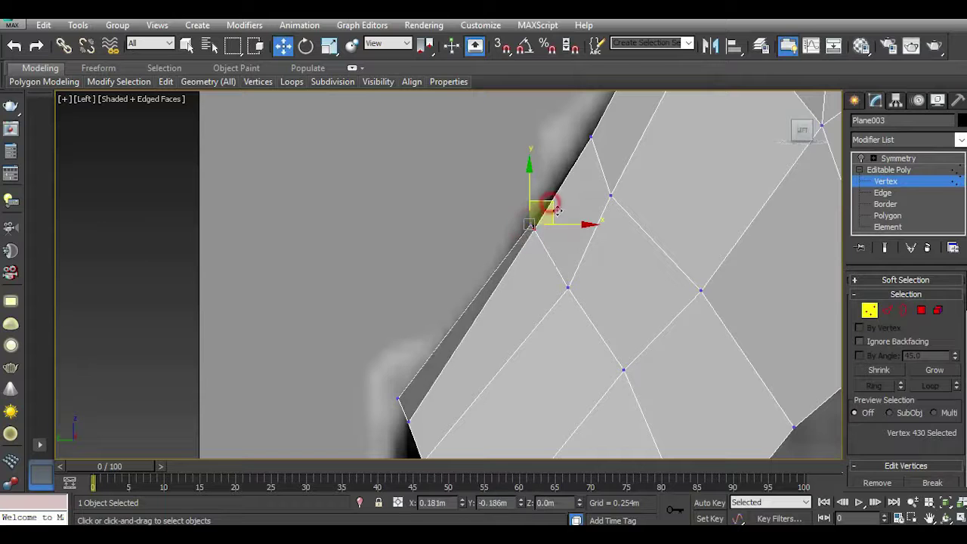
drag(545, 213, 563, 220)
middle_drag(608, 264, 544, 382)
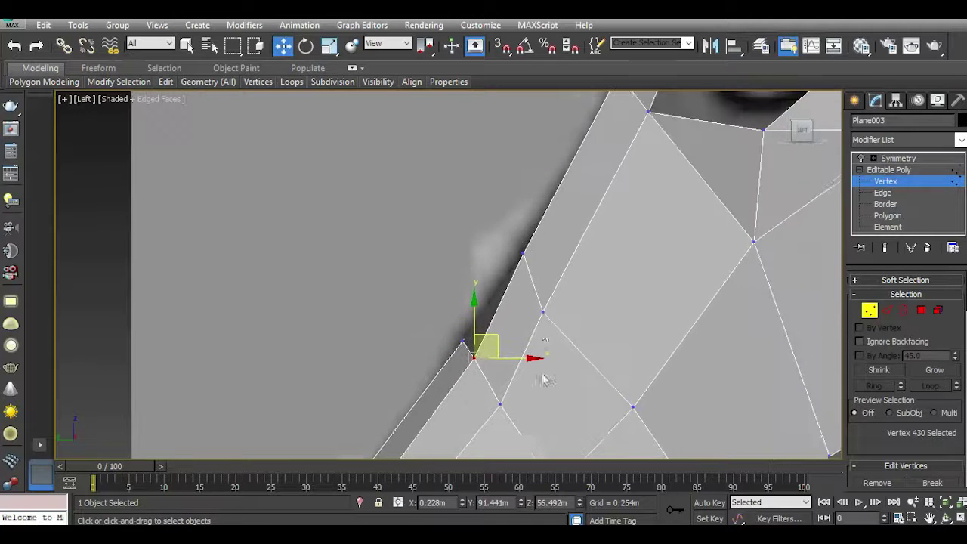
click(522, 255)
drag(545, 240, 559, 261)
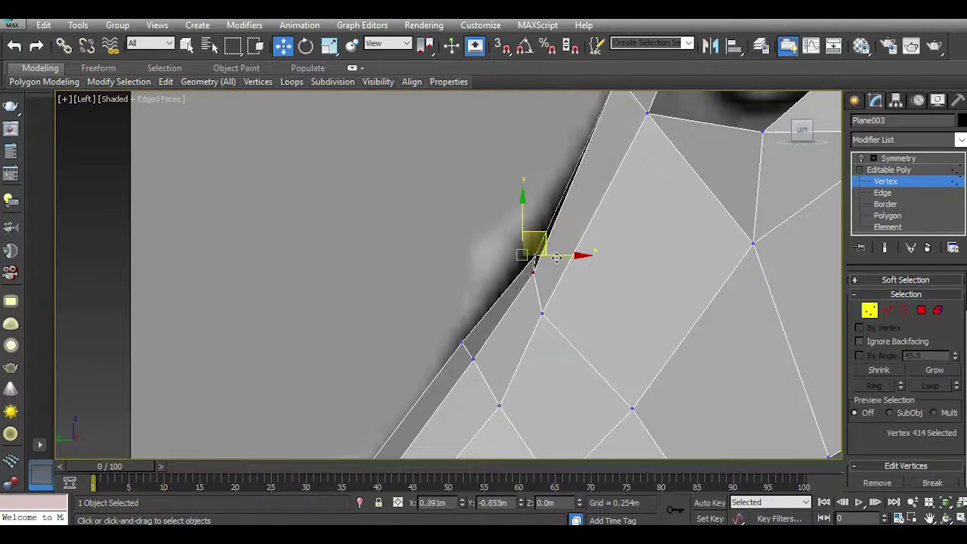
Fit the forehead and brow vertices to the reference outline and lower the top-of-head vertex slightly.
middle_drag(615, 151, 573, 281)
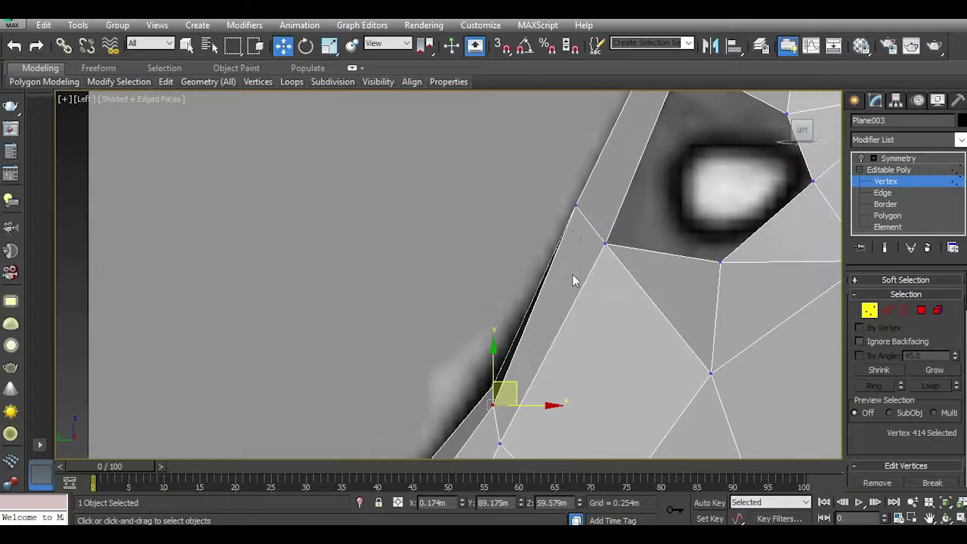
click(577, 207)
click(601, 199)
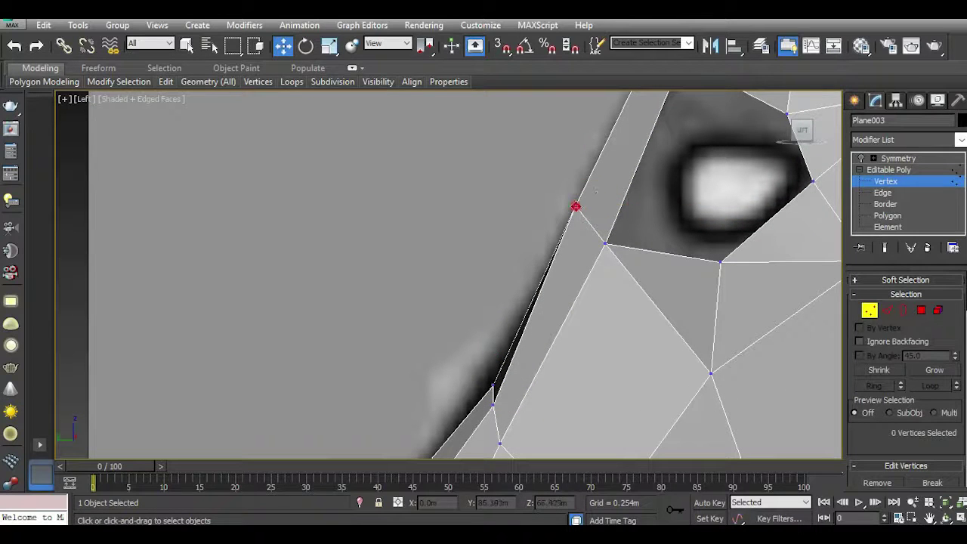
click(576, 207)
drag(577, 209, 585, 215)
mouse_move(589, 240)
middle_down()
mouse_move(505, 322)
mouse_move(484, 376)
middle_up()
middle_drag(551, 184, 528, 229)
click(517, 233)
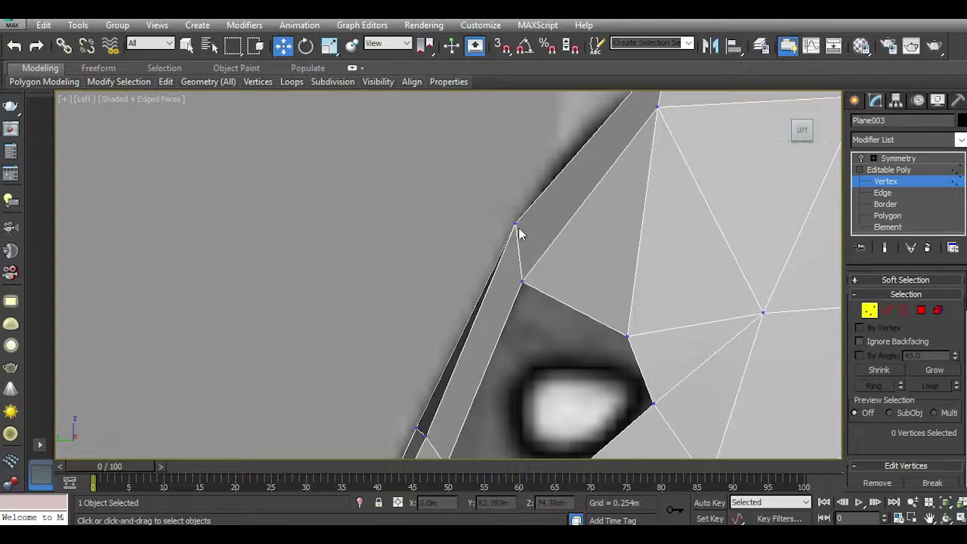
click(516, 223)
middle_drag(542, 235, 457, 369)
click(585, 166)
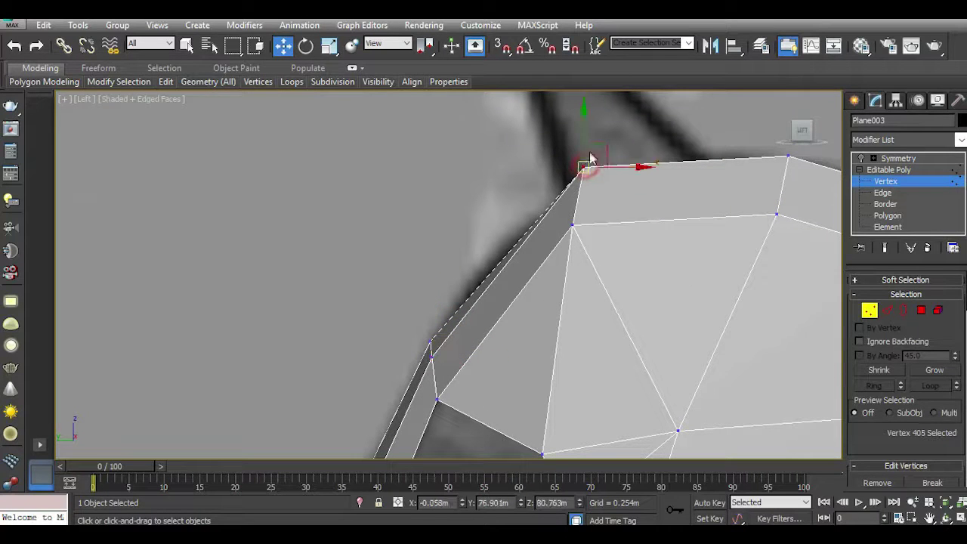
drag(586, 136, 587, 145)
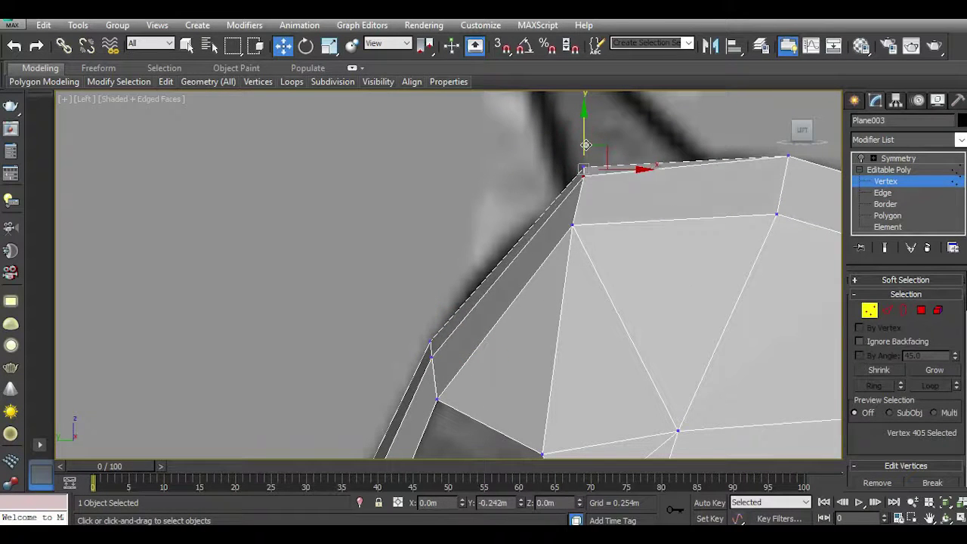
Pull the outline vertices below the eye and further down the nose onto the reference edge.
scroll(584, 163, down, 2)
middle_drag(485, 329, 589, 212)
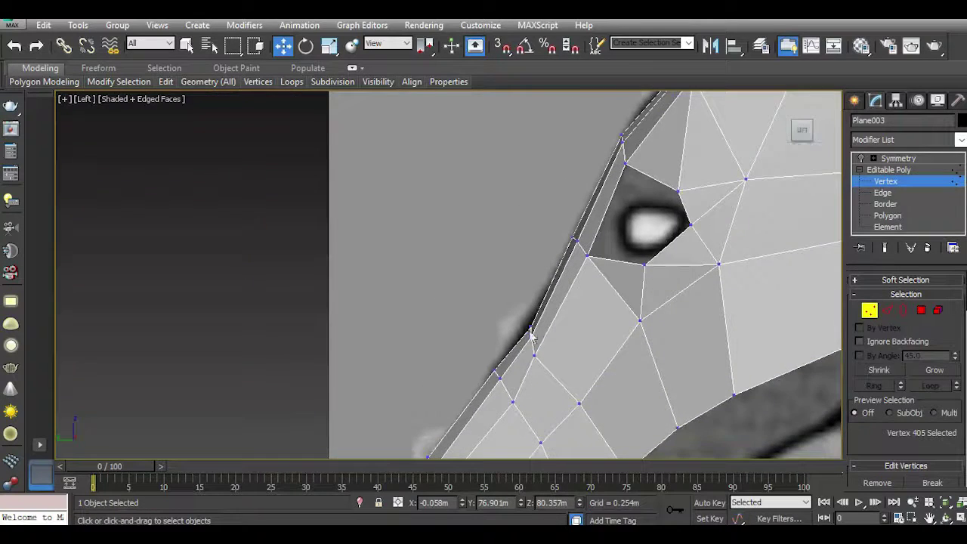
scroll(531, 331, up, 3)
click(538, 317)
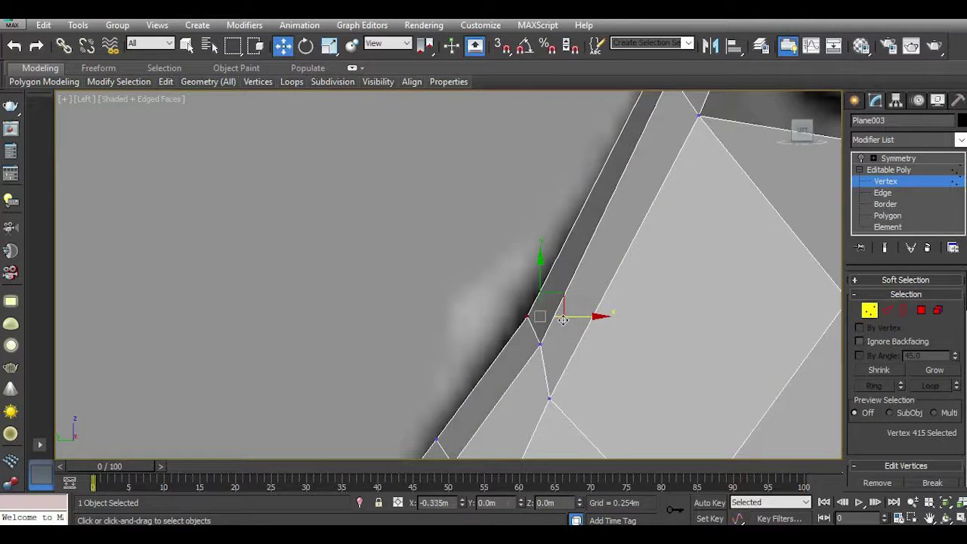
drag(538, 317, 508, 316)
scroll(581, 230, down, 3)
scroll(545, 297, up, 3)
click(516, 313)
drag(516, 313, 518, 310)
mouse_move(452, 440)
middle_down()
mouse_move(486, 406)
mouse_move(423, 453)
middle_up()
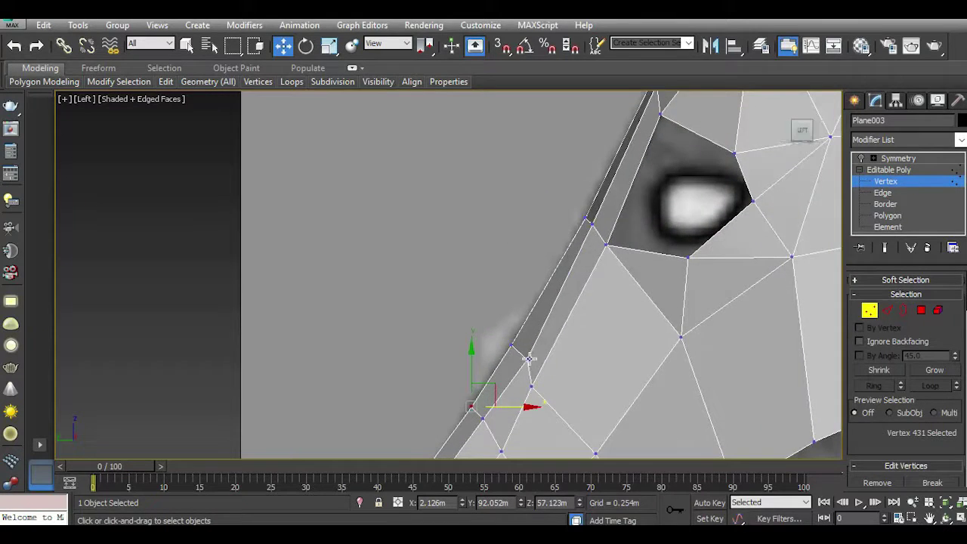
Turn off Use NURMS in the ribbon's Edit panel.
scroll(525, 362, down, 2)
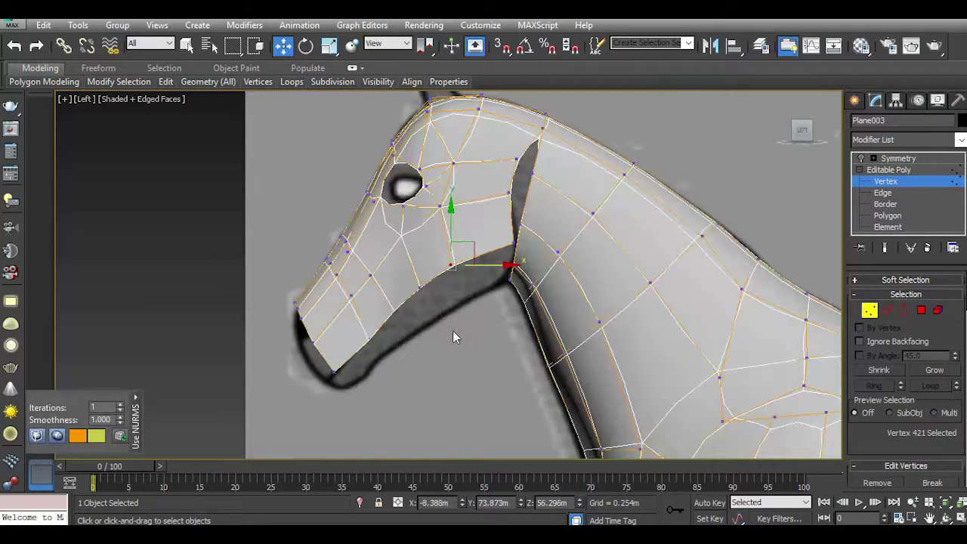
click(166, 82)
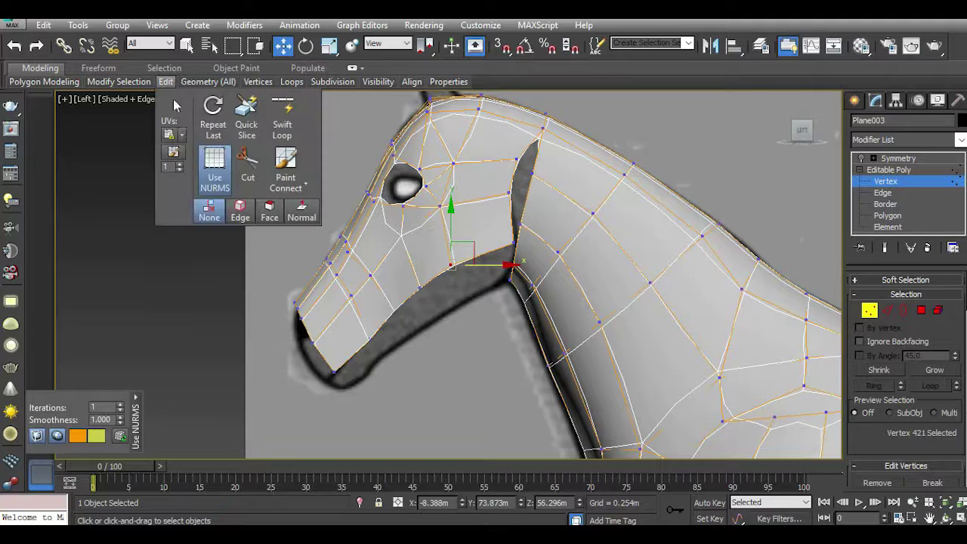
click(212, 169)
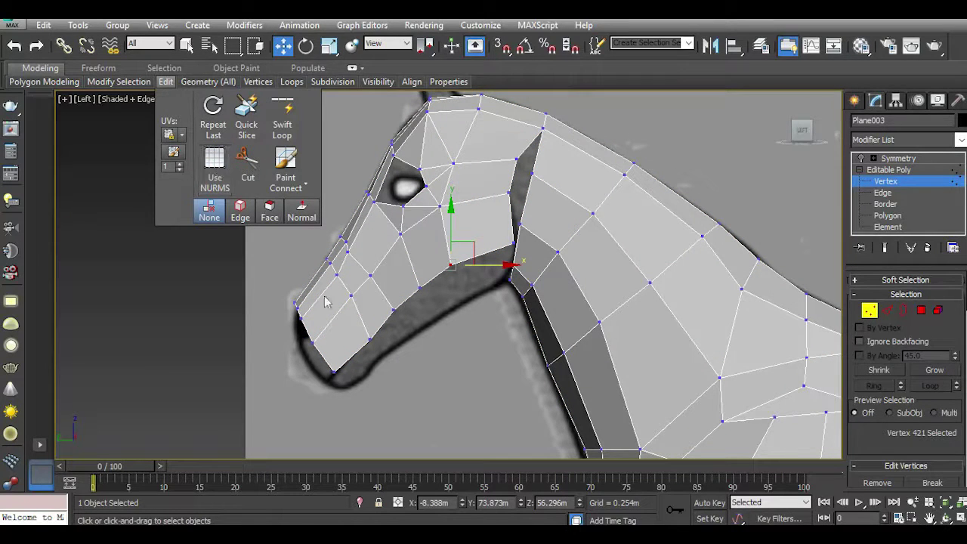
In Edge mode, select the five lower-jaw edges and move them down.
click(888, 311)
click(364, 345)
ctrl+click(381, 327)
ctrl+click(399, 305)
ctrl+click(430, 280)
ctrl+click(467, 260)
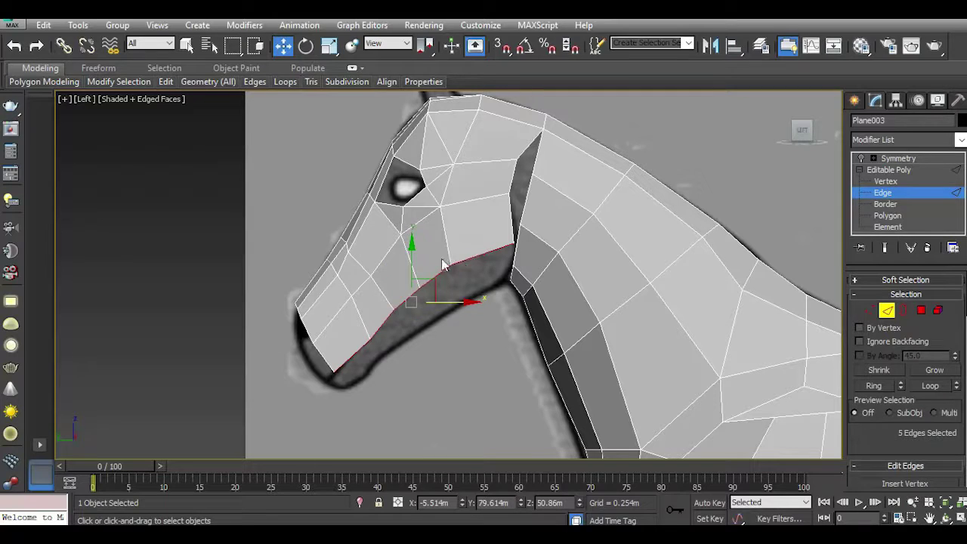
drag(413, 255, 420, 296)
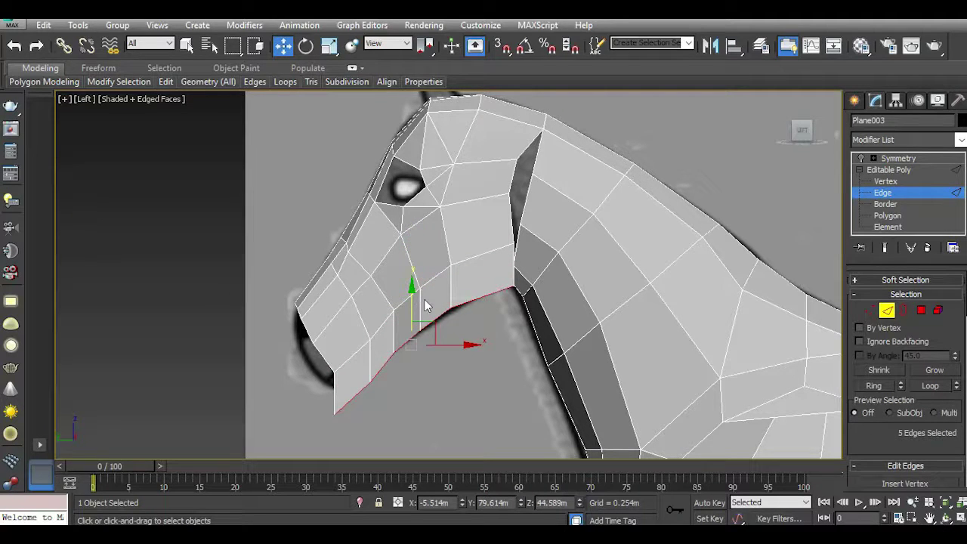
scroll(457, 329, up, 3)
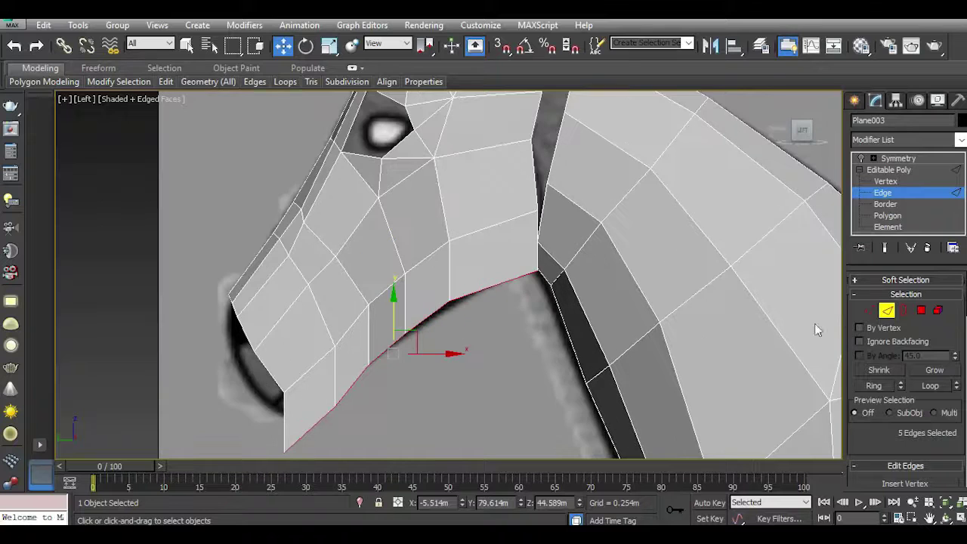
Move the jaw-underside vertices, from the rear to the chin tip, onto the reference jawline.
click(869, 310)
mouse_move(450, 394)
middle_down()
mouse_move(514, 341)
mouse_move(521, 286)
middle_up()
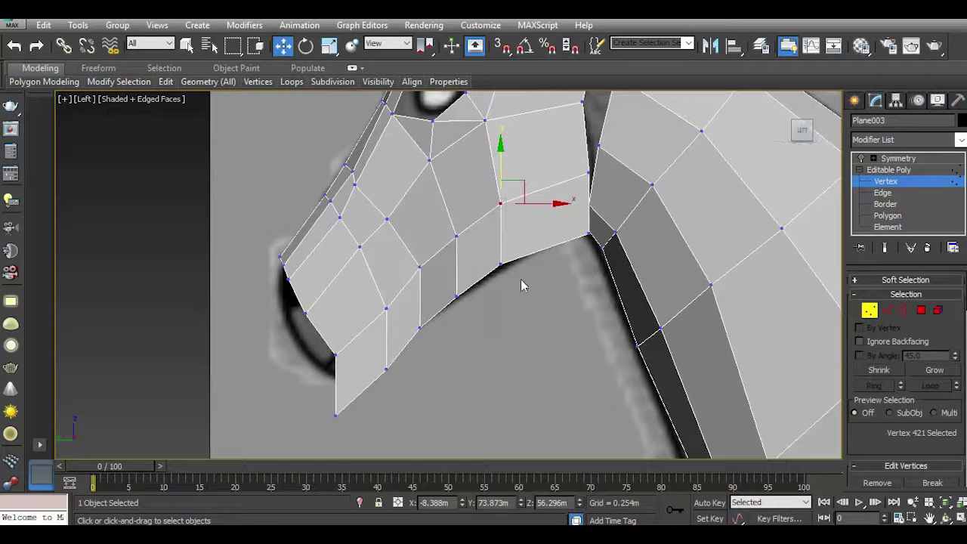
click(501, 267)
drag(503, 261, 527, 255)
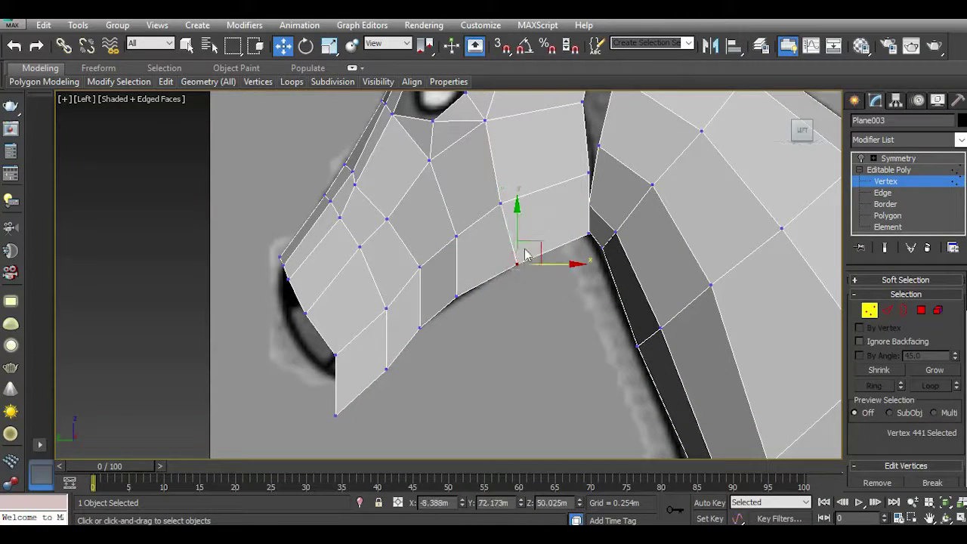
click(456, 296)
mouse_move(482, 288)
mouse_down()
mouse_move(498, 287)
mouse_move(475, 257)
mouse_up()
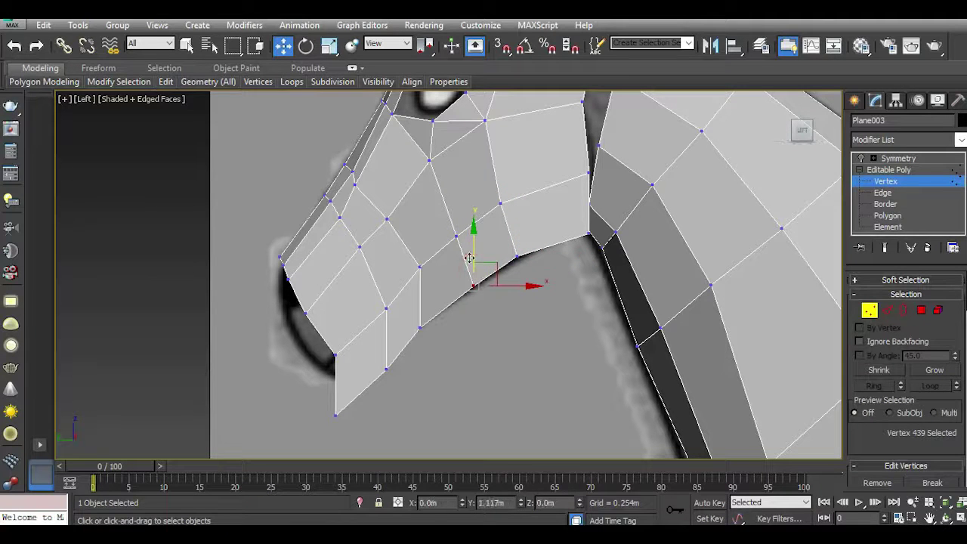
click(418, 329)
mouse_move(418, 325)
mouse_down()
mouse_move(434, 322)
mouse_move(432, 286)
mouse_up()
click(387, 368)
drag(388, 371, 430, 364)
drag(397, 334, 396, 306)
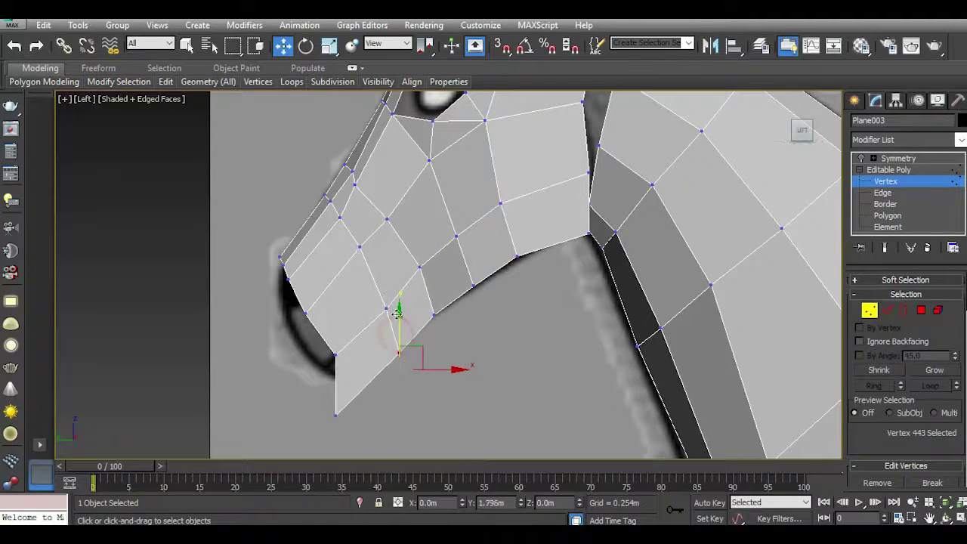
click(335, 416)
mouse_move(361, 398)
mouse_down()
mouse_move(390, 396)
mouse_move(355, 337)
mouse_up()
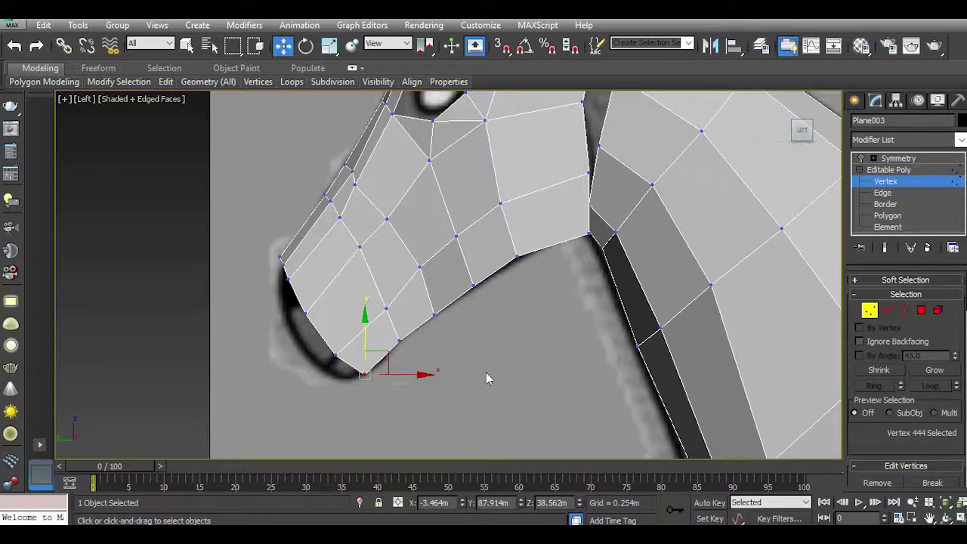
Tuck the jaw-corner vertex in against the neck, then return to Edge mode in Perspective.
middle_drag(485, 373, 425, 408)
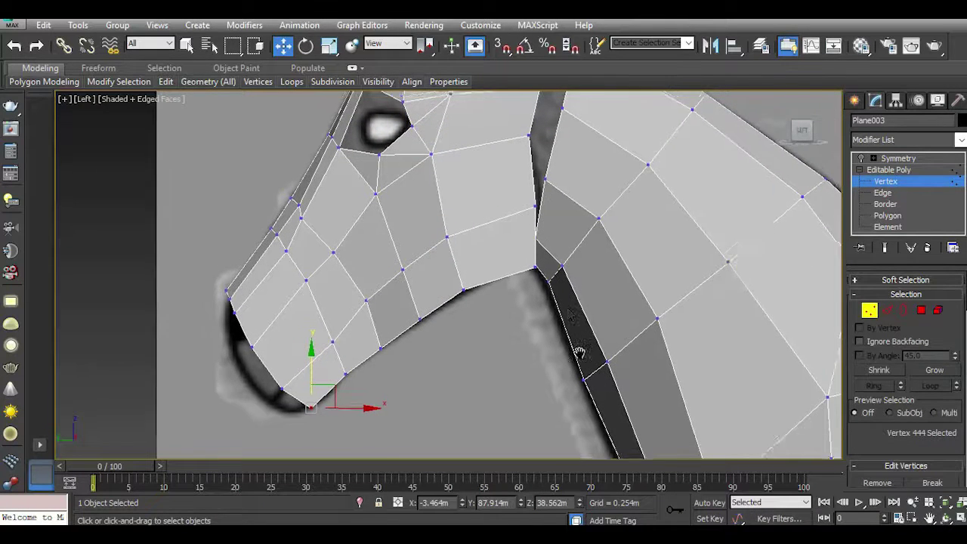
middle_drag(483, 366, 500, 459)
click(550, 356)
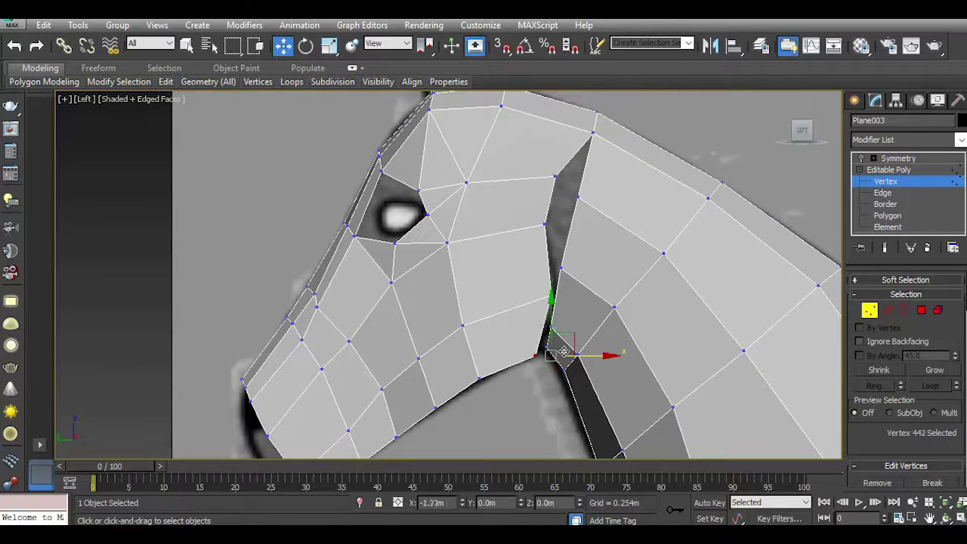
drag(551, 332, 532, 330)
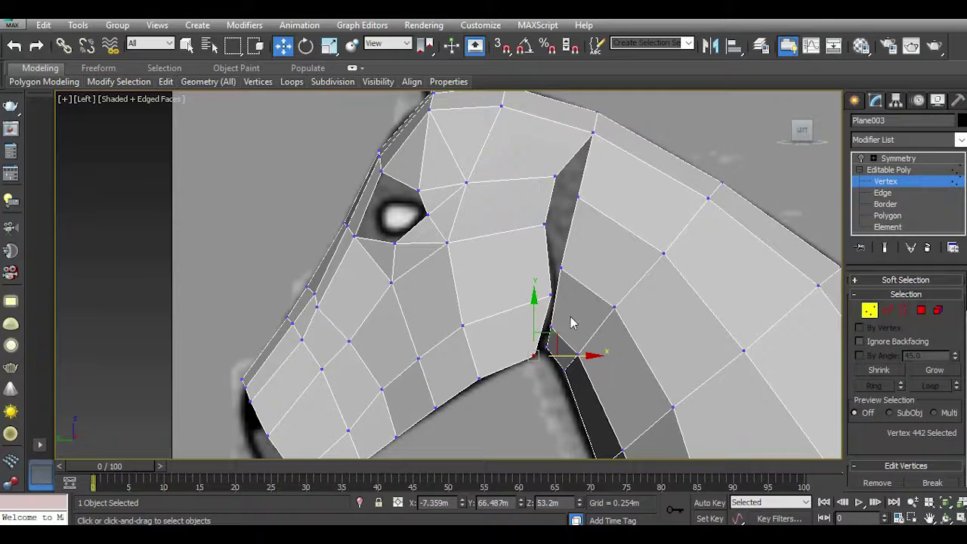
scroll(570, 323, down, 2)
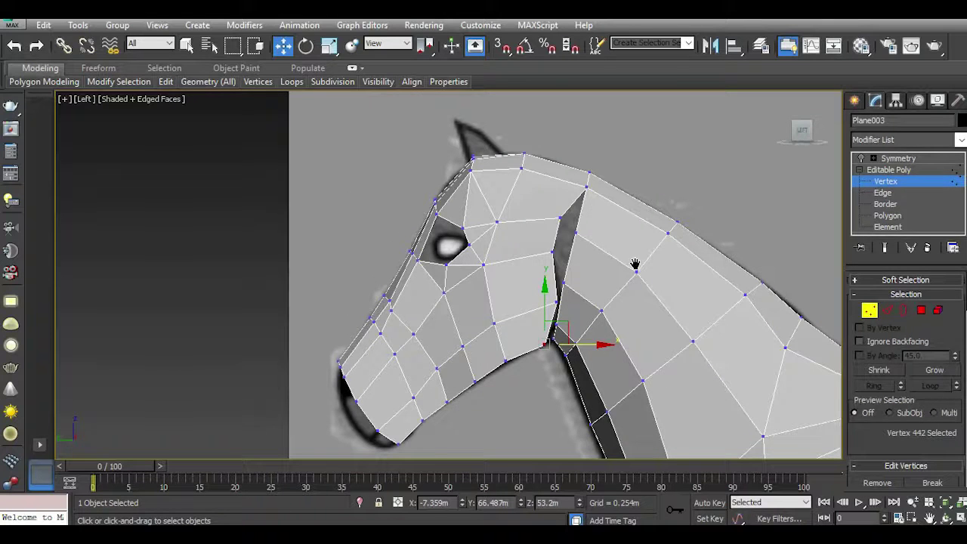
middle_drag(635, 264, 642, 284)
click(888, 310)
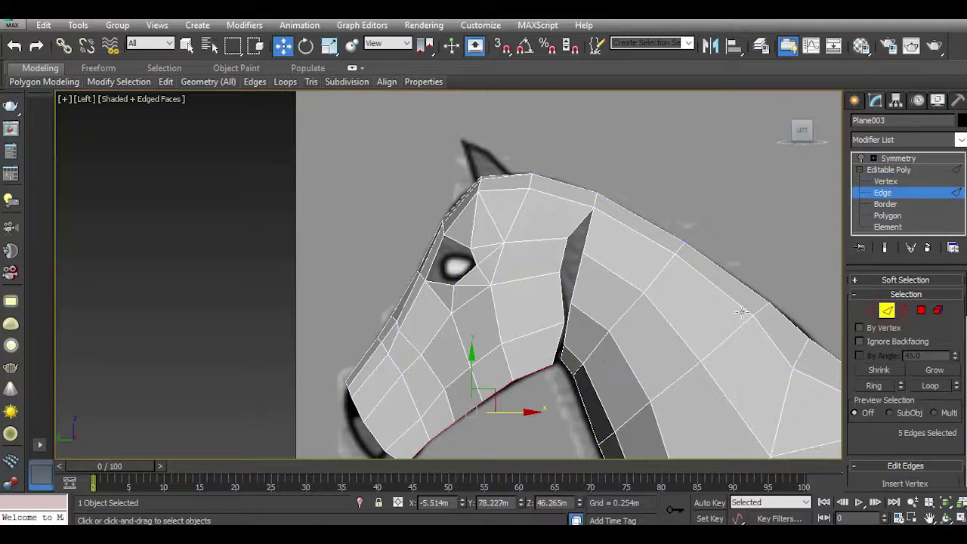
key(p)
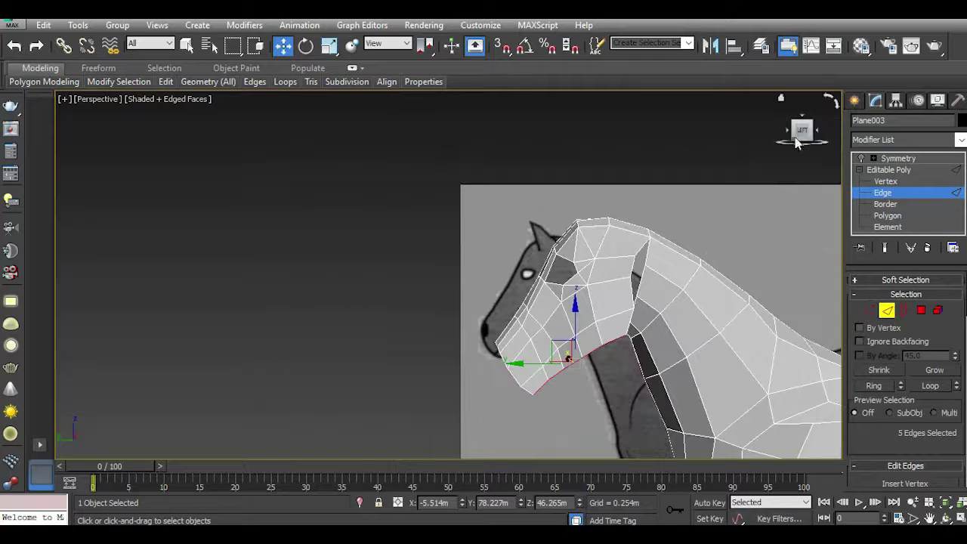
drag(797, 144, 812, 136)
Shift the selected lower-jaw edges sideways along X to widen the jaw.
scroll(522, 342, up, 5)
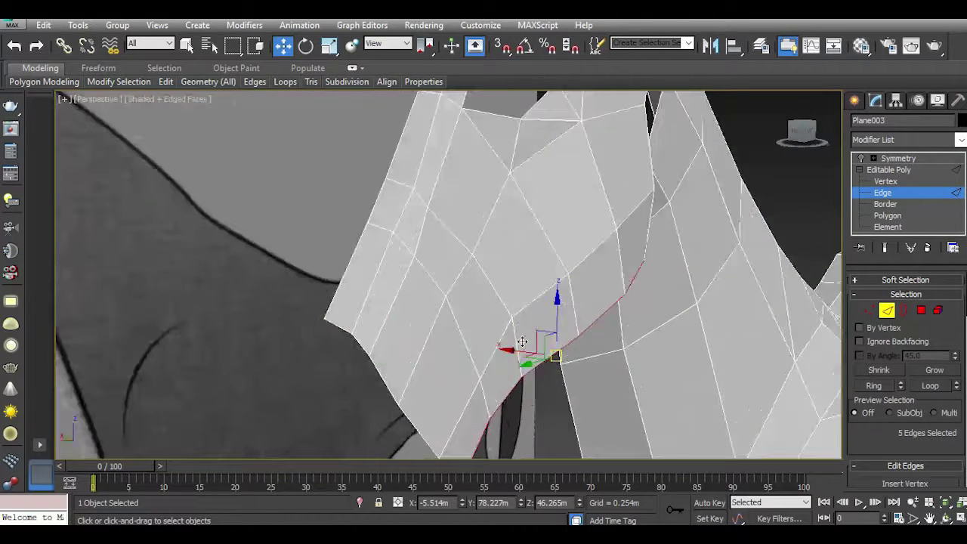
drag(518, 349, 488, 346)
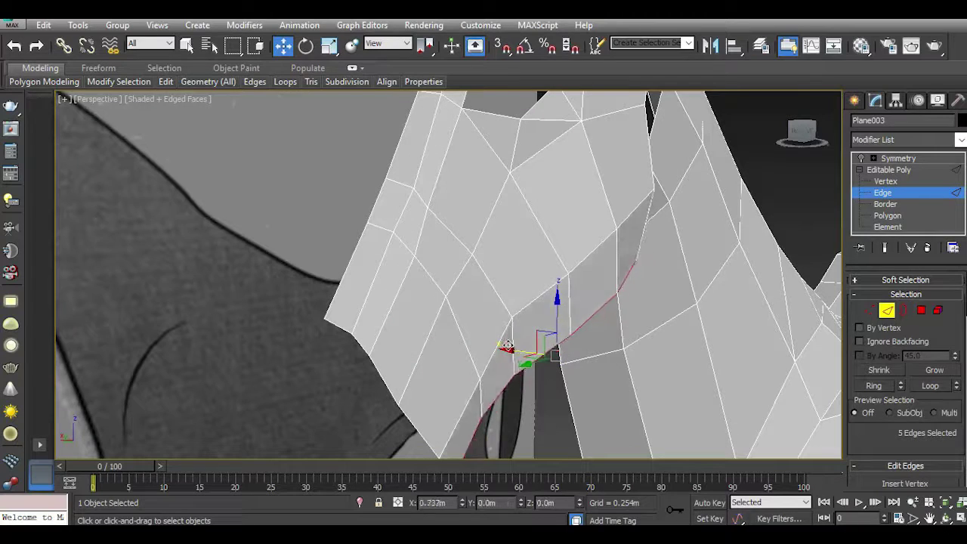
mouse_move(791, 134)
mouse_down()
mouse_move(801, 140)
mouse_move(655, 282)
mouse_up()
scroll(613, 181, down, 3)
scroll(719, 166, down, 3)
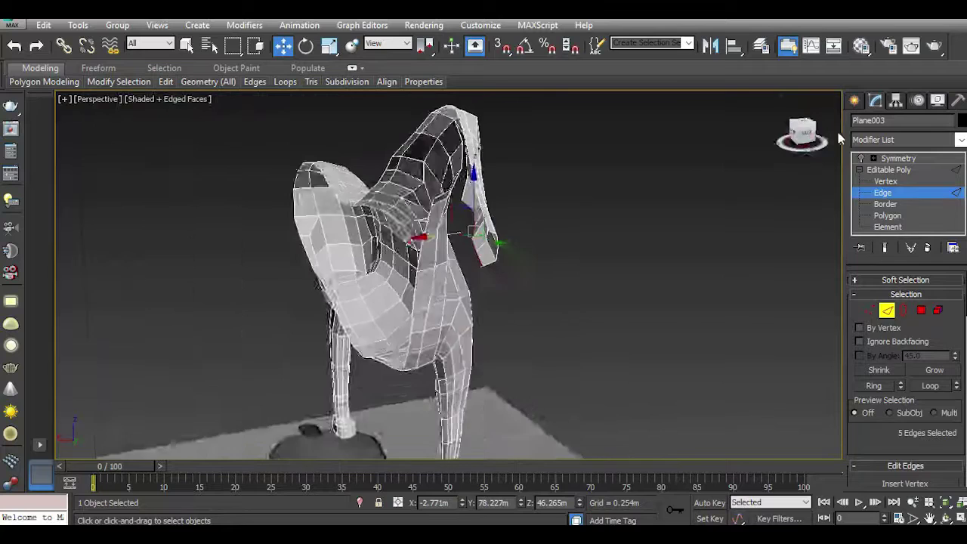
scroll(655, 286, up, 2)
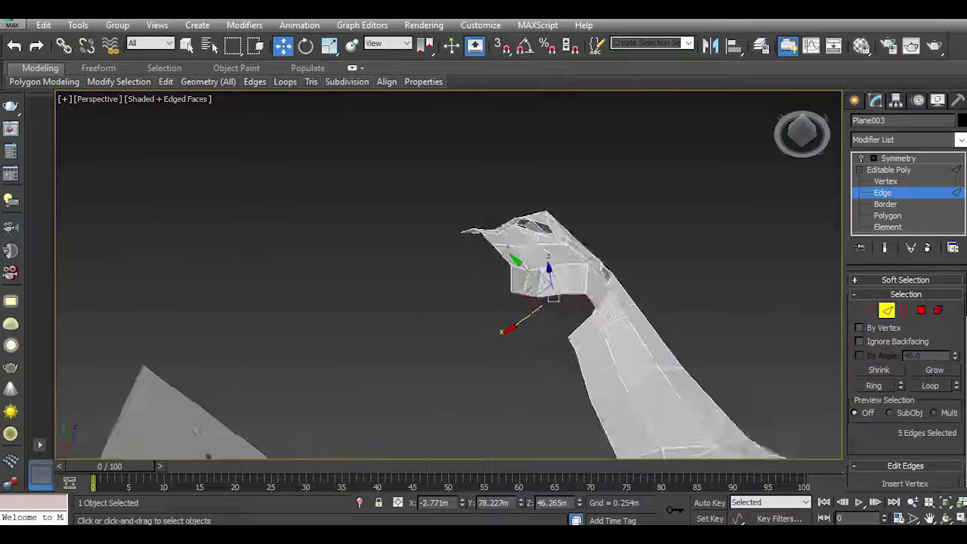
scroll(588, 325, up, 3)
drag(448, 296, 430, 306)
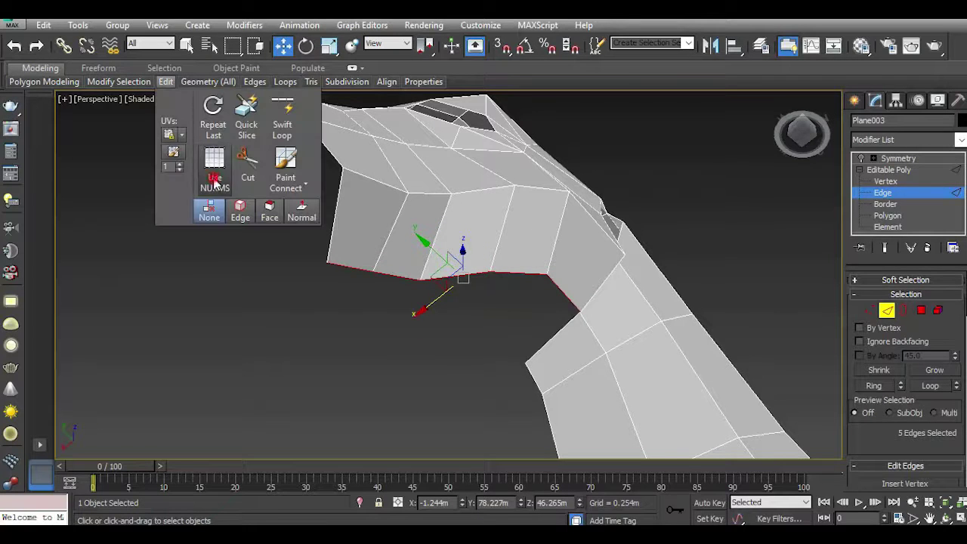
Preview with Use NURMS on, turn it off, and Shift-drag the jaw edges into a new strip.
click(214, 163)
mouse_move(800, 151)
mouse_down()
mouse_move(839, 146)
mouse_move(238, 112)
mouse_up()
click(212, 162)
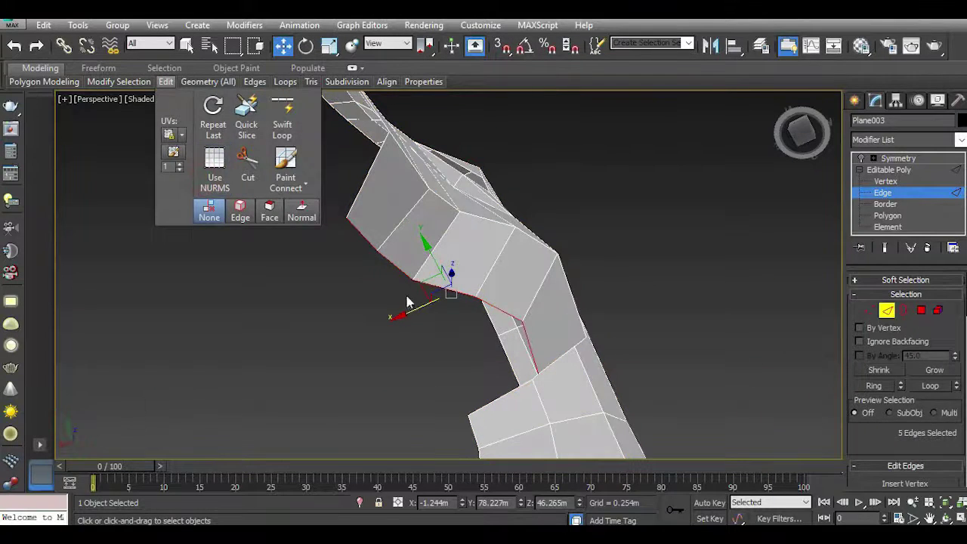
mouse_move(412, 310)
shift+mouse_down()
mouse_move(341, 328)
mouse_move(340, 315)
mouse_move(374, 316)
shift+mouse_up()
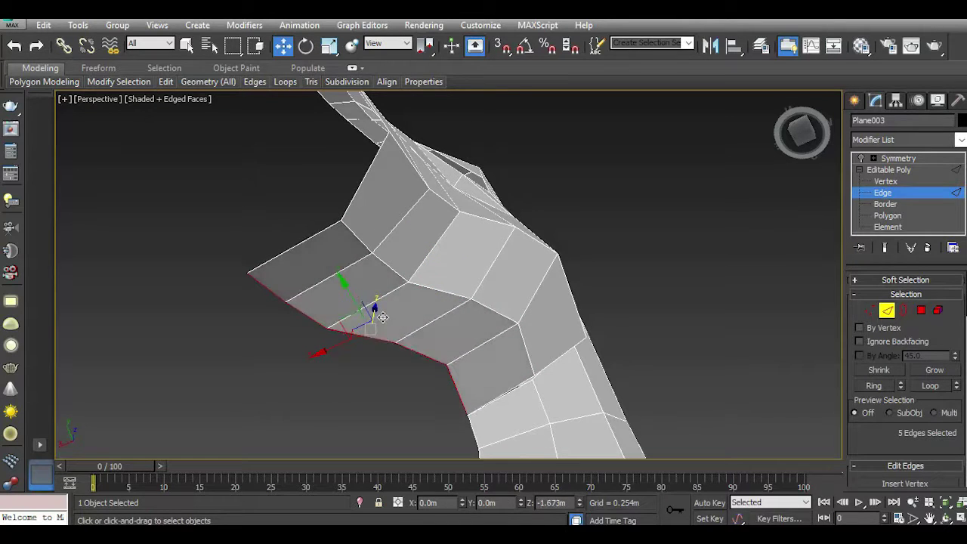
scroll(572, 280, down, 1)
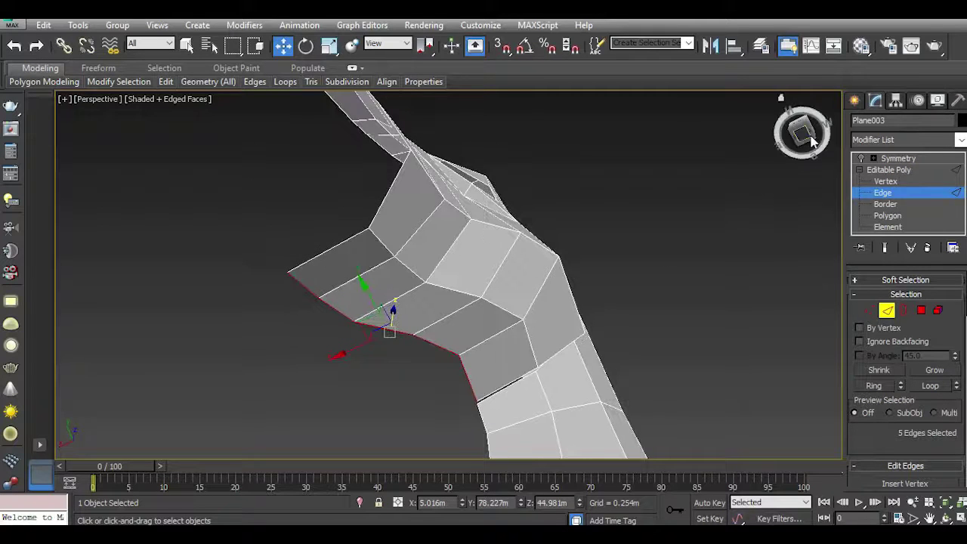
In the Left view at Vertex level, move the jaw vertex near the chin to match the reference.
key(l)
scroll(554, 350, up, 5)
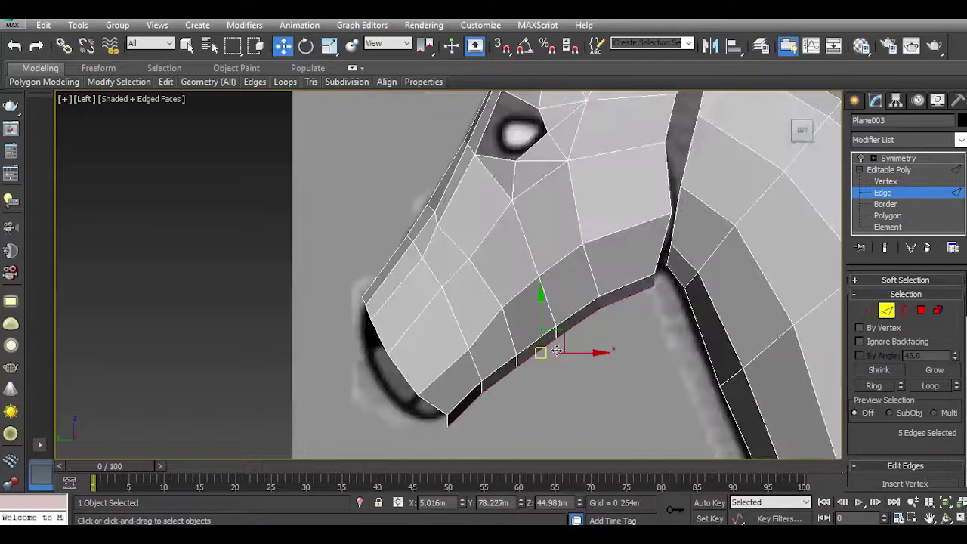
click(872, 310)
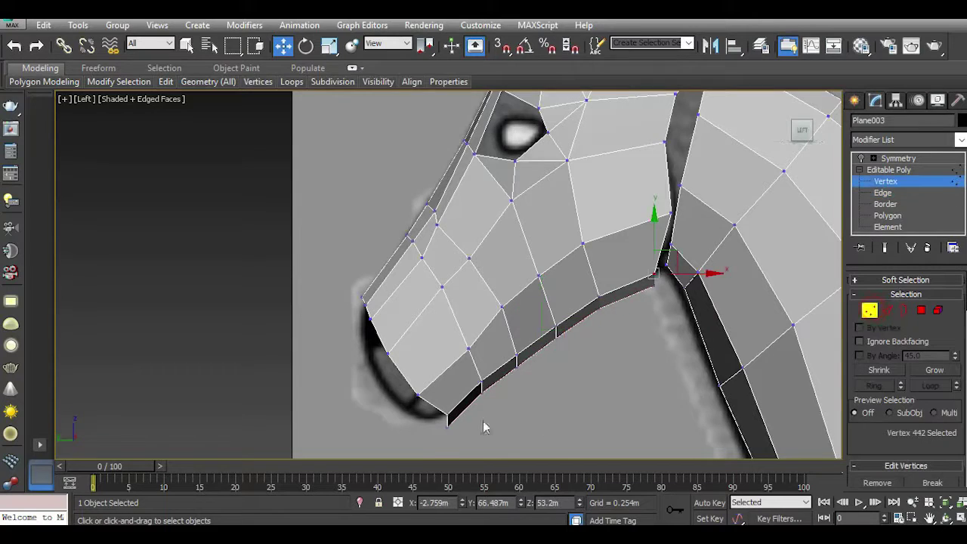
scroll(439, 442, up, 3)
mouse_move(456, 396)
mouse_down()
mouse_move(465, 412)
mouse_move(457, 376)
mouse_up()
scroll(423, 362, down, 3)
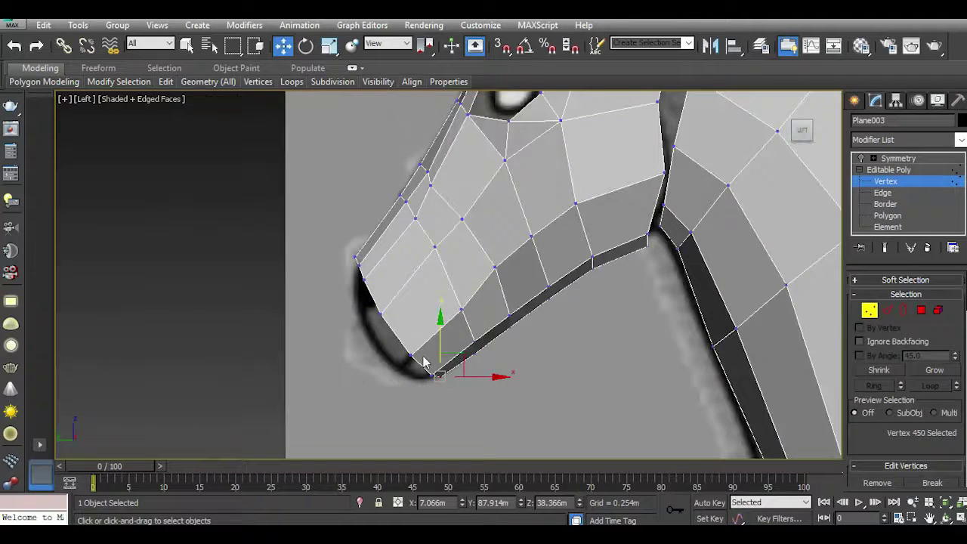
scroll(511, 296, up, 2)
scroll(499, 298, up, 2)
Lower the mid-snout vertex and slide the vertex below the nose ridge right onto the reference.
click(482, 302)
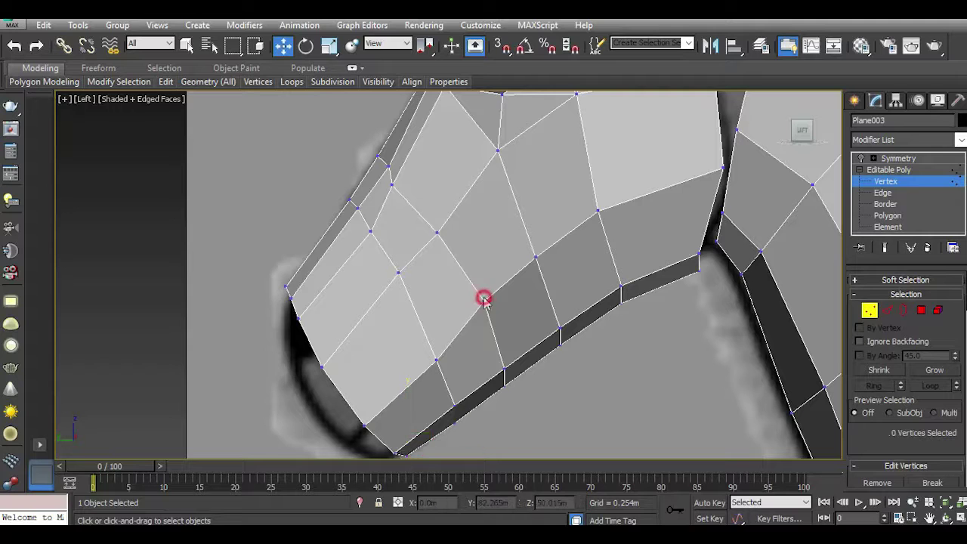
drag(486, 270, 491, 283)
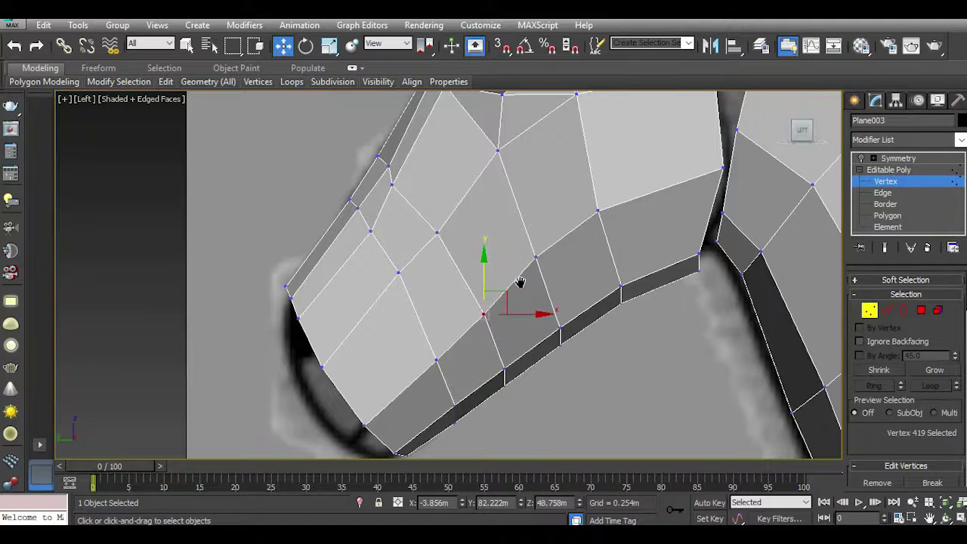
scroll(520, 282, up, 2)
click(329, 159)
drag(335, 184, 387, 184)
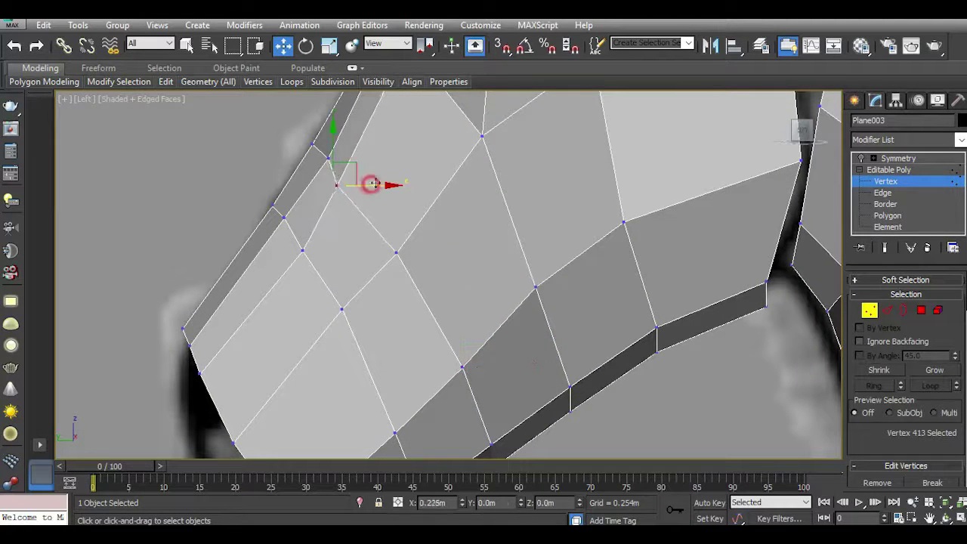
scroll(362, 257, down, 3)
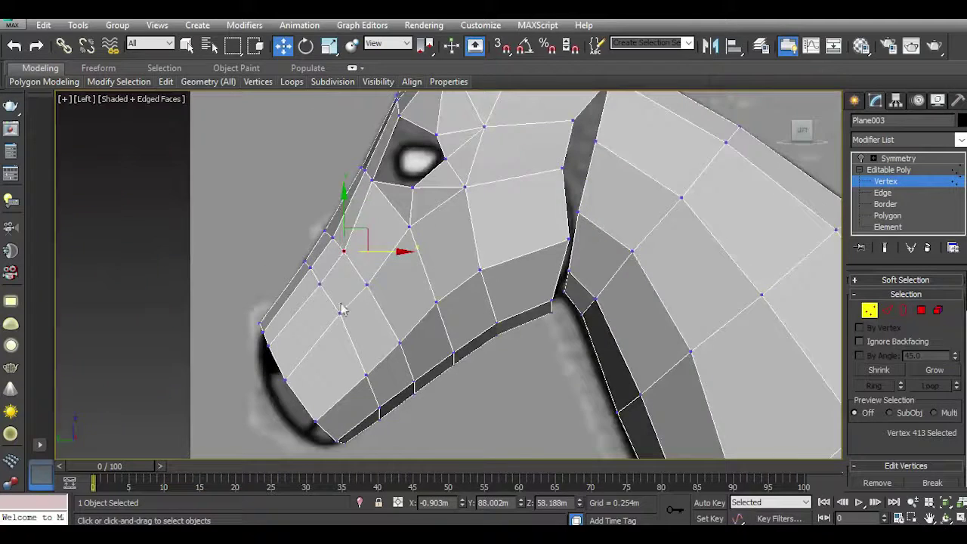
middle_drag(375, 272, 364, 291)
scroll(364, 291, down, 2)
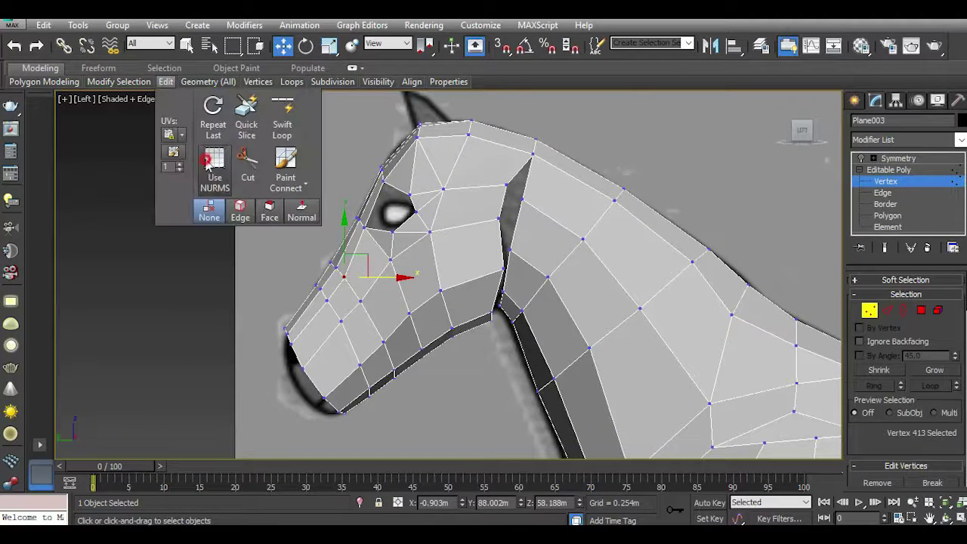
Turn on Use NURMS smoothing and inspect the rounded horse head in Perspective and Left views.
click(211, 162)
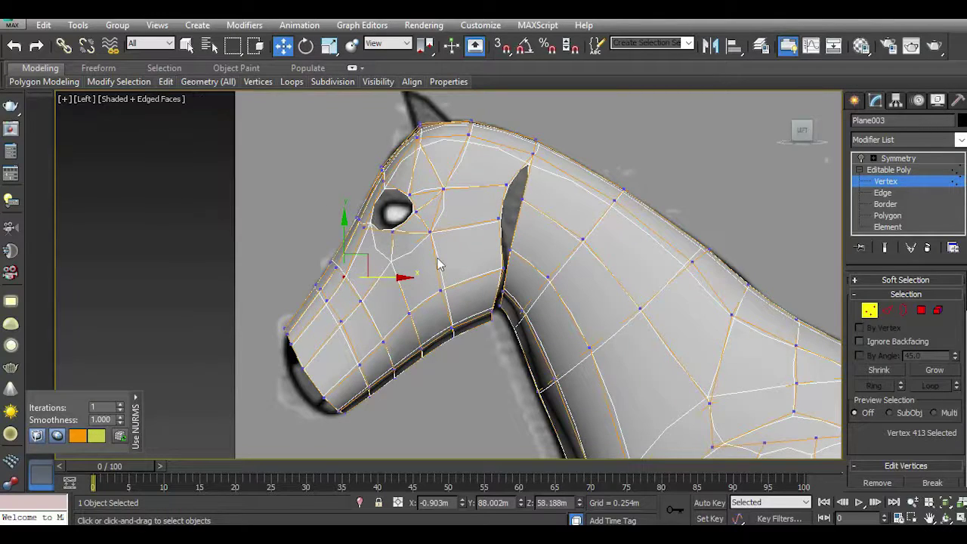
key(p)
mouse_move(815, 142)
mouse_down()
mouse_move(120, 119)
mouse_move(134, 140)
mouse_up()
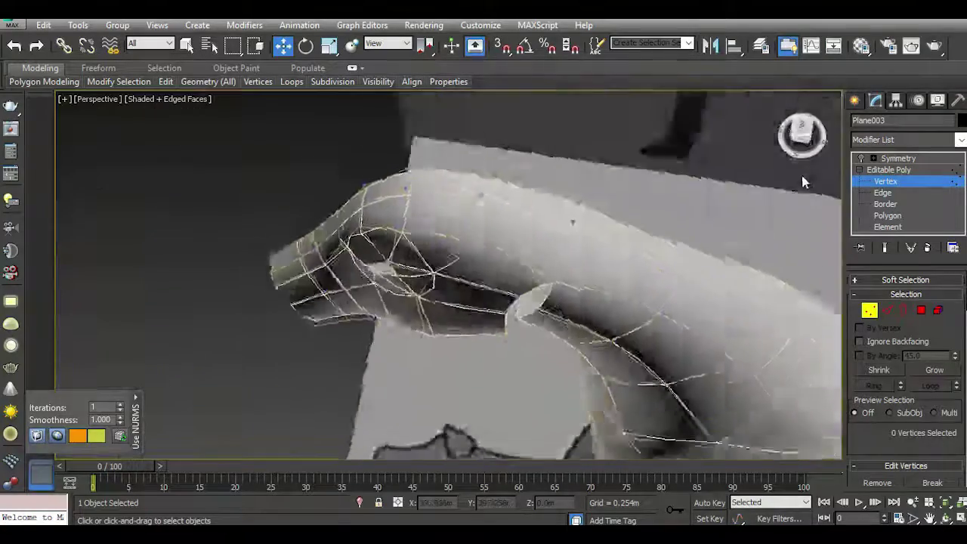
mouse_move(799, 130)
mouse_down()
mouse_move(85, 151)
mouse_move(753, 139)
mouse_up()
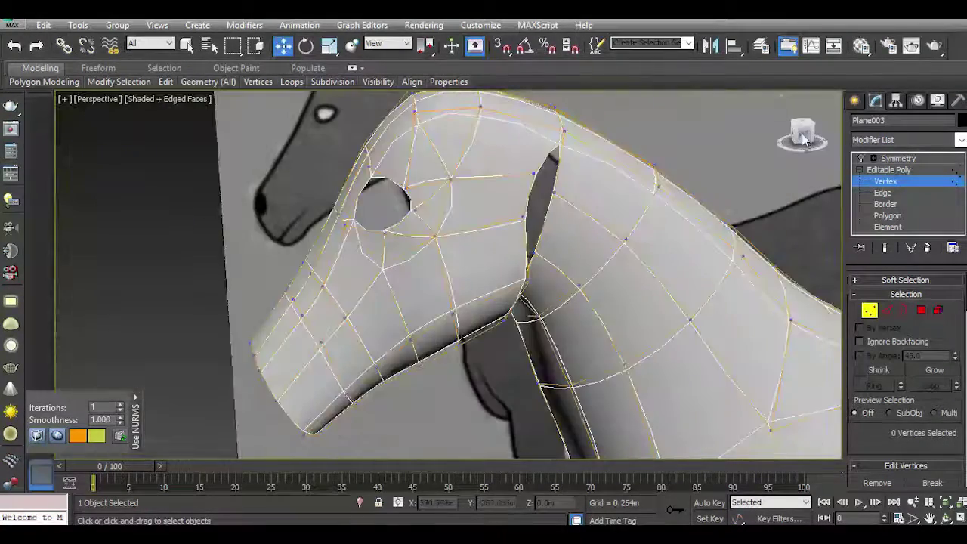
key(l)
middle_drag(384, 333, 445, 312)
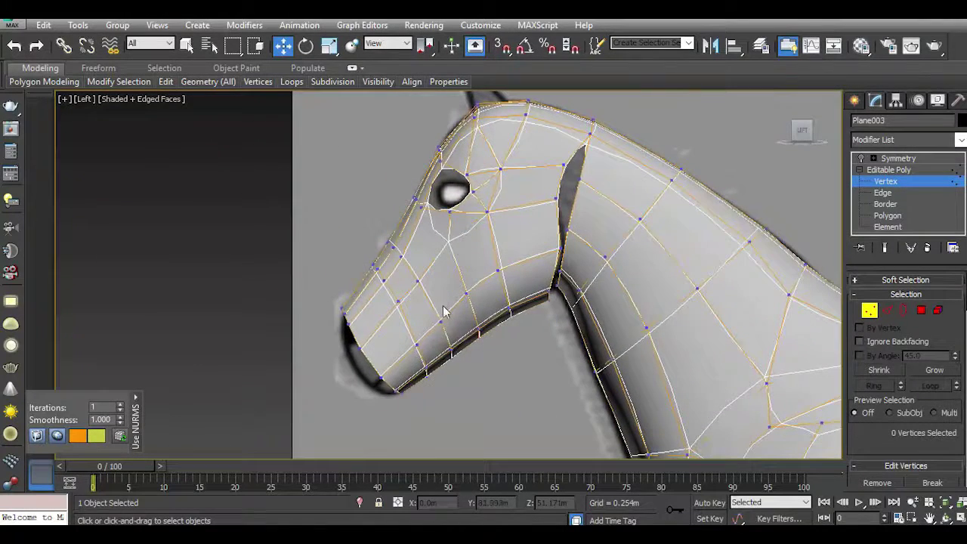
middle_drag(444, 255, 453, 271)
scroll(463, 250, up, 2)
scroll(456, 248, down, 2)
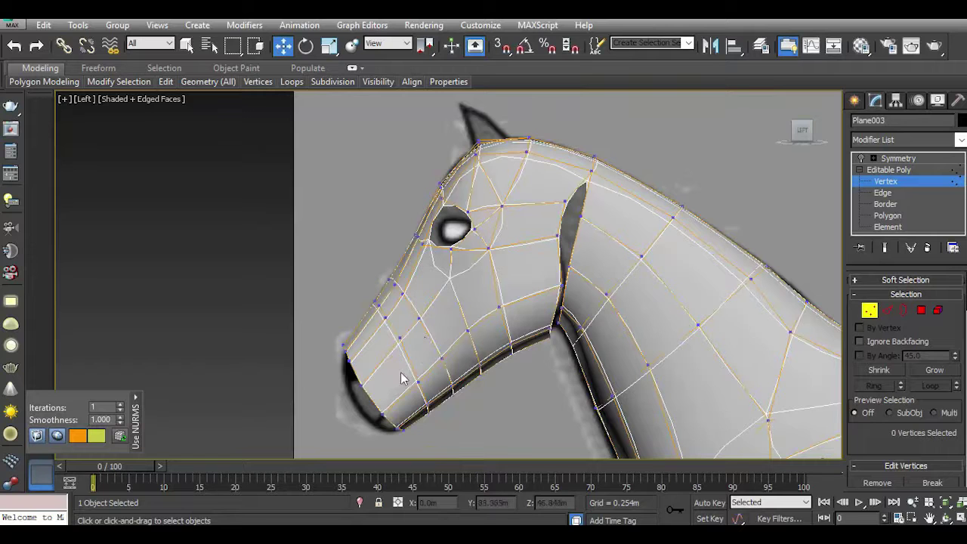
Exit vertex level, orbit around the whole horse, and reselect the horse mesh.
click(885, 170)
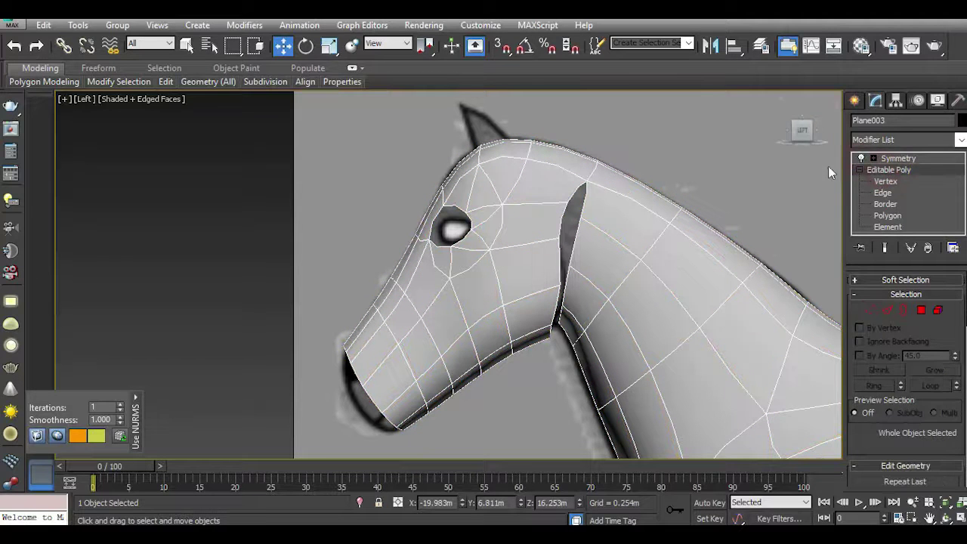
key(p)
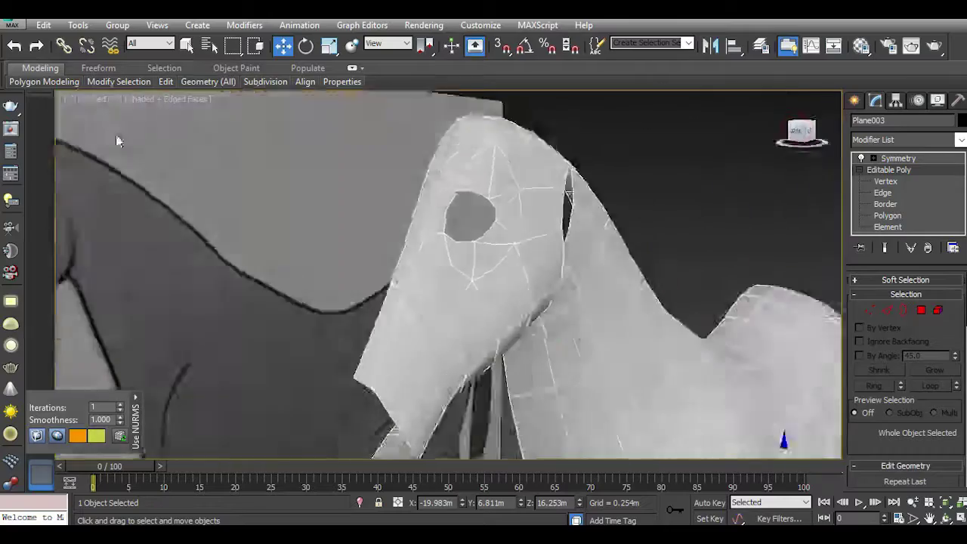
drag(801, 131, 620, 259)
click(620, 259)
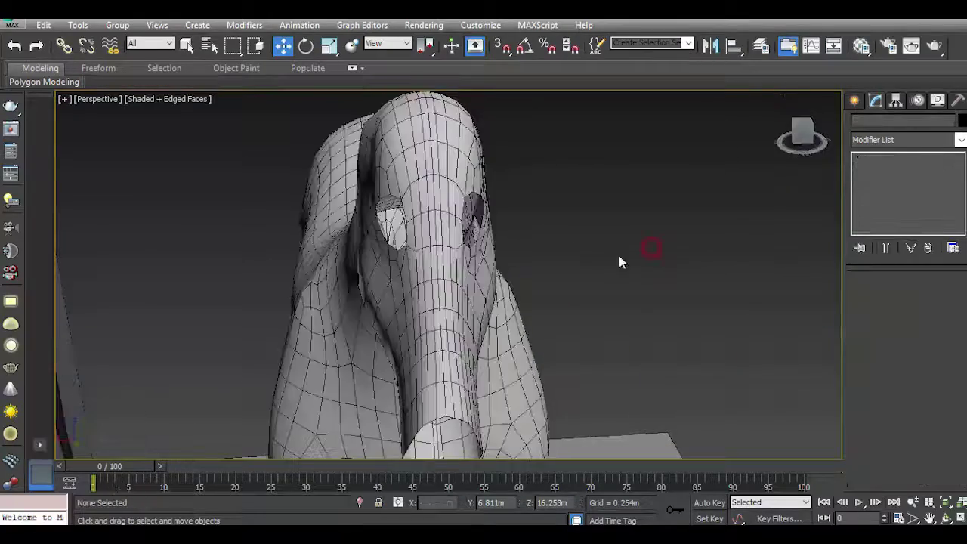
click(804, 133)
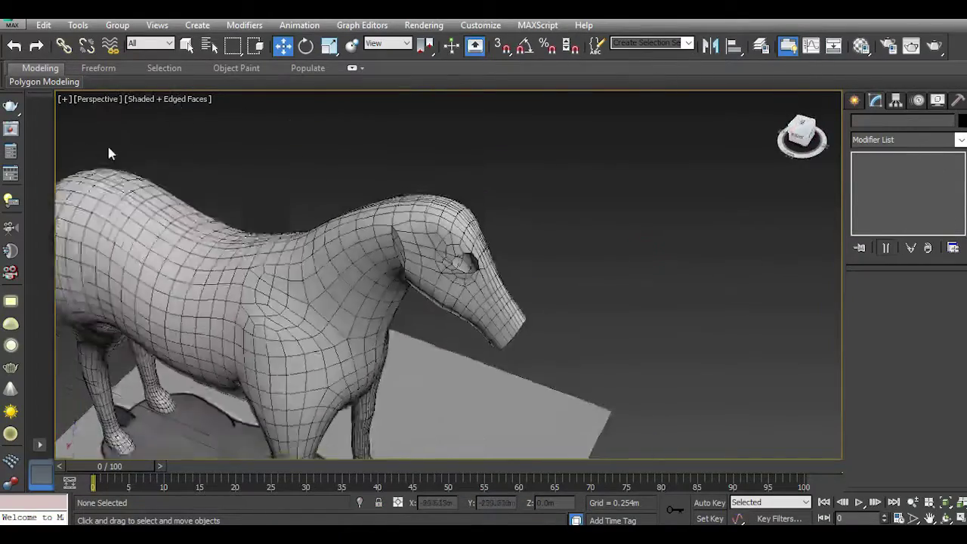
mouse_move(135, 150)
alt+middle_down()
mouse_move(71, 138)
mouse_move(828, 114)
mouse_move(747, 114)
mouse_move(705, 133)
alt+middle_up()
click(802, 133)
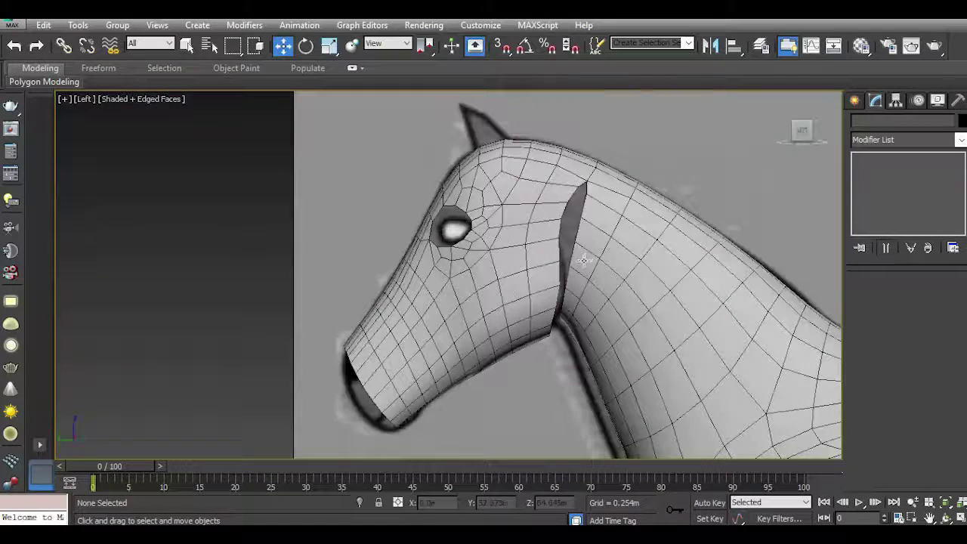
click(501, 203)
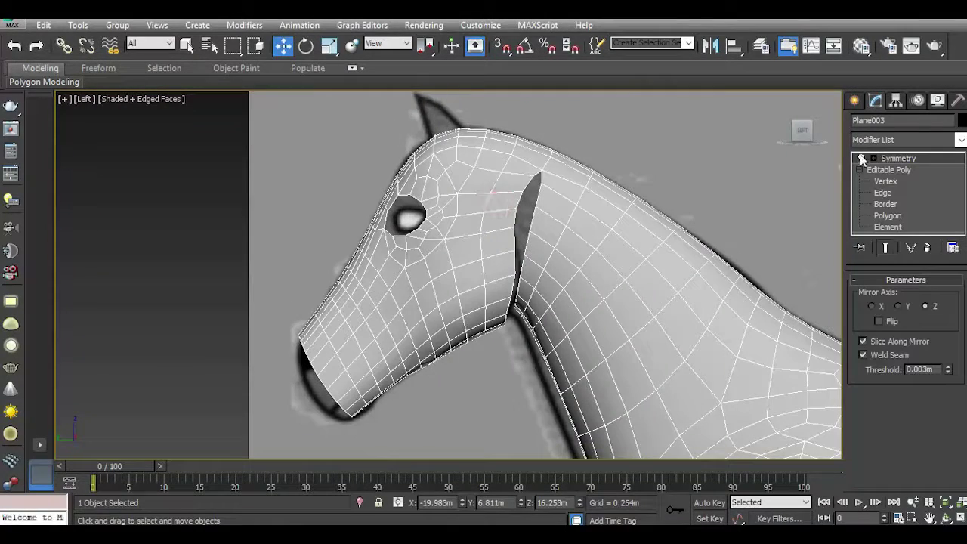
Go from the Symmetry modifier back to edge editing on the base mesh.
click(884, 181)
click(898, 158)
scroll(533, 245, up, 5)
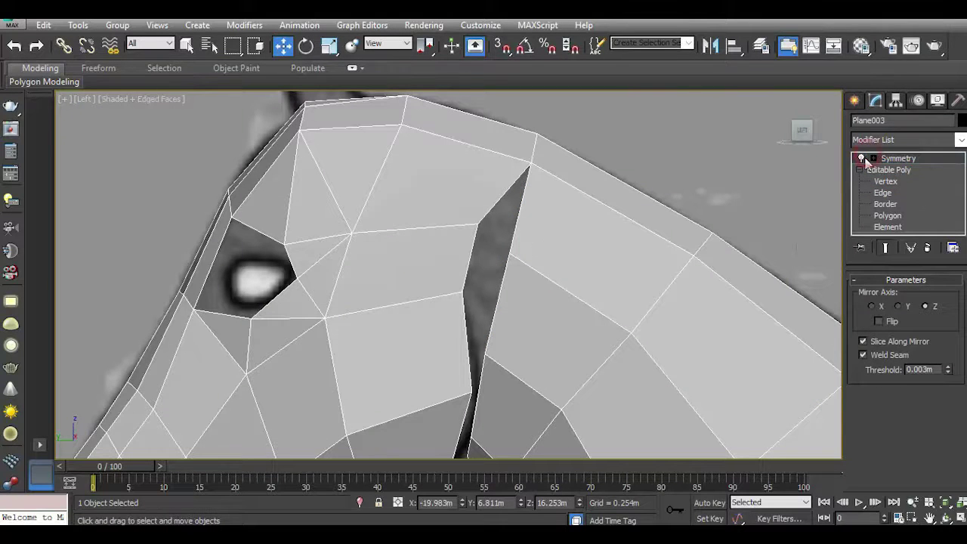
click(882, 192)
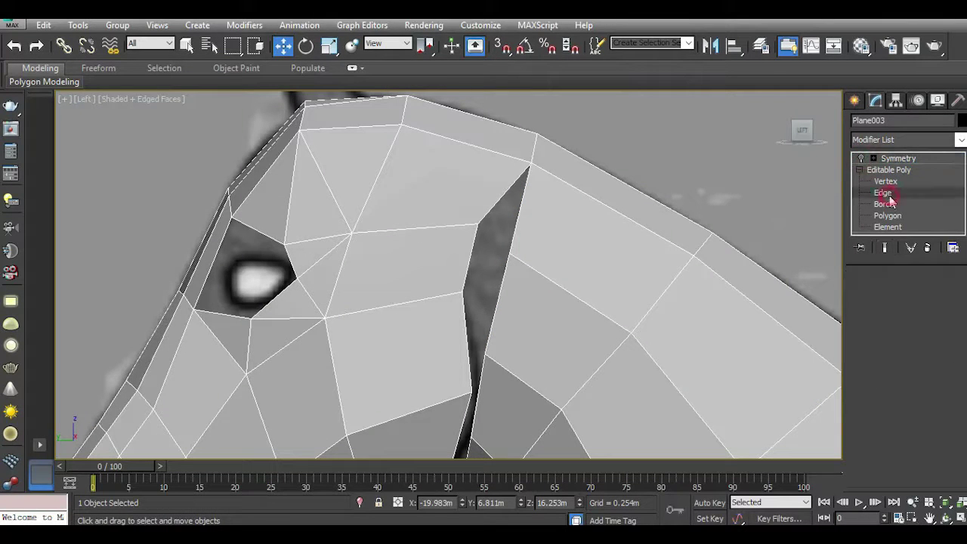
click(98, 68)
click(27, 81)
click(175, 153)
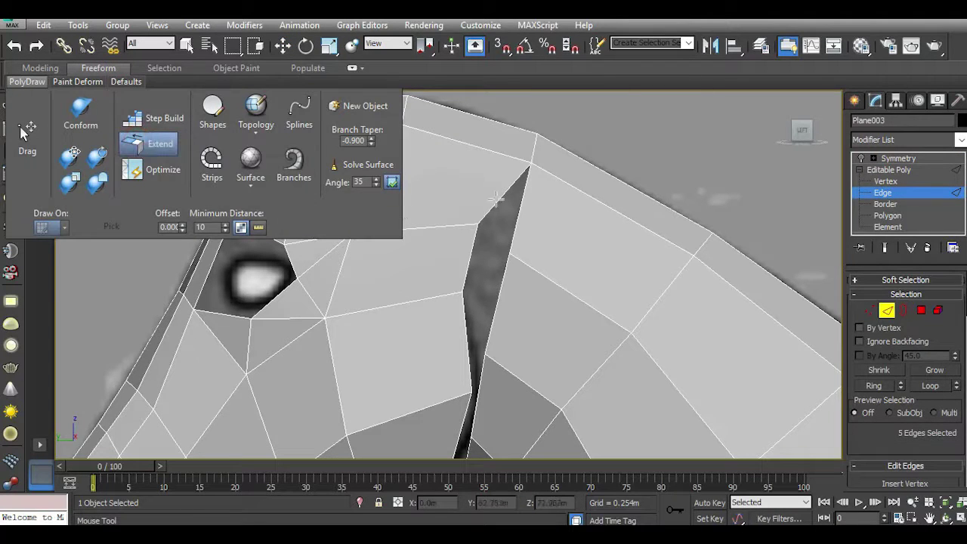
click(282, 46)
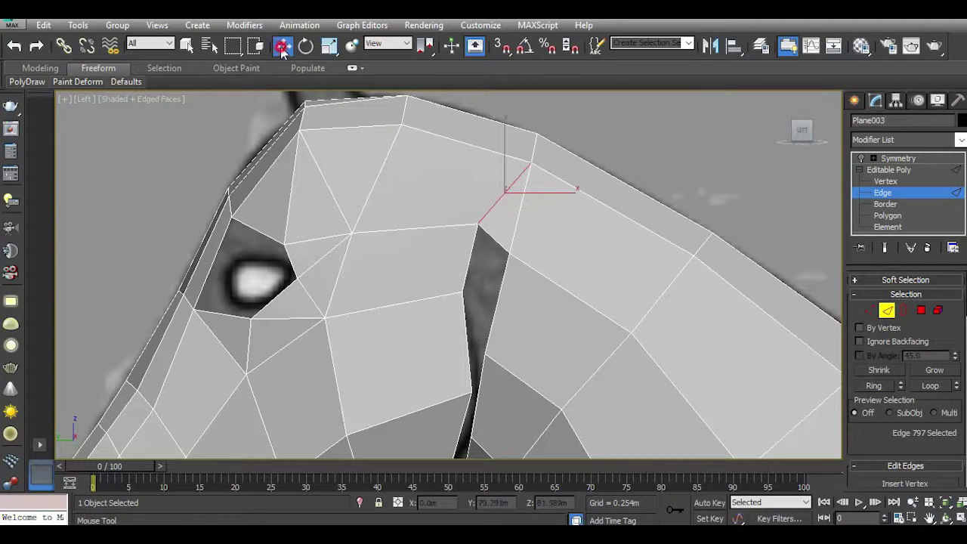
Pull vertex 422 beside the crevice down to reshape the edges.
click(468, 269)
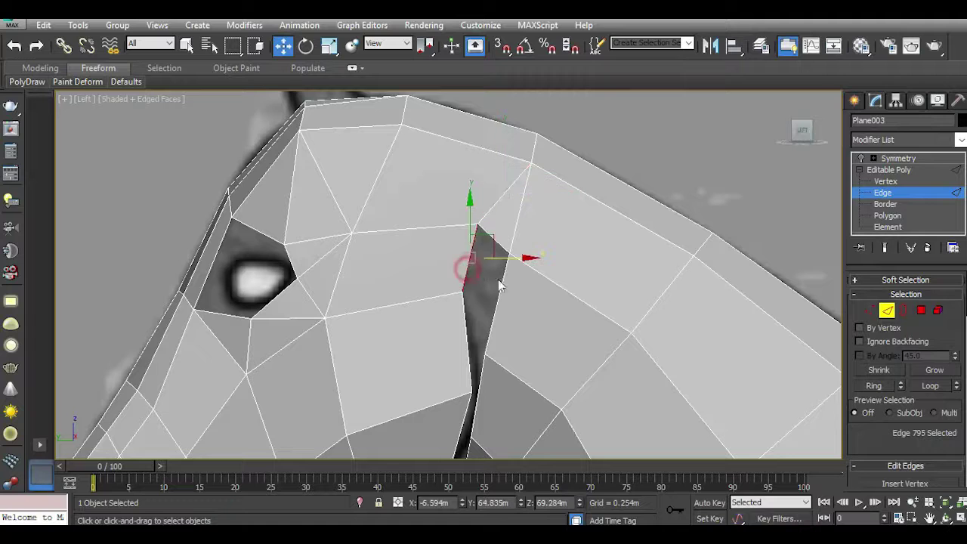
drag(884, 439, 852, 292)
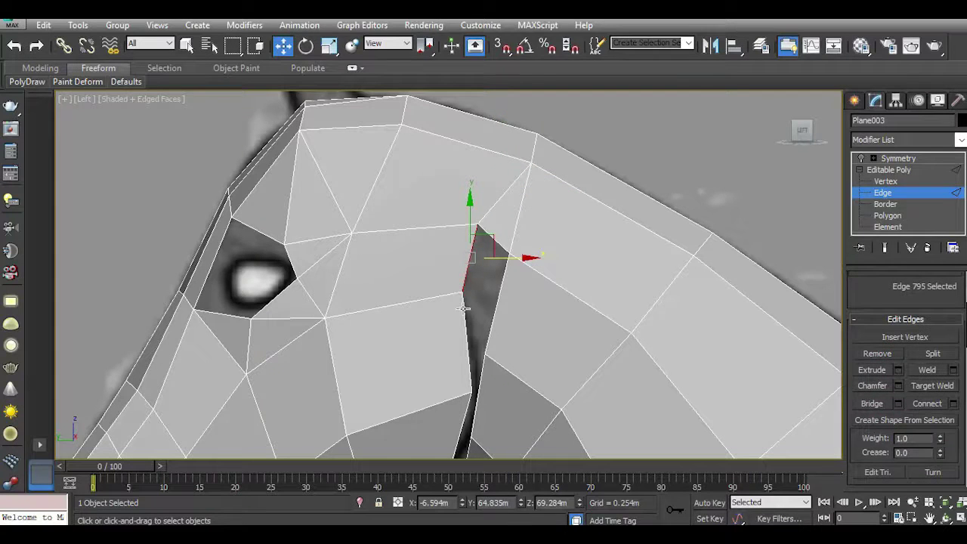
click(886, 182)
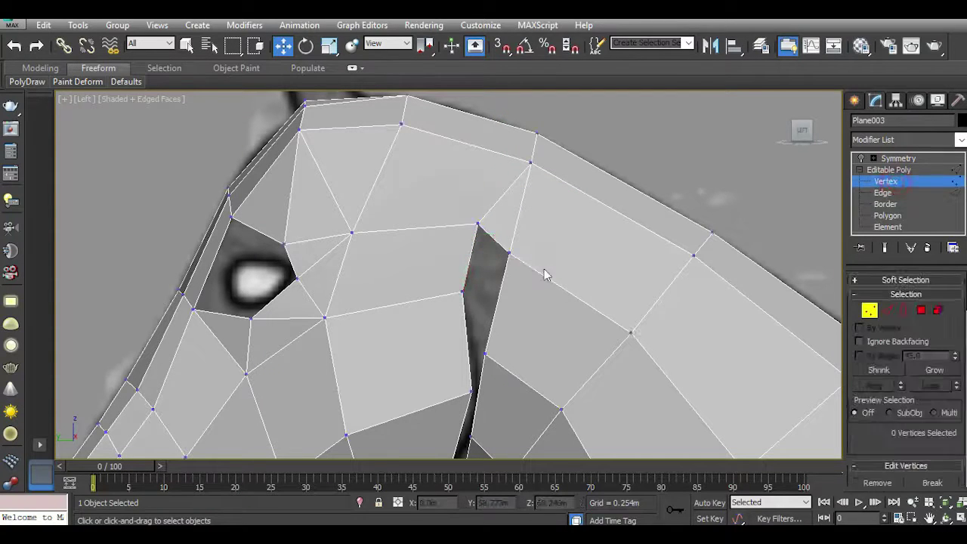
click(464, 292)
drag(474, 278, 481, 300)
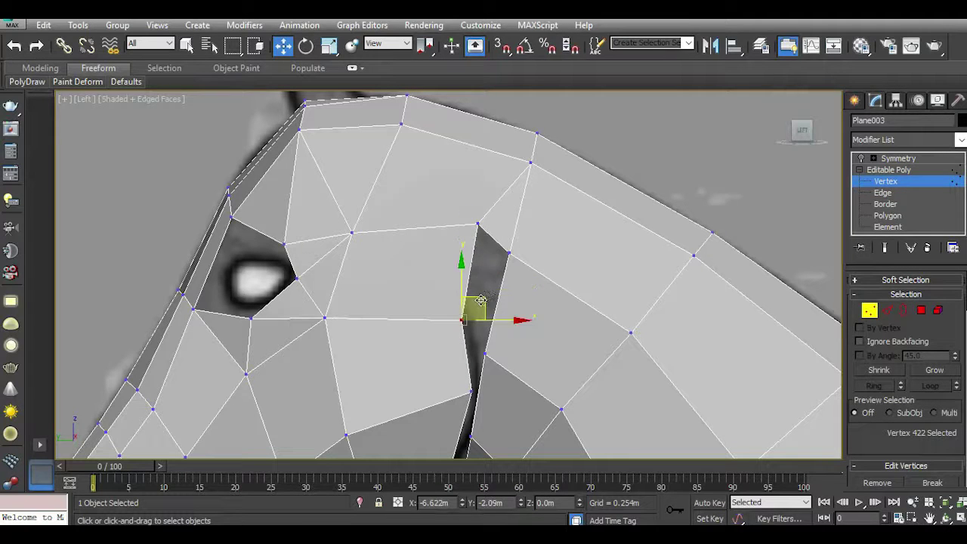
Select the two crevice edges and bridge them to close the slit.
click(887, 310)
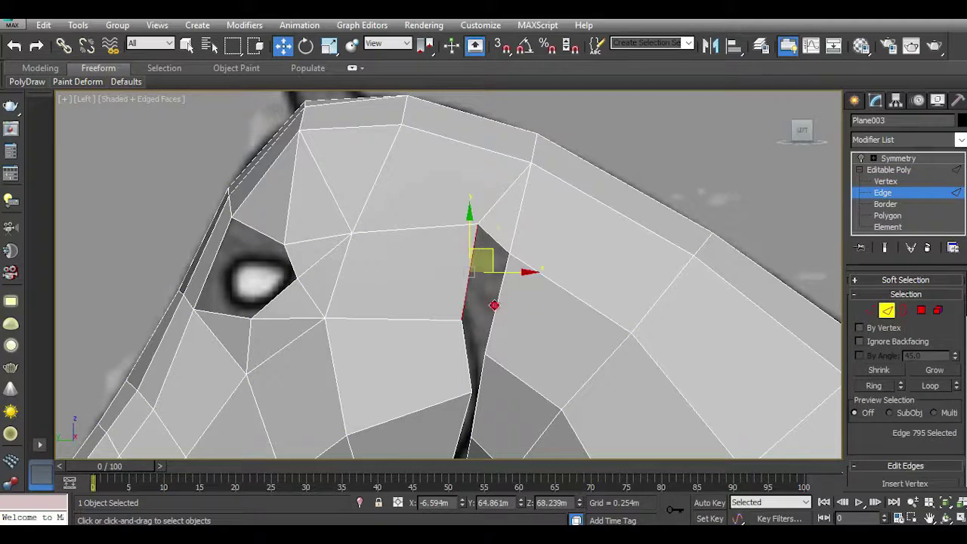
ctrl+click(494, 306)
scroll(895, 408, down, 5)
scroll(895, 422, down, 1)
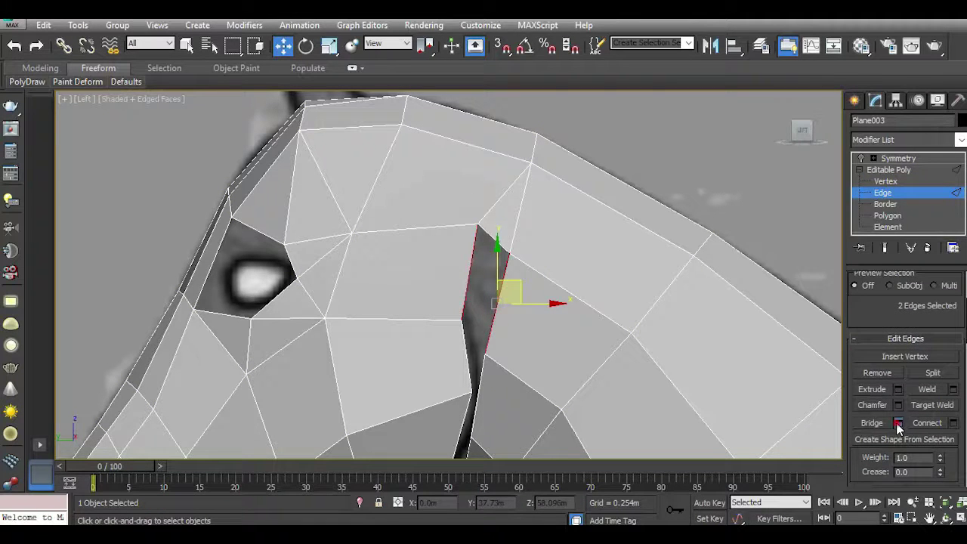
click(898, 424)
drag(453, 256, 599, 219)
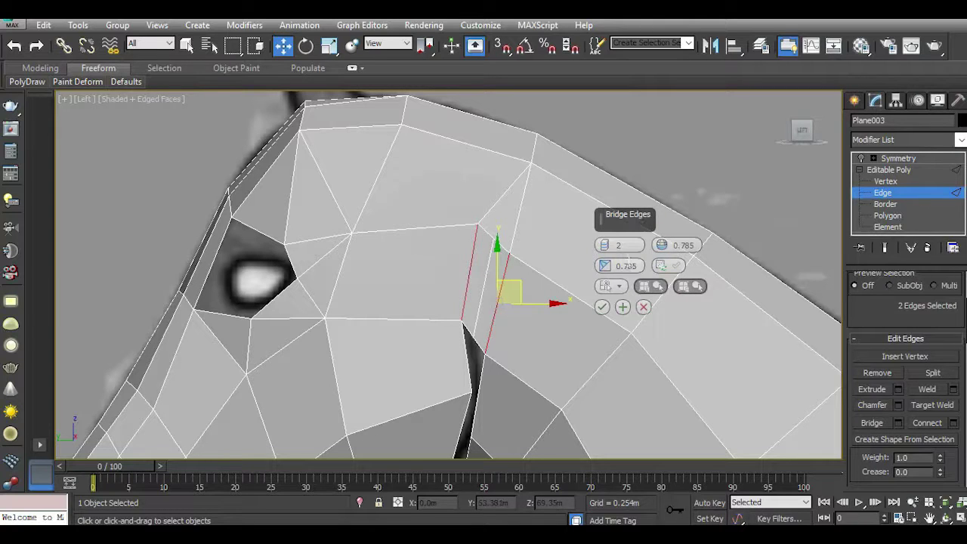
middle_drag(603, 306, 482, 235)
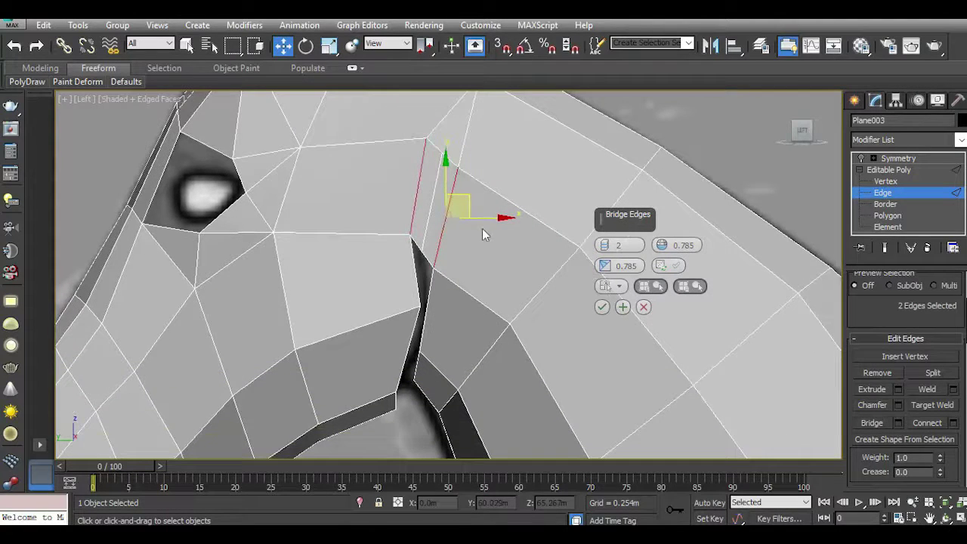
click(603, 307)
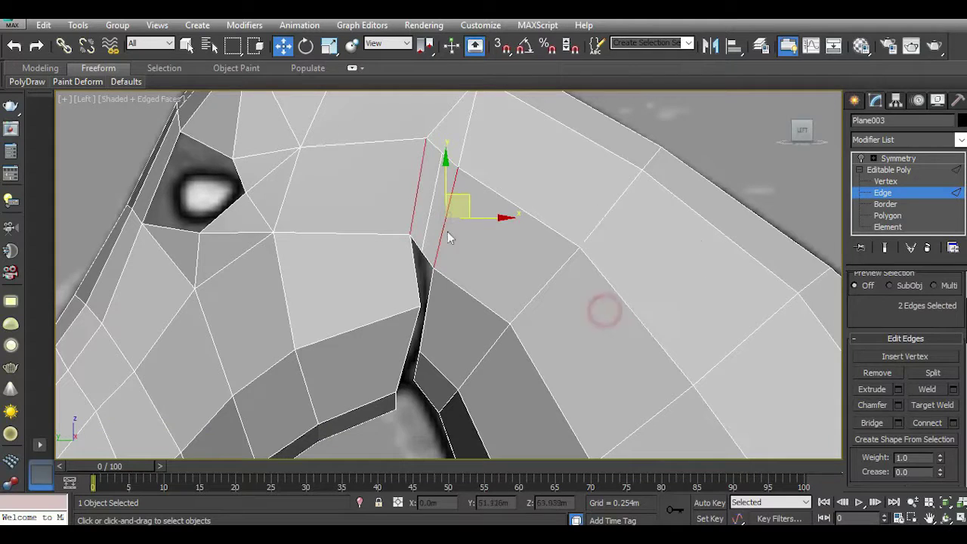
Move the new bridge edge to shape the head–neck join.
click(426, 217)
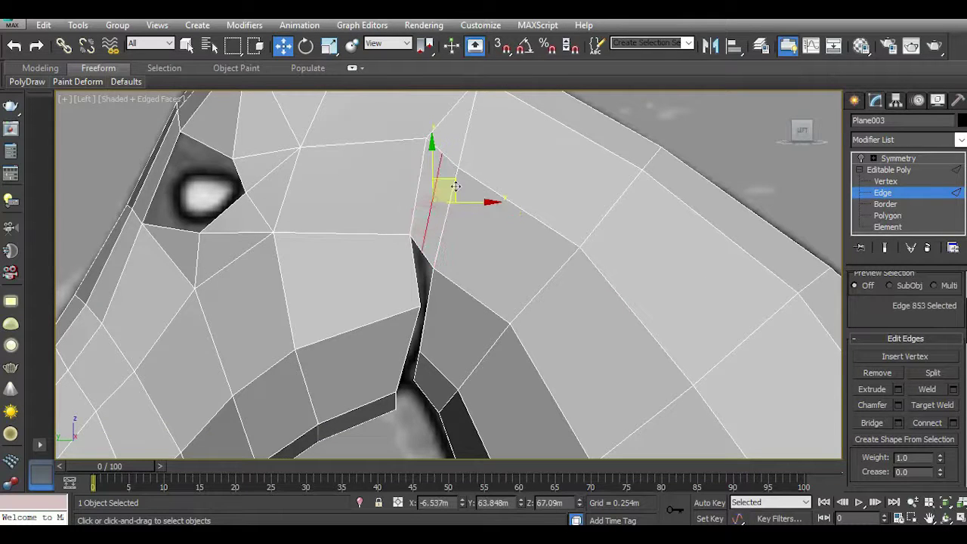
drag(456, 184, 476, 210)
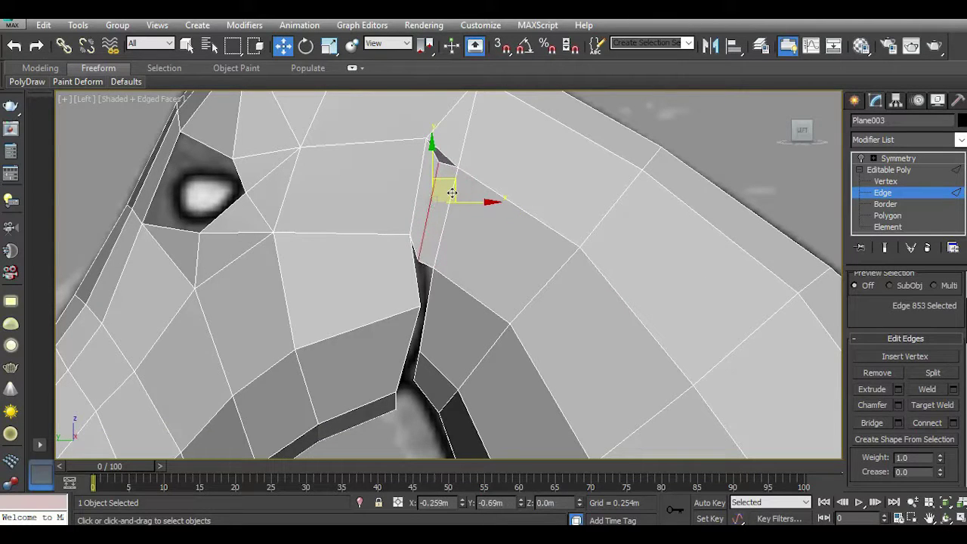
scroll(476, 211, down, 5)
scroll(447, 257, up, 5)
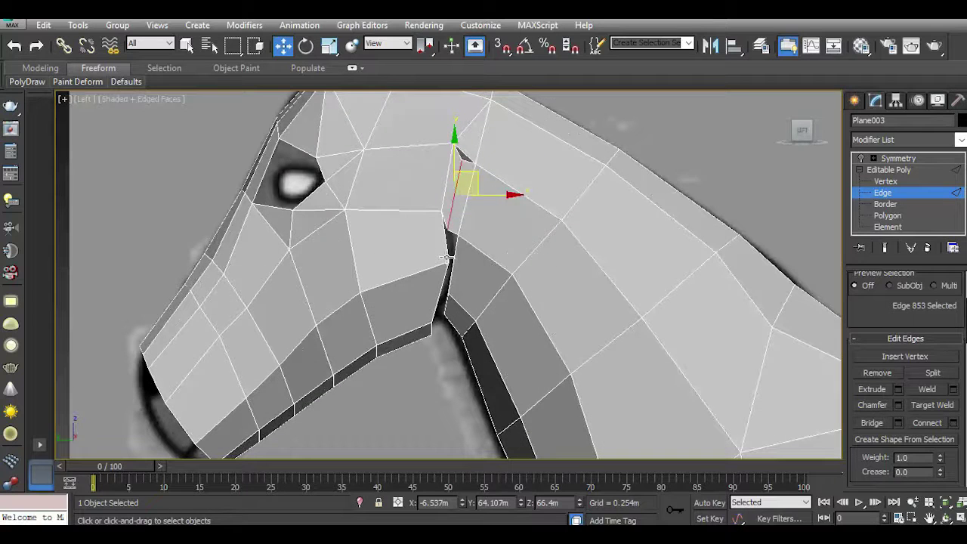
click(886, 182)
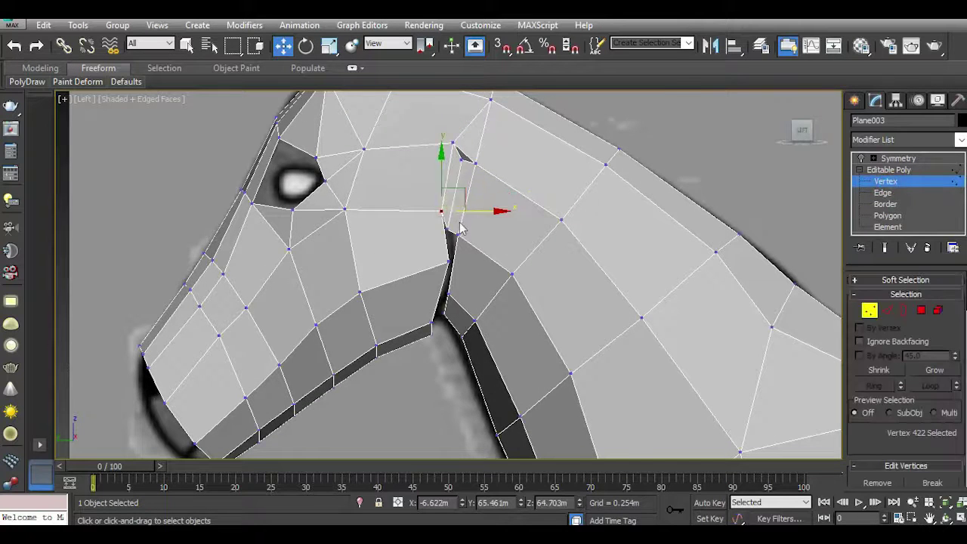
Preview the join with NURMS smoothing in Perspective, then switch smoothing off.
scroll(448, 251, up, 2)
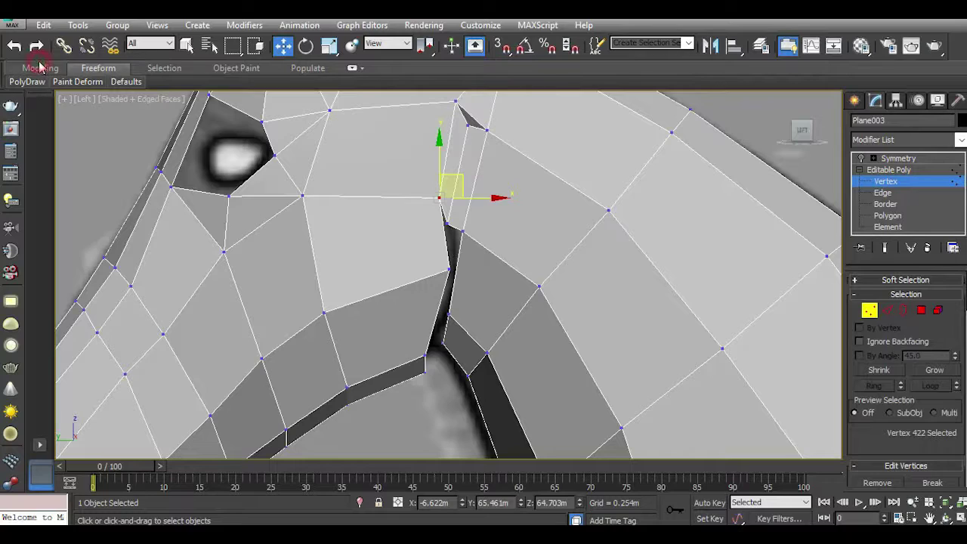
click(40, 68)
click(213, 177)
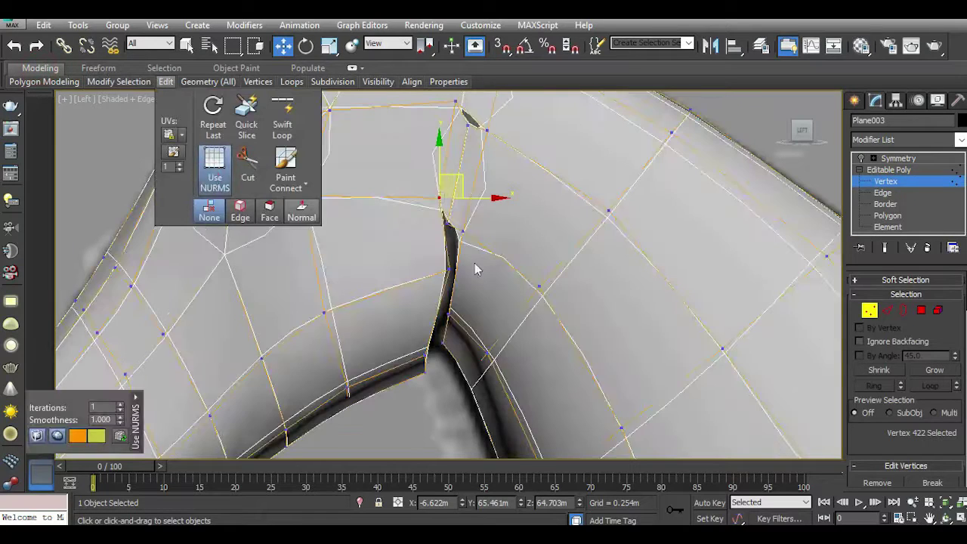
scroll(483, 272, down, 3)
key(p)
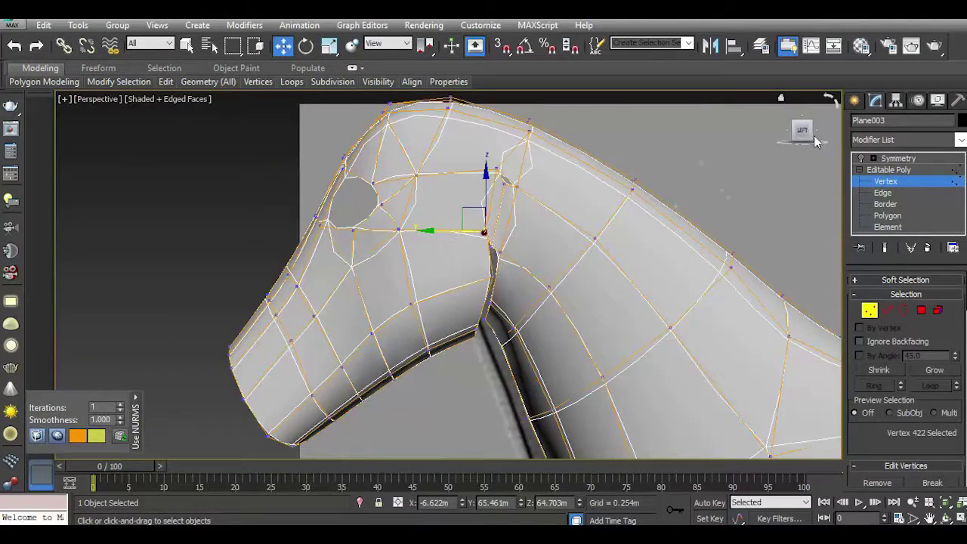
drag(806, 135, 743, 162)
scroll(442, 270, up, 2)
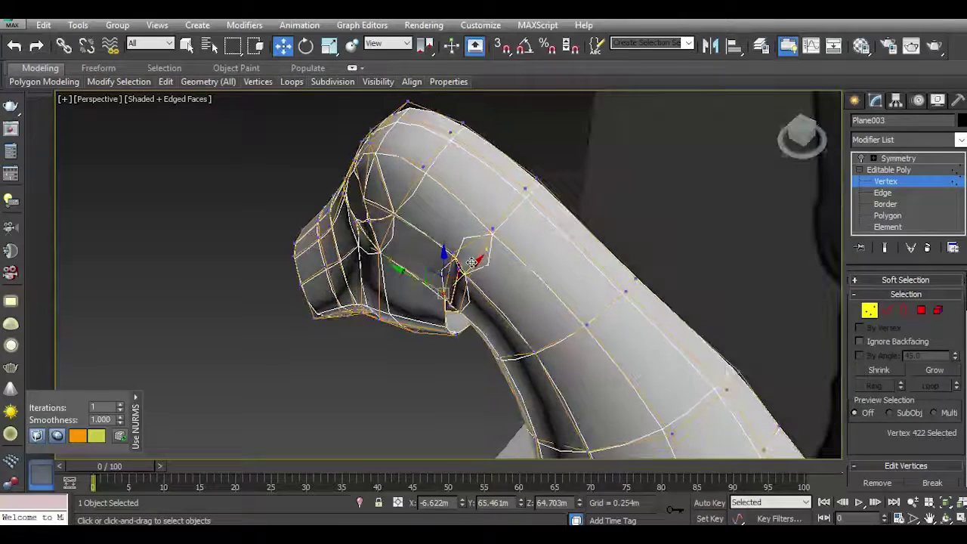
scroll(442, 279, up, 2)
click(214, 174)
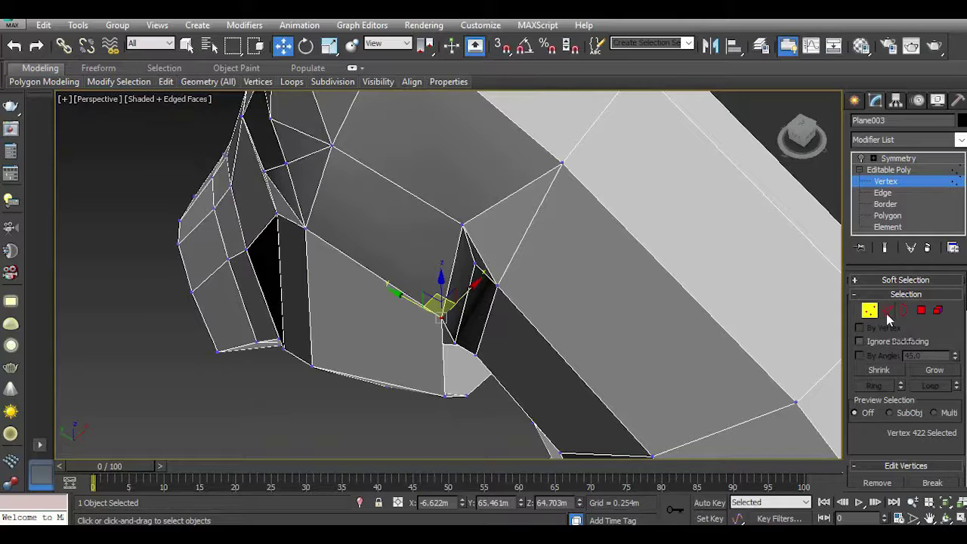
Shift bridge edge 853 sideways in X, check it smoothed, and return to Left view.
click(888, 313)
mouse_move(495, 281)
mouse_down()
mouse_move(452, 283)
mouse_move(477, 282)
mouse_up()
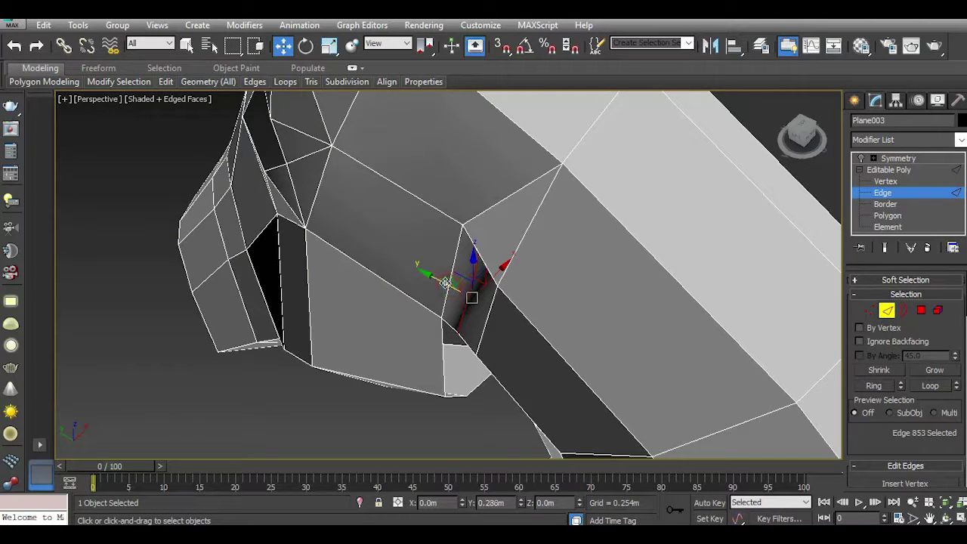
click(166, 82)
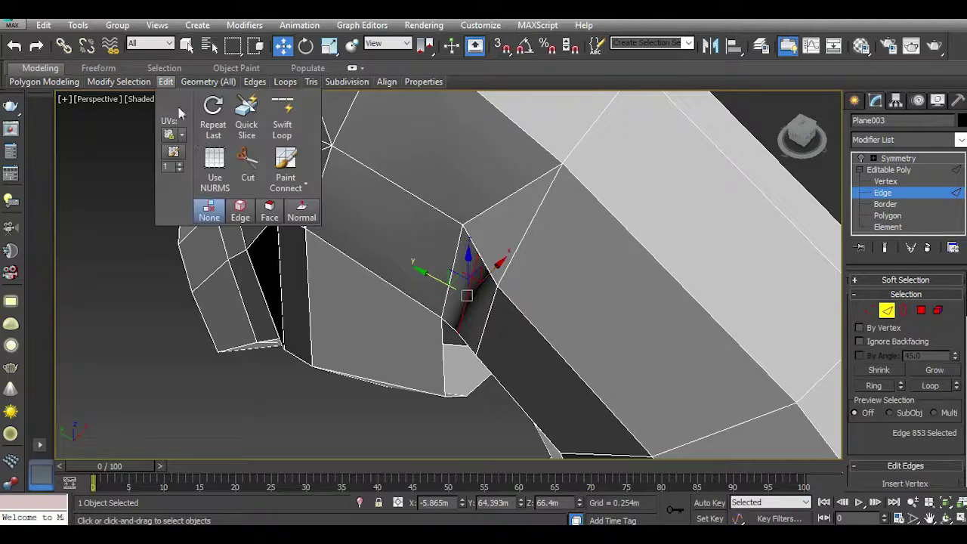
click(215, 168)
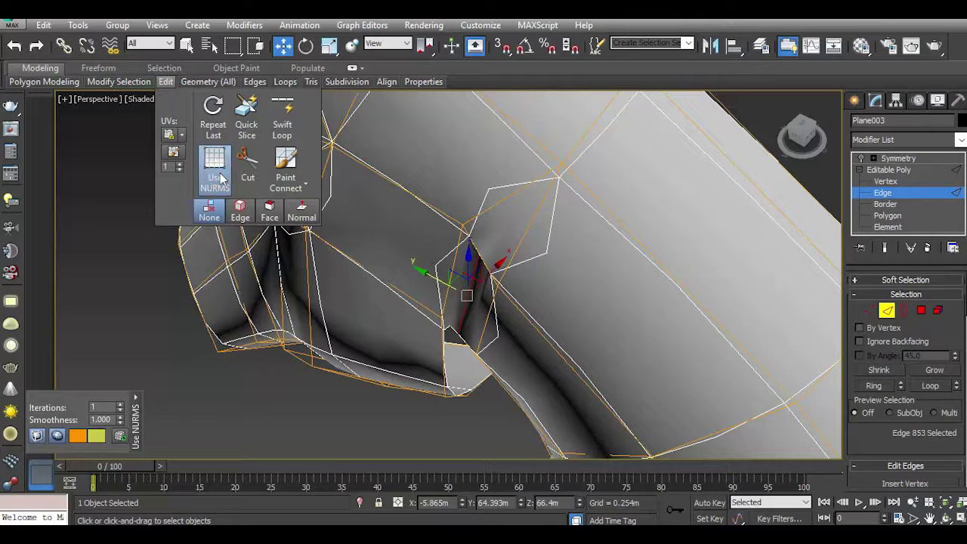
click(217, 170)
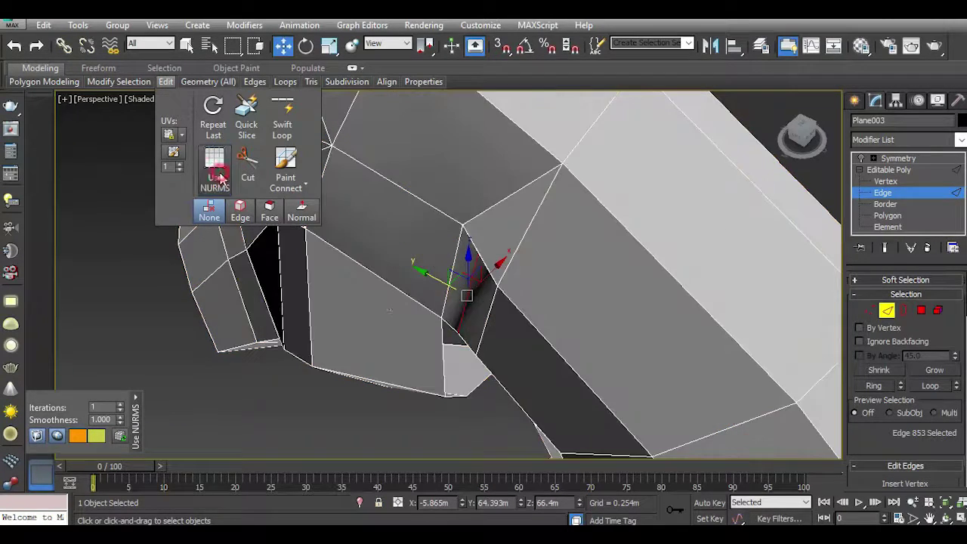
key(l)
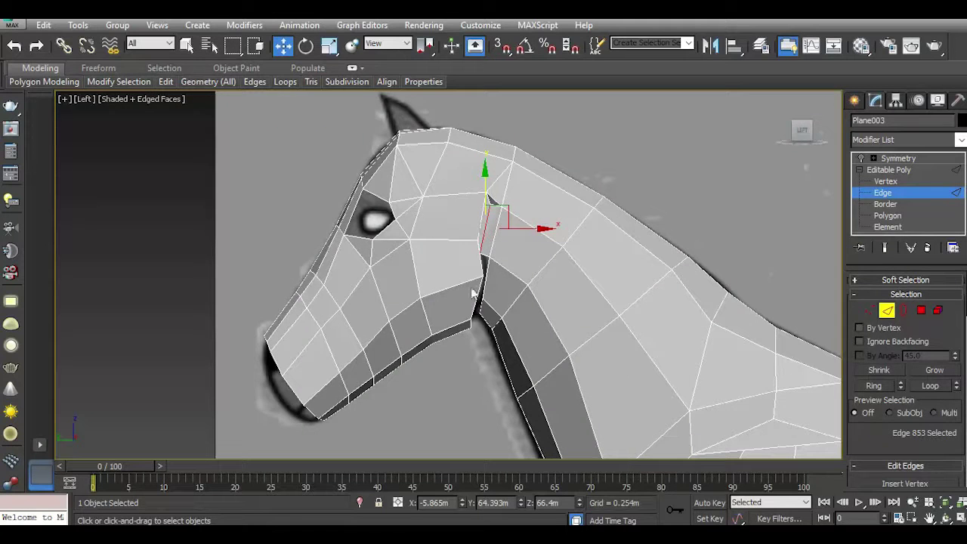
scroll(476, 280, up, 5)
click(869, 310)
Drag the crevice-bottom vertex and the neighbouring jaw vertex down and left into line.
click(488, 273)
mouse_move(502, 265)
mouse_down()
mouse_move(496, 290)
mouse_move(335, 340)
mouse_up()
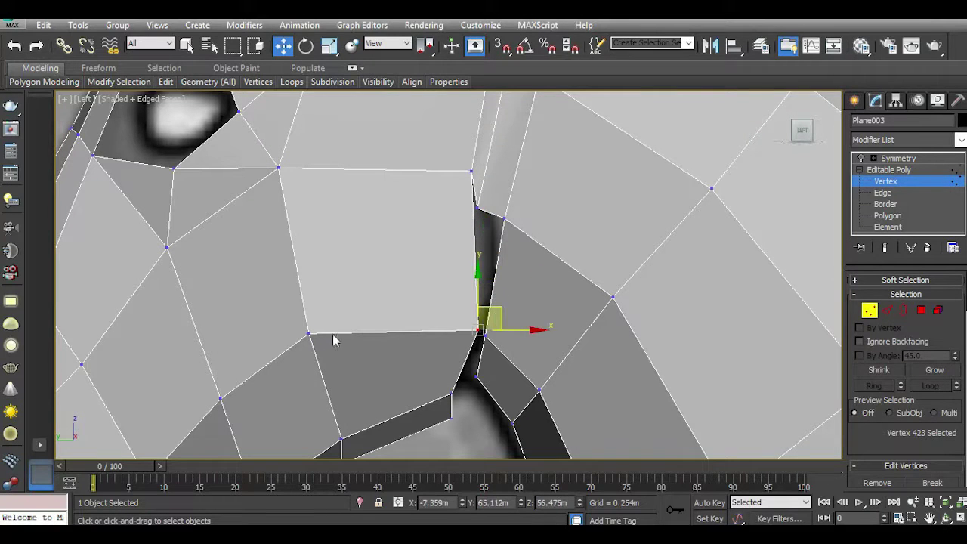
click(308, 332)
drag(320, 308, 324, 328)
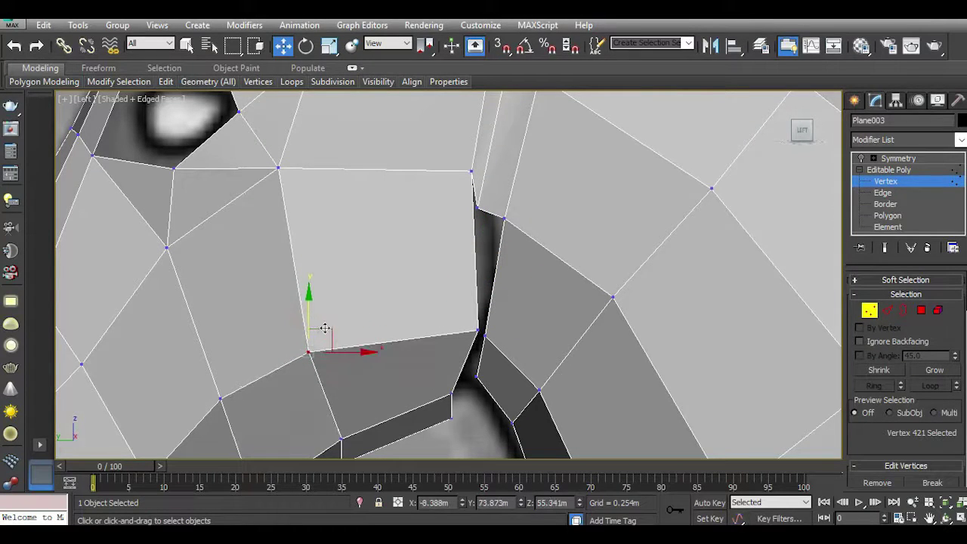
click(479, 333)
drag(499, 309, 488, 316)
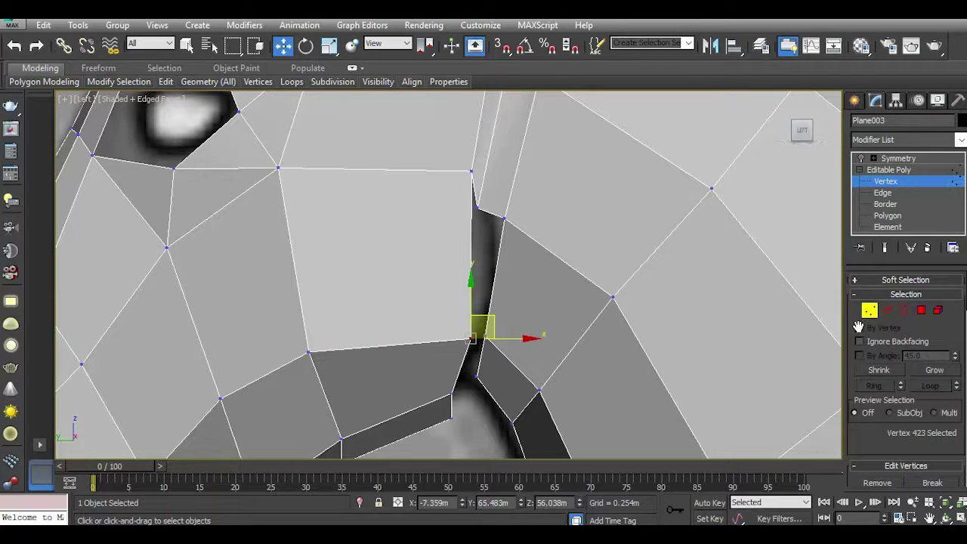
Bridge the two edges along the dark slit, checking the preview in Perspective.
click(893, 311)
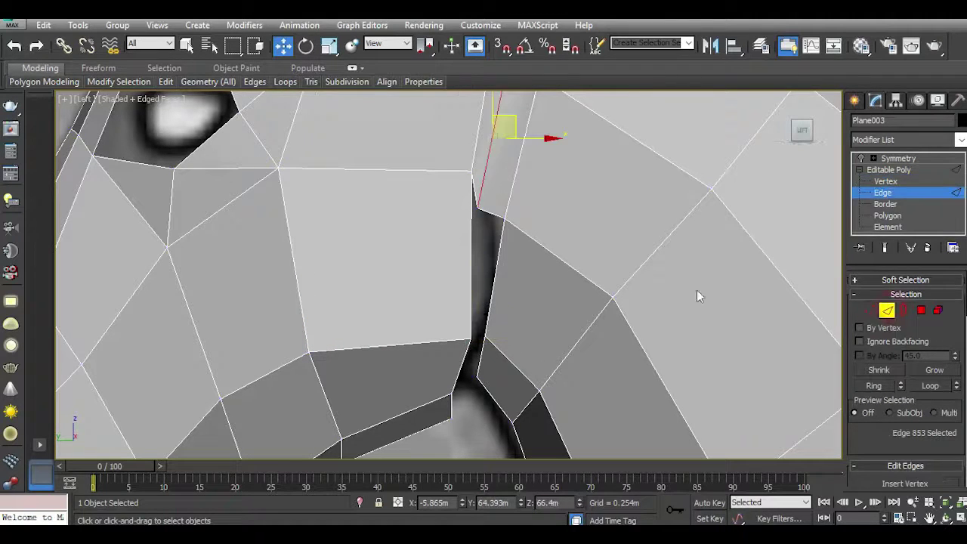
click(470, 278)
ctrl+click(490, 291)
scroll(875, 428, down, 5)
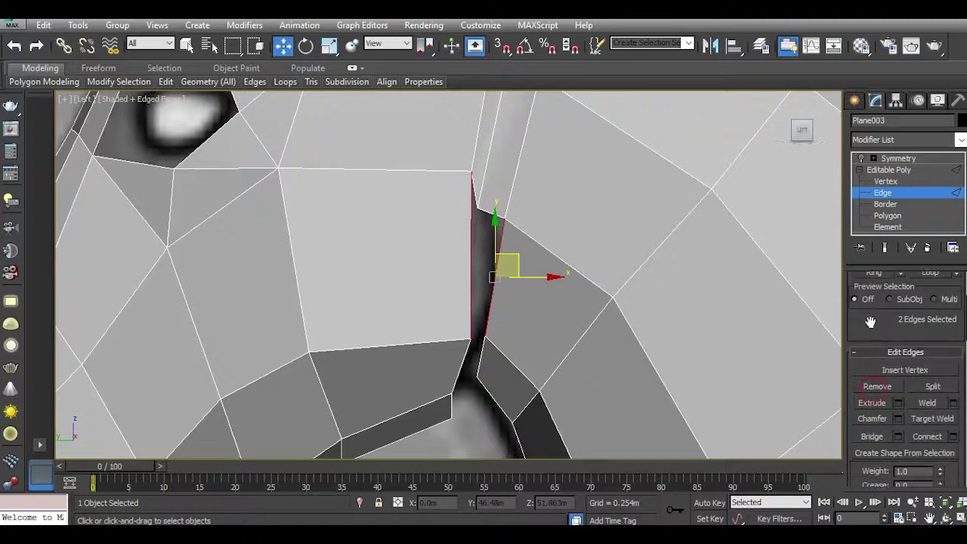
click(897, 436)
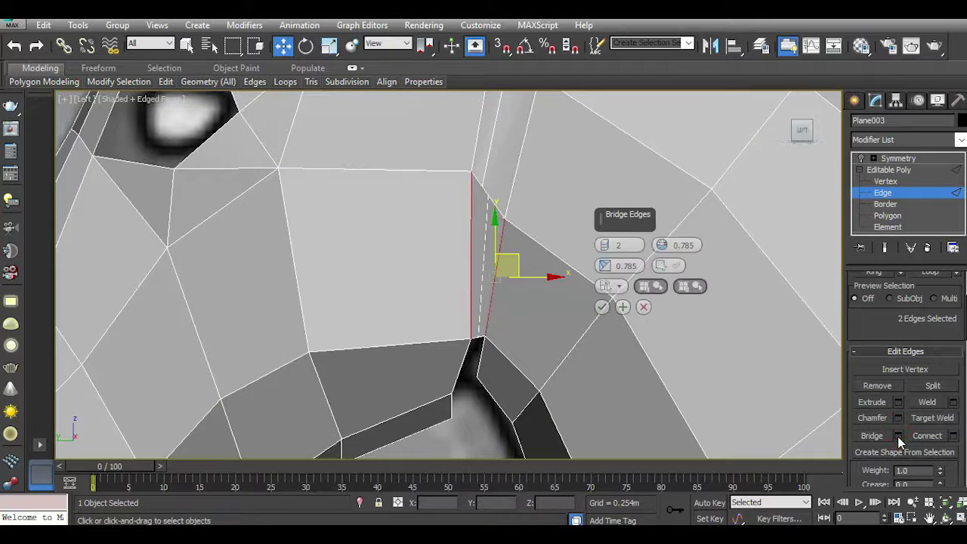
middle_drag(527, 338, 501, 240)
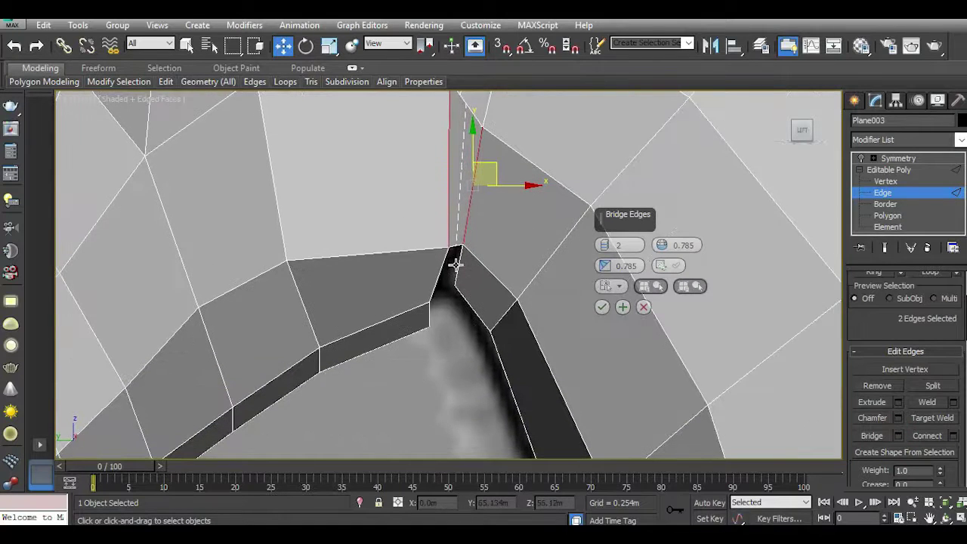
key(p)
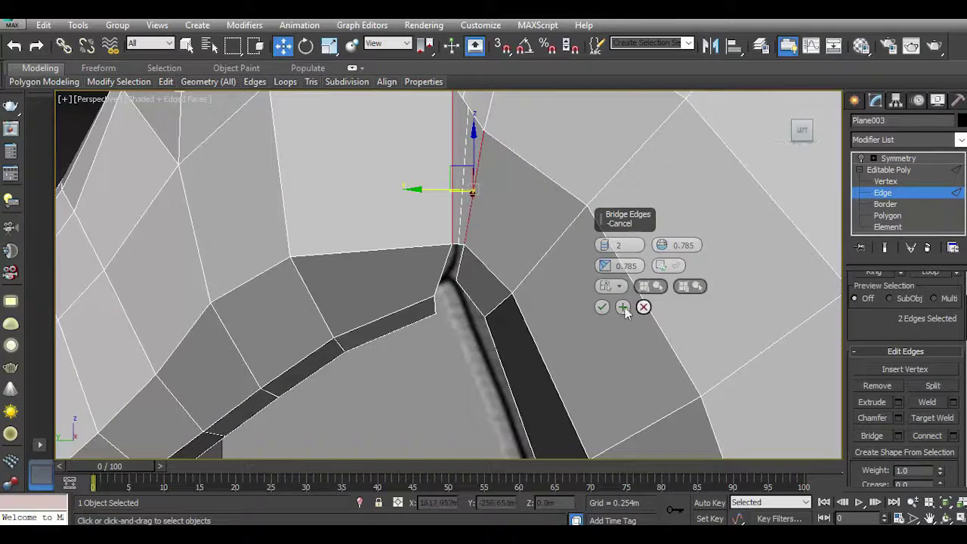
mouse_move(801, 130)
mouse_down()
mouse_move(790, 123)
mouse_move(802, 146)
mouse_up()
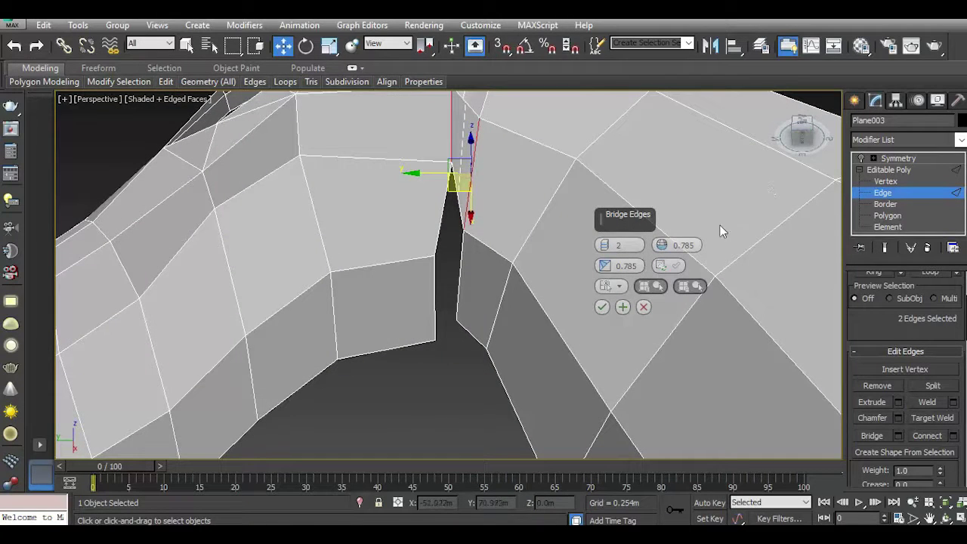
click(601, 308)
Bridge the opposite pair of edges across the remaining head–neck gap.
mouse_move(801, 138)
mouse_down()
mouse_move(723, 155)
mouse_move(817, 138)
mouse_move(60, 136)
mouse_up()
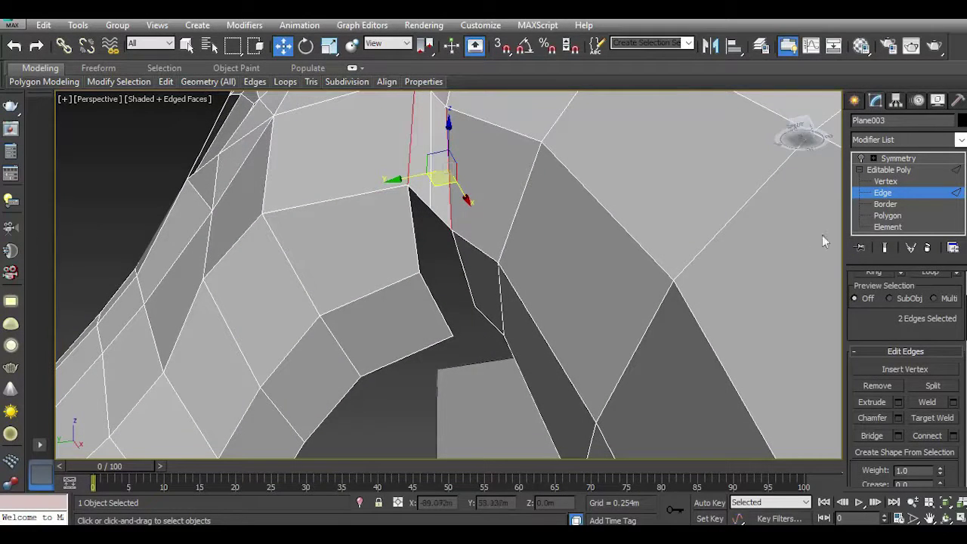
click(466, 276)
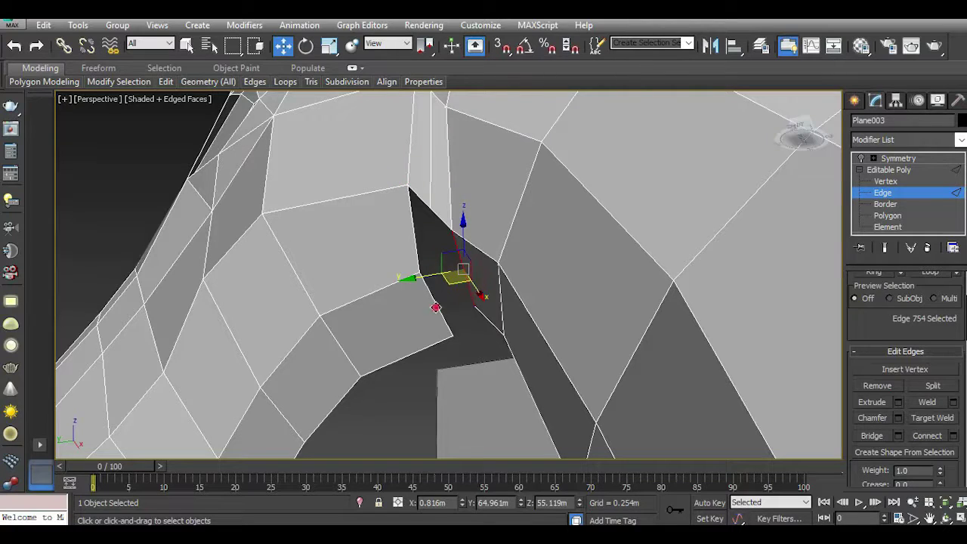
ctrl+click(436, 308)
click(899, 436)
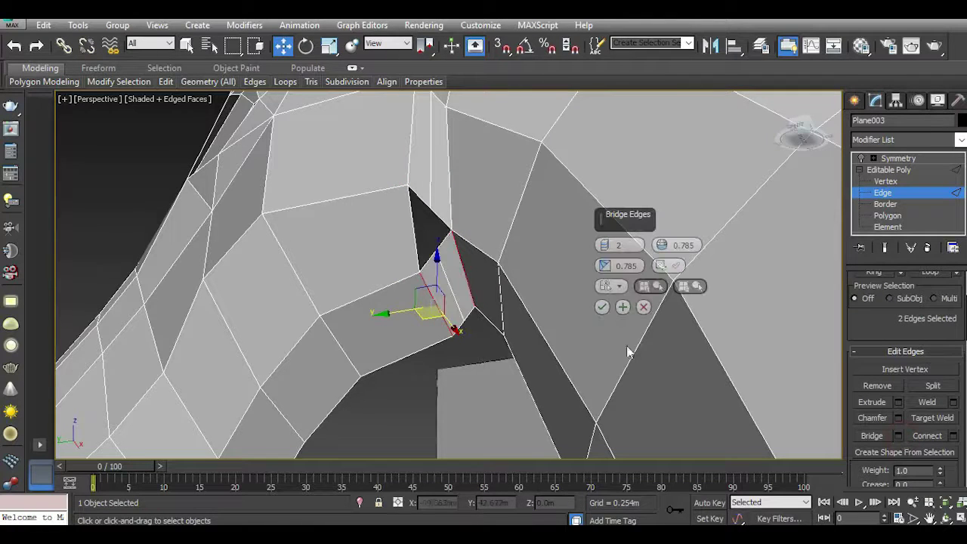
click(603, 308)
click(890, 204)
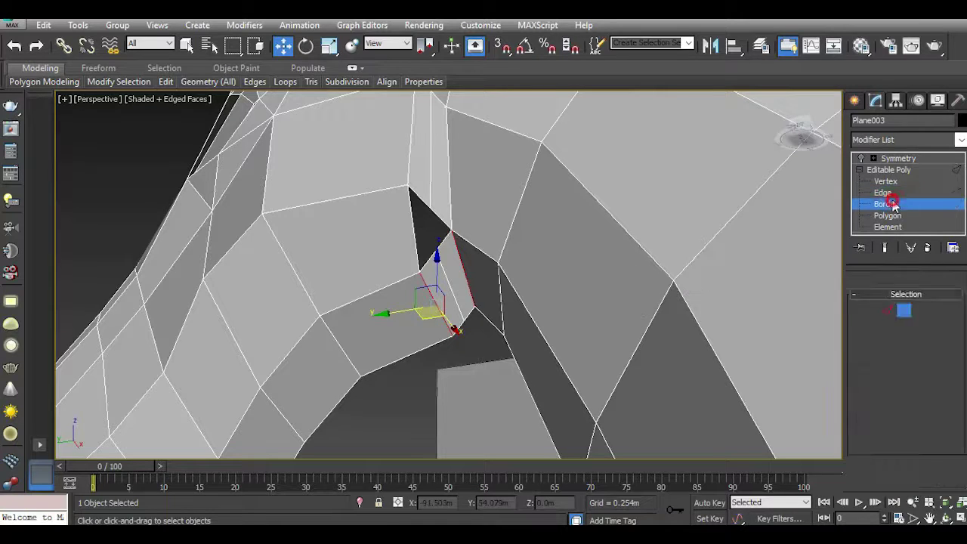
Cap the open border hole and connect two vertices beside the seam with an edge.
click(436, 217)
scroll(935, 421, down, 5)
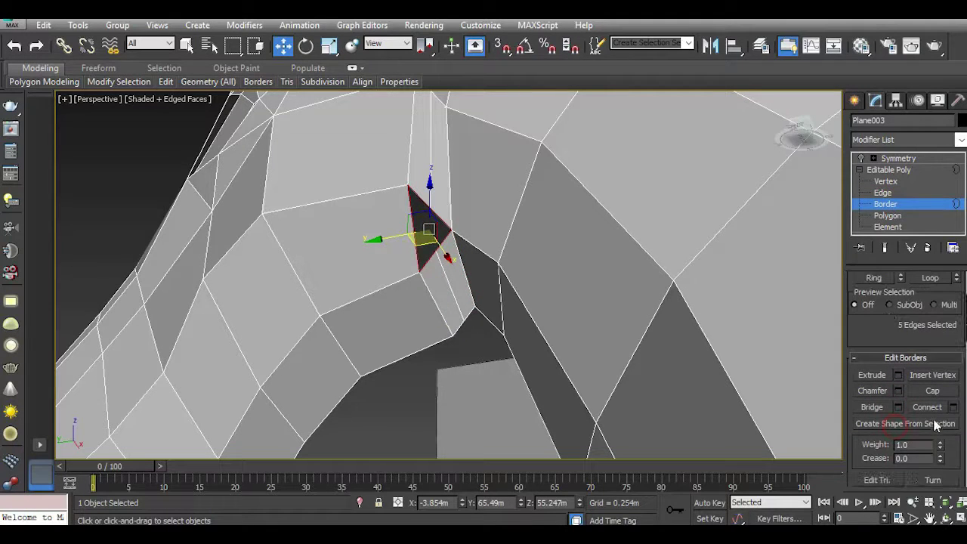
click(932, 391)
click(886, 181)
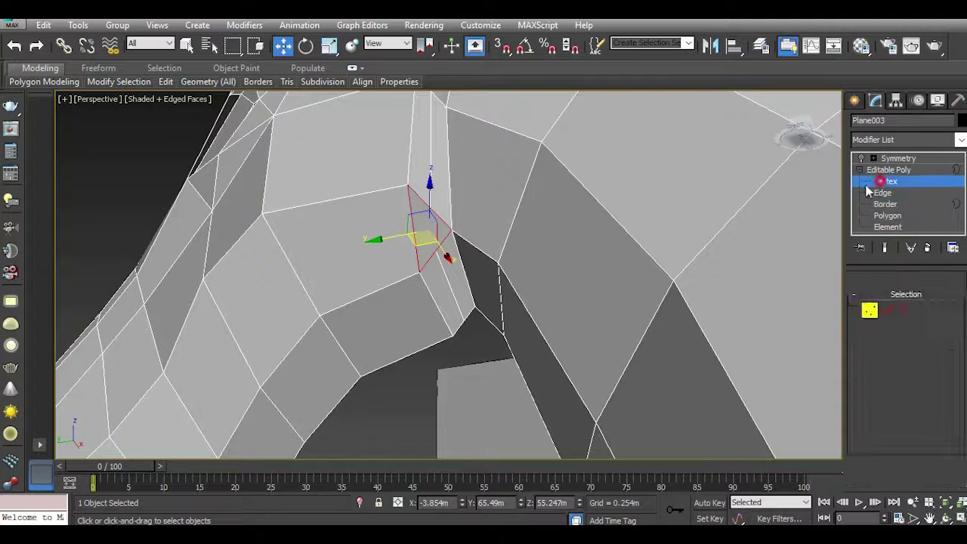
click(452, 230)
ctrl+click(436, 250)
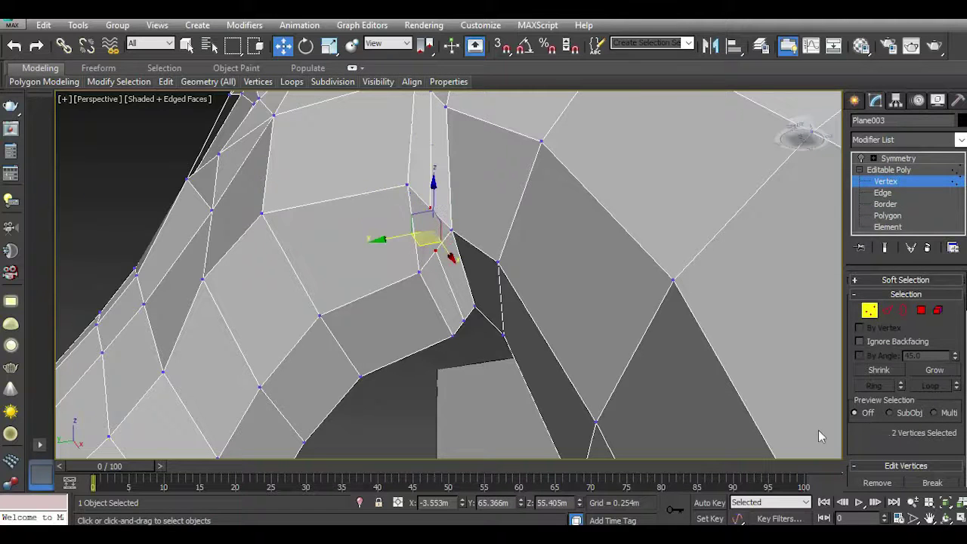
scroll(920, 445, down, 5)
click(905, 424)
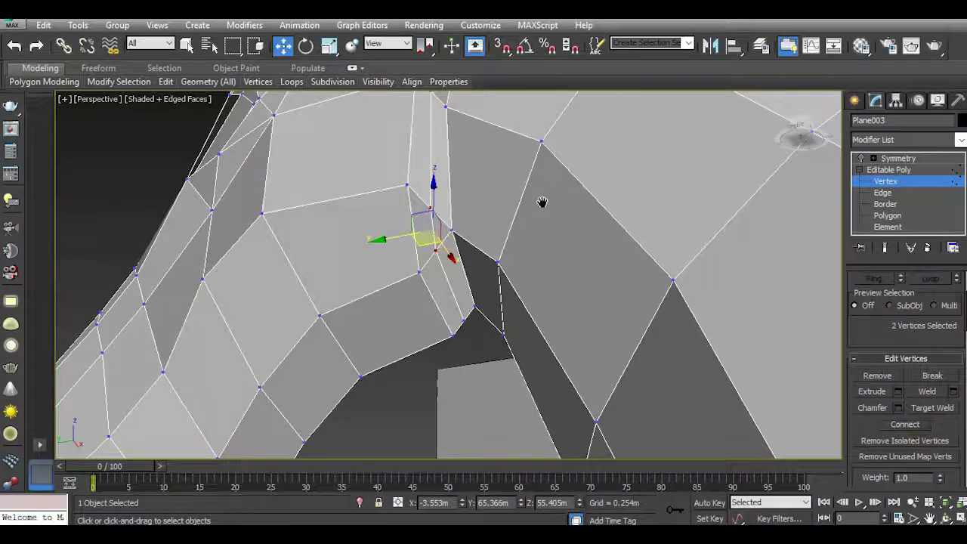
Move the stray vertex at the gap sideways and down toward the seam.
middle_drag(542, 202, 510, 388)
scroll(398, 266, up, 4)
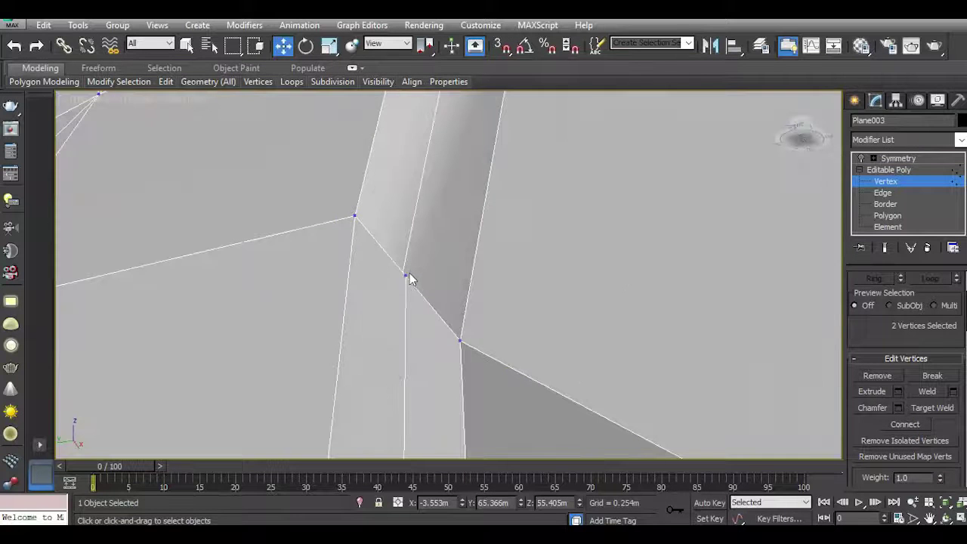
click(402, 276)
right_click(402, 277)
click(382, 371)
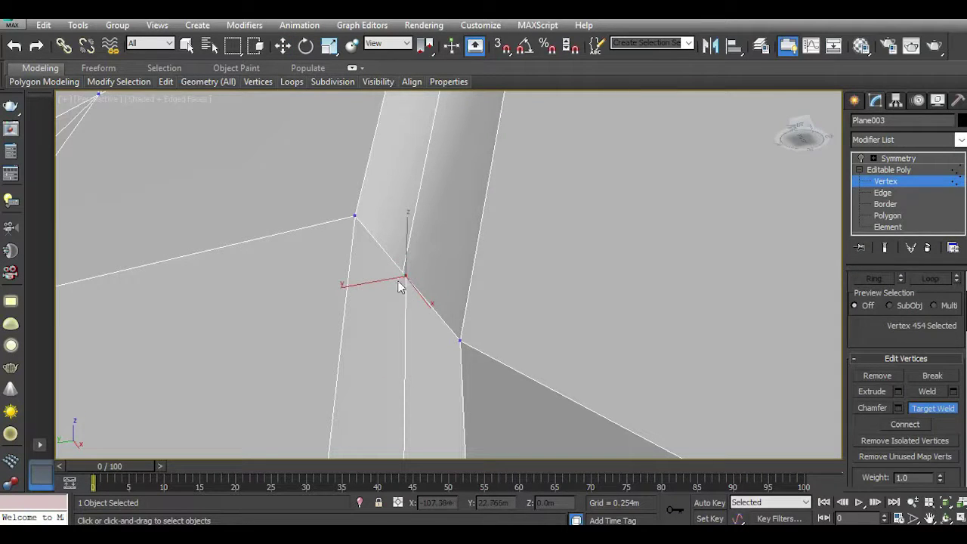
key(w)
drag(388, 282, 348, 294)
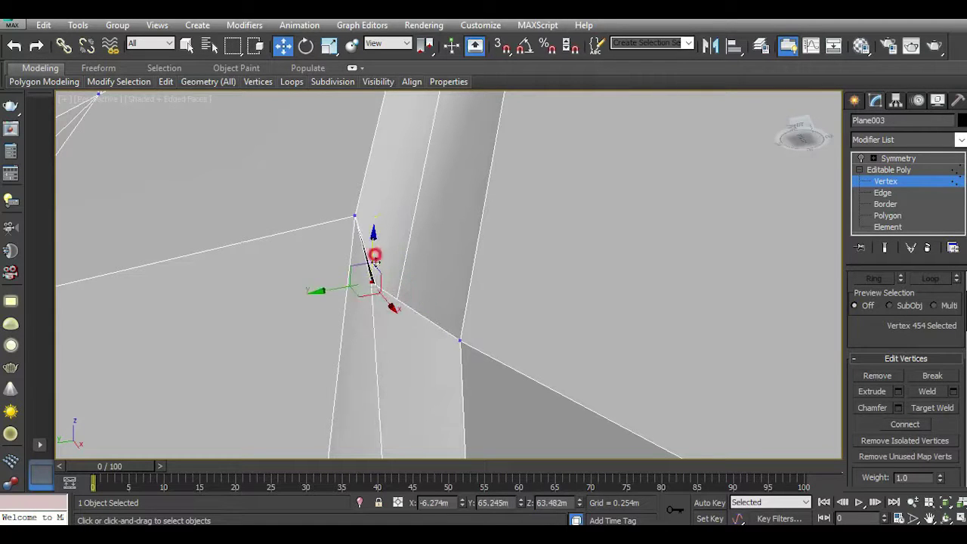
drag(375, 257, 407, 321)
Target-weld the stray vertex onto its neighbour to close the gap.
right_click(408, 308)
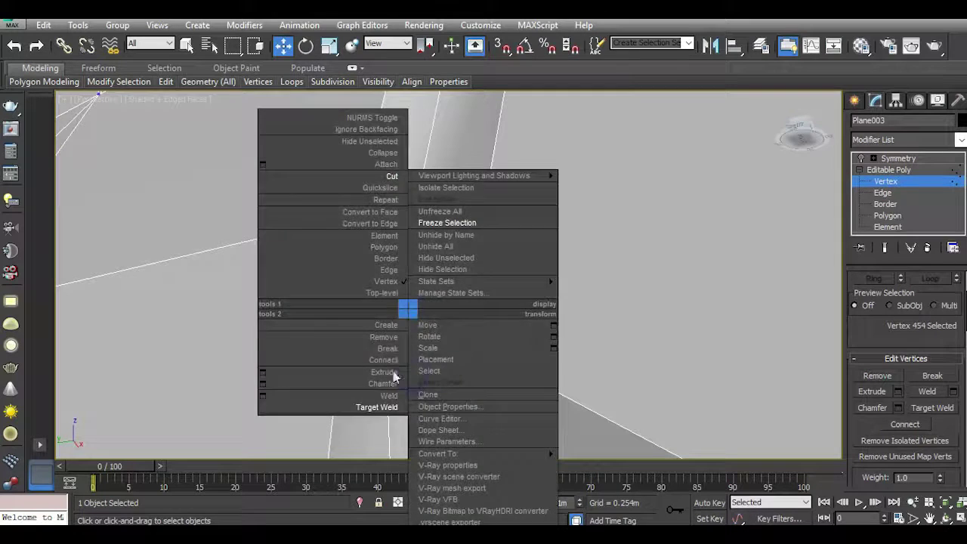
click(389, 407)
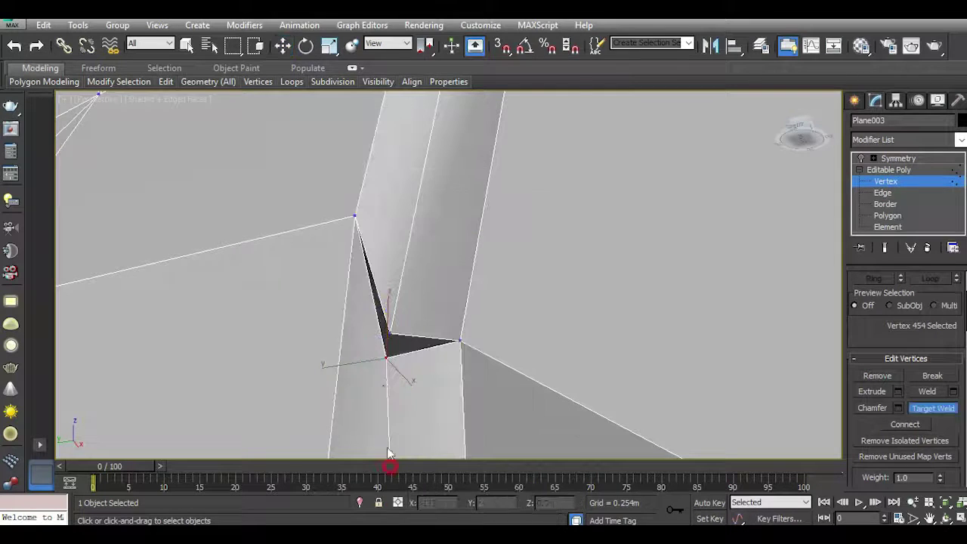
click(389, 332)
mouse_move(388, 330)
alt+middle_down()
mouse_move(435, 224)
mouse_move(427, 232)
alt+middle_up()
key(w)
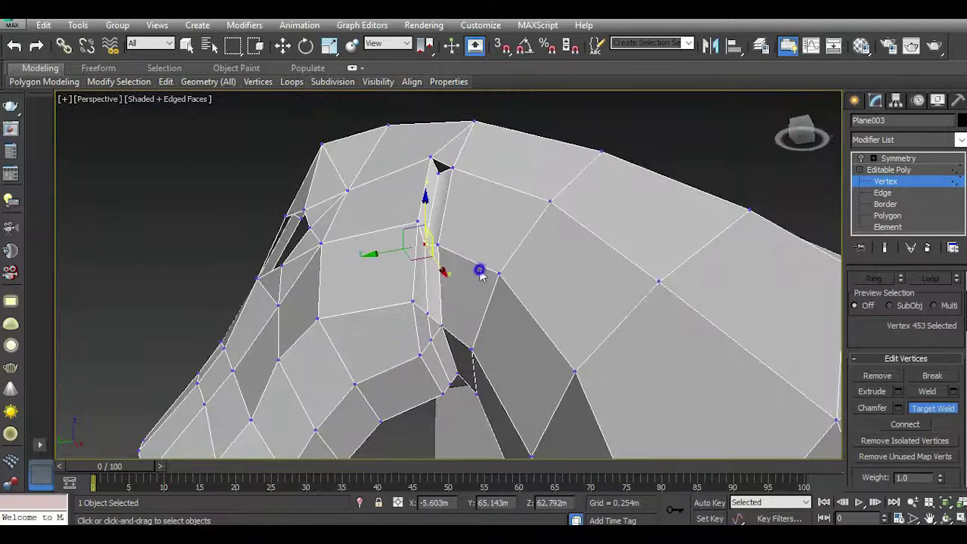
scroll(446, 227, up, 3)
scroll(435, 223, up, 2)
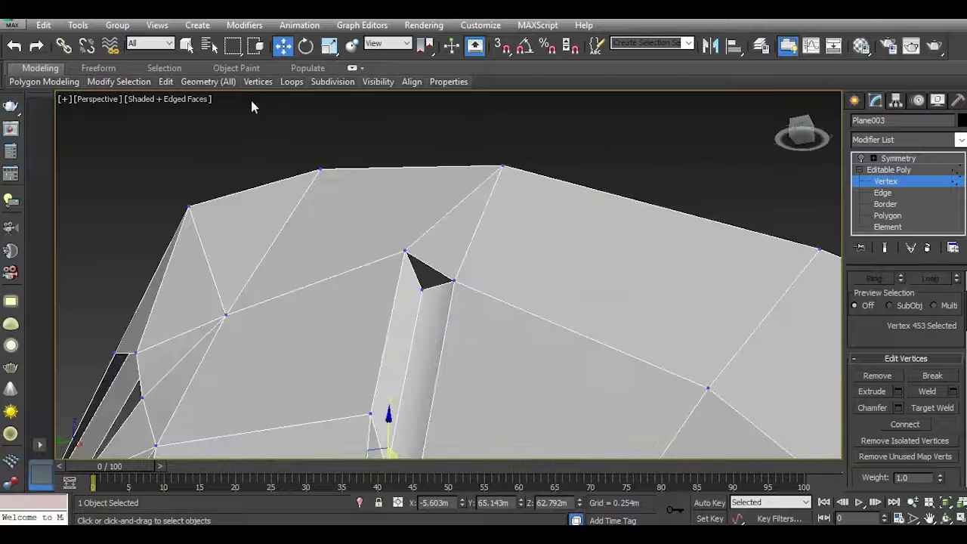
Cut a new edge from the top vertex down to the seam edge.
click(247, 162)
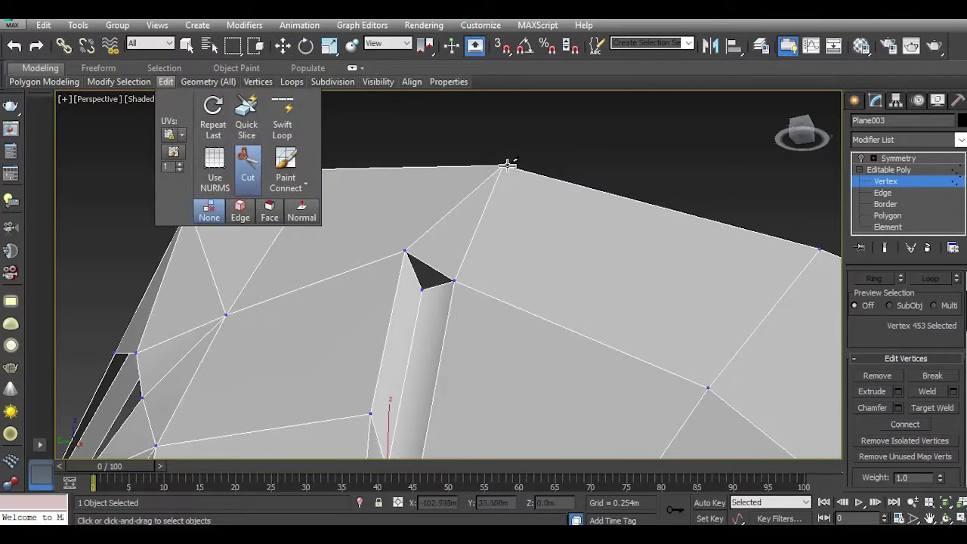
click(503, 166)
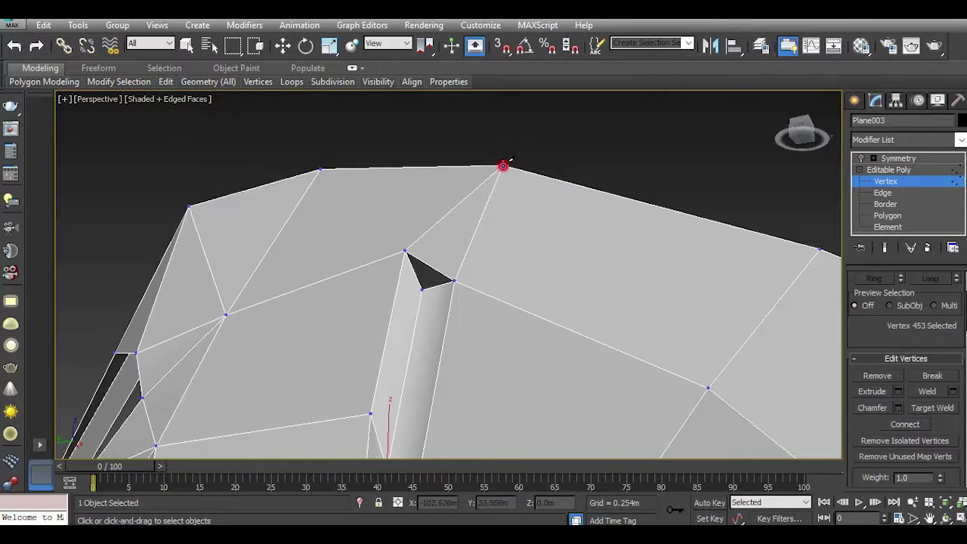
click(429, 266)
key(w)
Target-weld the lower vertex onto the new cut vertex, closing the triangular hole.
right_click(442, 280)
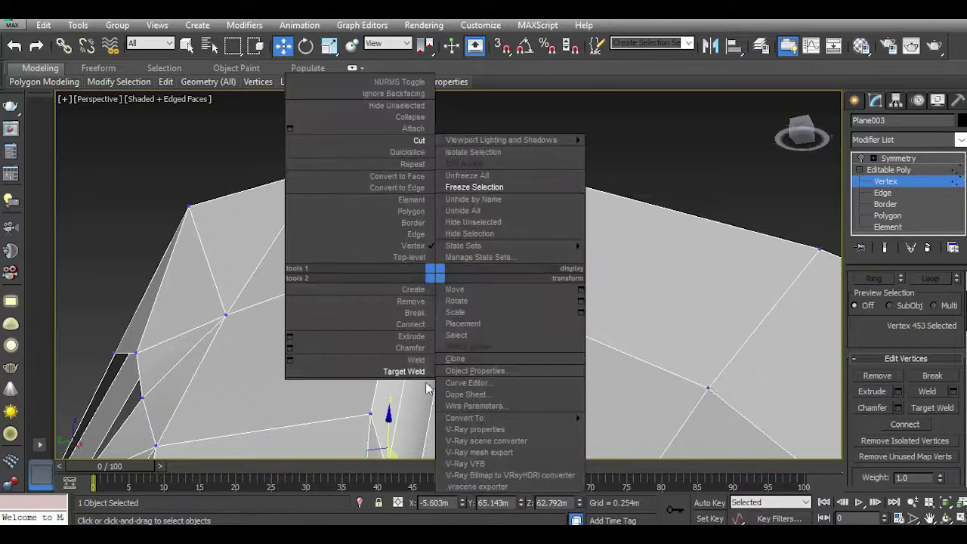
click(400, 305)
key(w)
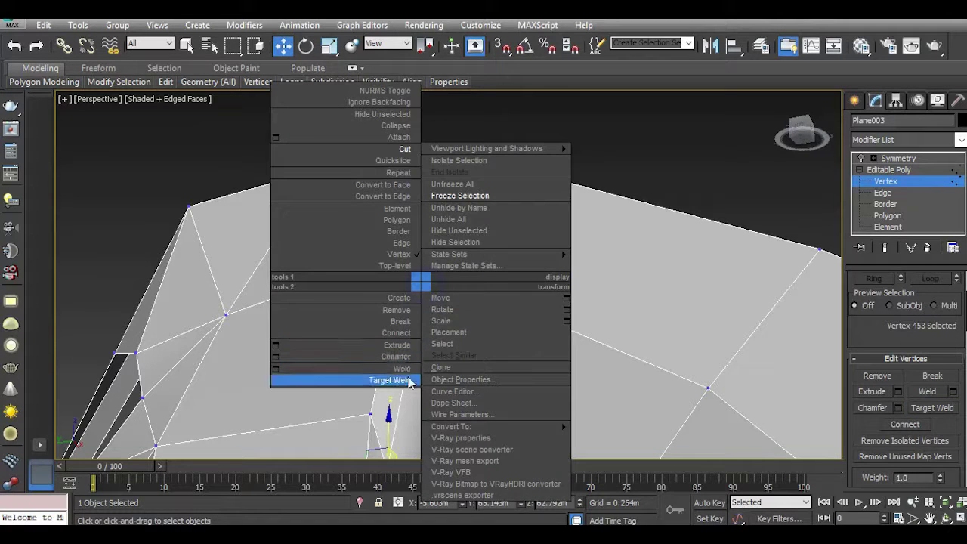
click(401, 380)
click(420, 288)
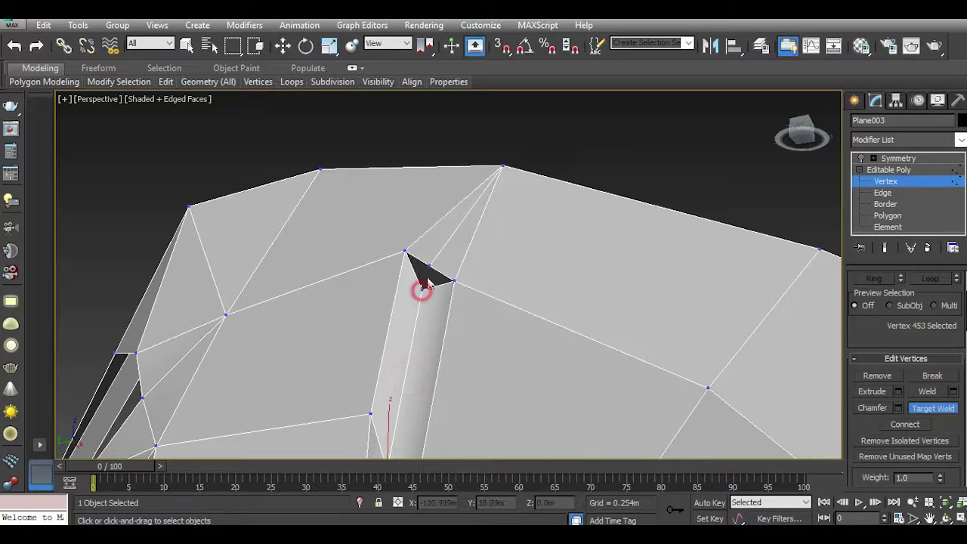
click(430, 266)
key(w)
scroll(518, 264, down, 3)
right_click(466, 215)
click(615, 229)
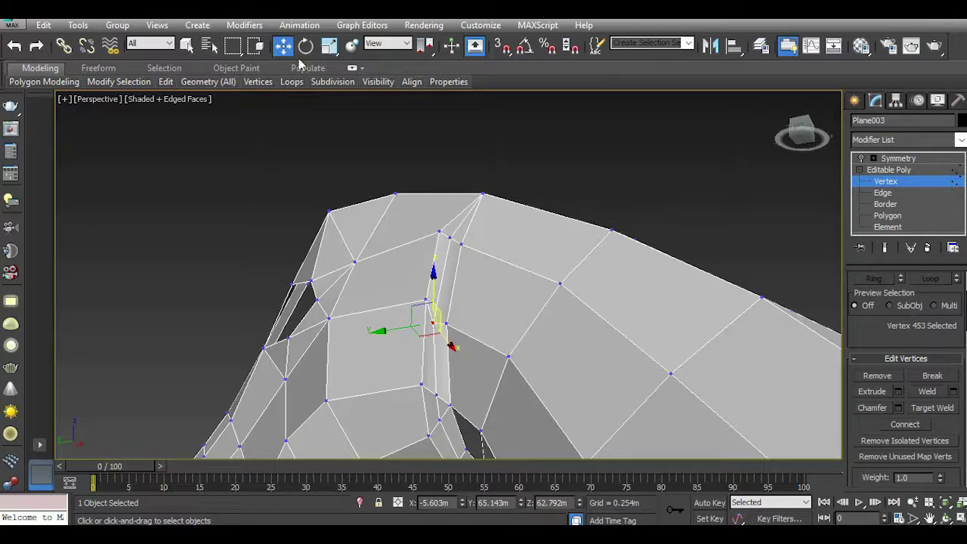
click(382, 175)
scroll(492, 230, down, 3)
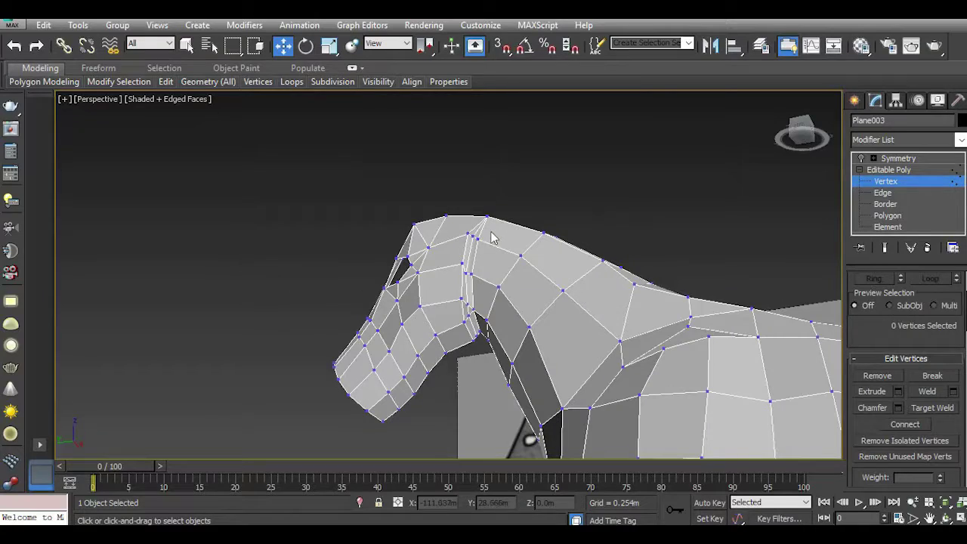
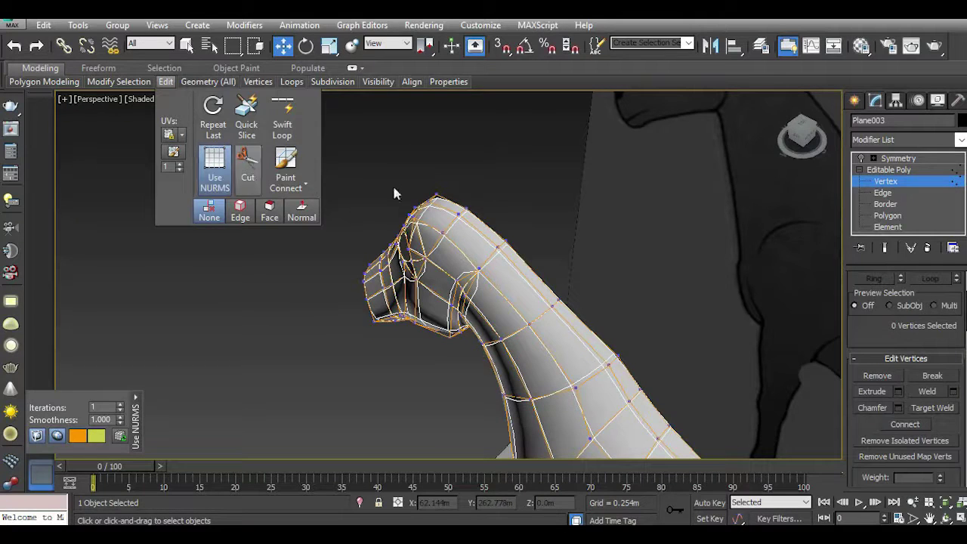
Exit vertex editing, select the horse mesh and toggle its Symmetry modifier.
click(888, 170)
click(681, 203)
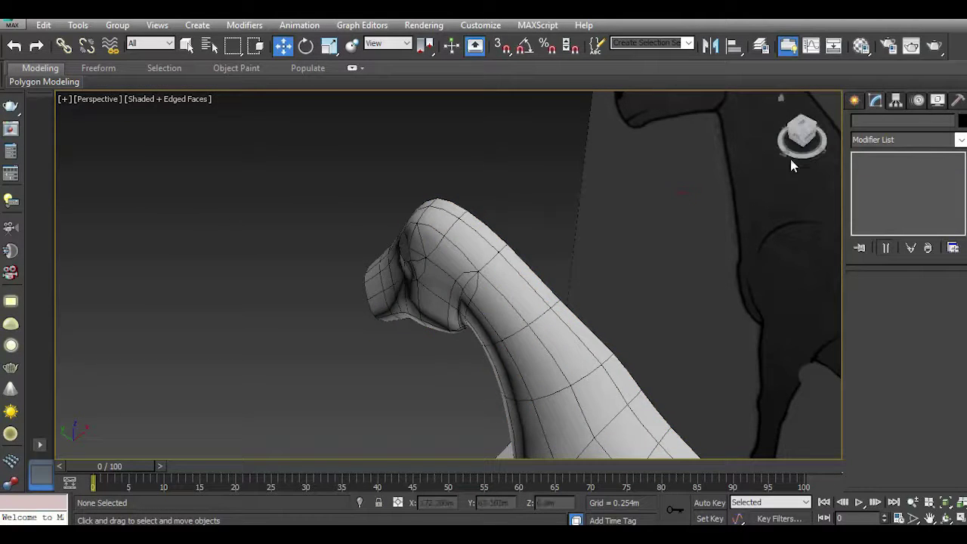
click(794, 134)
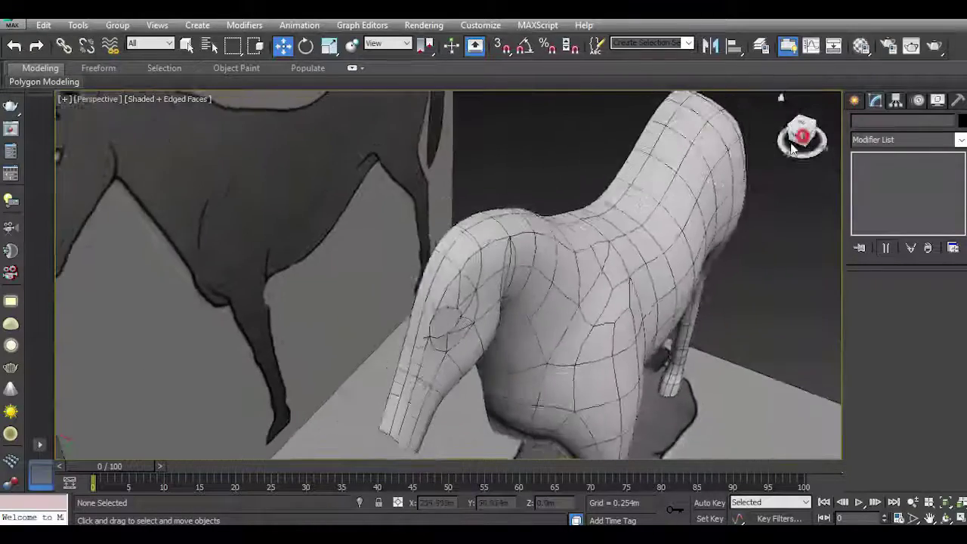
click(801, 136)
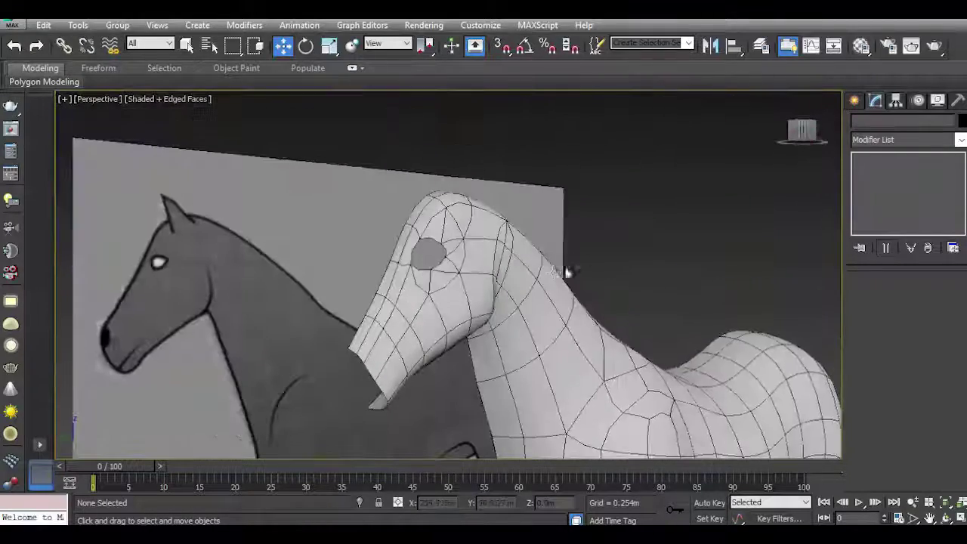
click(547, 276)
click(862, 159)
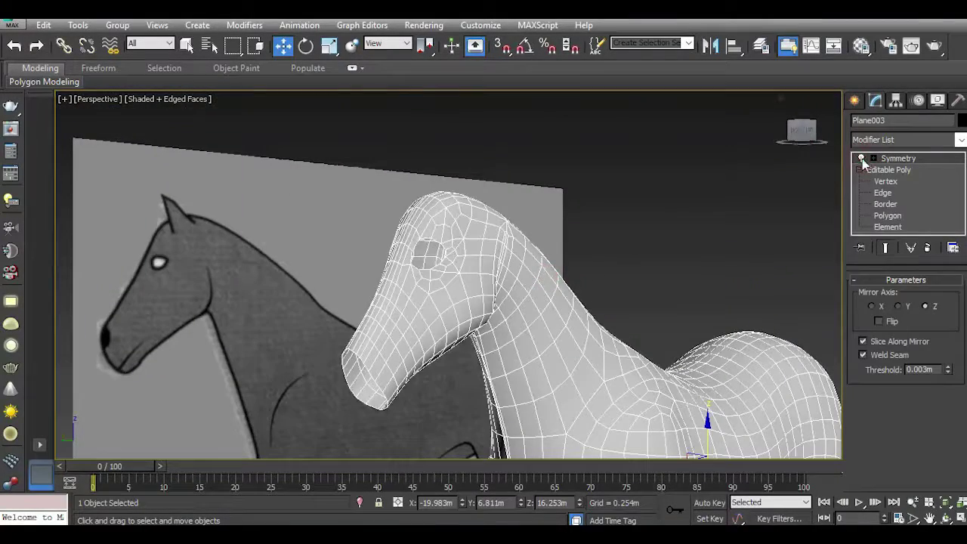
click(678, 221)
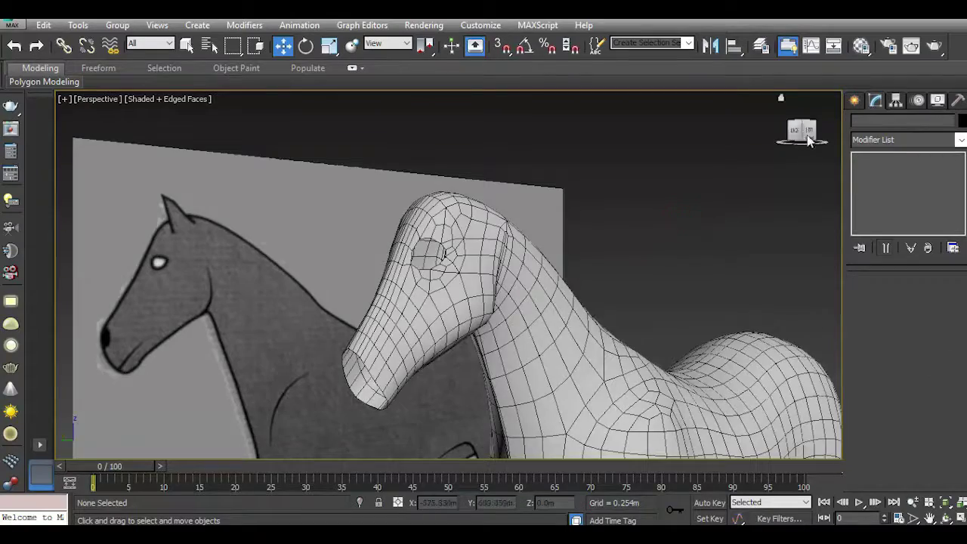
Orbit around the horse, check the side view, then inspect the neck from below in Perspective.
click(802, 131)
mouse_move(125, 146)
alt+middle_down()
mouse_move(205, 157)
mouse_move(117, 171)
alt+middle_up()
mouse_move(804, 151)
mouse_down()
mouse_move(744, 132)
mouse_move(804, 136)
mouse_up()
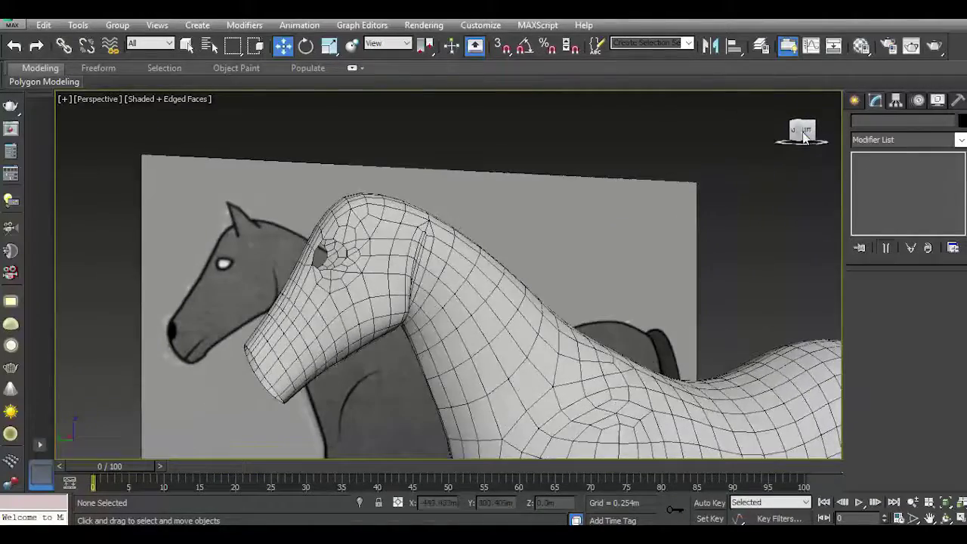
click(805, 135)
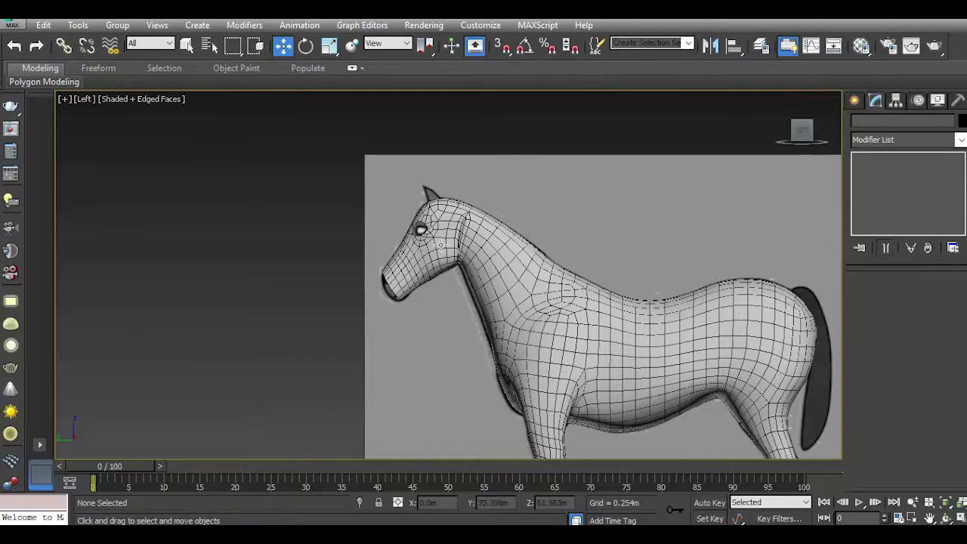
scroll(440, 243, up, 3)
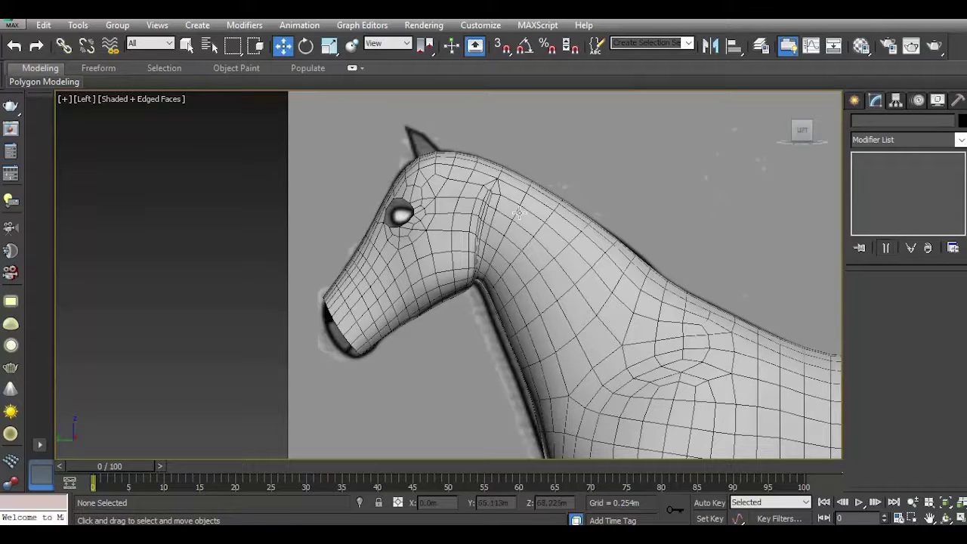
key(p)
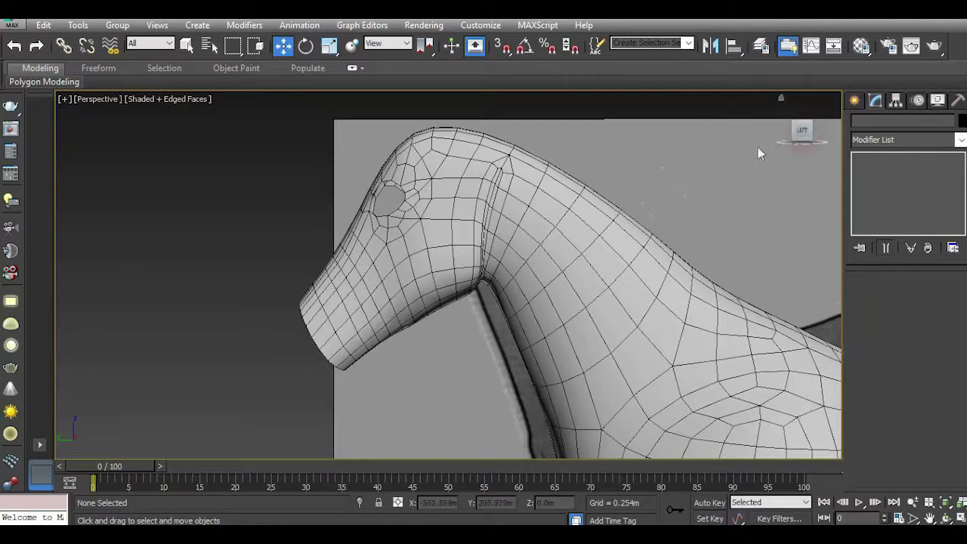
mouse_move(759, 141)
mouse_down()
mouse_move(718, 148)
mouse_move(104, 142)
mouse_move(74, 133)
mouse_move(793, 151)
mouse_up()
In Left view vertex mode, move two lower-edge vertices down and to the left.
key(l)
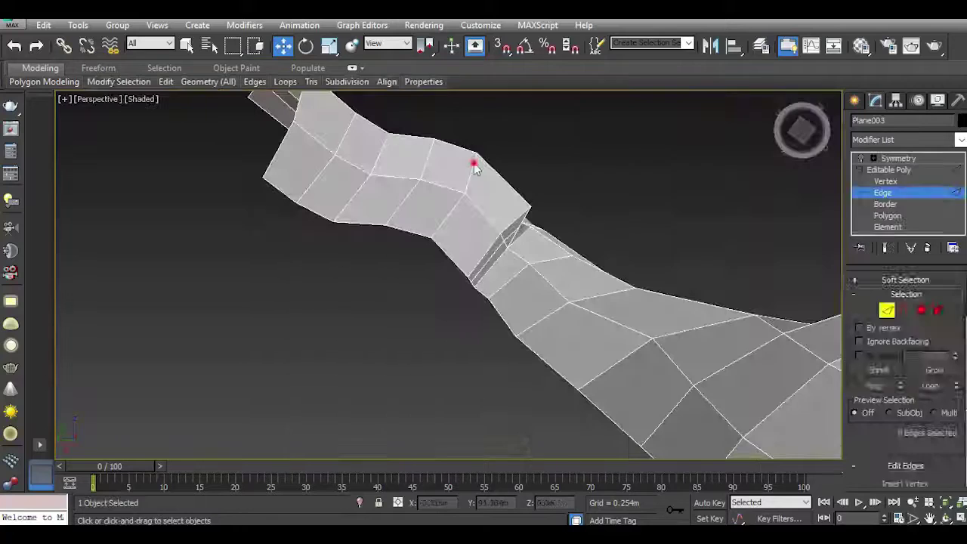
key(1)
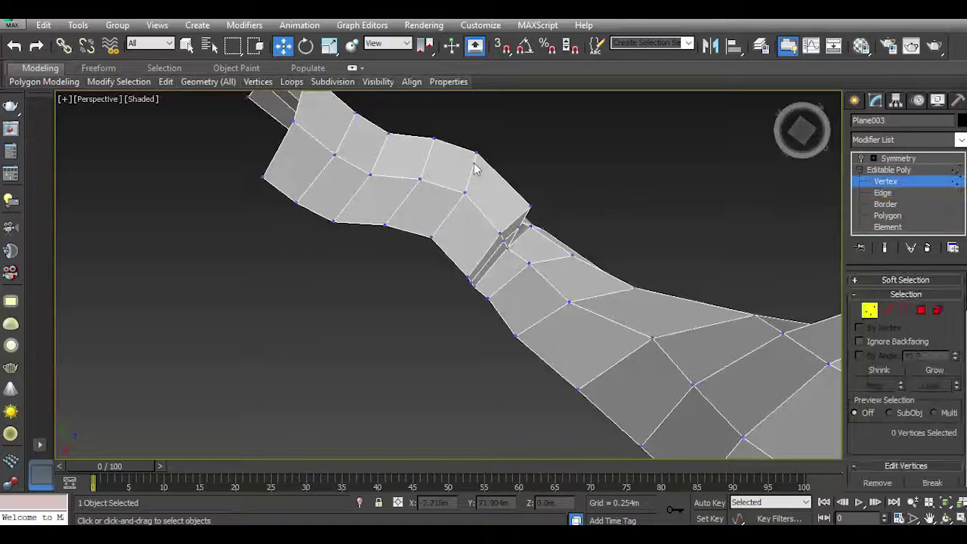
scroll(448, 220, up, 2)
click(408, 270)
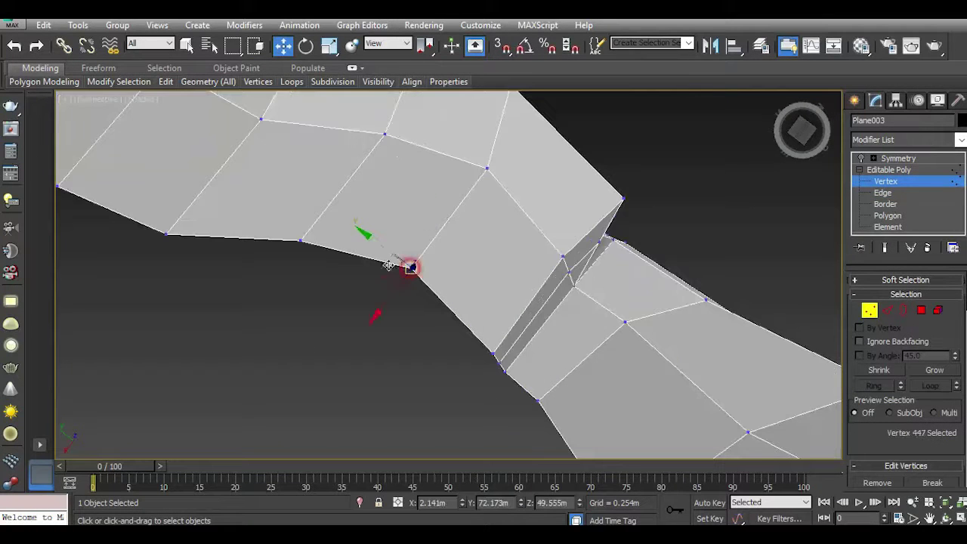
ctrl+click(300, 241)
drag(327, 301, 280, 341)
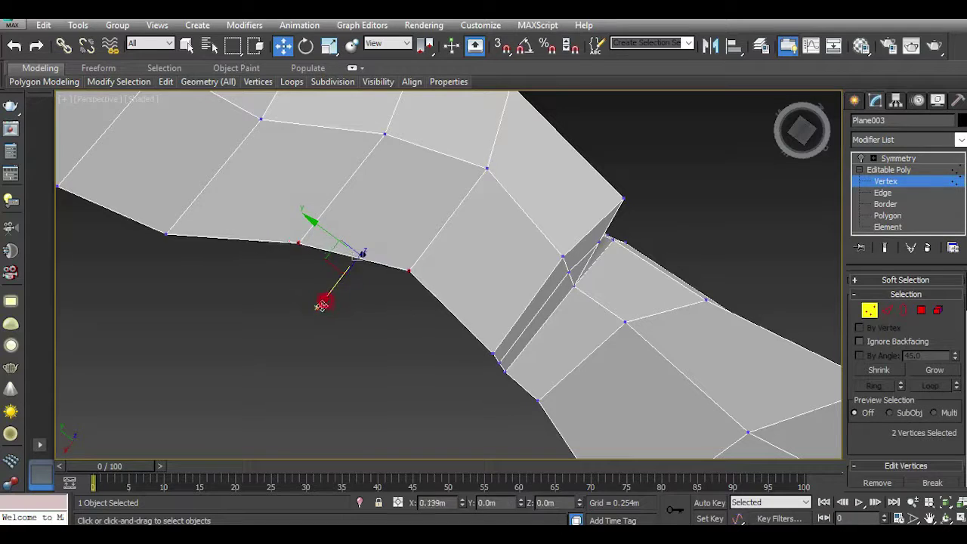
click(283, 340)
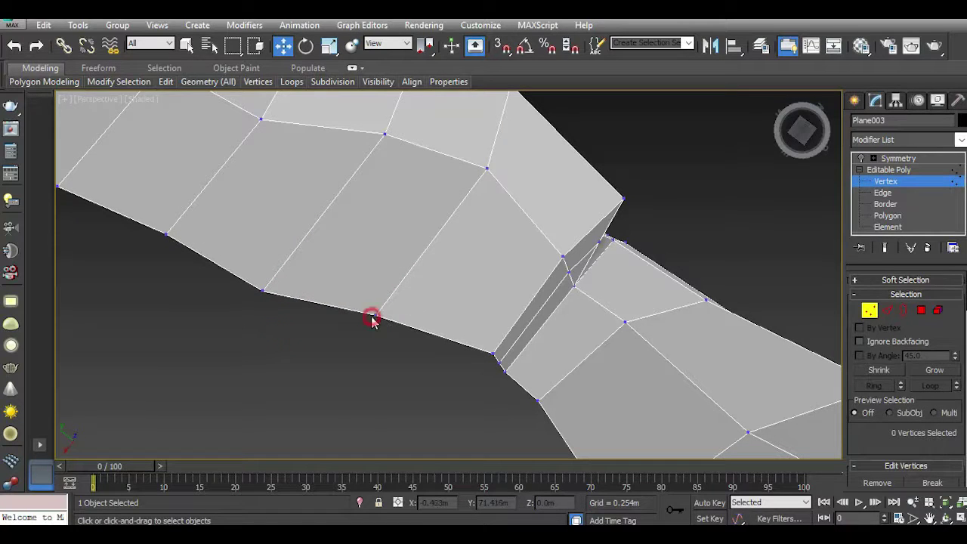
Nudge another lower-edge vertex further down-left to even the contour.
drag(375, 315, 367, 327)
click(338, 366)
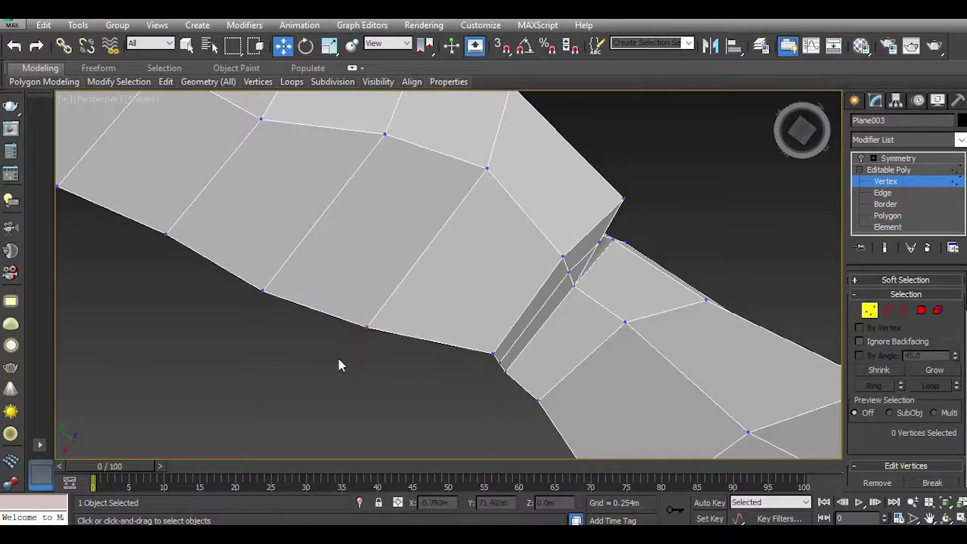
click(368, 327)
drag(367, 327, 342, 353)
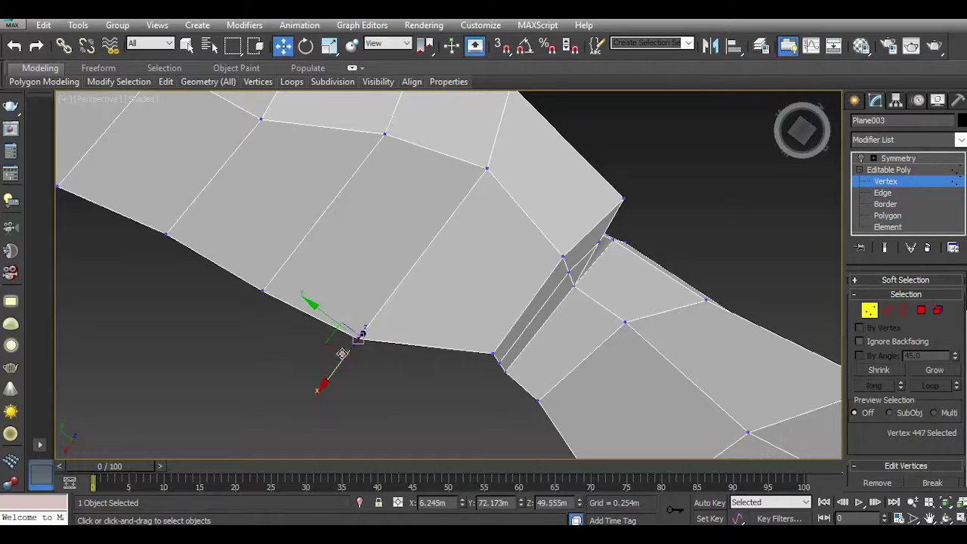
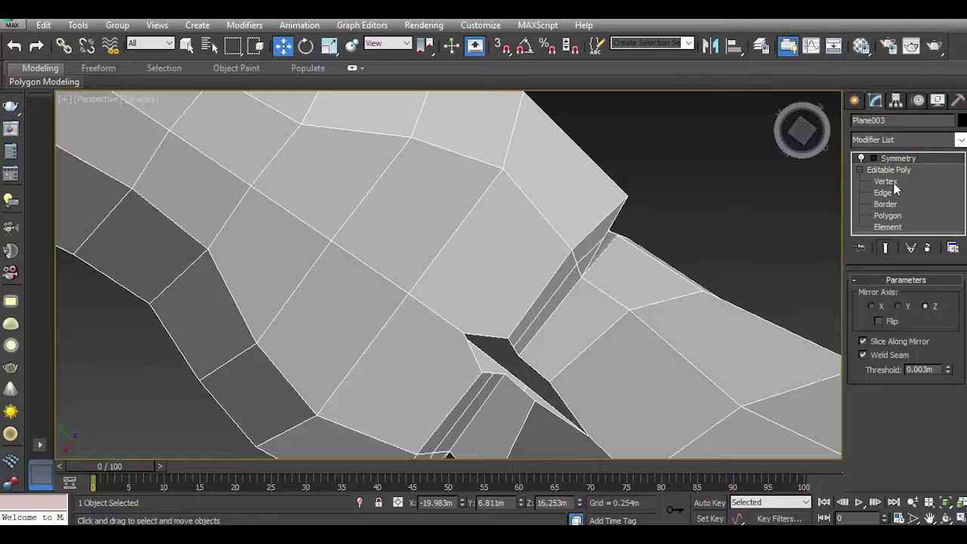
At Vertex level, select the three notch vertices and slide them down-left.
click(886, 182)
scroll(658, 287, up, 3)
scroll(536, 282, up, 3)
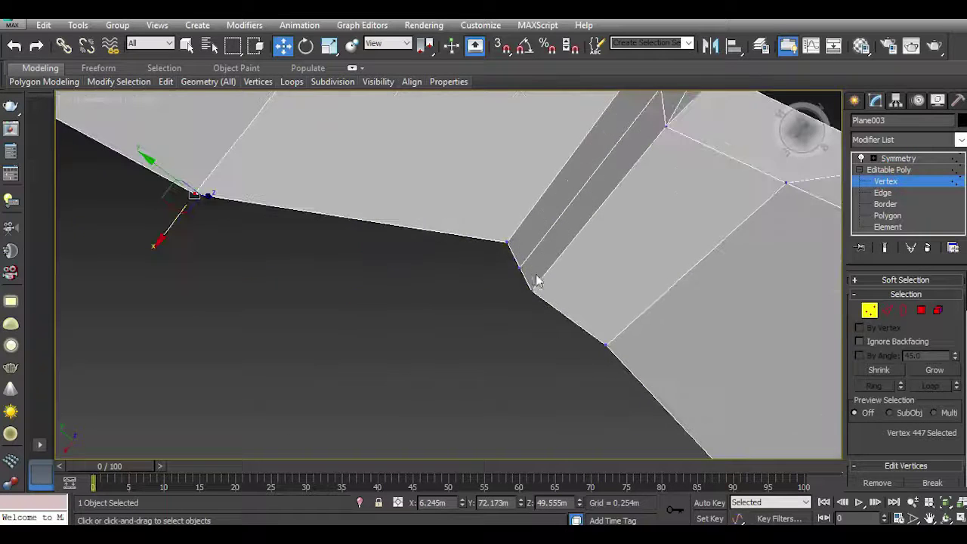
click(508, 242)
ctrl+click(519, 264)
ctrl+click(529, 292)
mouse_move(492, 302)
mouse_down()
mouse_move(432, 350)
mouse_move(456, 357)
mouse_up()
Move the single vertex at the notch tip down-left to close the gap.
scroll(597, 352, down, 1)
scroll(515, 247, down, 2)
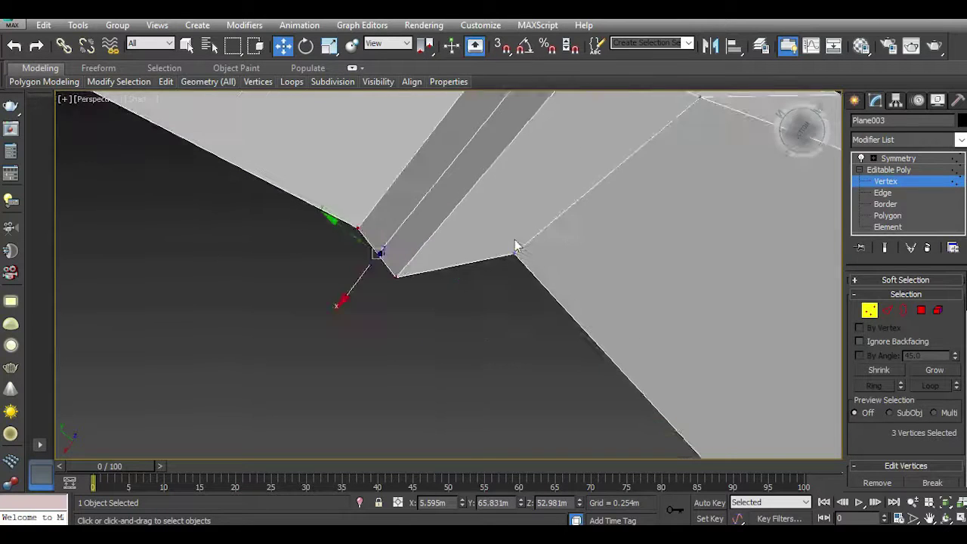
scroll(518, 252, down, 2)
click(517, 249)
drag(517, 249, 479, 309)
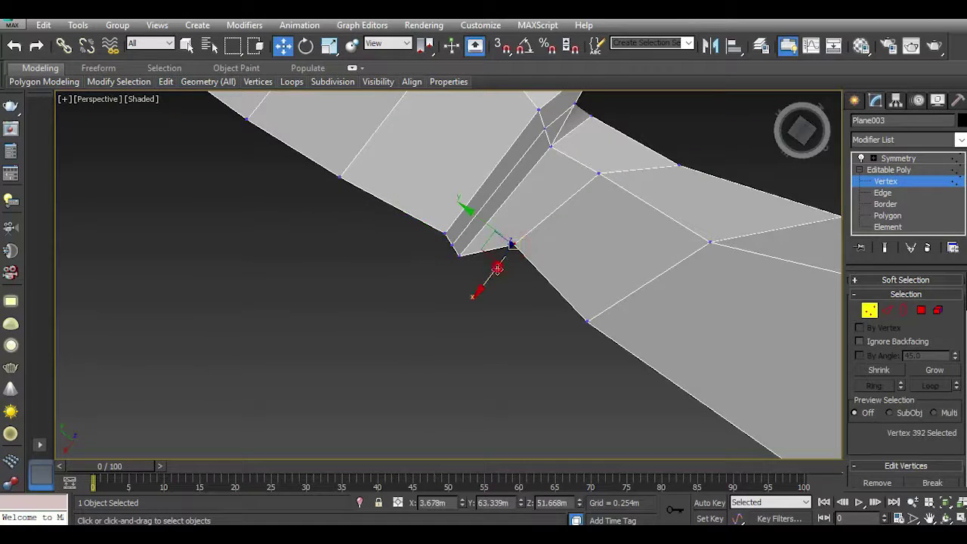
Turn on the Symmetry result and orbit to inspect the full mirrored horse.
click(899, 159)
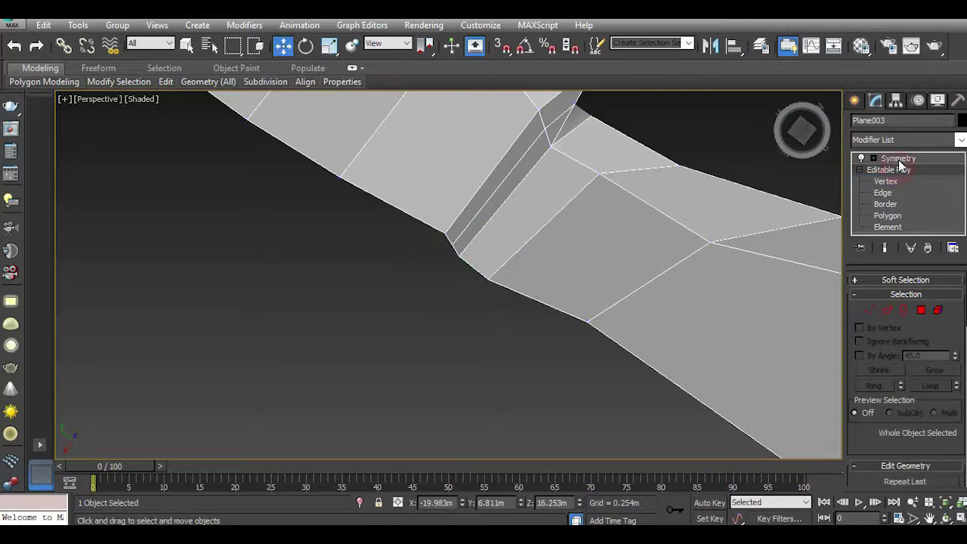
scroll(491, 228, down, 5)
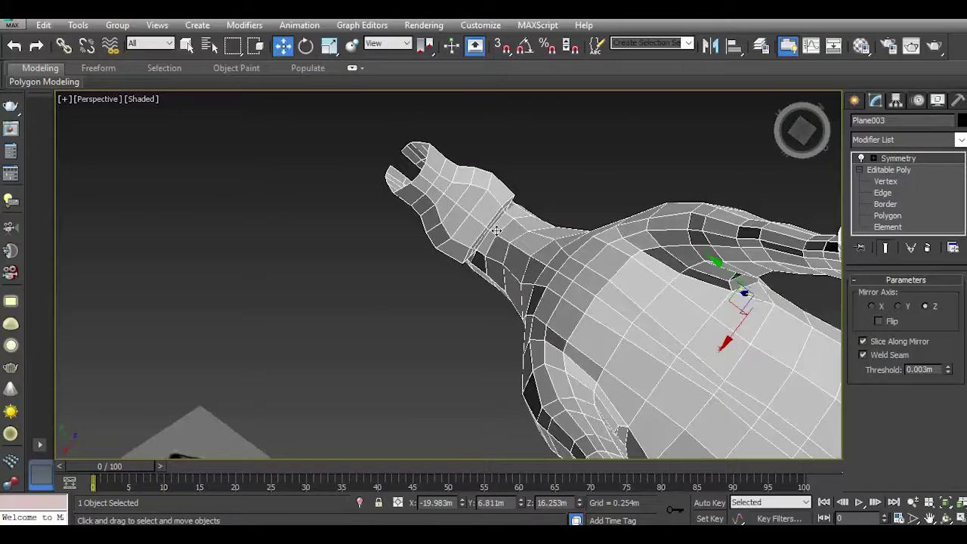
mouse_move(801, 130)
mouse_down()
mouse_move(771, 158)
mouse_move(782, 183)
mouse_up()
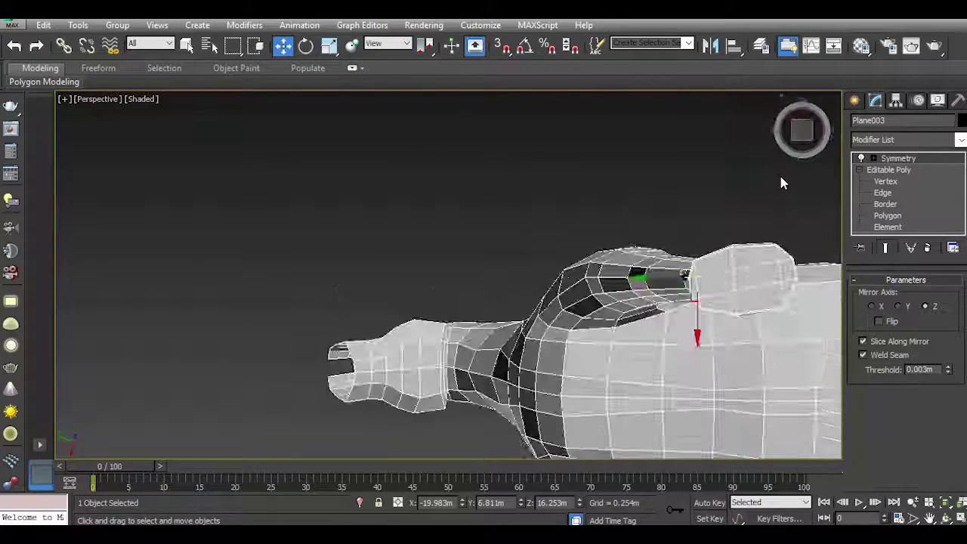
key(f)
drag(800, 130, 797, 133)
click(803, 136)
Select five vertices along the head's upper edge and move them up-left.
scroll(476, 251, up, 5)
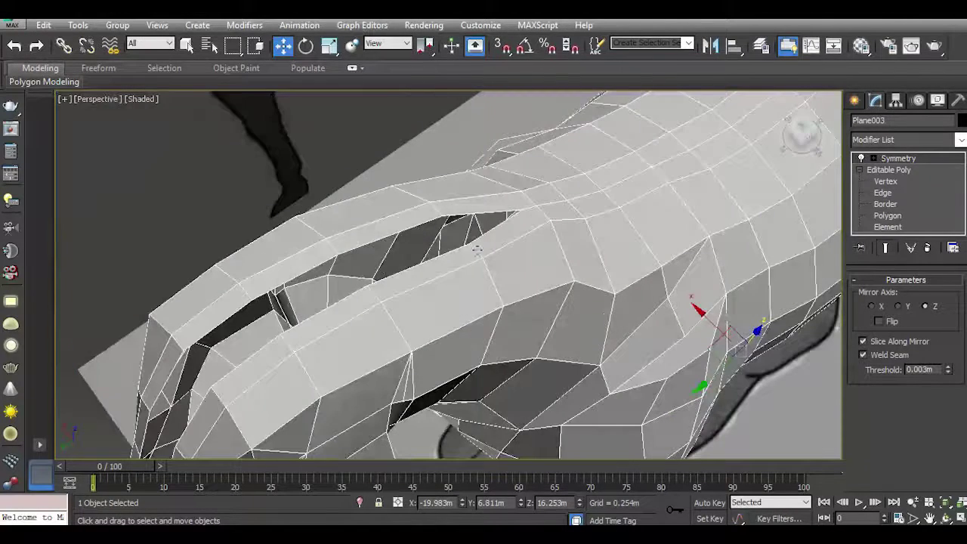
click(885, 182)
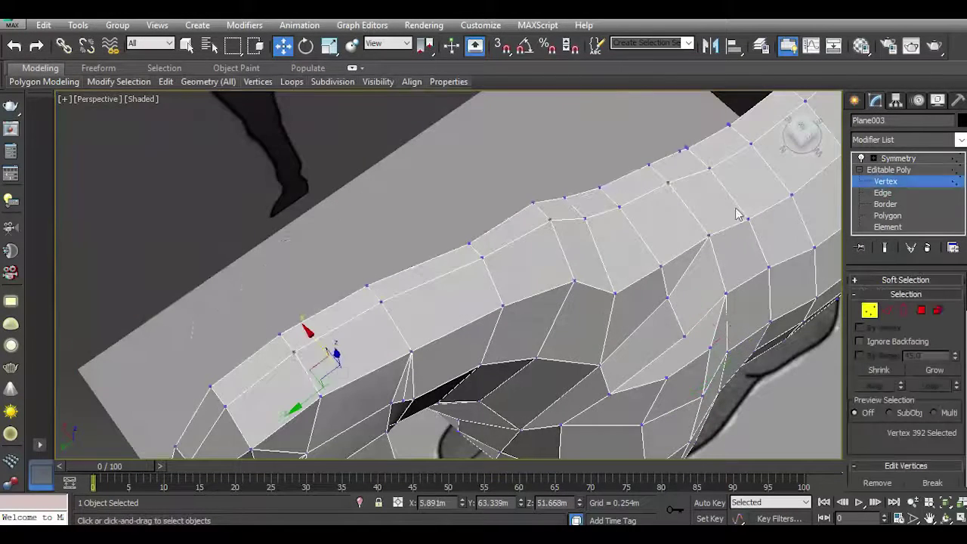
click(469, 244)
ctrl+click(366, 286)
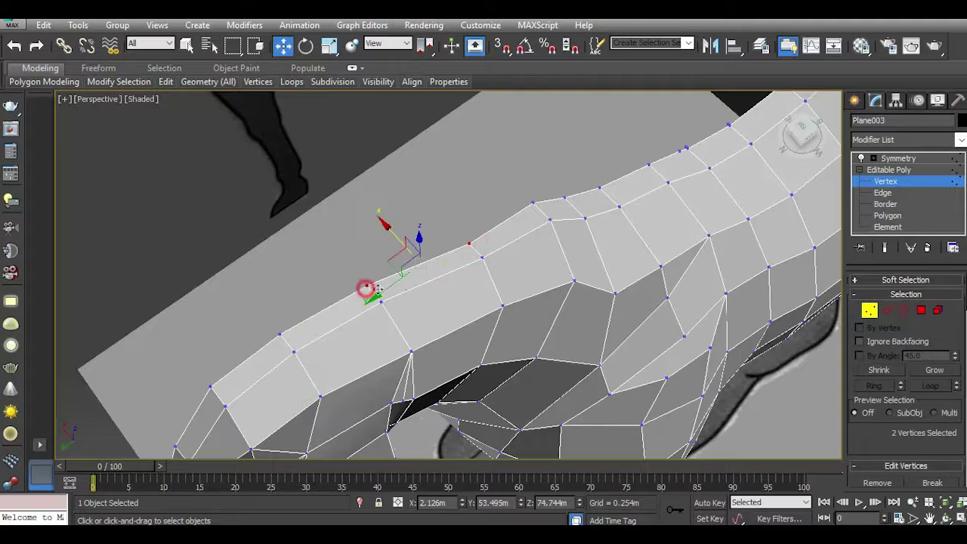
middle_drag(367, 288, 542, 247)
ctrl+click(431, 284)
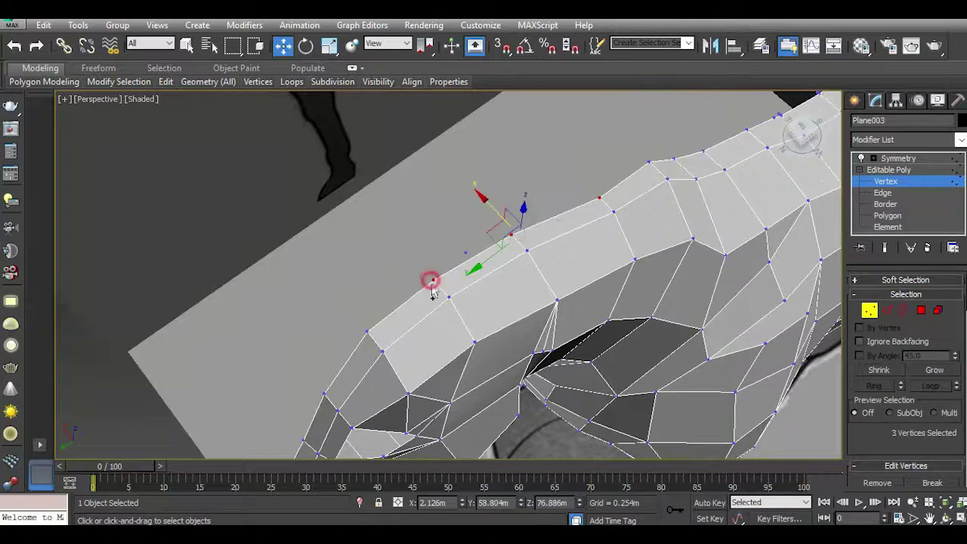
ctrl+click(368, 332)
middle_drag(368, 332, 485, 287)
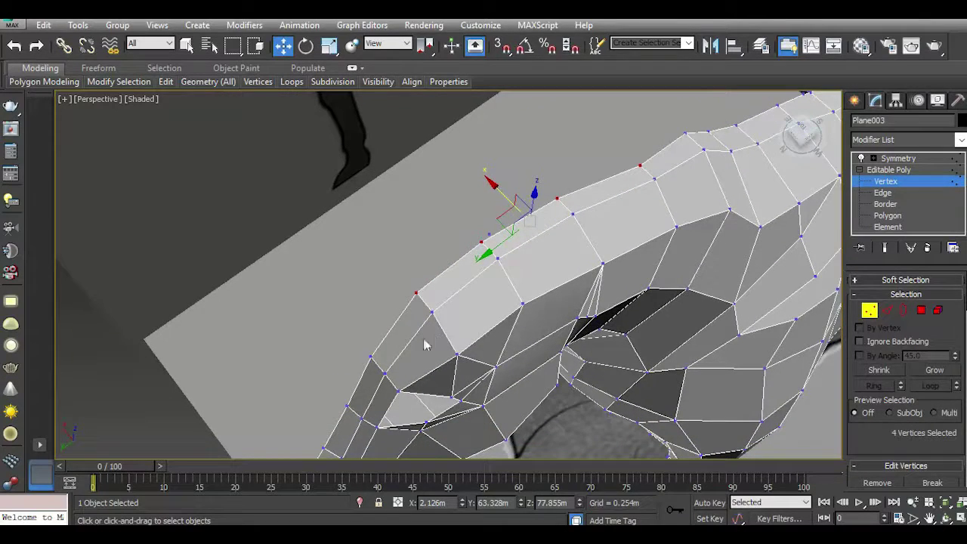
ctrl+click(371, 356)
drag(469, 214, 470, 209)
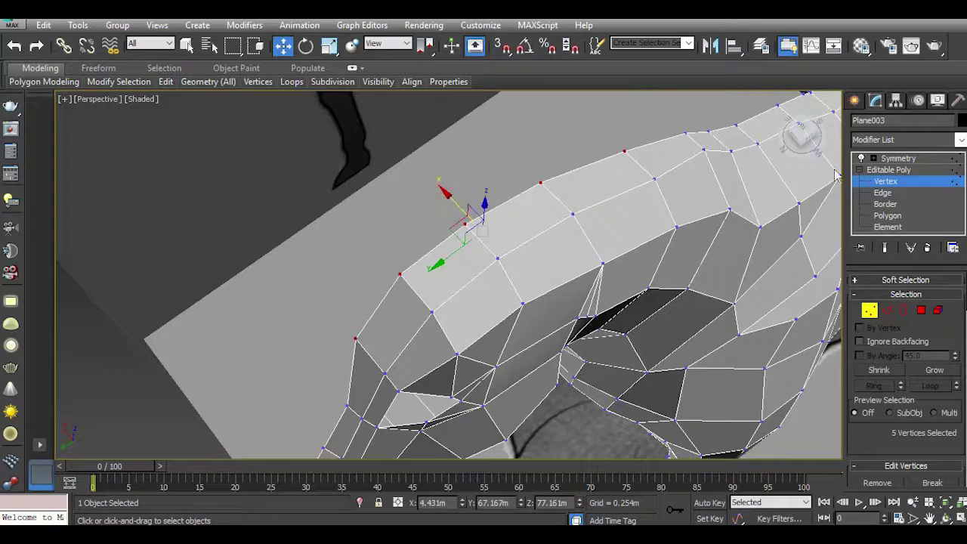
Show the full mirrored horse to check the reshaped head edge.
click(889, 170)
click(898, 158)
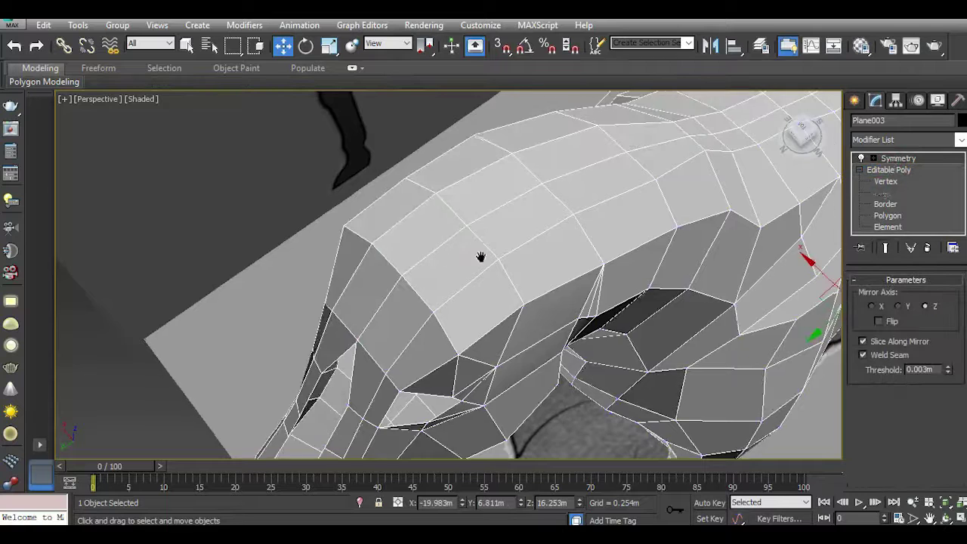
middle_drag(480, 257, 593, 160)
Select four vertices on the lower front edge and move them left.
click(885, 183)
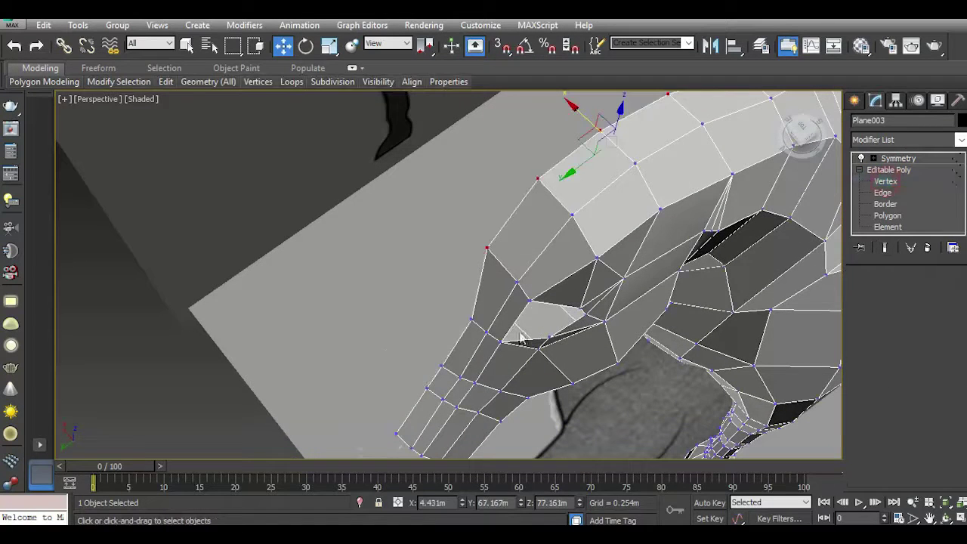
click(472, 324)
ctrl+click(442, 365)
ctrl+click(427, 388)
ctrl+click(392, 431)
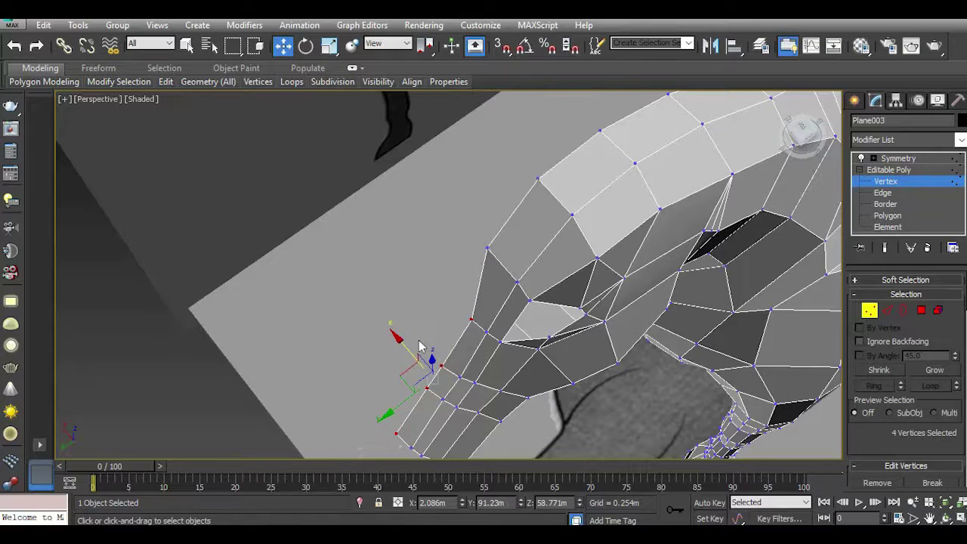
drag(404, 347, 387, 337)
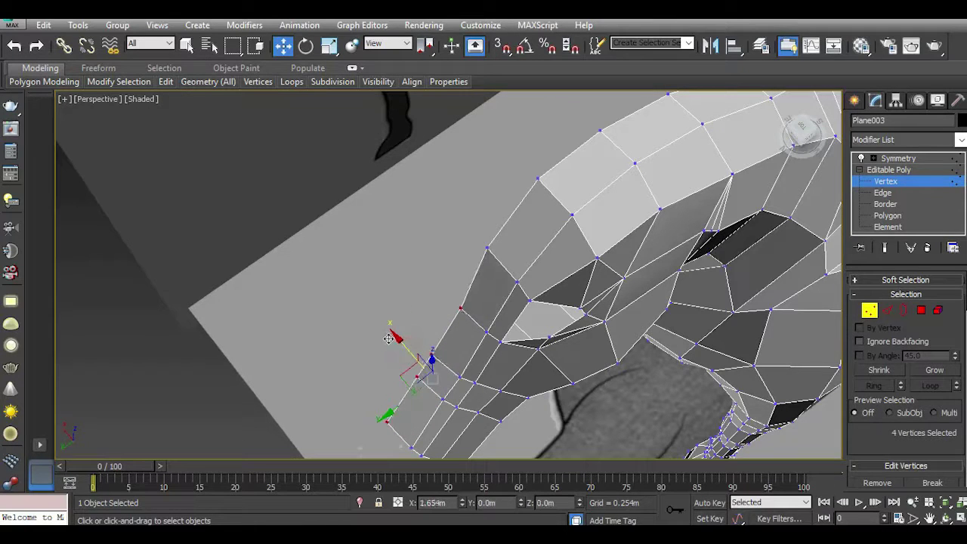
Check the mirrored mesh, nudge those four vertices slightly further left, and recheck.
click(895, 169)
click(899, 159)
click(886, 181)
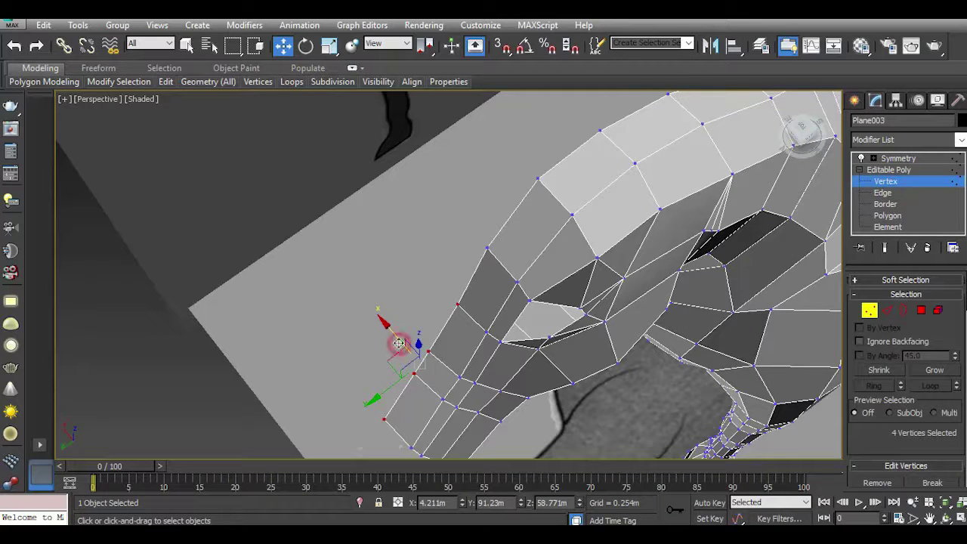
drag(403, 347, 396, 343)
click(906, 160)
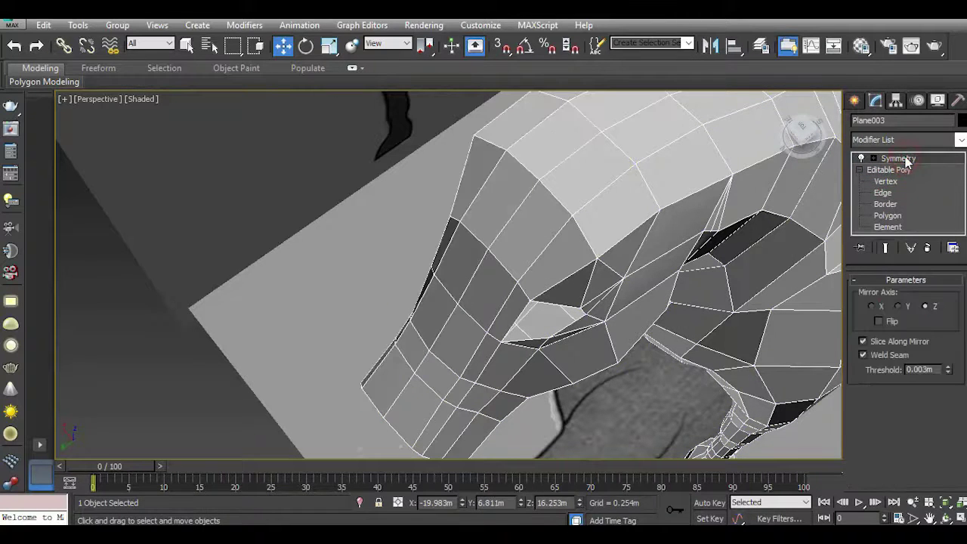
scroll(419, 264, down, 5)
Turn on NURMS smoothing for the Editable Poly, orbit the smoothed horse, then view from Left.
click(816, 122)
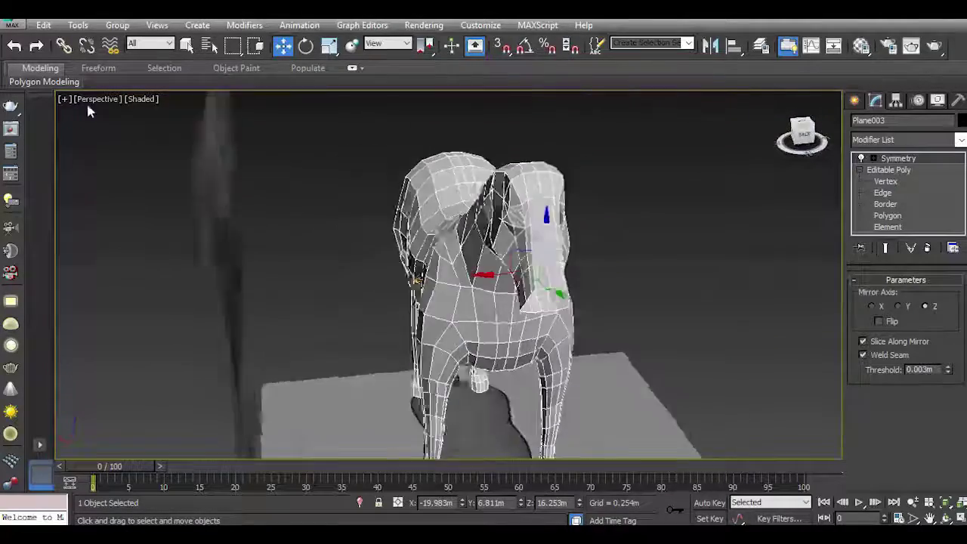
click(888, 170)
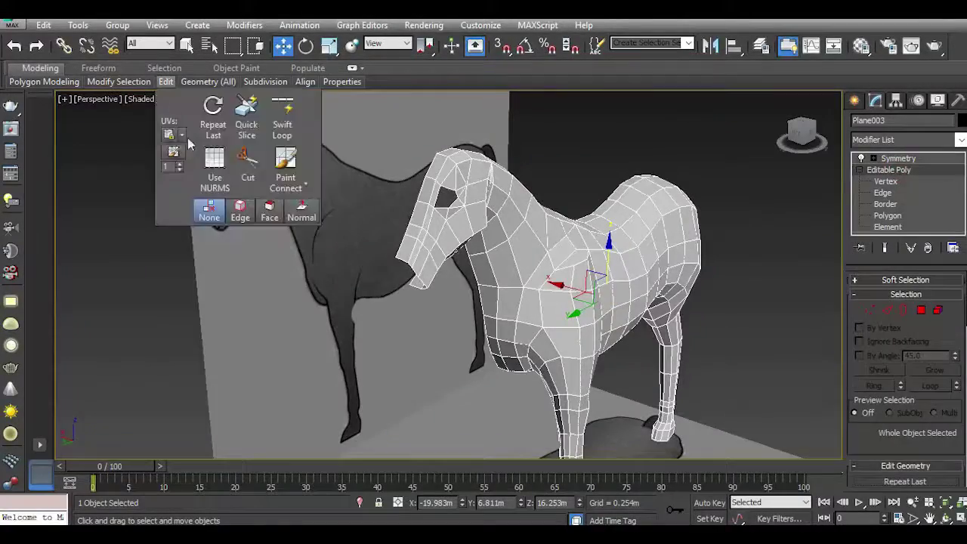
click(162, 210)
click(781, 192)
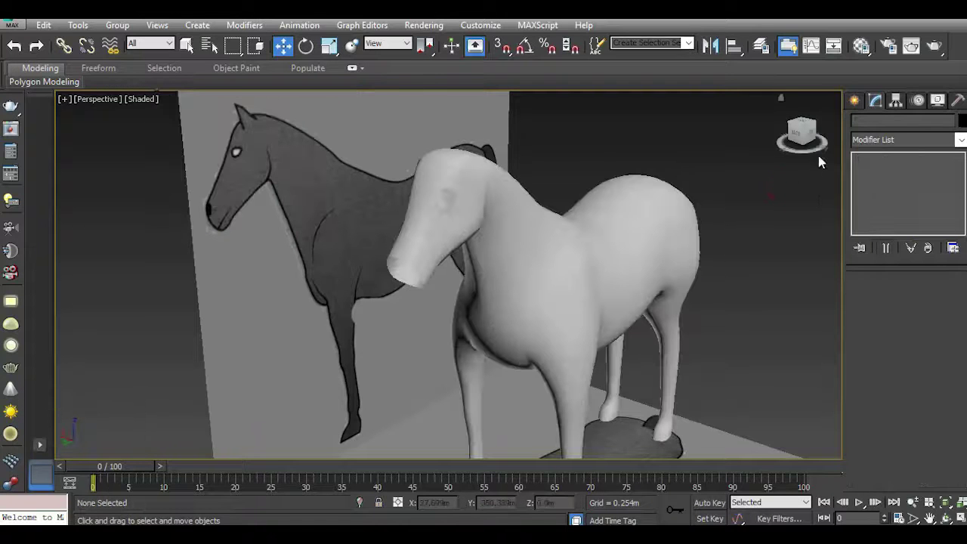
mouse_move(816, 142)
mouse_down()
mouse_move(829, 142)
mouse_move(793, 130)
mouse_up()
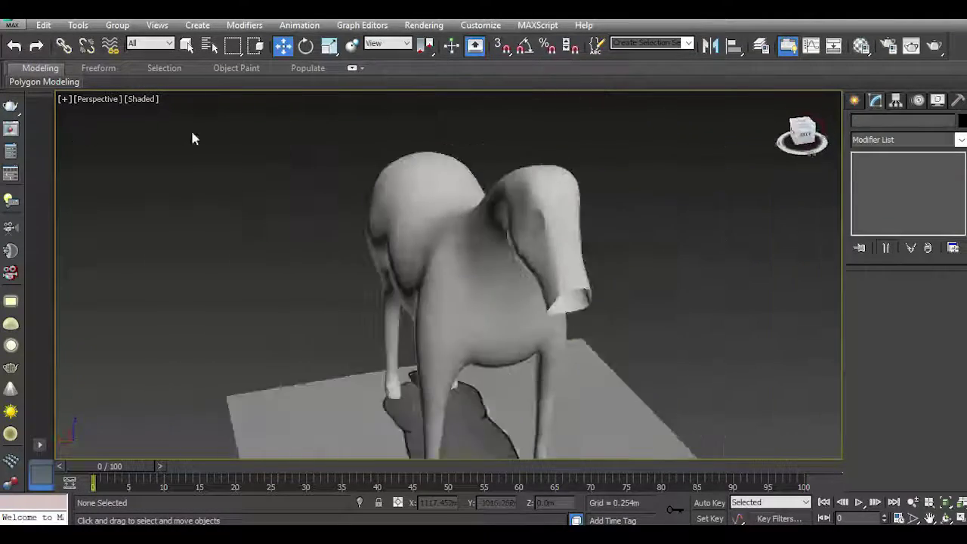
mouse_move(794, 130)
mouse_down()
mouse_move(270, 147)
mouse_move(751, 128)
mouse_up()
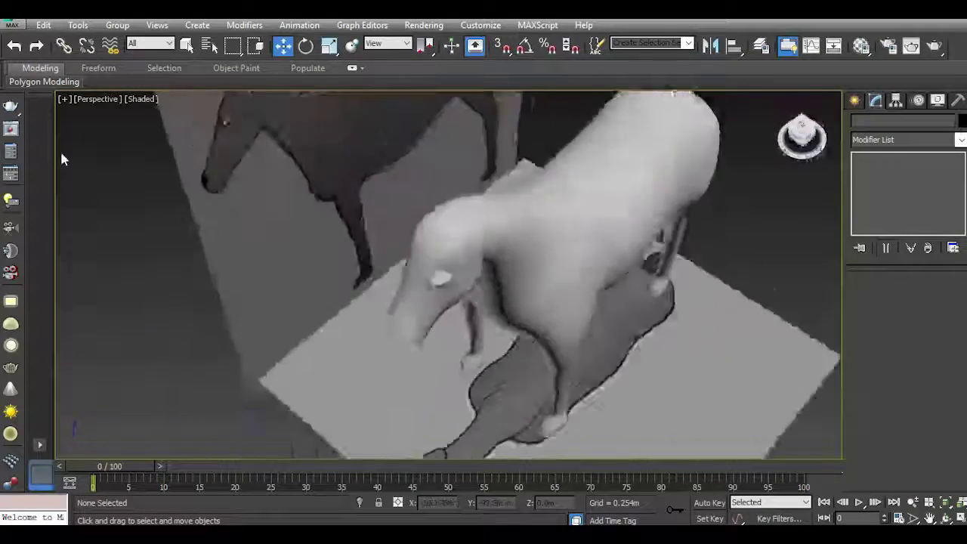
key(l)
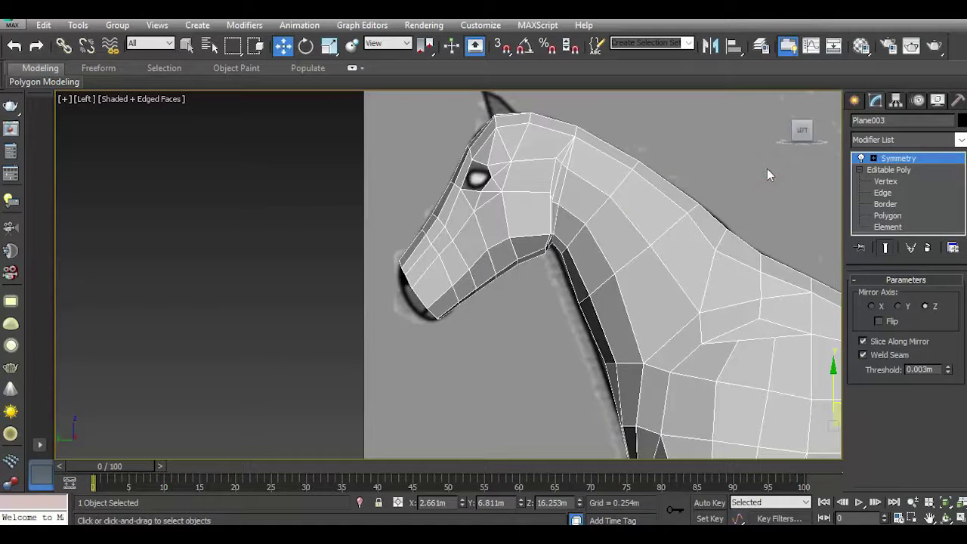
Collapse the Symmetry modifier into the Editable Poly and cap the open nose-tip border.
right_click(897, 166)
click(845, 295)
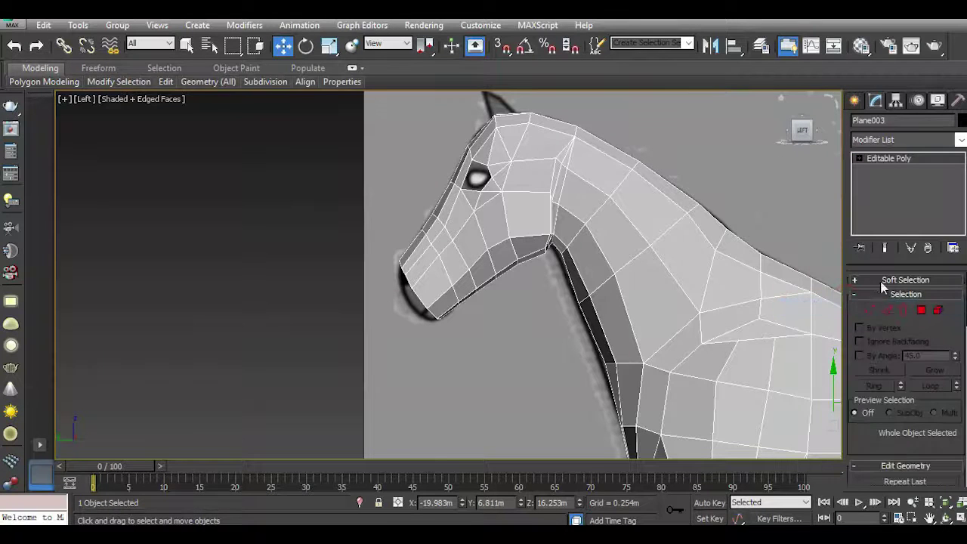
click(902, 310)
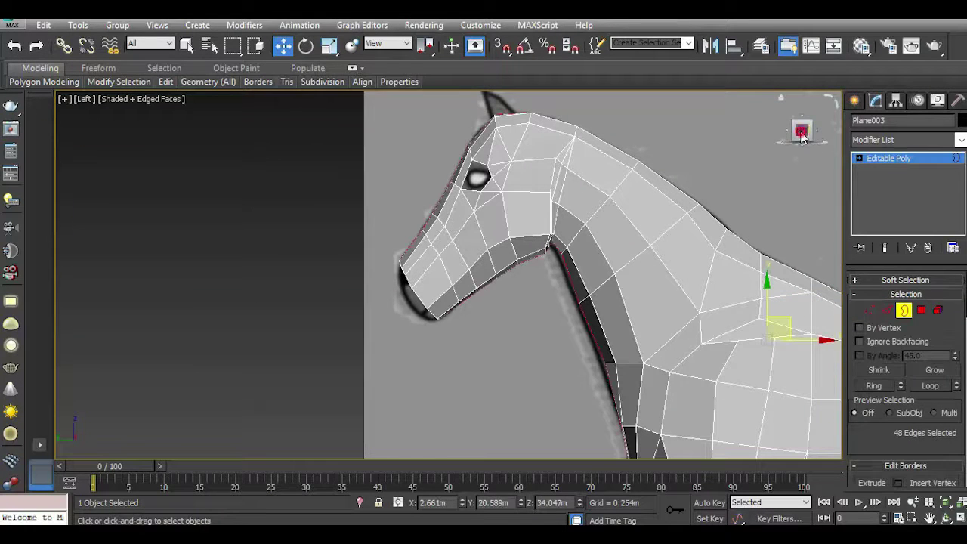
drag(803, 134, 465, 281)
click(445, 280)
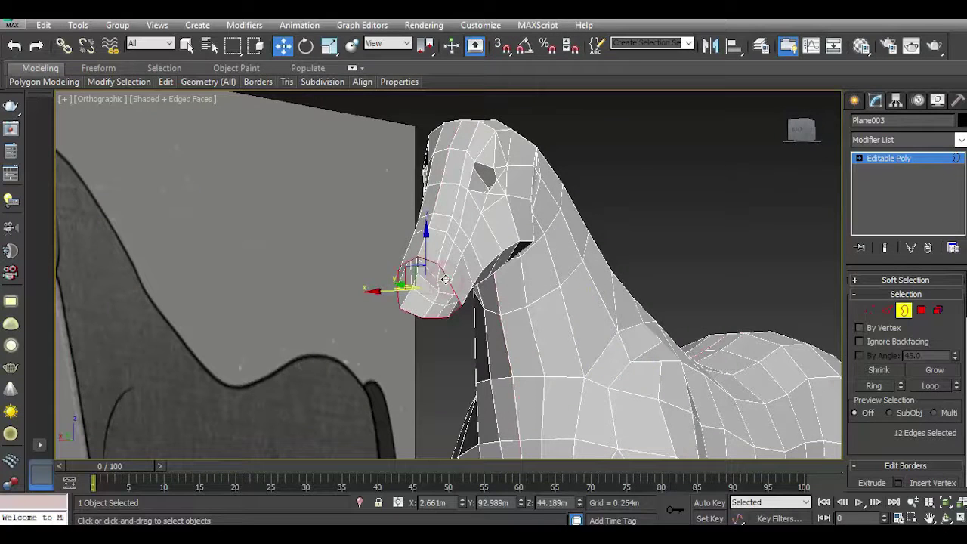
scroll(434, 285, up, 3)
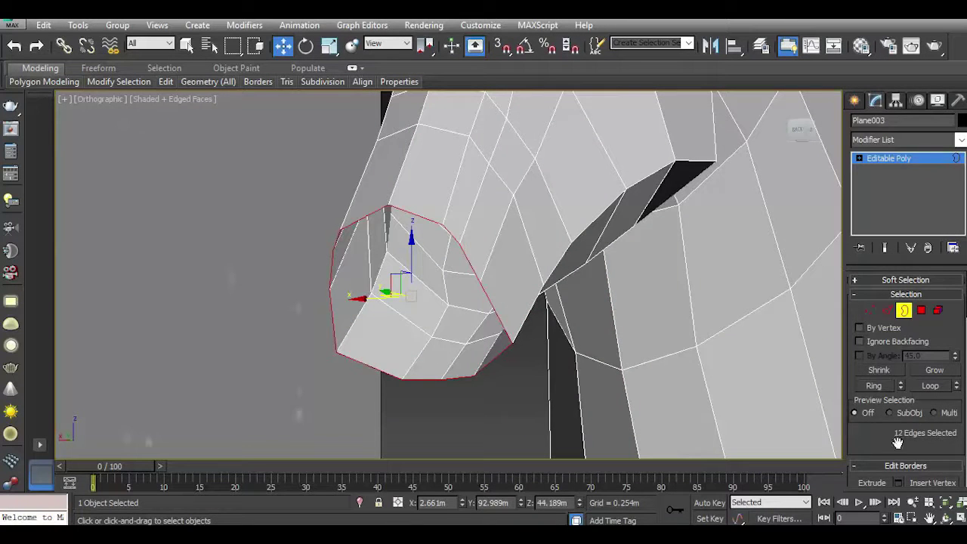
scroll(898, 442, down, 5)
scroll(929, 419, down, 1)
click(934, 323)
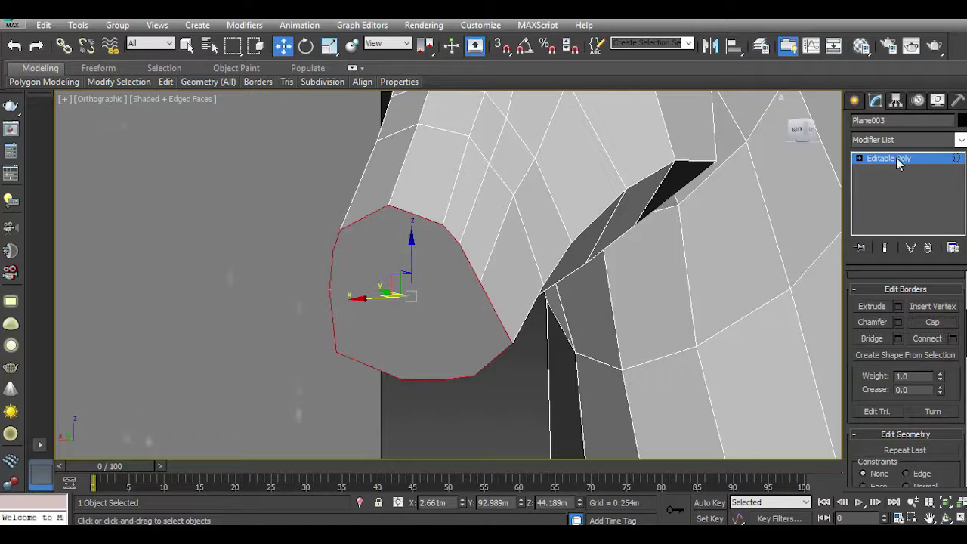
Connect three muzzle vertex pairs (upper, lower, middle) with new horizontal edges.
click(867, 165)
click(872, 311)
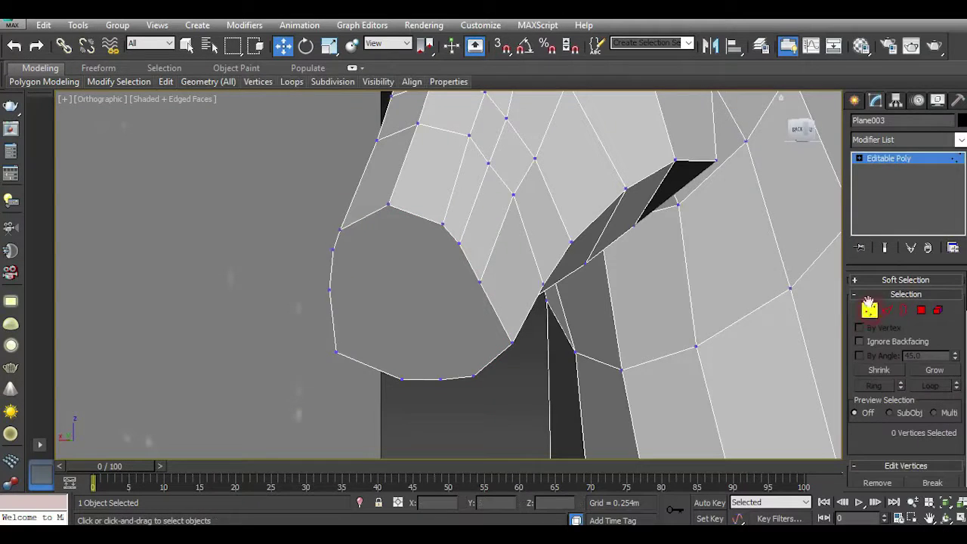
click(330, 288)
ctrl+click(479, 282)
scroll(907, 445, down, 3)
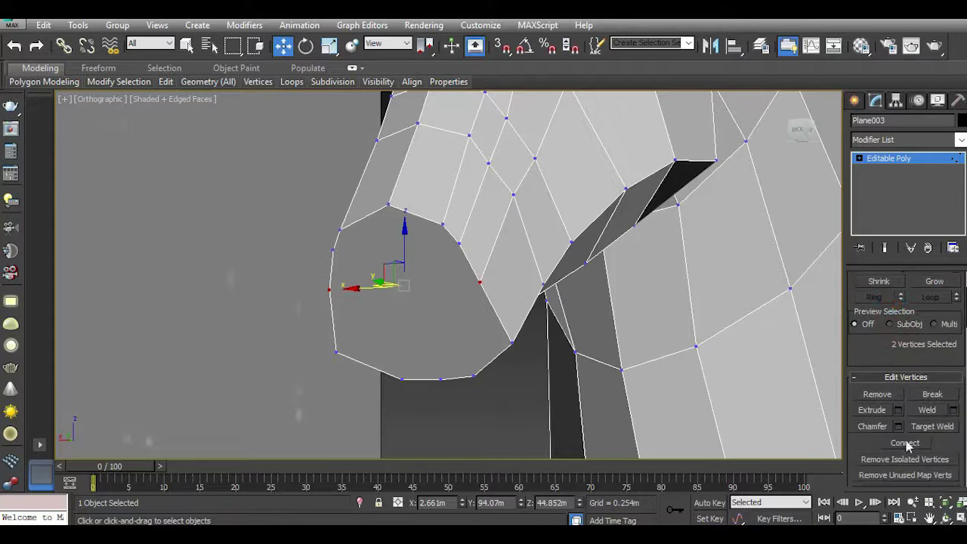
click(906, 445)
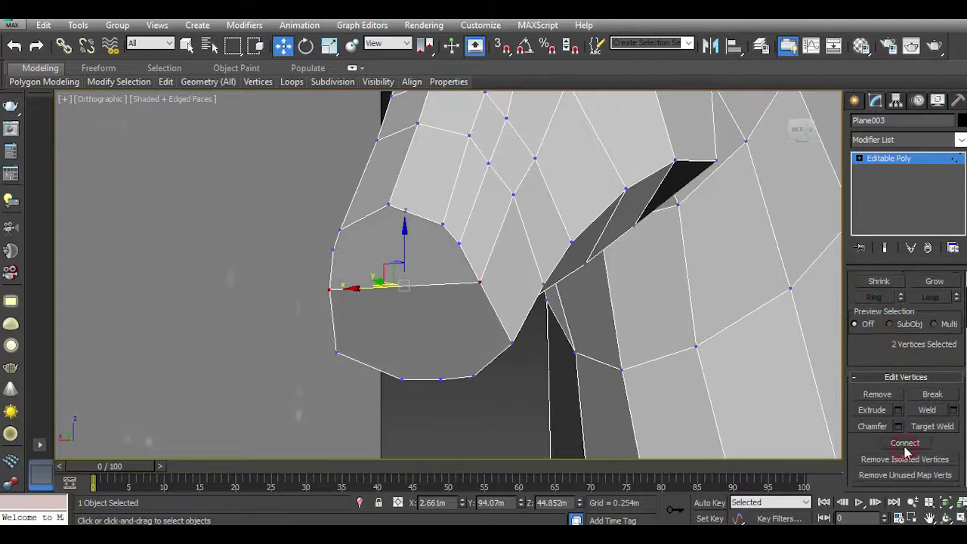
click(334, 354)
ctrl+click(509, 346)
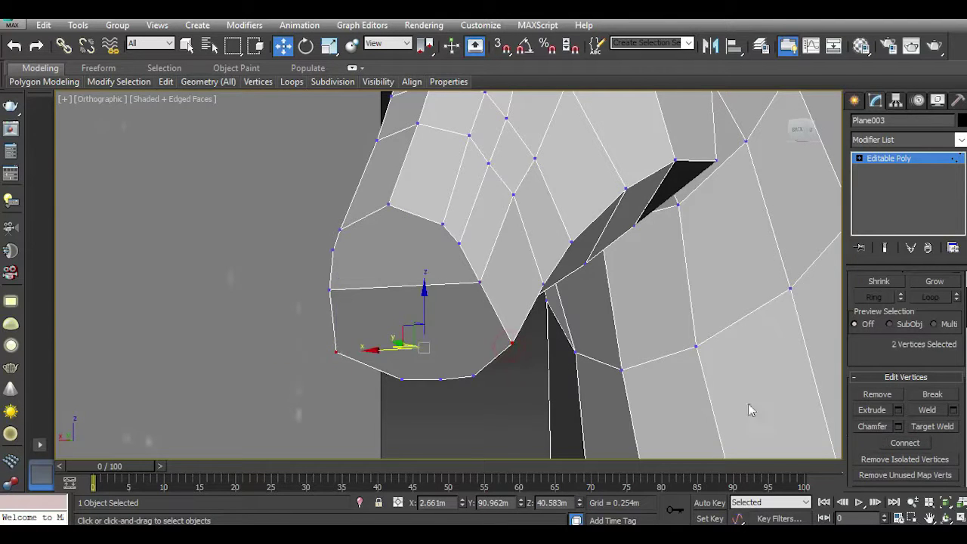
click(910, 445)
click(333, 249)
ctrl+click(458, 244)
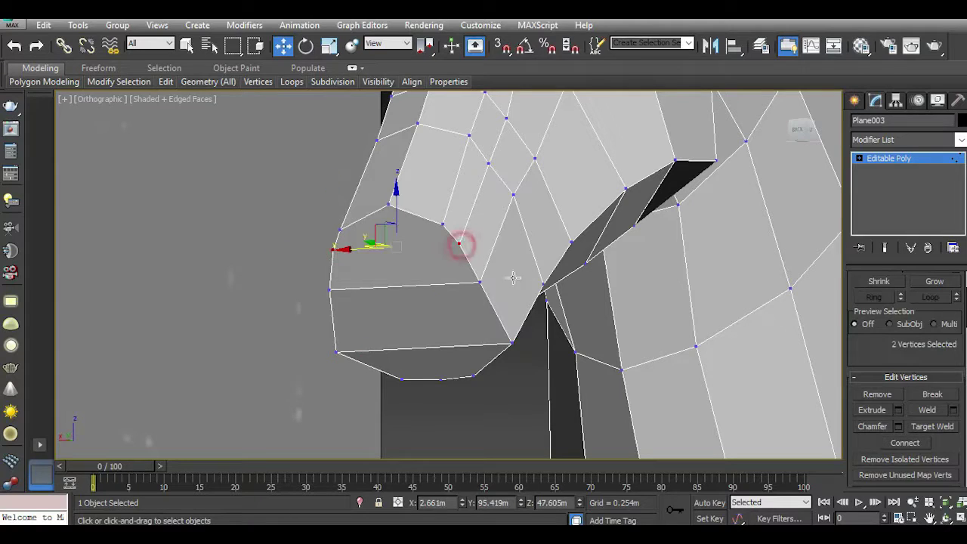
click(907, 444)
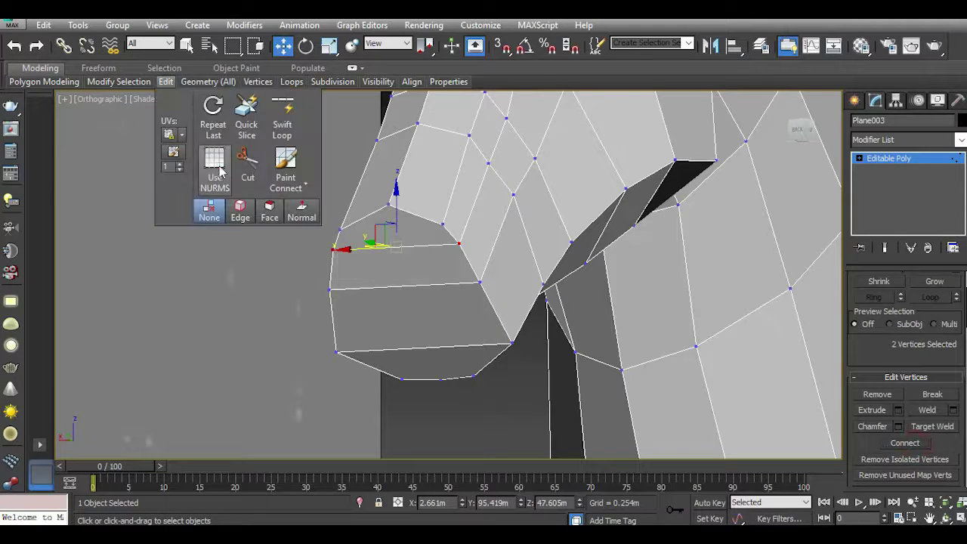
Toggle the NURMS preview, then check the head in Top view (see-through) and Left view.
click(217, 168)
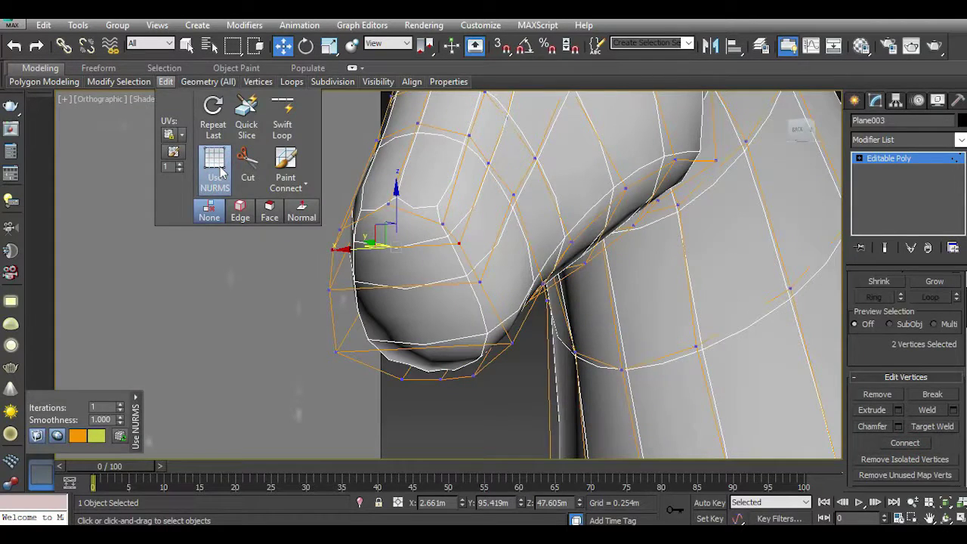
click(216, 168)
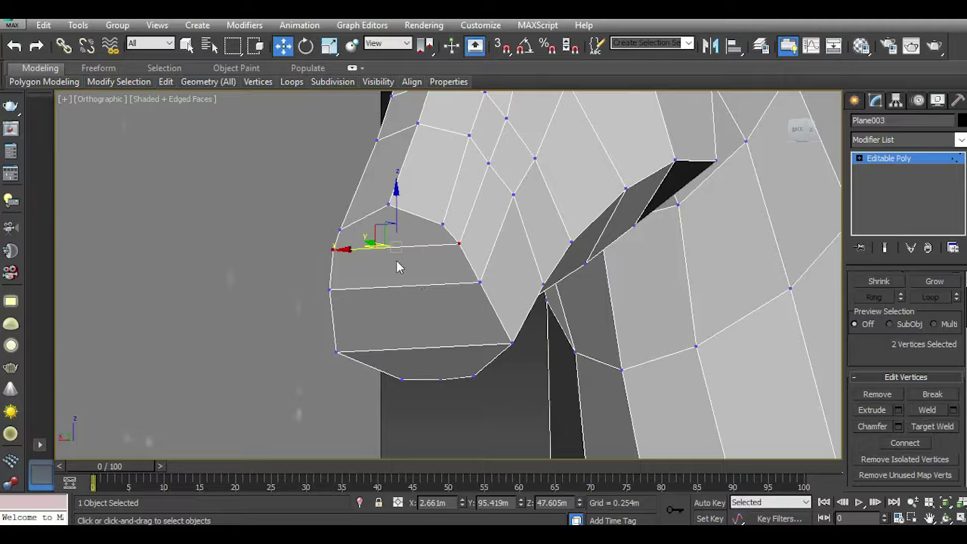
key(t)
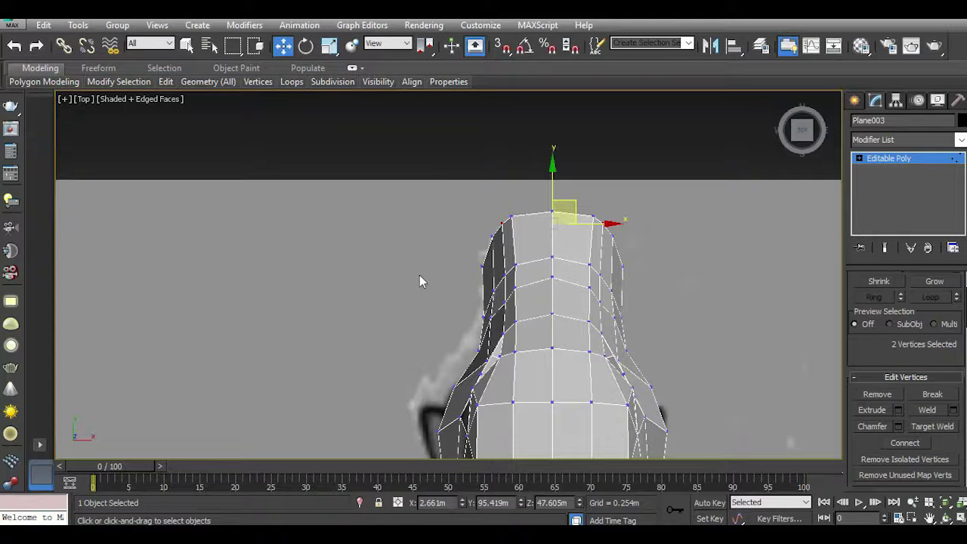
key(alt+x)
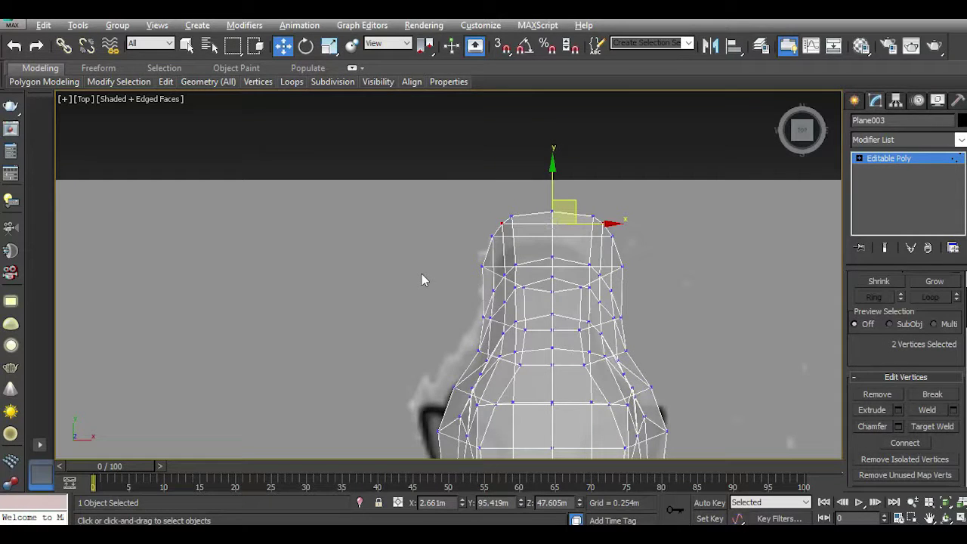
key(alt+x)
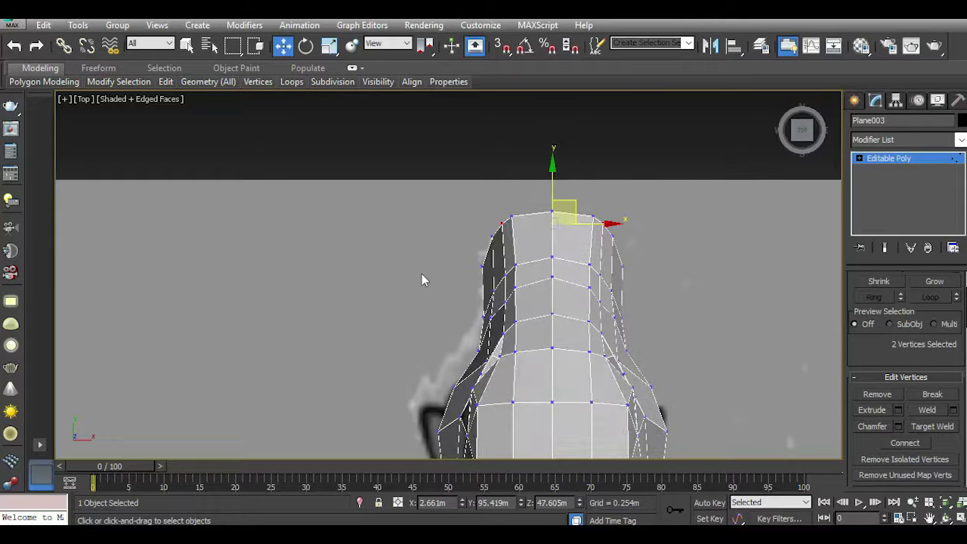
scroll(519, 302, up, 3)
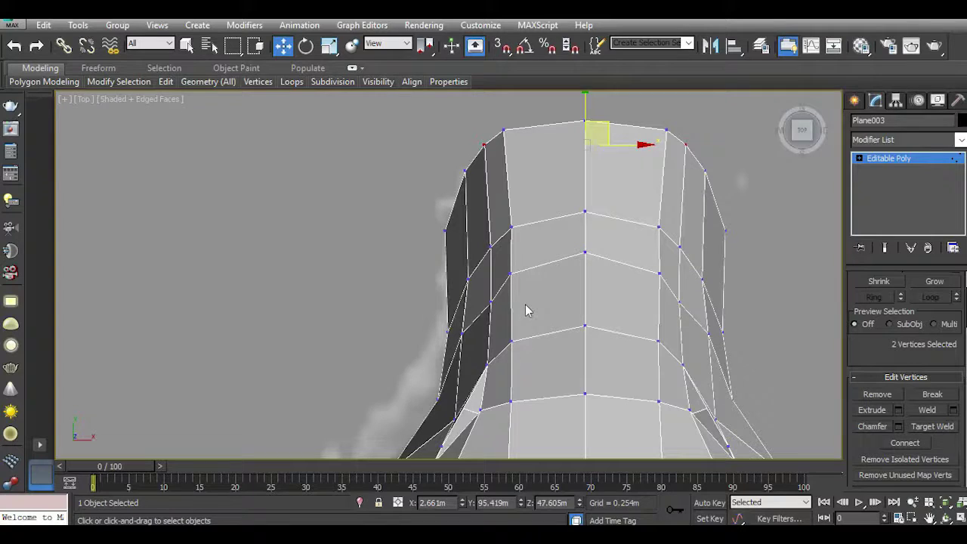
key(l)
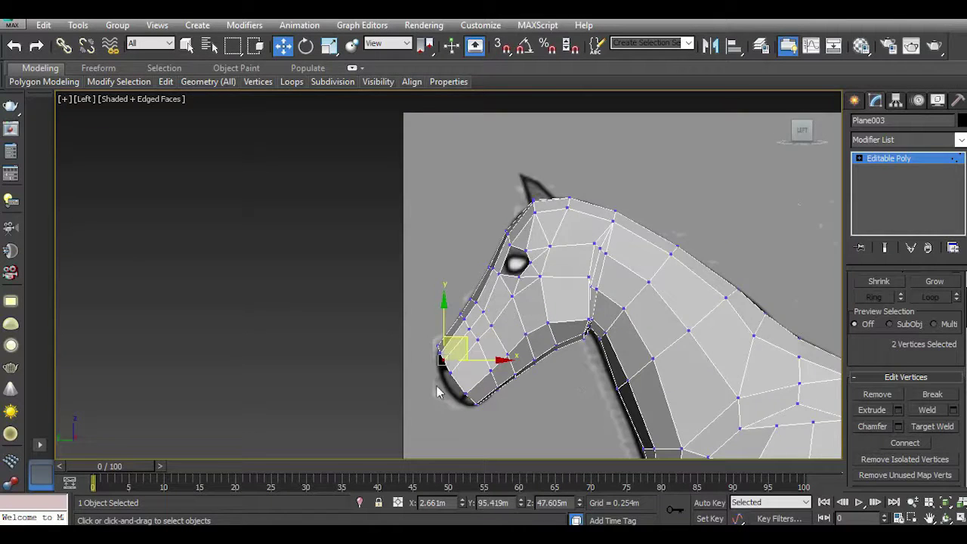
scroll(437, 392, up, 3)
Back in Perspective, orbit to the horse and toggle the NURMS smoothing preview again.
key(p)
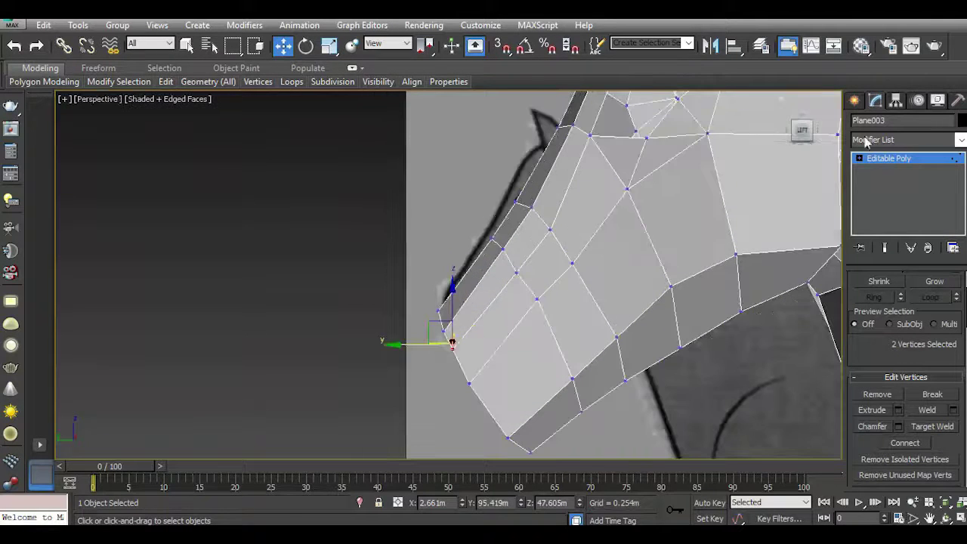
drag(797, 138, 634, 201)
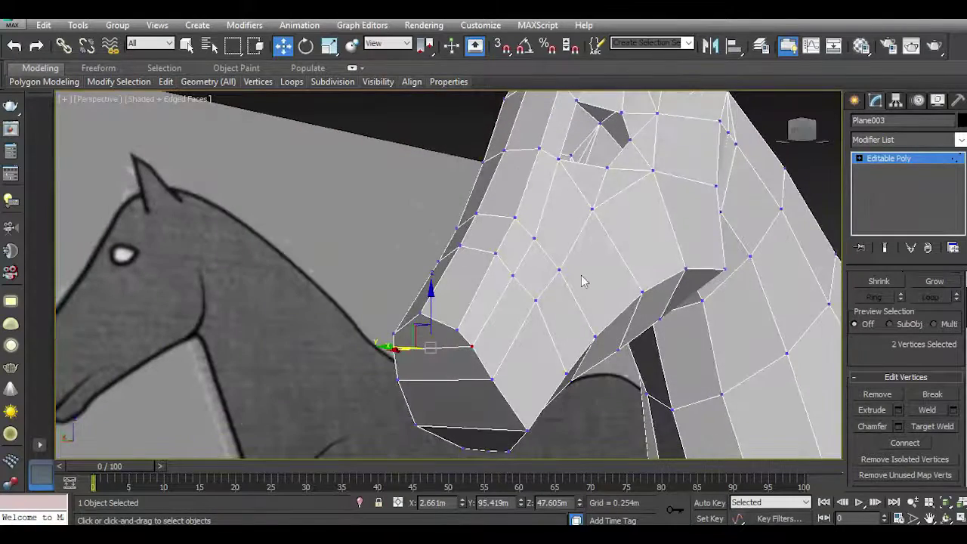
scroll(510, 317, up, 2)
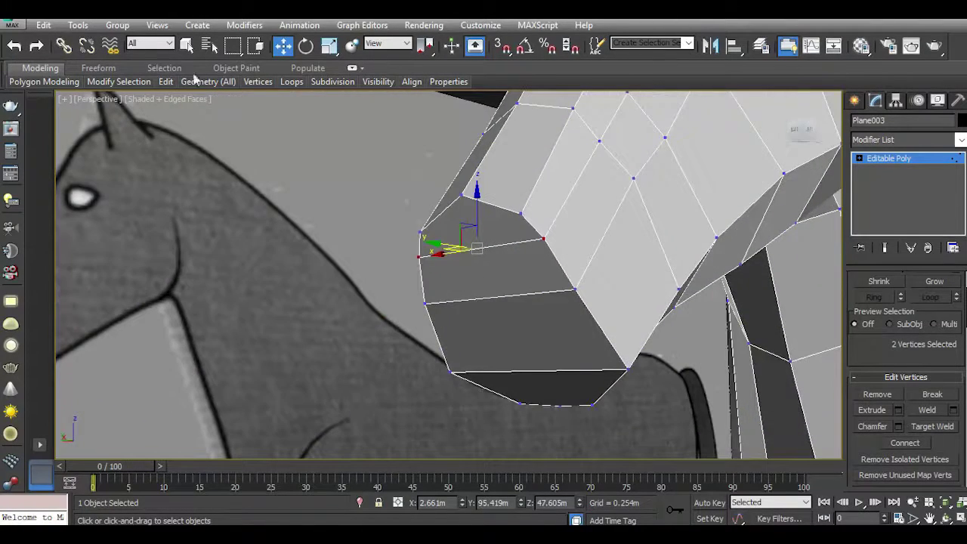
click(165, 82)
click(215, 181)
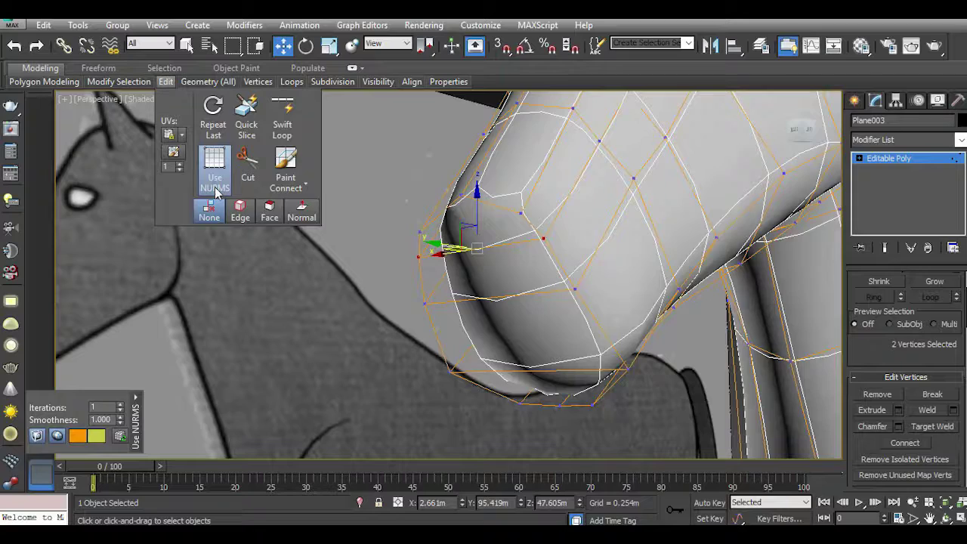
click(215, 185)
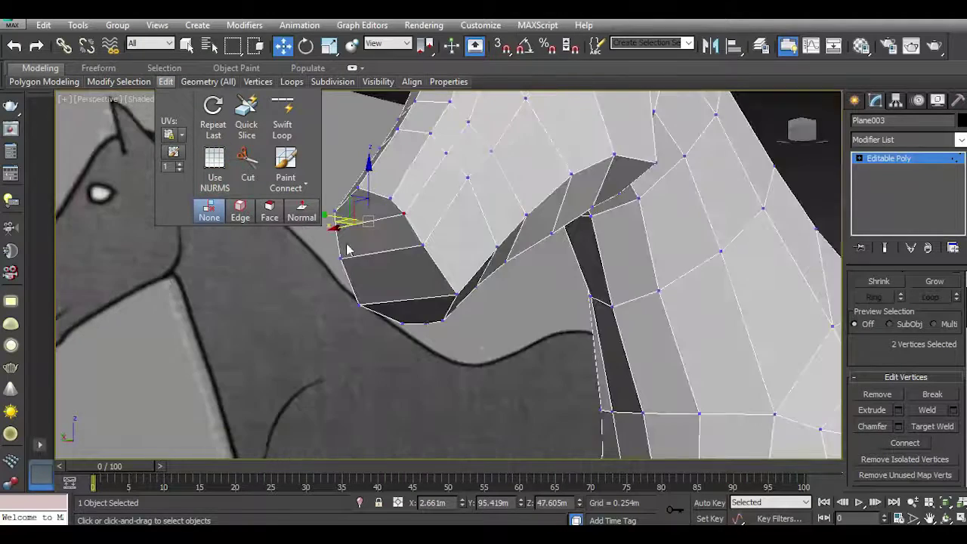
Orbit around the front of the muzzle and switch to the Move tool.
alt+middle_drag(814, 165, 354, 276)
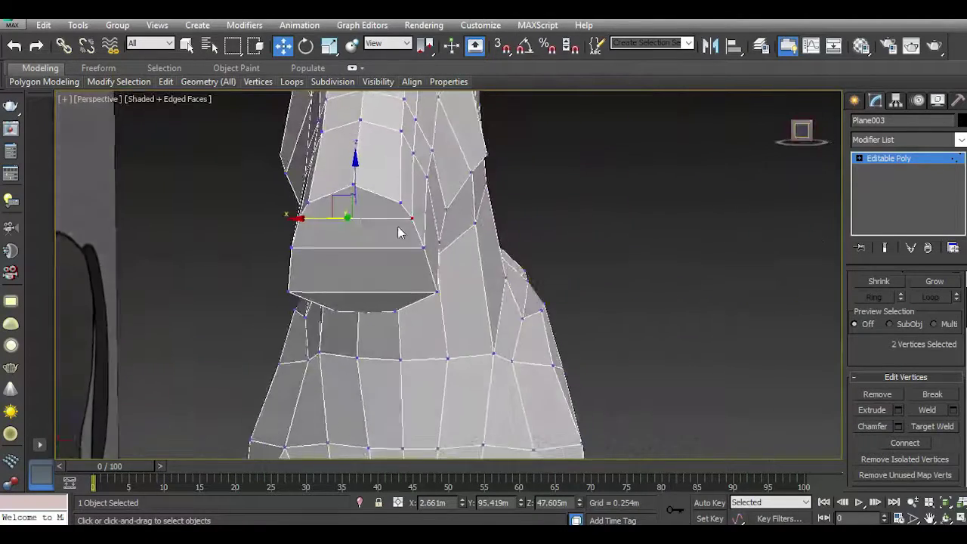
right_click(349, 269)
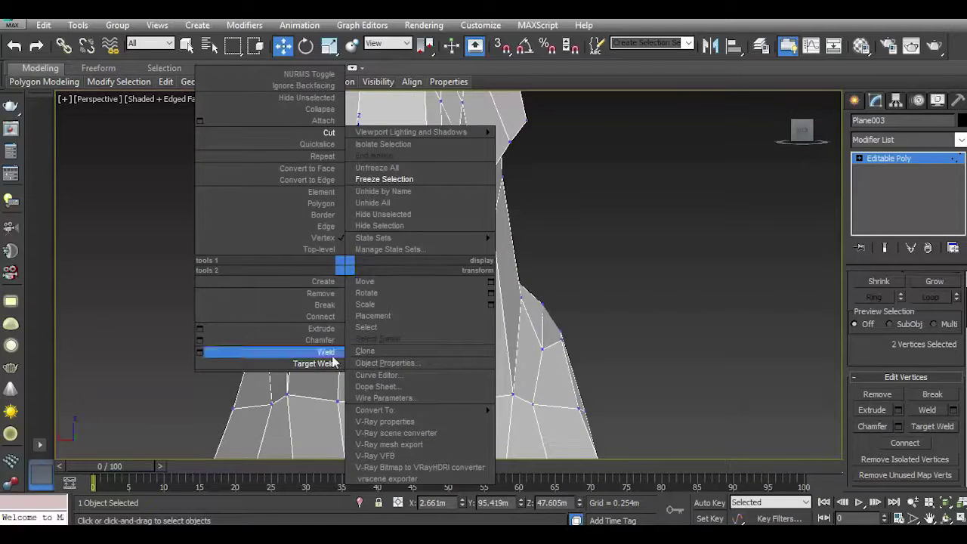
click(324, 132)
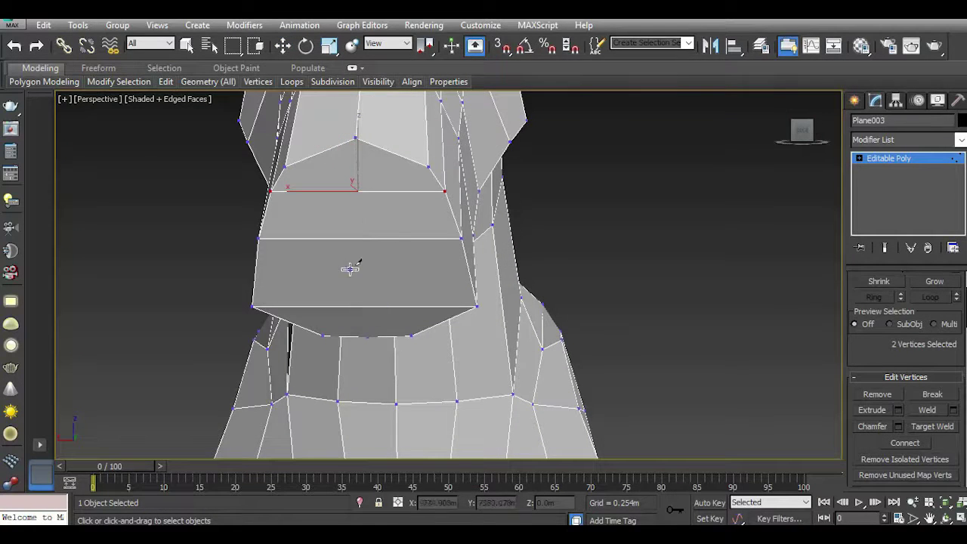
key(w)
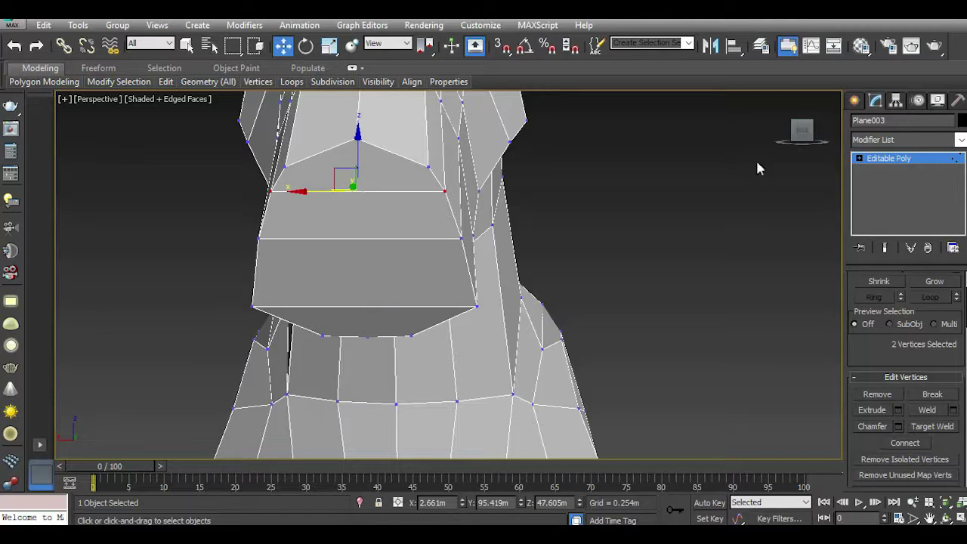
drag(800, 130, 743, 117)
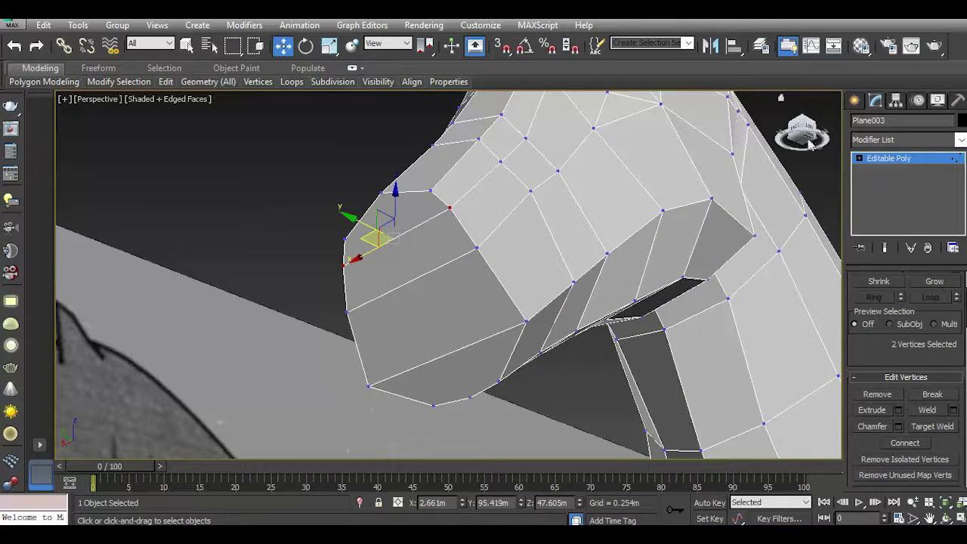
Cut a new edge down the muzzle side from the upper vertex to the lower vertex.
right_click(479, 322)
click(458, 180)
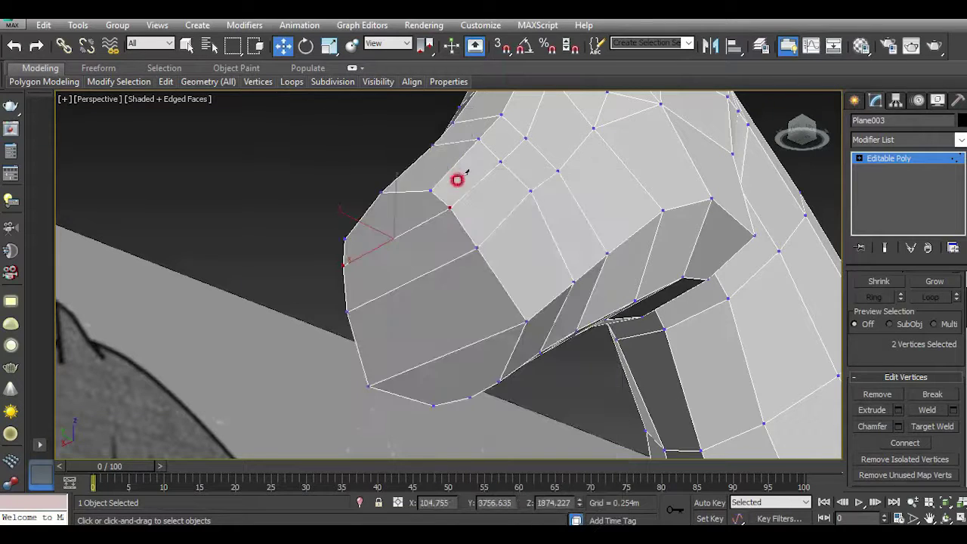
click(380, 193)
click(468, 395)
right_click(457, 308)
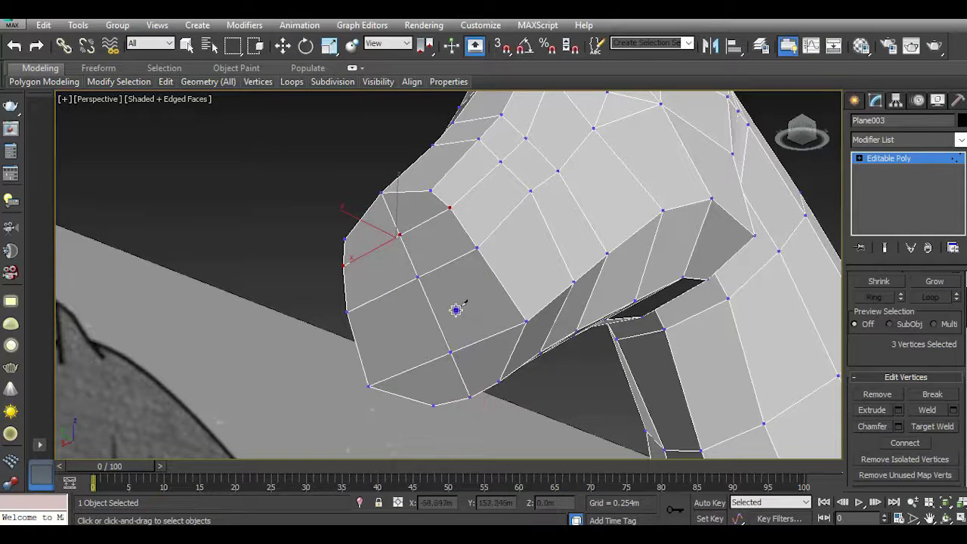
At Polygon level, select the eight polygons at the nose tip.
click(860, 158)
click(889, 204)
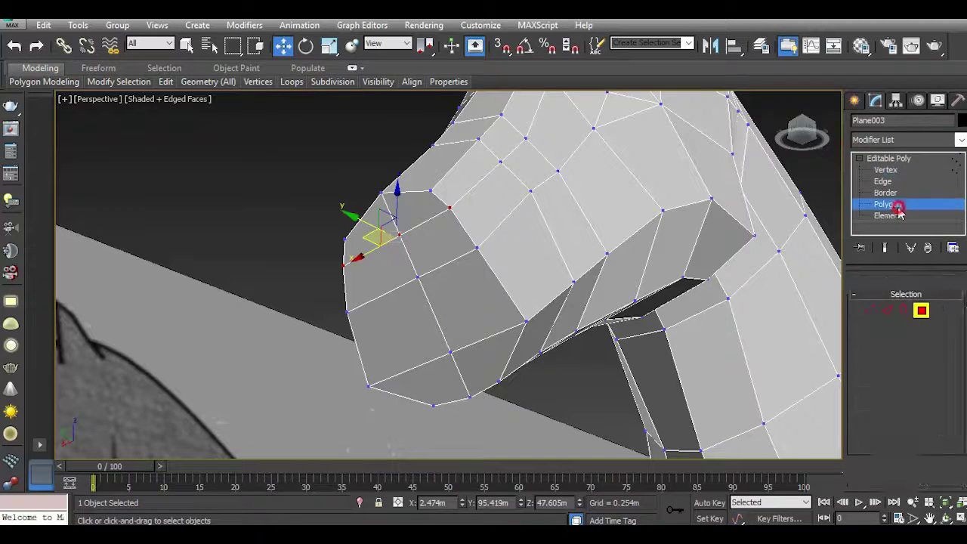
click(416, 308)
ctrl+click(452, 299)
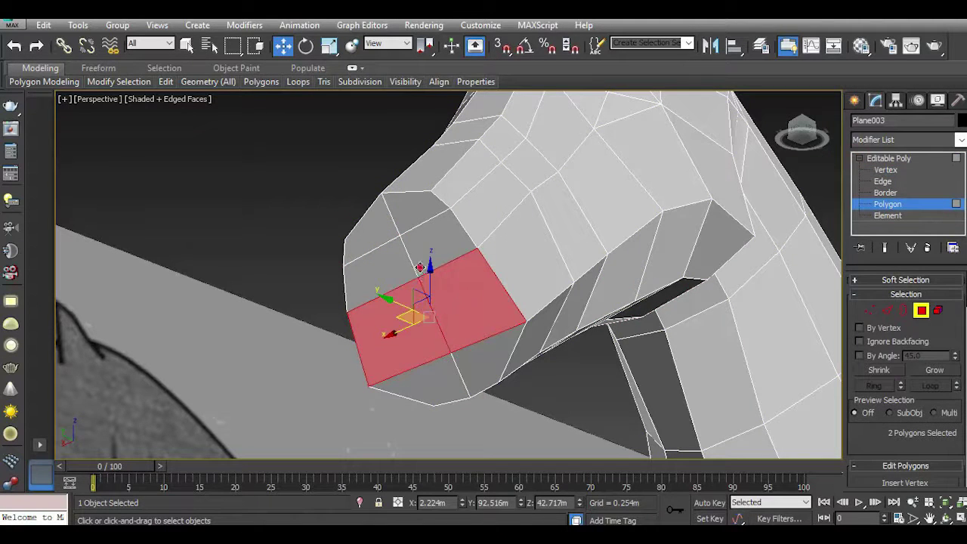
ctrl+click(438, 238)
ctrl+click(381, 268)
ctrl+click(371, 225)
ctrl+click(408, 209)
ctrl+click(428, 380)
ctrl+click(487, 371)
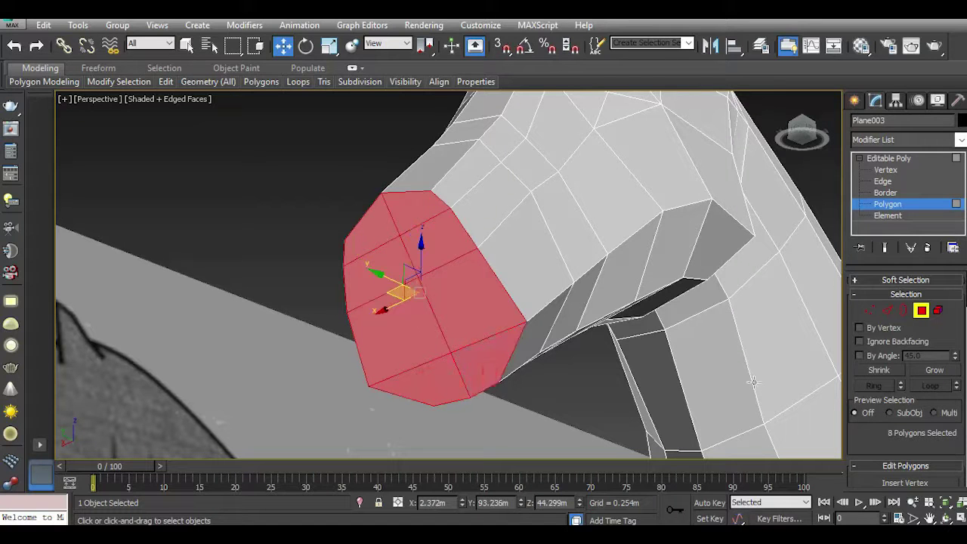
scroll(868, 415, down, 1)
key(ctrl+d)
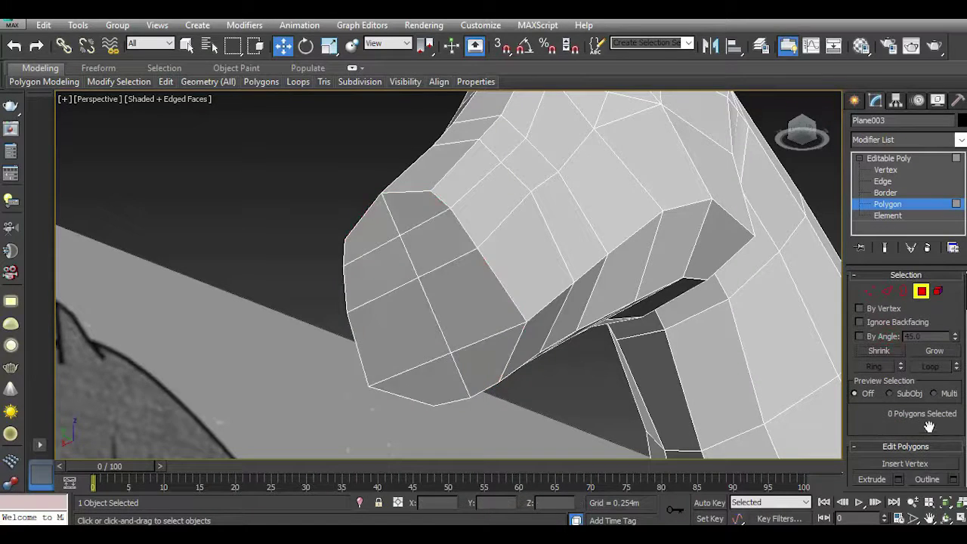
click(14, 46)
Inset the eight muzzle-tip polygons by 0.757m.
scroll(891, 400, down, 2)
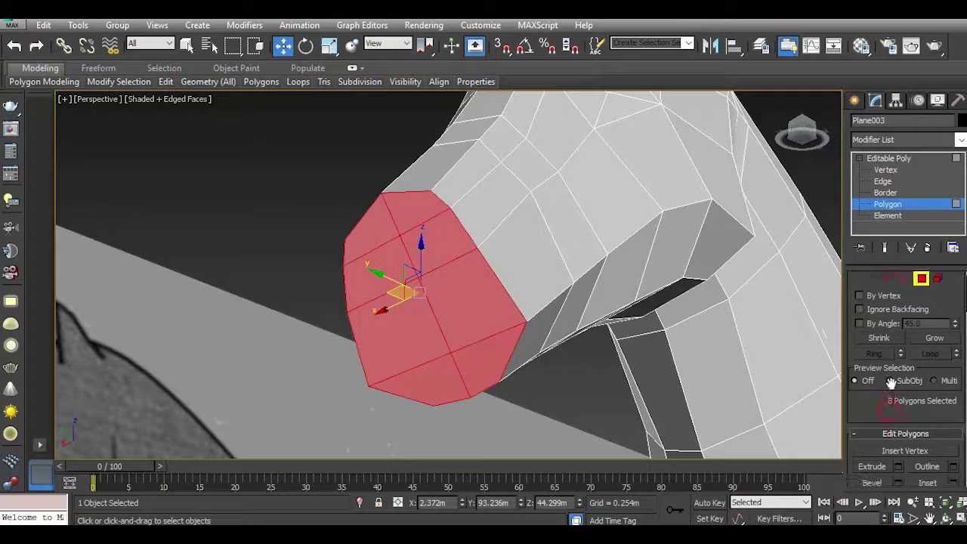
scroll(959, 390, down, 3)
click(955, 363)
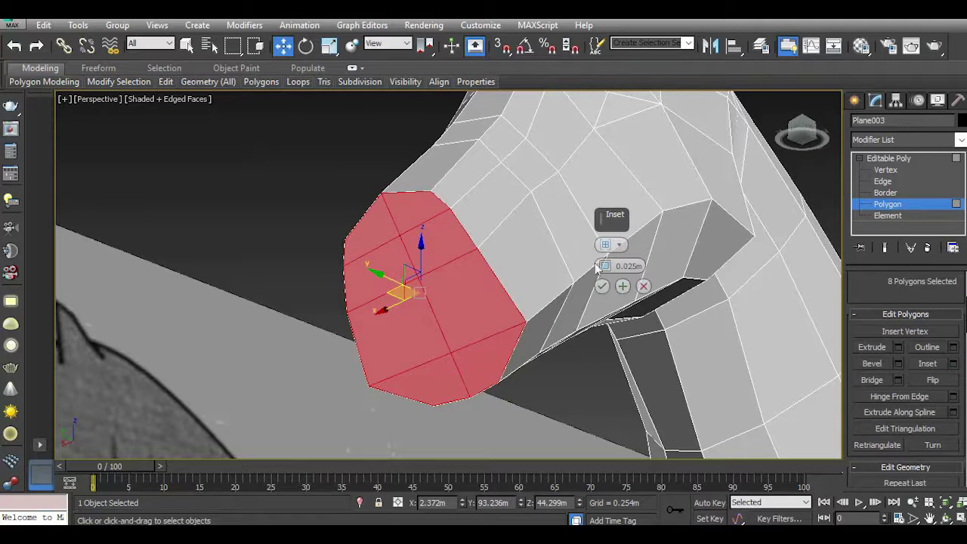
drag(597, 266, 597, 306)
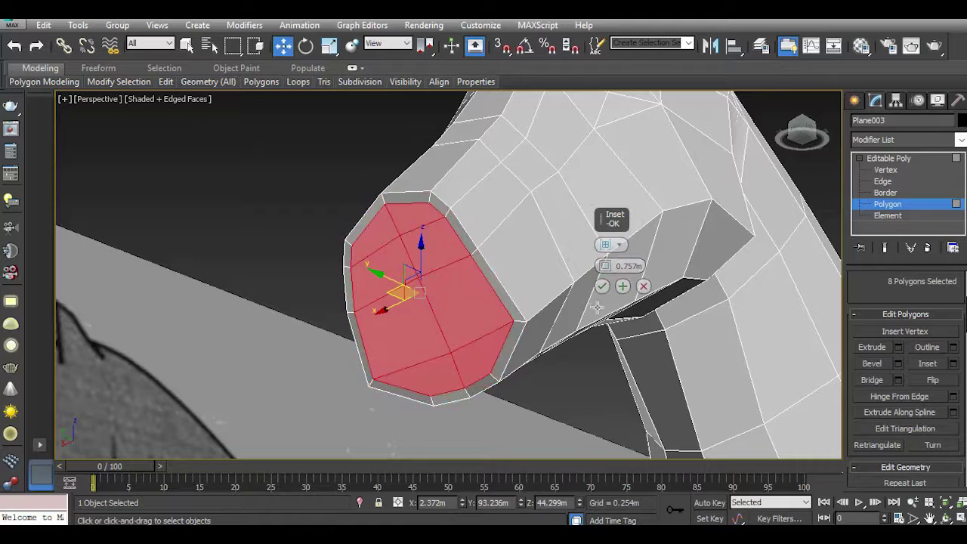
click(603, 287)
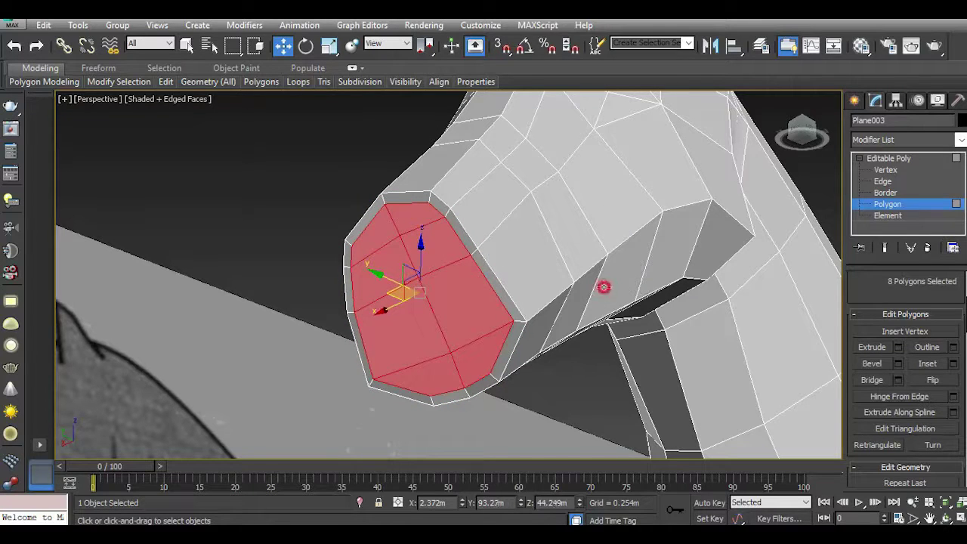
In the Left view, push the selected muzzle-tip polygons outward.
key(l)
scroll(521, 276, up, 3)
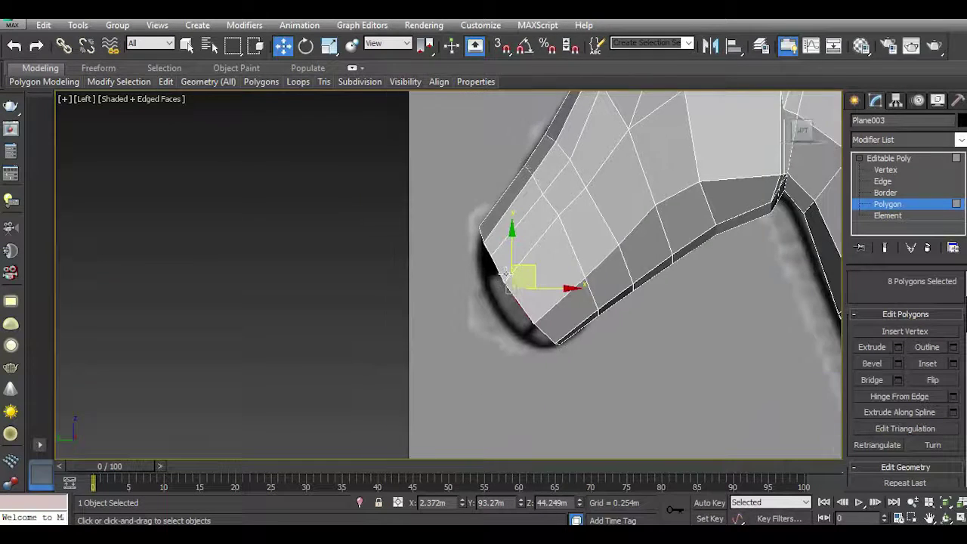
scroll(518, 280, up, 3)
click(533, 275)
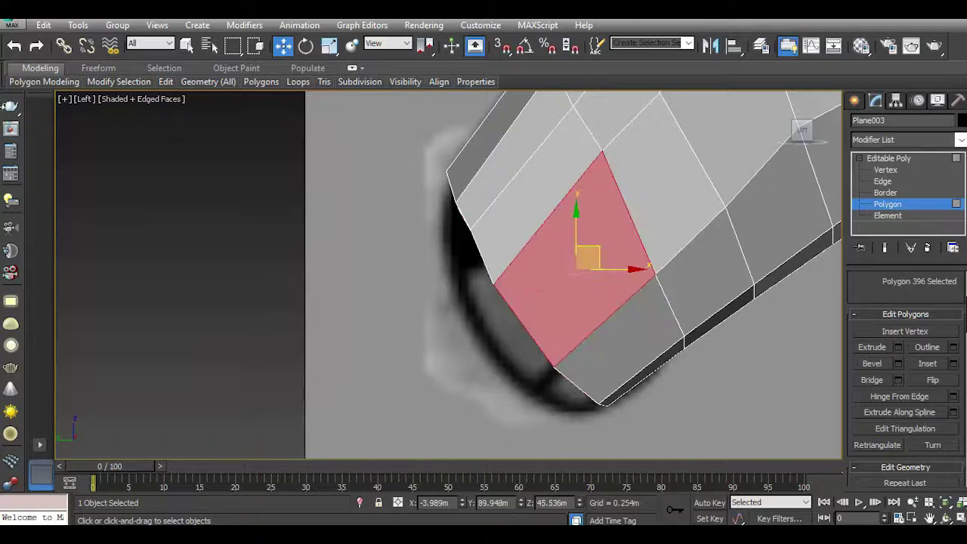
click(14, 46)
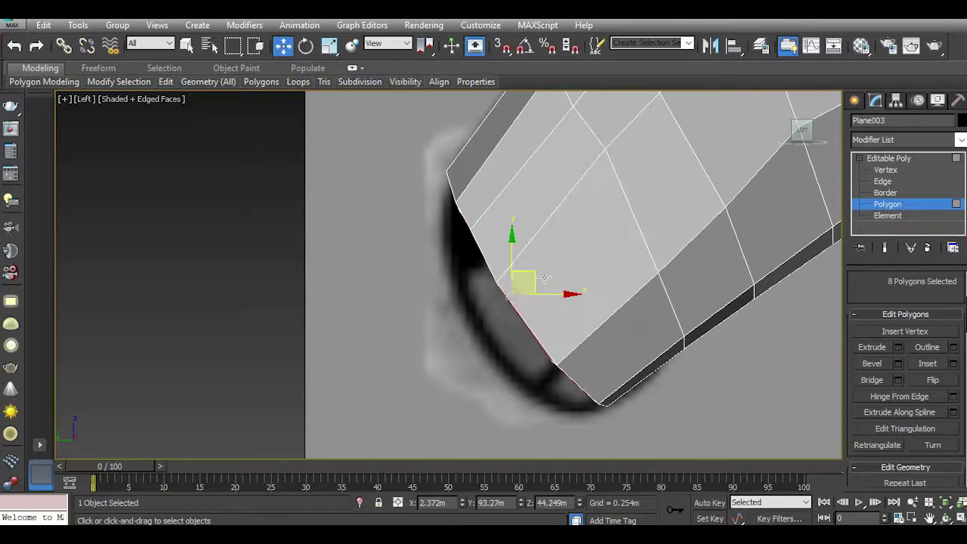
drag(535, 274, 516, 294)
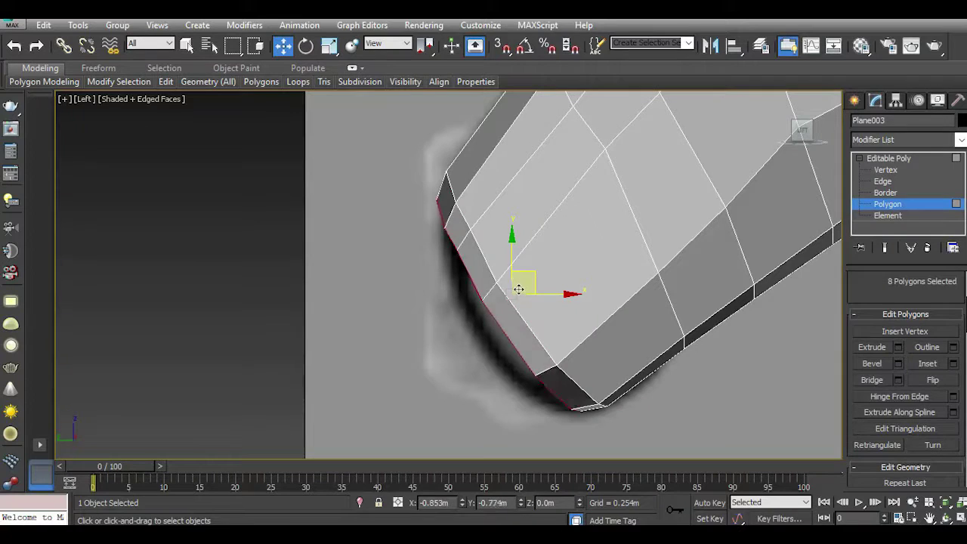
Scale the muzzle-tip polygons inward and lower them slightly to round the nose end.
key(r)
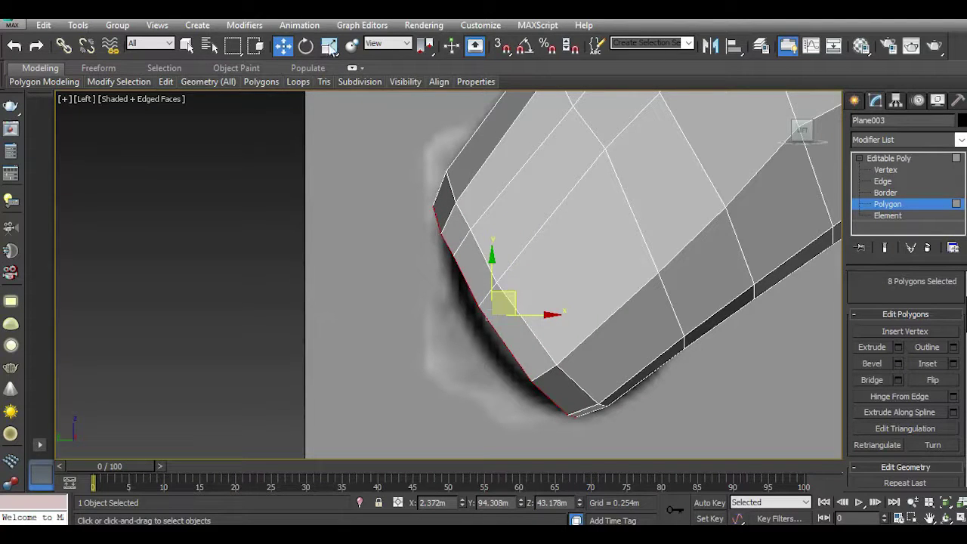
drag(502, 307, 495, 325)
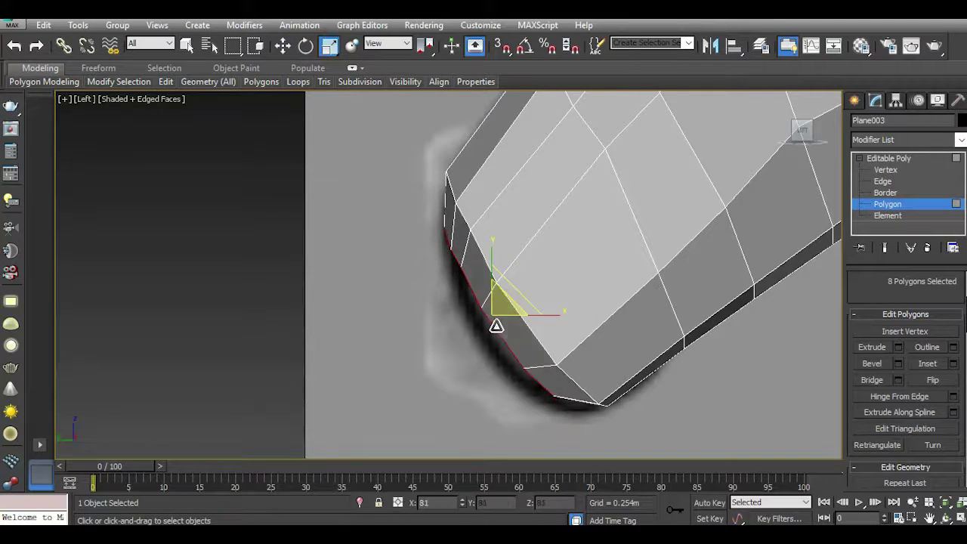
click(283, 53)
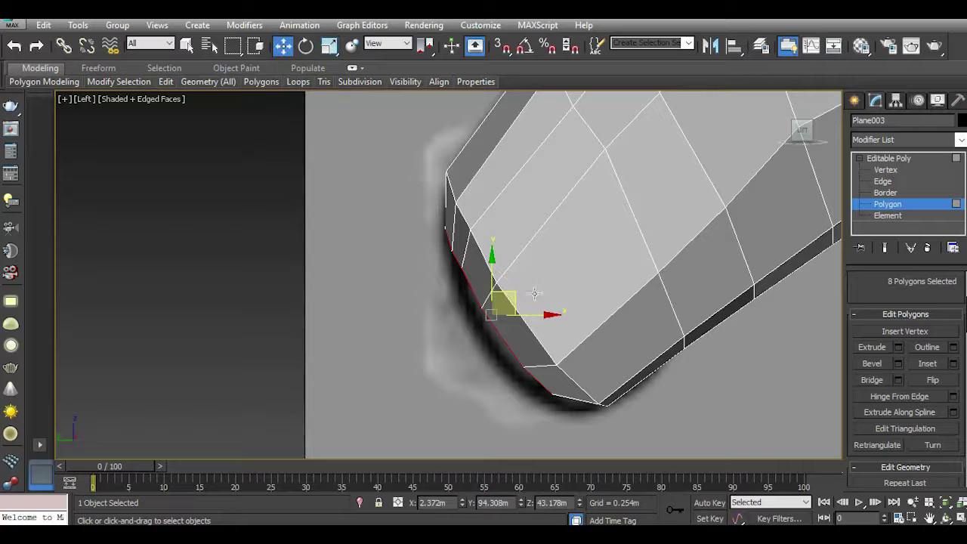
drag(511, 293, 513, 306)
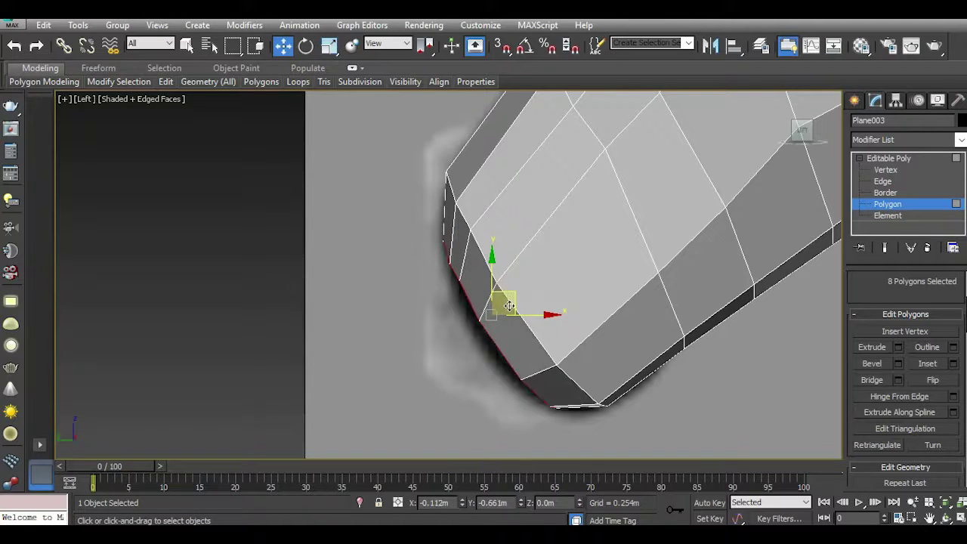
middle_drag(513, 306, 561, 319)
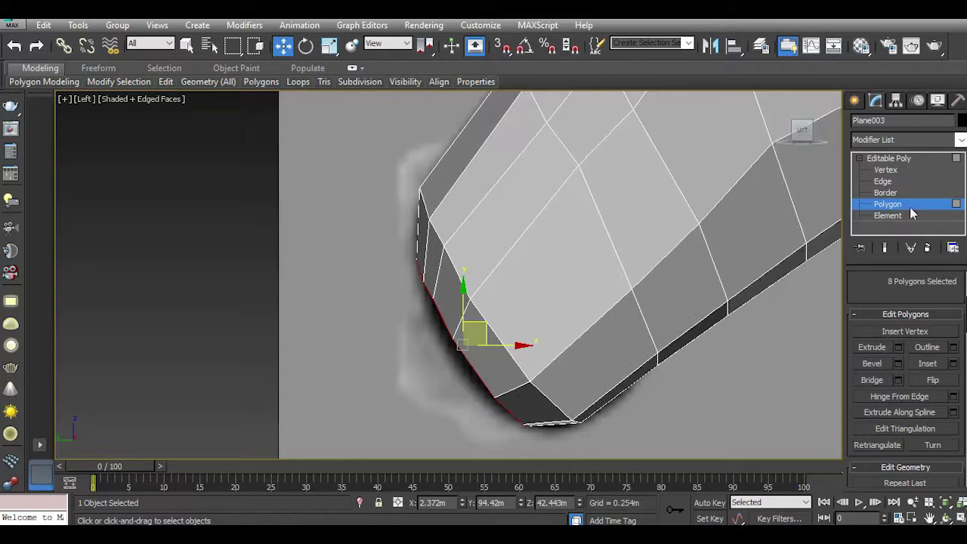
click(883, 183)
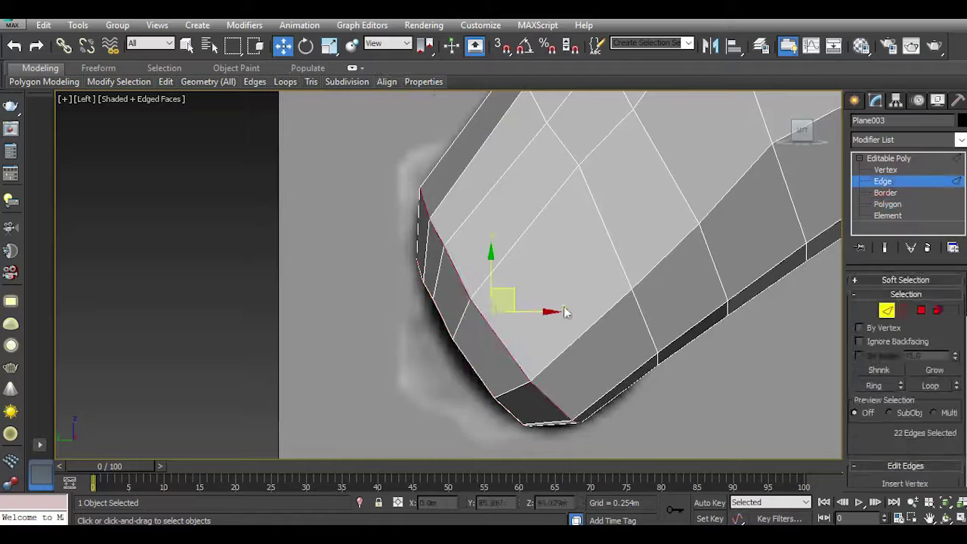
Move the muzzle-tip edge loop to reshape the front of the nose.
double_click(478, 308)
drag(515, 294, 491, 287)
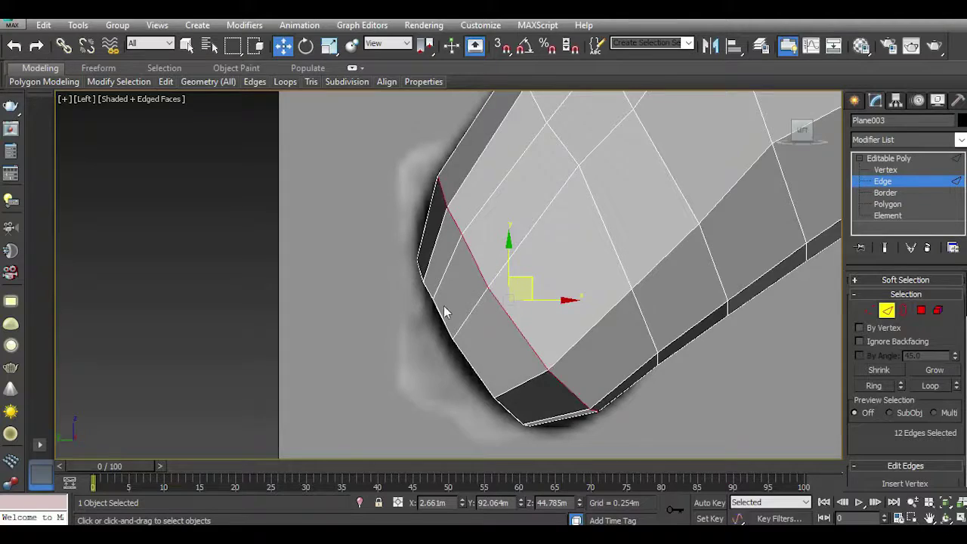
scroll(445, 312, down, 3)
key(p)
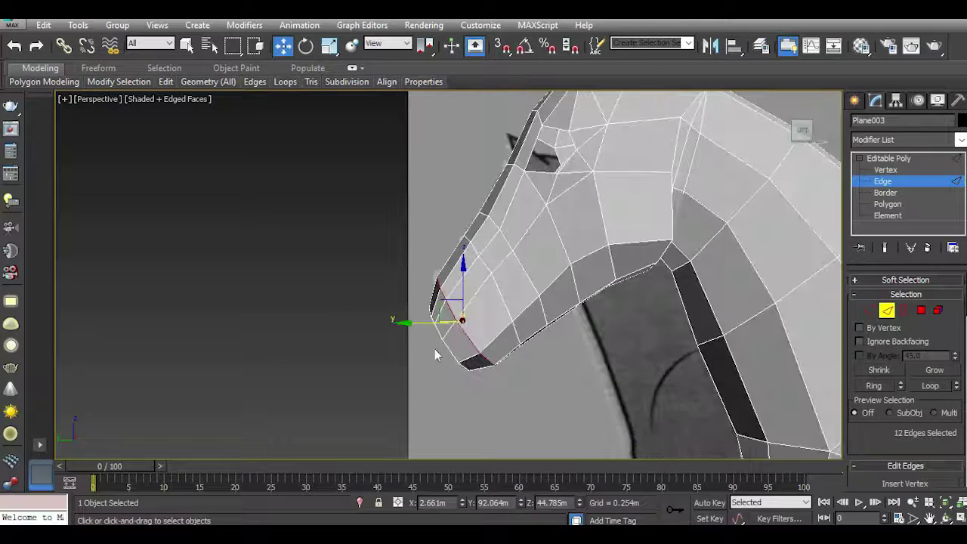
mouse_move(801, 130)
mouse_down()
mouse_move(117, 145)
mouse_move(801, 134)
mouse_up()
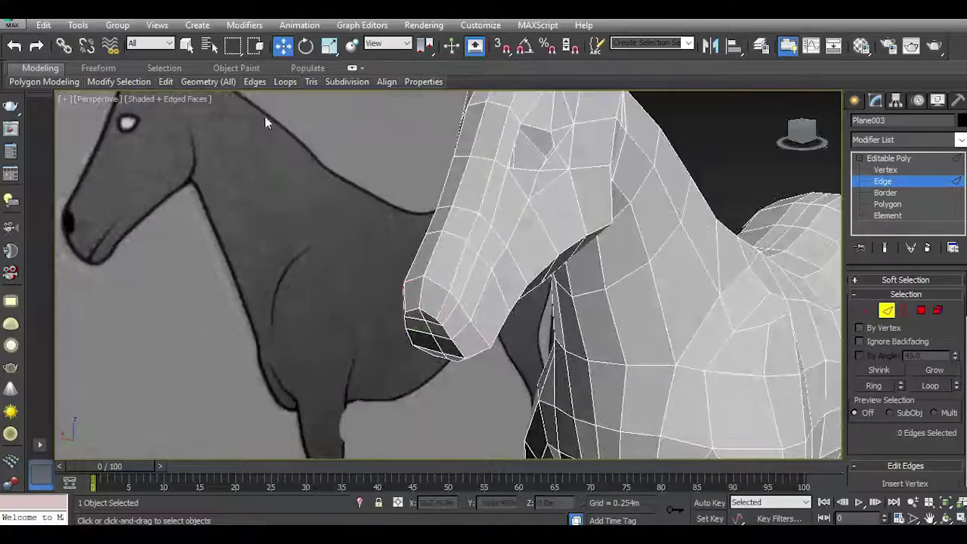
Preview NURMS smoothing and orbit around the smoothed horse head from both sides.
click(165, 82)
click(215, 166)
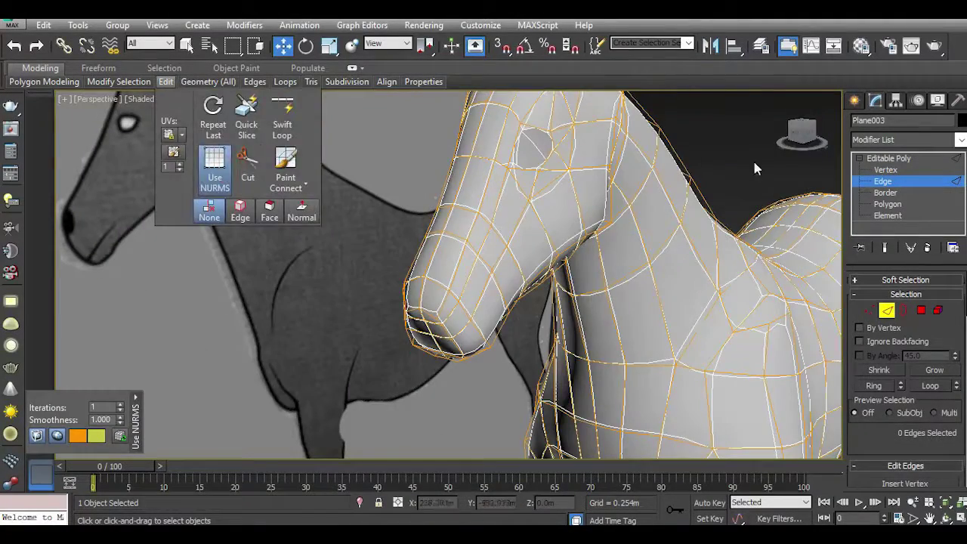
mouse_move(800, 133)
mouse_down()
mouse_move(110, 122)
mouse_move(163, 130)
mouse_up()
mouse_move(163, 130)
alt+middle_down()
mouse_move(793, 127)
mouse_move(686, 130)
mouse_move(749, 138)
mouse_move(76, 136)
mouse_move(115, 133)
mouse_move(85, 129)
alt+middle_up()
scroll(553, 234, down, 5)
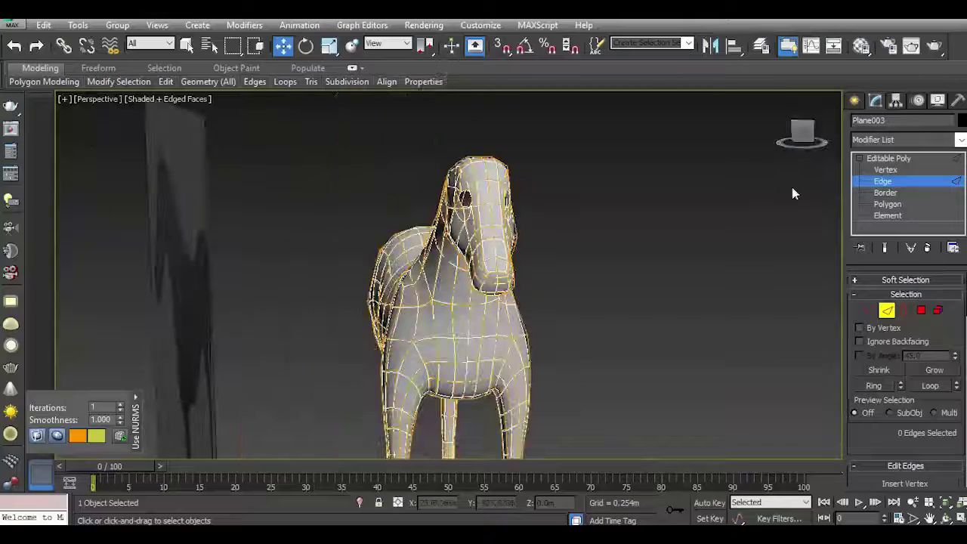
click(884, 158)
click(736, 247)
mouse_move(805, 139)
alt+middle_down()
mouse_move(117, 141)
mouse_move(125, 164)
mouse_move(71, 154)
mouse_move(788, 143)
mouse_move(611, 150)
mouse_move(594, 125)
mouse_move(682, 126)
mouse_move(498, 260)
alt+middle_up()
scroll(682, 126, down, 5)
key(l)
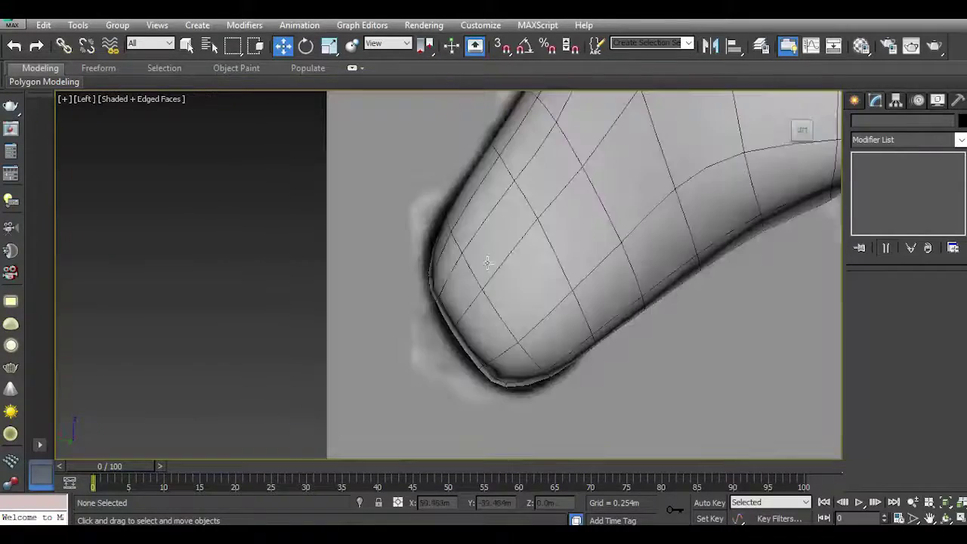
scroll(368, 302, down, 2)
Reselect the horse in Left view, enter Vertex mode and turn off the NURMS preview.
click(424, 303)
scroll(430, 294, up, 3)
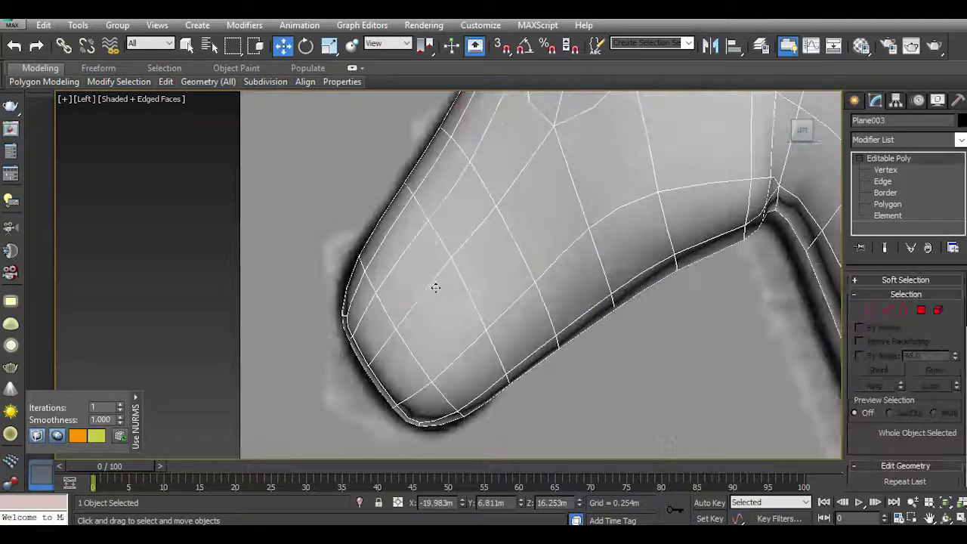
click(869, 310)
scroll(491, 288, down, 2)
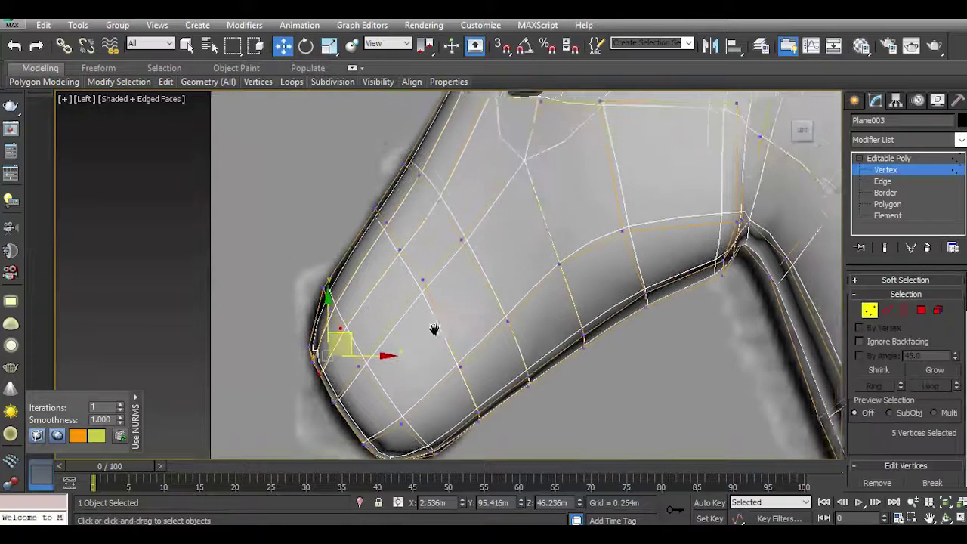
scroll(340, 196, down, 2)
mouse_move(166, 81)
click(220, 180)
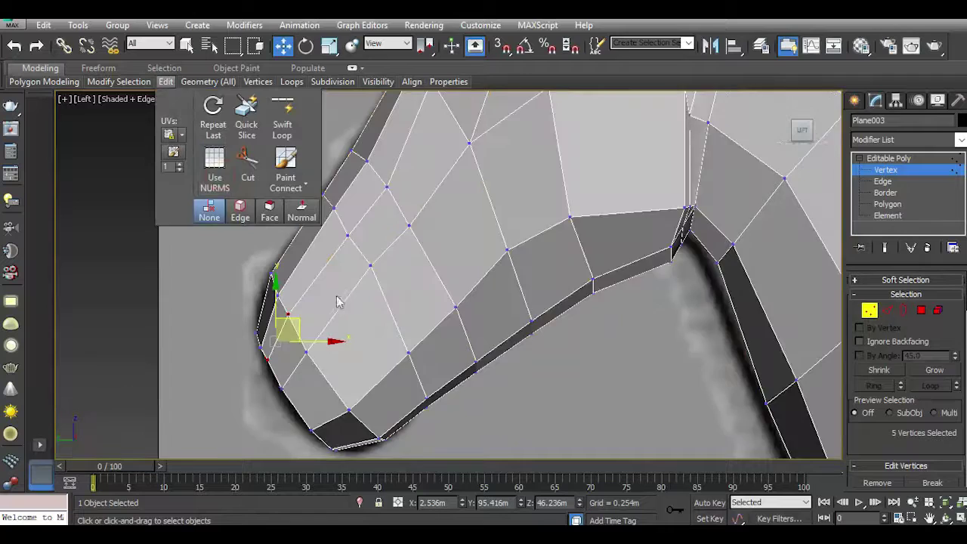
Move the two front muzzle vertices down and left toward the reference outline.
middle_drag(377, 299, 388, 346)
middle_drag(509, 247, 519, 209)
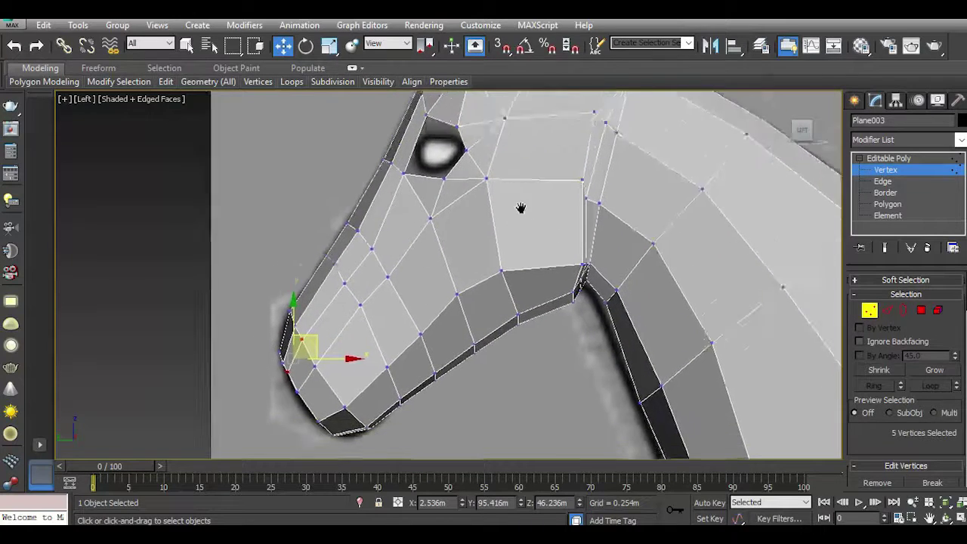
scroll(311, 332, up, 1)
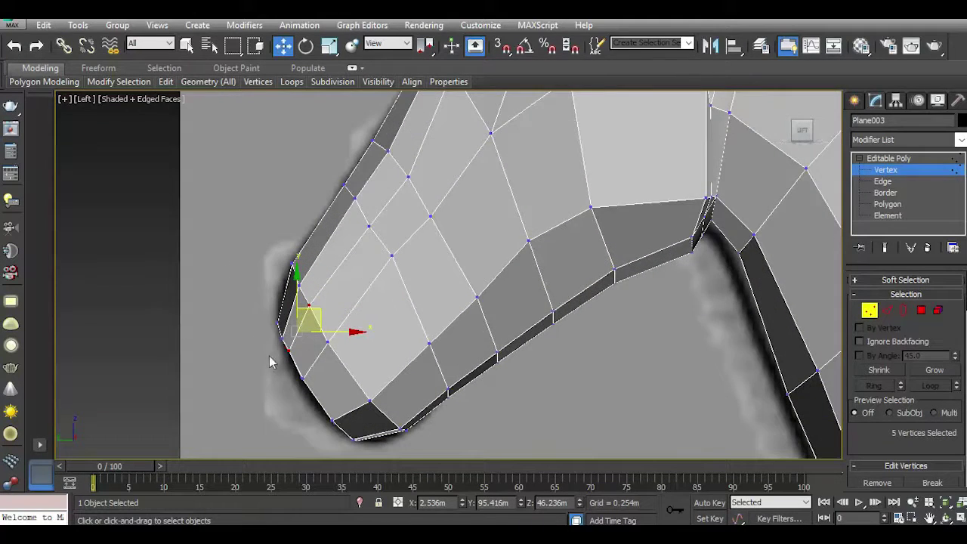
scroll(279, 340, up, 1)
scroll(294, 320, up, 1)
click(335, 238)
scroll(340, 302, up, 1)
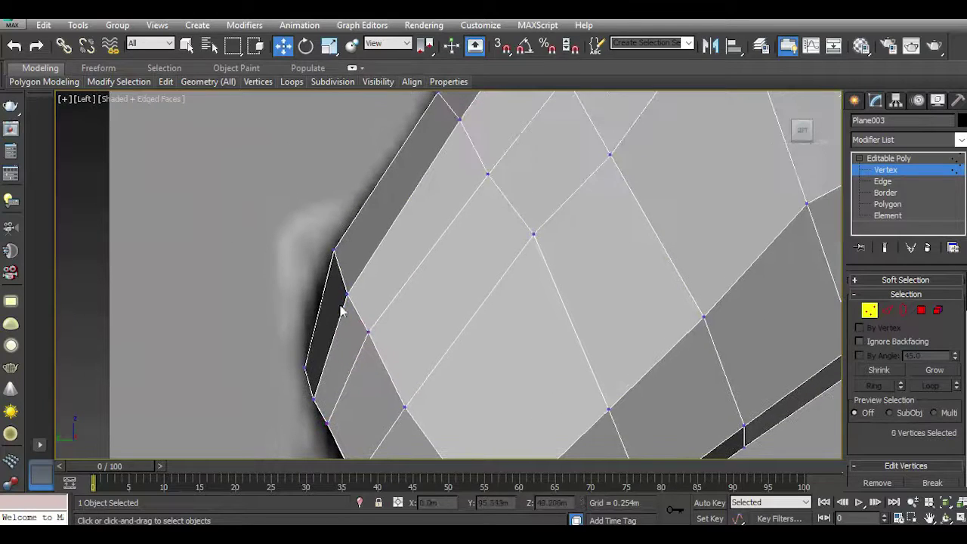
drag(362, 295, 374, 302)
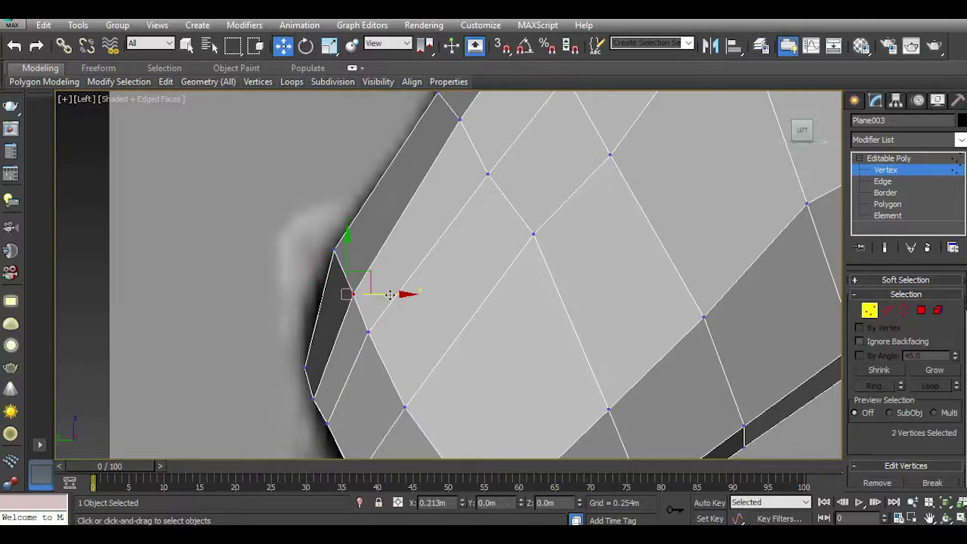
mouse_move(376, 323)
middle_down()
mouse_move(423, 219)
mouse_move(454, 287)
mouse_move(375, 273)
middle_up()
mouse_move(423, 297)
mouse_down()
mouse_move(389, 286)
mouse_move(407, 297)
mouse_up()
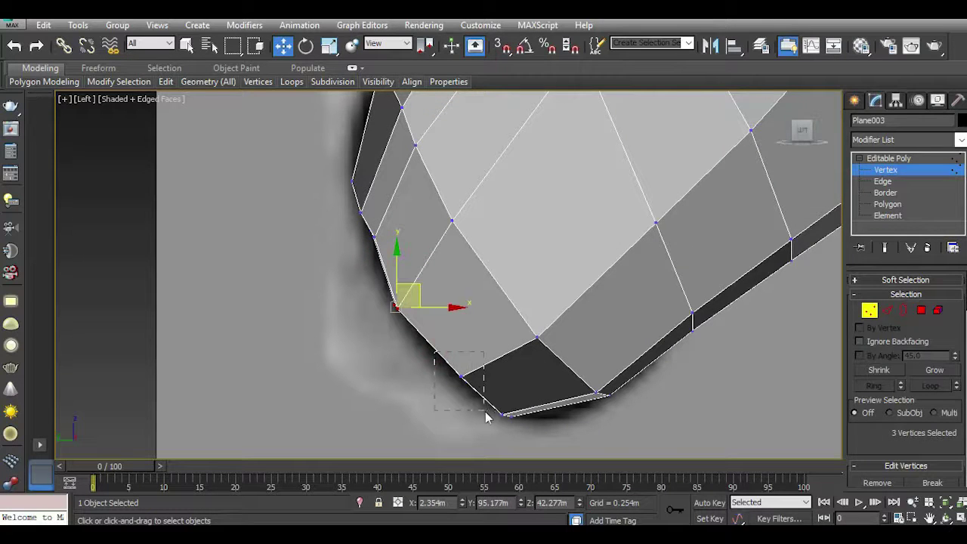
Pull the vertex under the muzzle down and nudge the bottom muzzle vertices right.
drag(486, 417, 485, 415)
drag(482, 361, 485, 387)
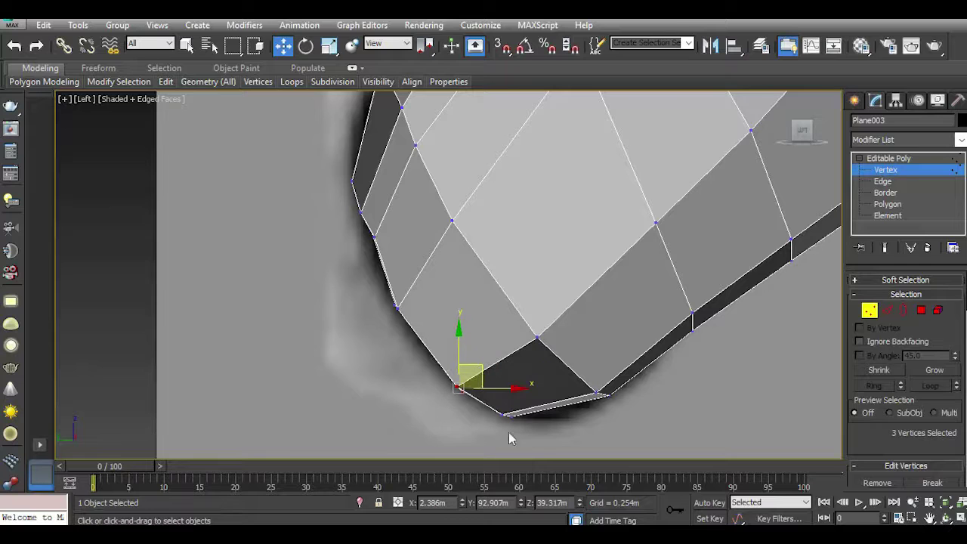
middle_drag(509, 433, 497, 362)
click(505, 364)
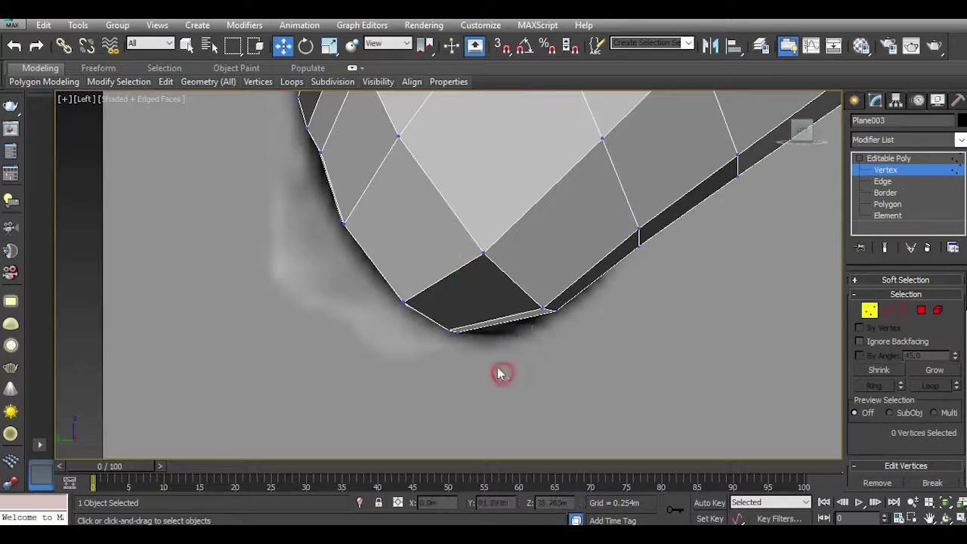
scroll(444, 330, up, 2)
scroll(468, 346, up, 1)
drag(575, 416, 572, 413)
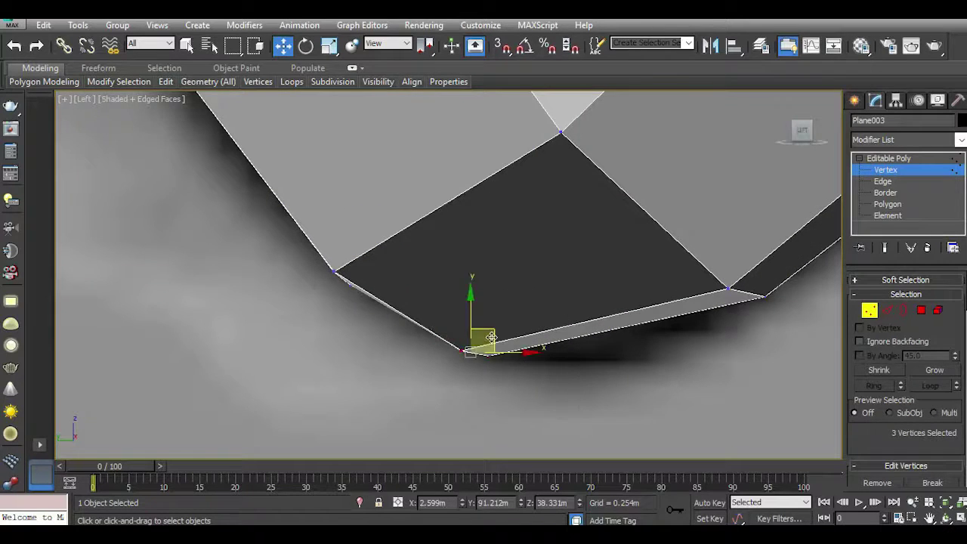
drag(472, 345, 533, 355)
scroll(487, 351, down, 3)
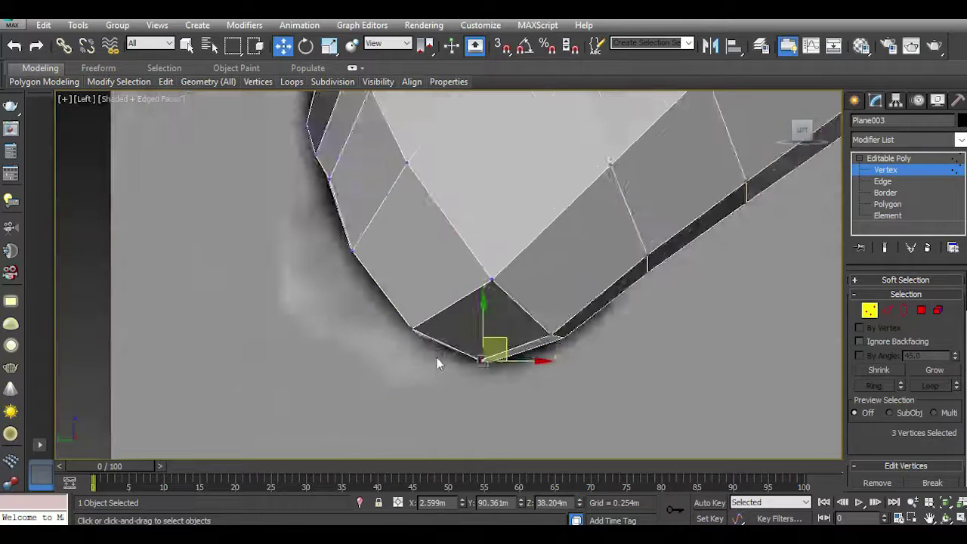
scroll(438, 358, down, 1)
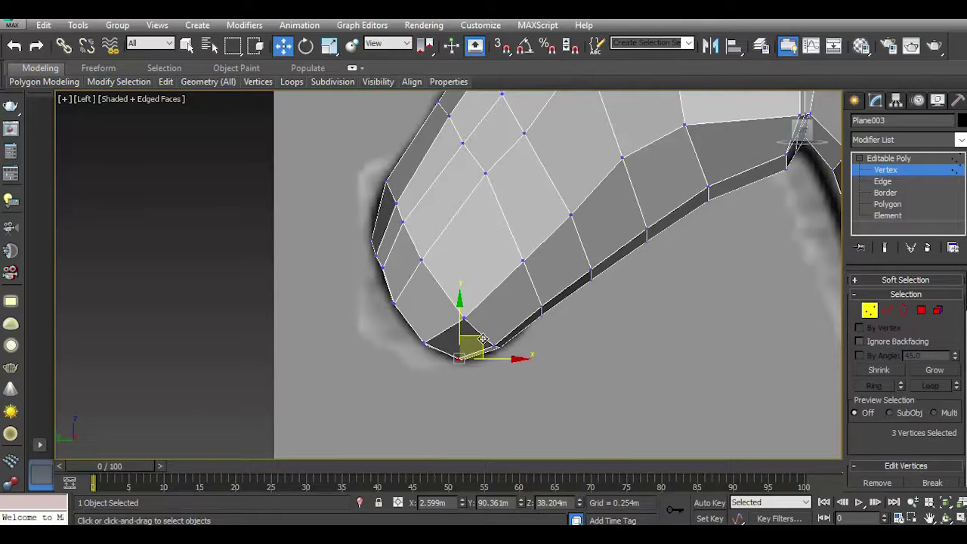
scroll(388, 229, up, 1)
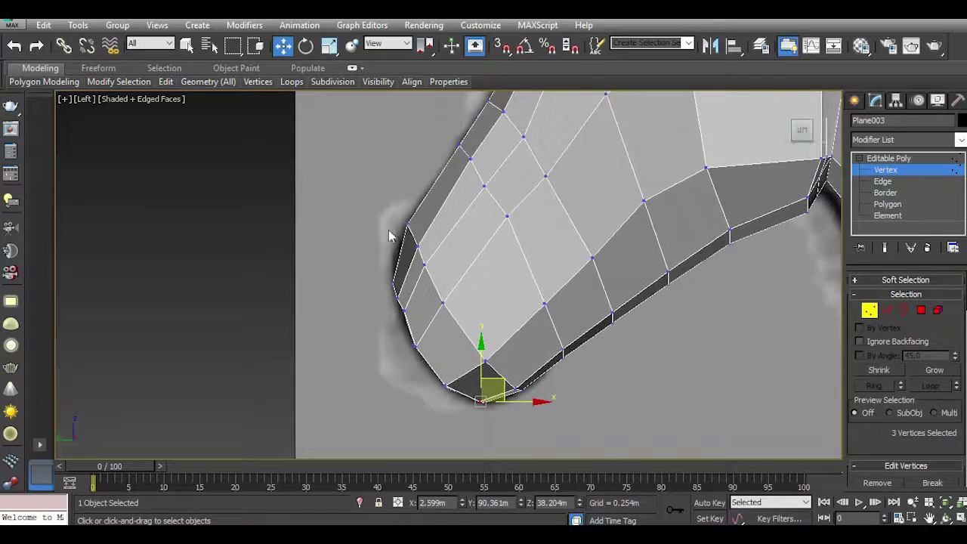
scroll(399, 219, up, 3)
scroll(381, 365, up, 2)
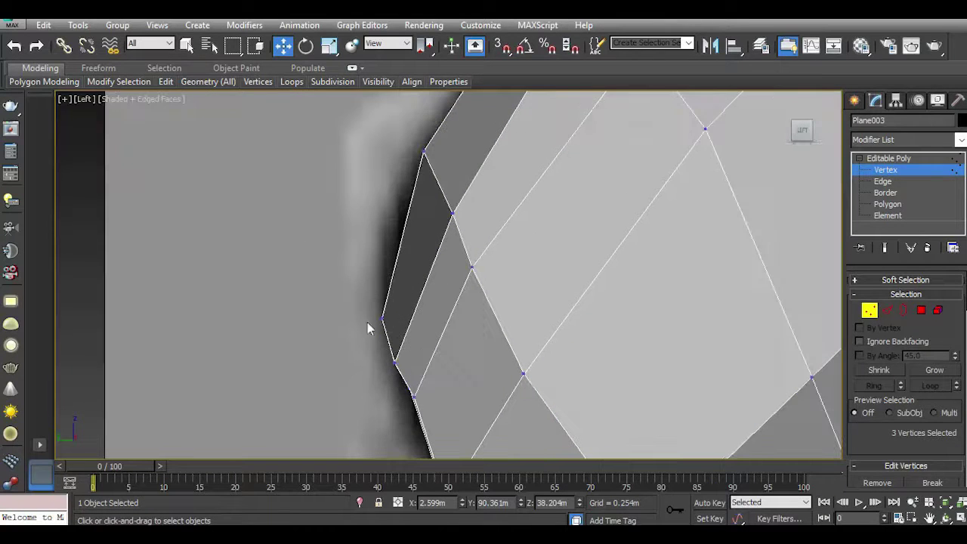
Raise the muzzle-tip vertices and slightly lower the front-edge vertices to match the nose outline.
drag(425, 380, 423, 373)
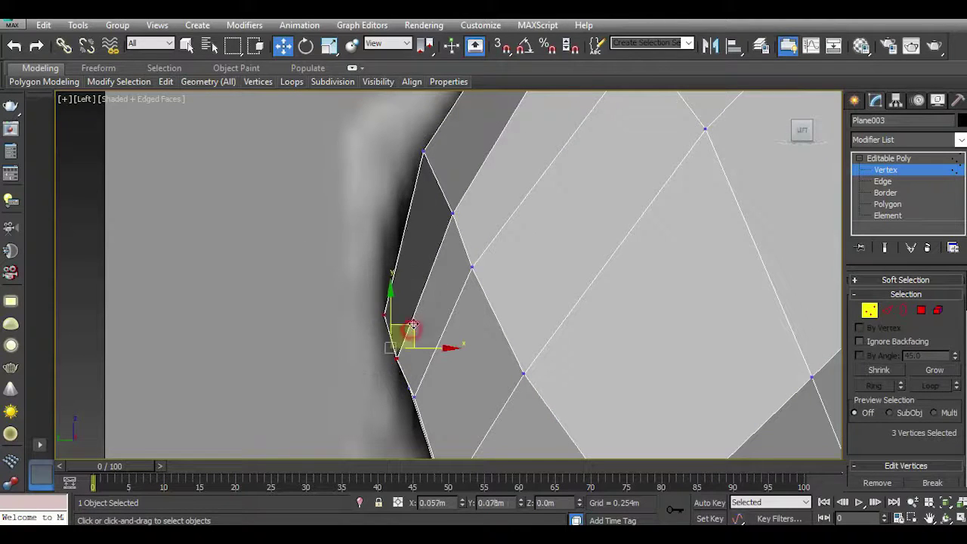
drag(382, 326, 378, 311)
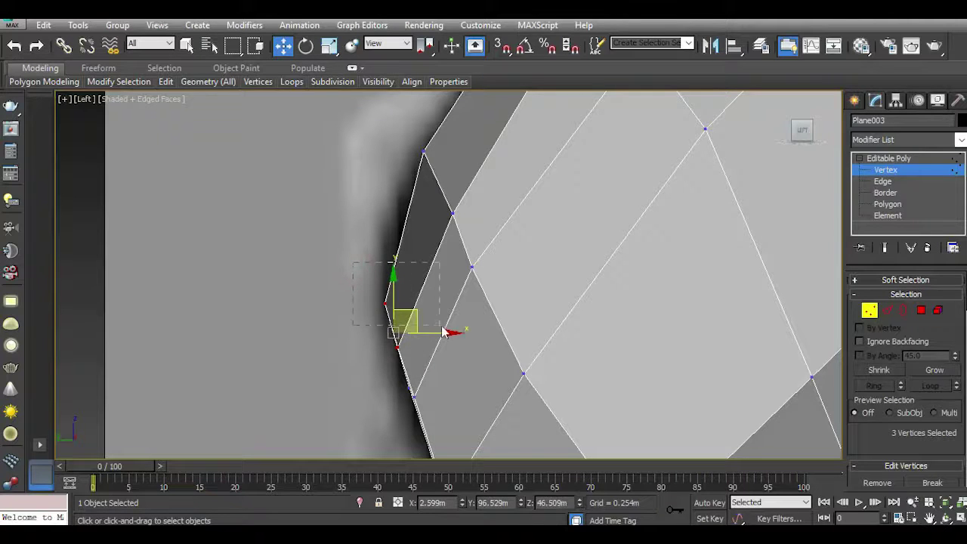
click(386, 303)
drag(411, 275, 411, 229)
scroll(376, 204, down, 3)
scroll(373, 215, up, 3)
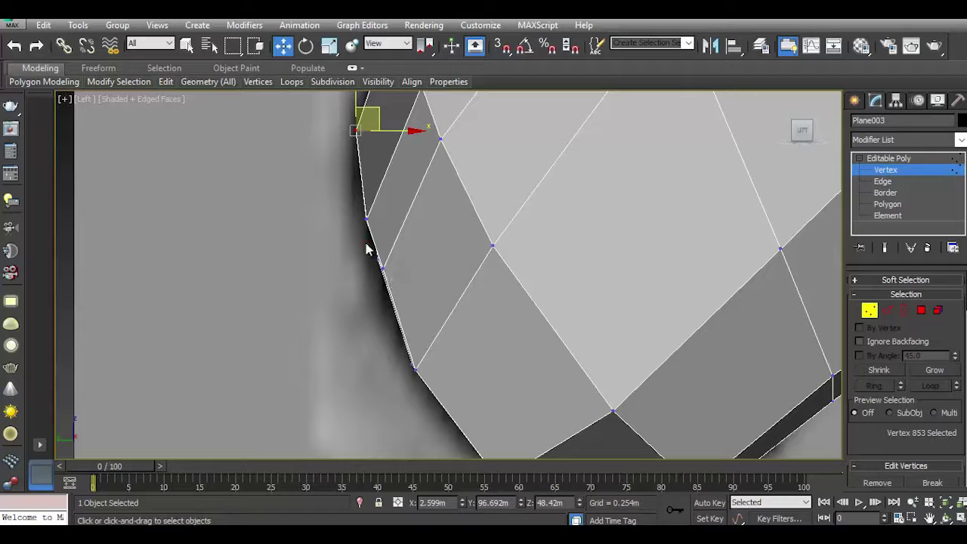
click(418, 285)
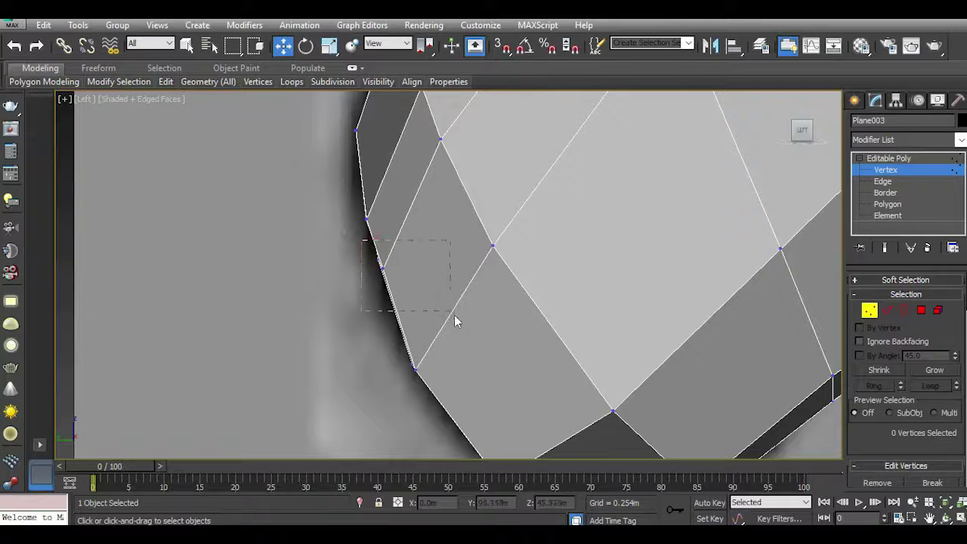
drag(454, 315, 454, 315)
drag(401, 247, 400, 261)
scroll(383, 240, down, 3)
Raise vertices along the lower edge and underside of the jaw.
scroll(443, 356, up, 2)
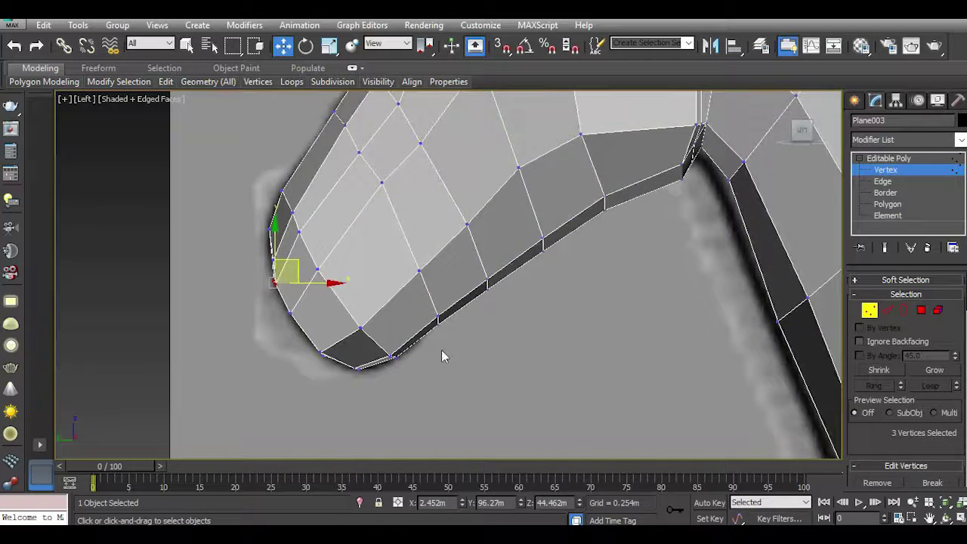
scroll(449, 338, up, 2)
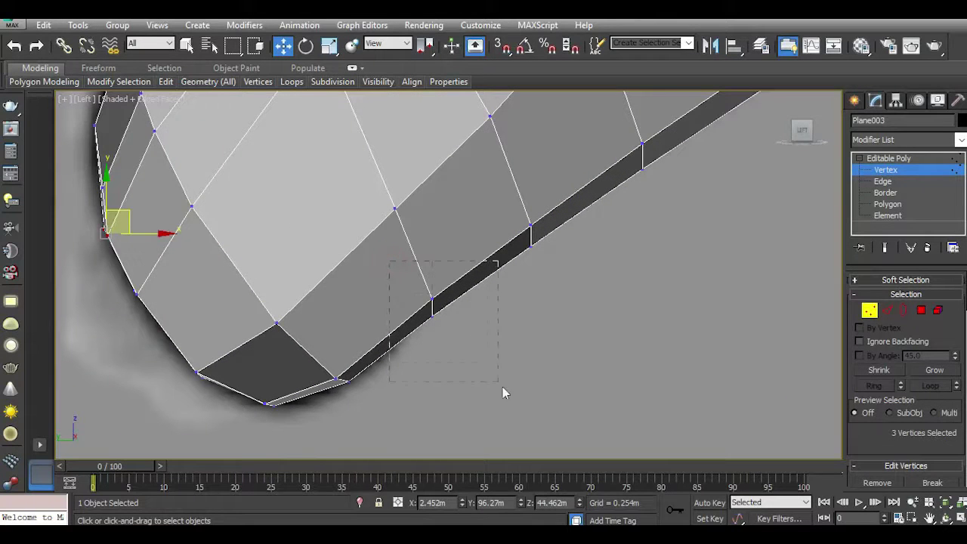
drag(389, 262, 502, 387)
drag(430, 268, 416, 244)
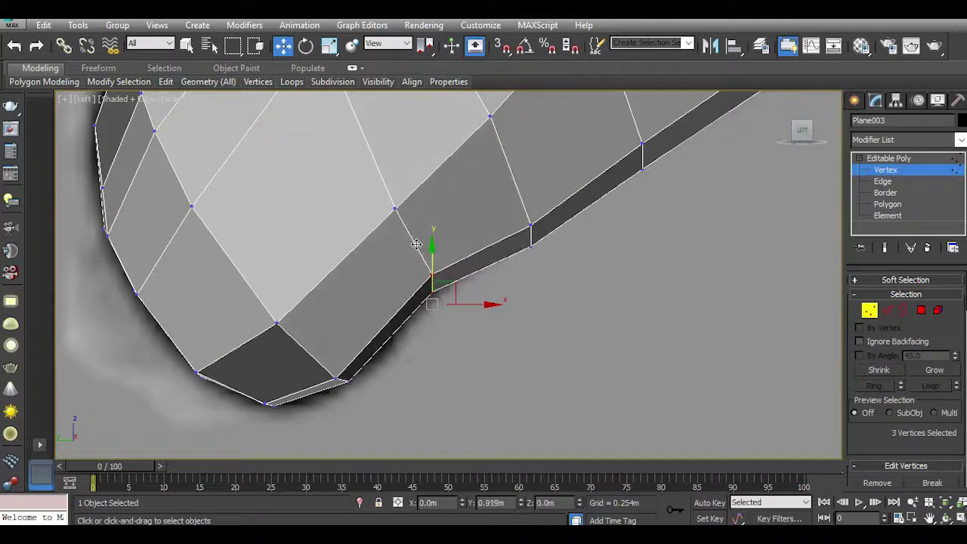
click(416, 247)
scroll(345, 340, down, 3)
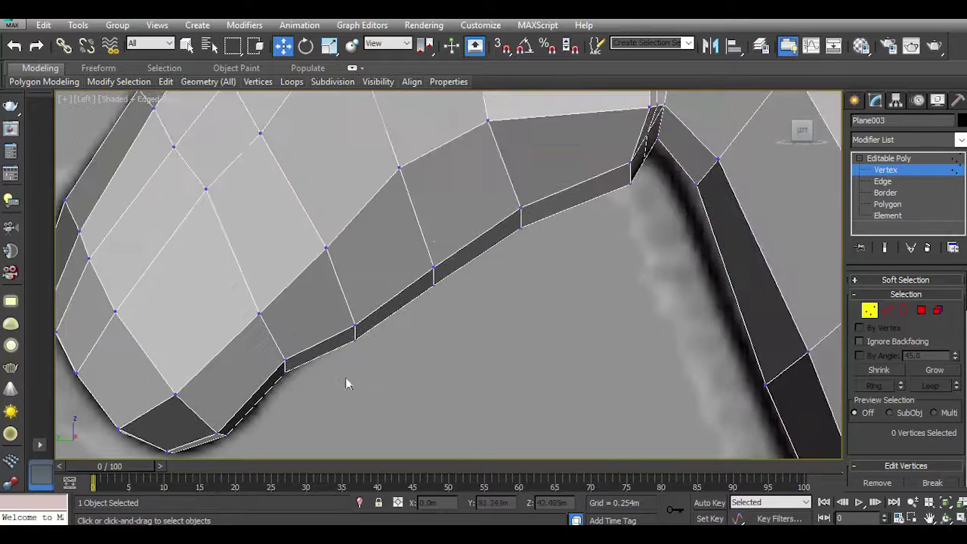
scroll(346, 383, down, 2)
scroll(376, 360, up, 1)
scroll(360, 320, up, 1)
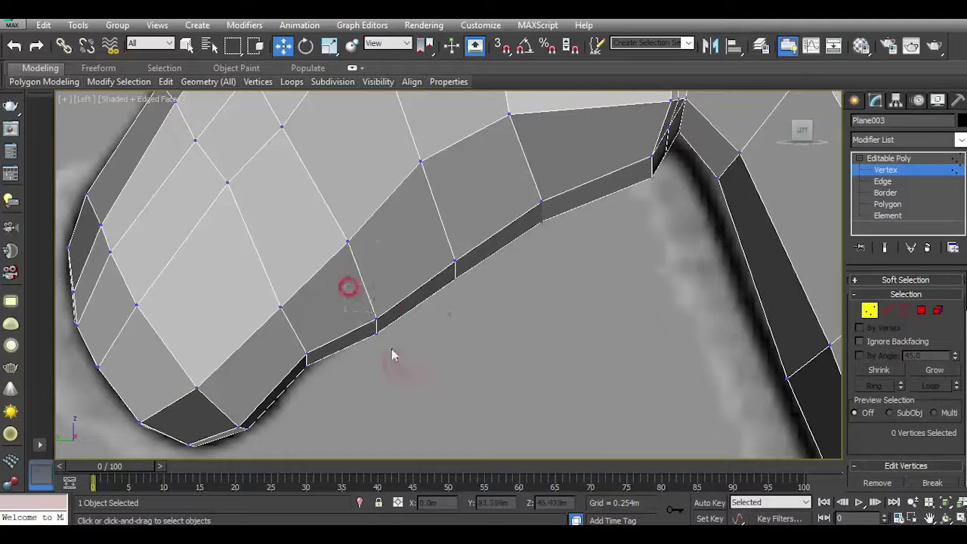
drag(352, 299, 383, 338)
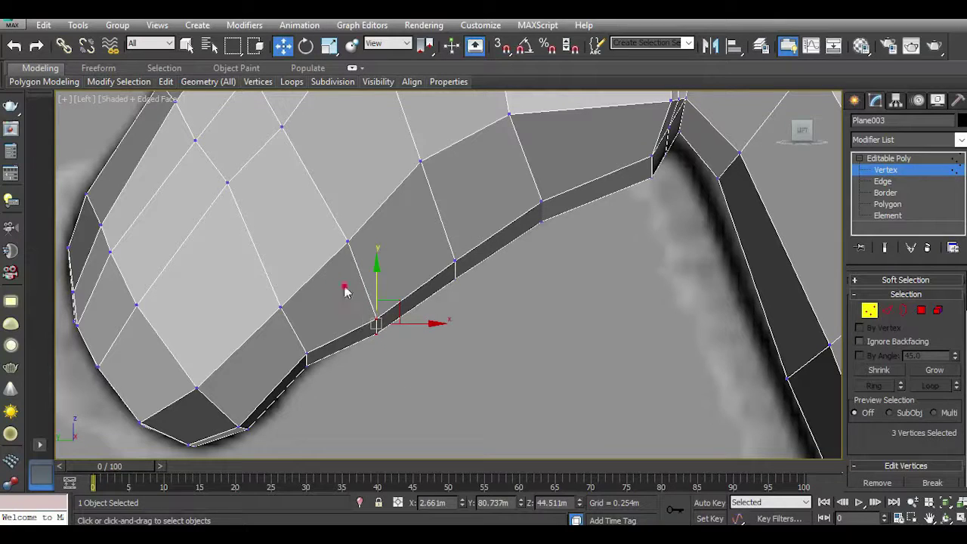
drag(374, 281, 375, 260)
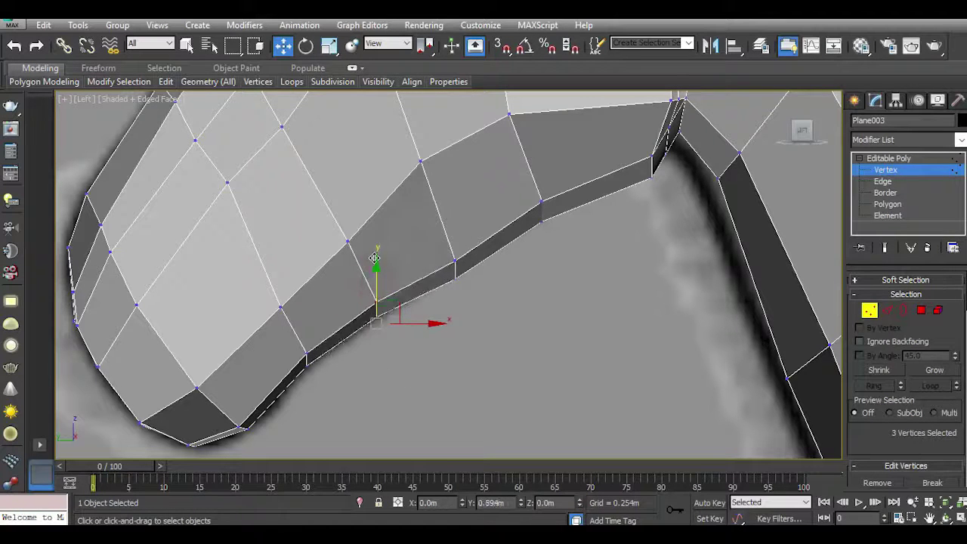
Lift the next vertices along the jaw edge toward the jaw corner.
middle_drag(504, 283, 413, 333)
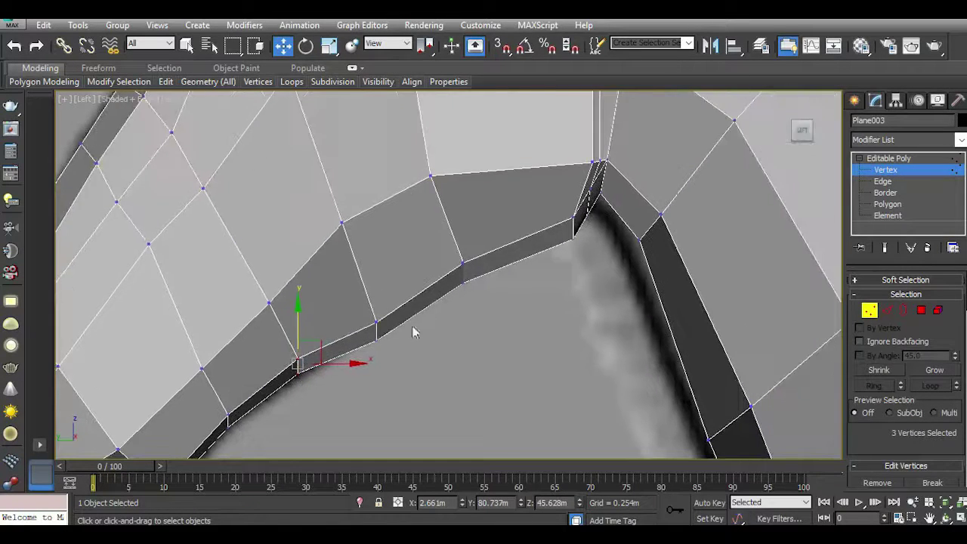
drag(436, 397, 437, 398)
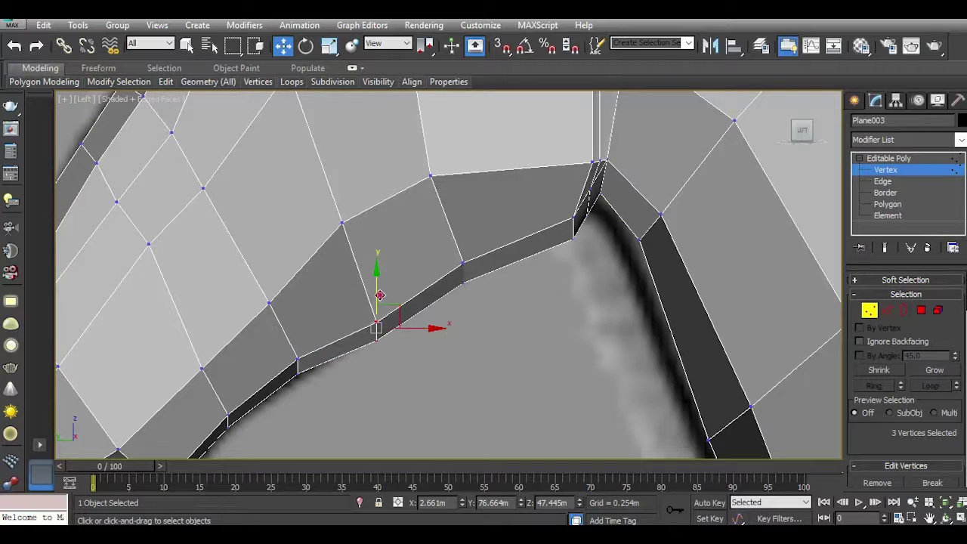
drag(373, 292, 372, 278)
scroll(391, 313, down, 3)
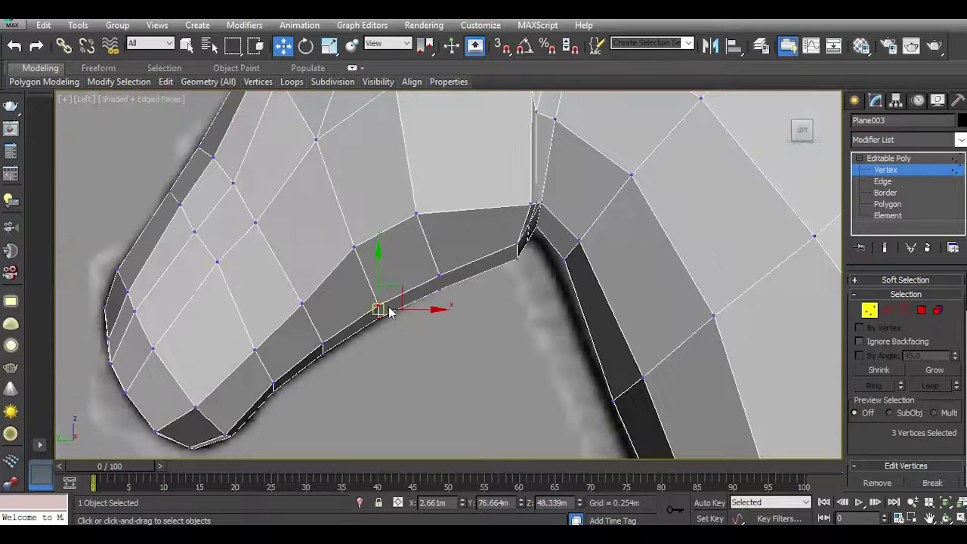
scroll(400, 286, up, 4)
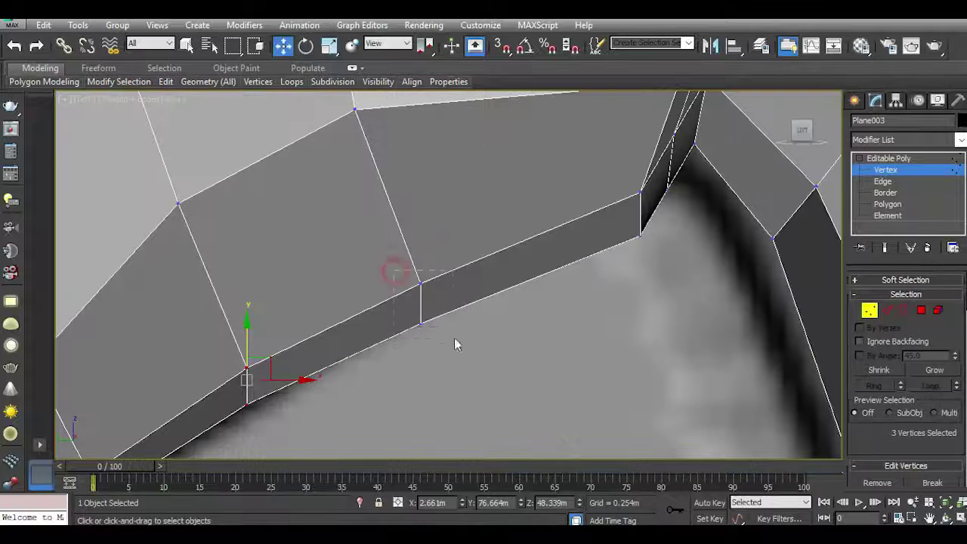
drag(514, 390, 515, 390)
scroll(420, 261, down, 2)
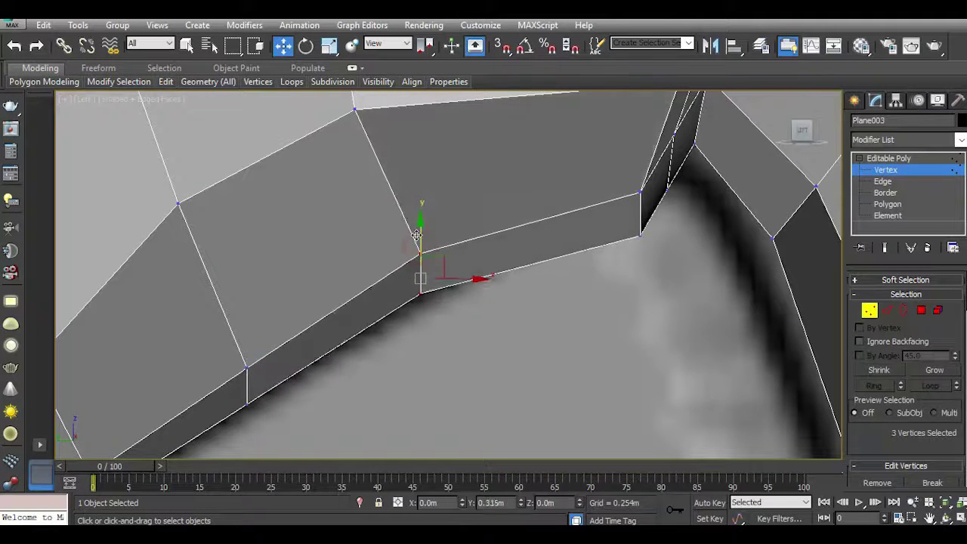
mouse_move(420, 261)
alt+middle_down()
mouse_move(395, 287)
mouse_move(560, 286)
mouse_move(519, 279)
alt+middle_up()
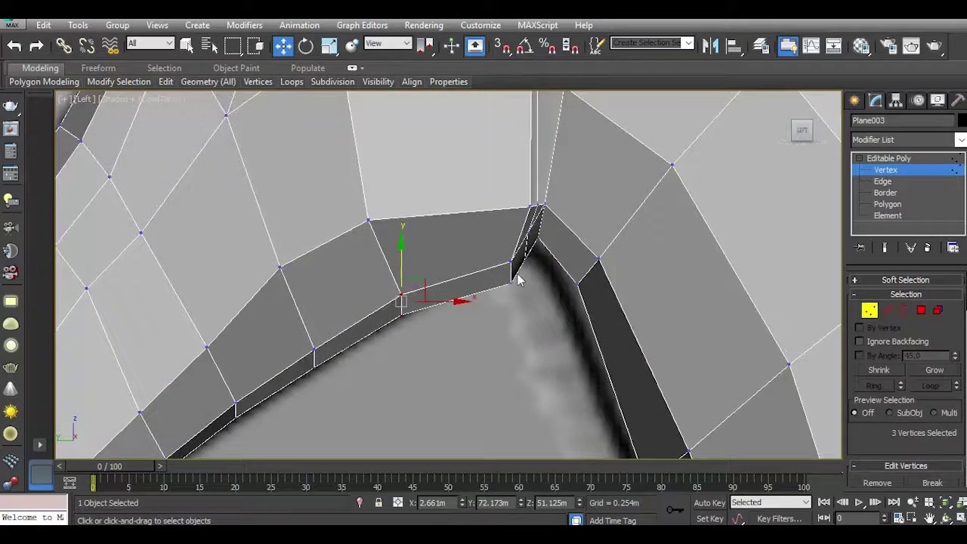
Move the jaw-corner vertices and a single corner vertex up and back to tighten the jaw.
drag(530, 321, 531, 321)
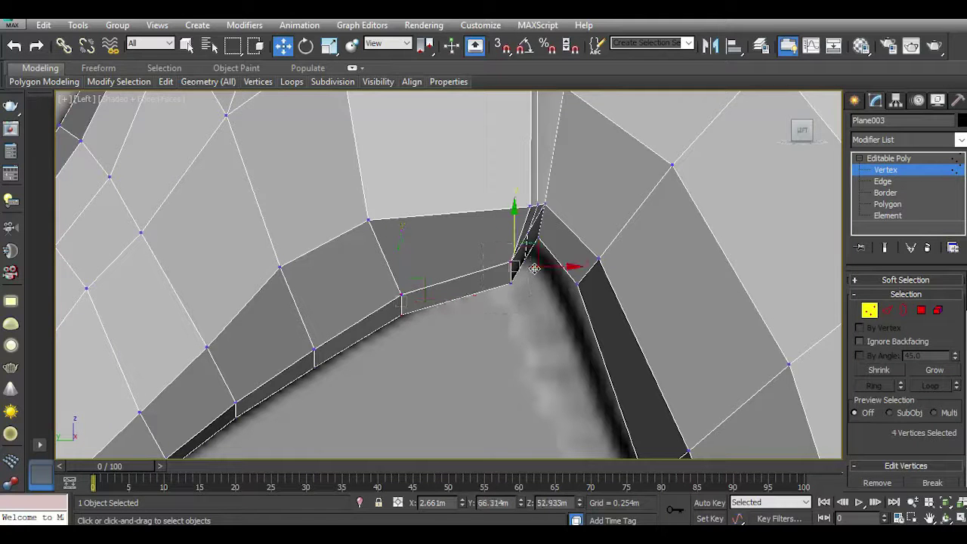
drag(524, 255, 513, 243)
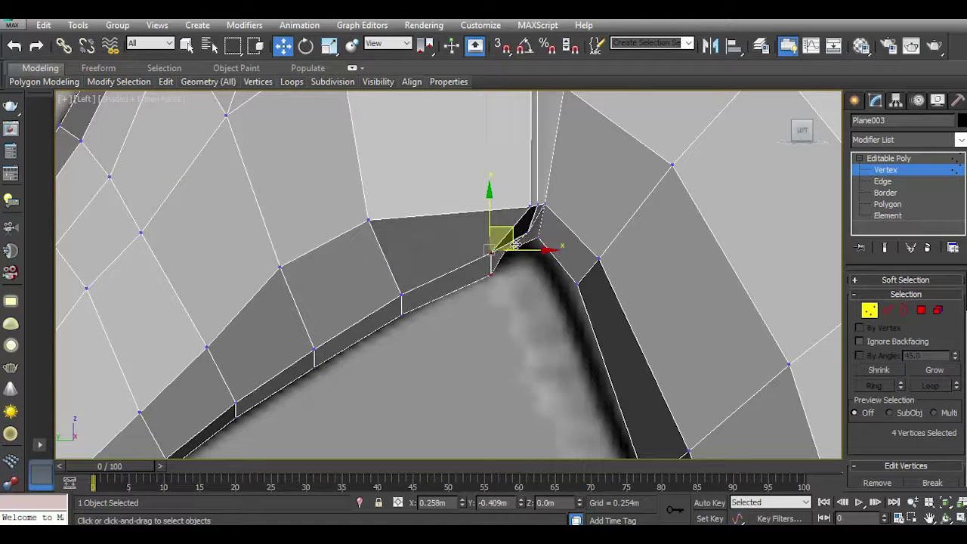
middle_drag(557, 237, 549, 277)
click(550, 266)
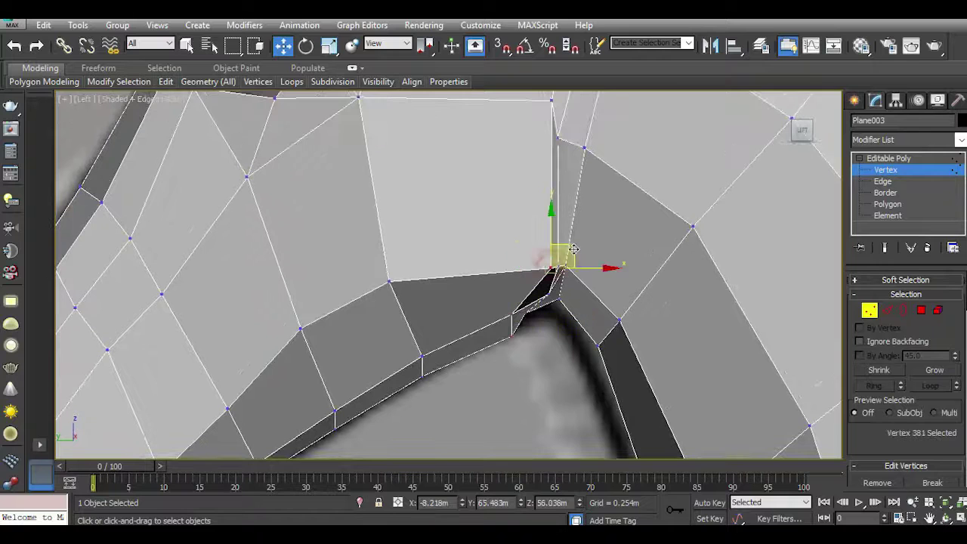
mouse_move(572, 248)
mouse_down()
mouse_move(414, 251)
mouse_move(396, 272)
mouse_move(395, 248)
mouse_move(393, 257)
mouse_up()
scroll(541, 230, down, 3)
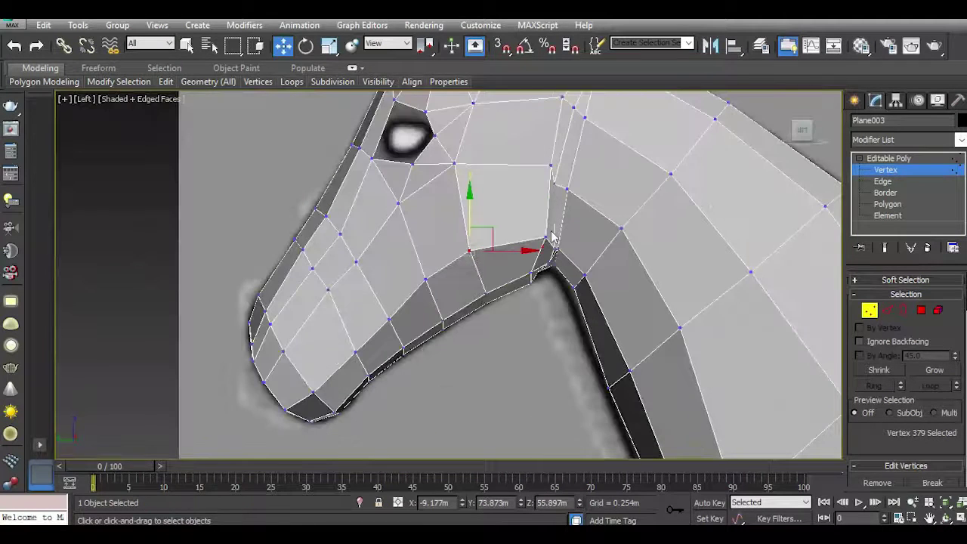
middle_drag(498, 269, 589, 289)
middle_drag(463, 254, 518, 242)
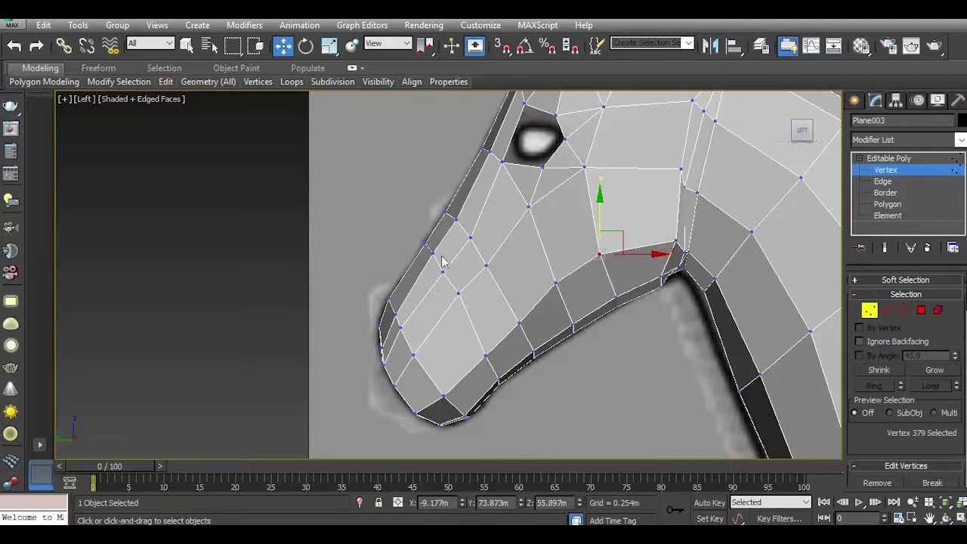
In Top view, select an edge loop around the head and scale it inward.
key(t)
mouse_move(491, 257)
middle_down()
mouse_move(514, 322)
mouse_move(458, 315)
mouse_move(479, 257)
mouse_move(415, 290)
middle_up()
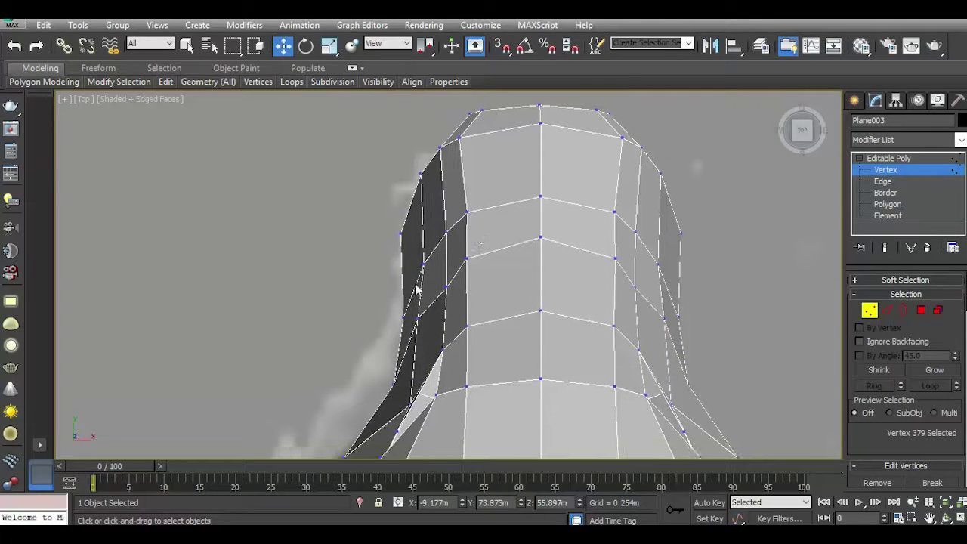
scroll(416, 289, up, 2)
click(373, 291)
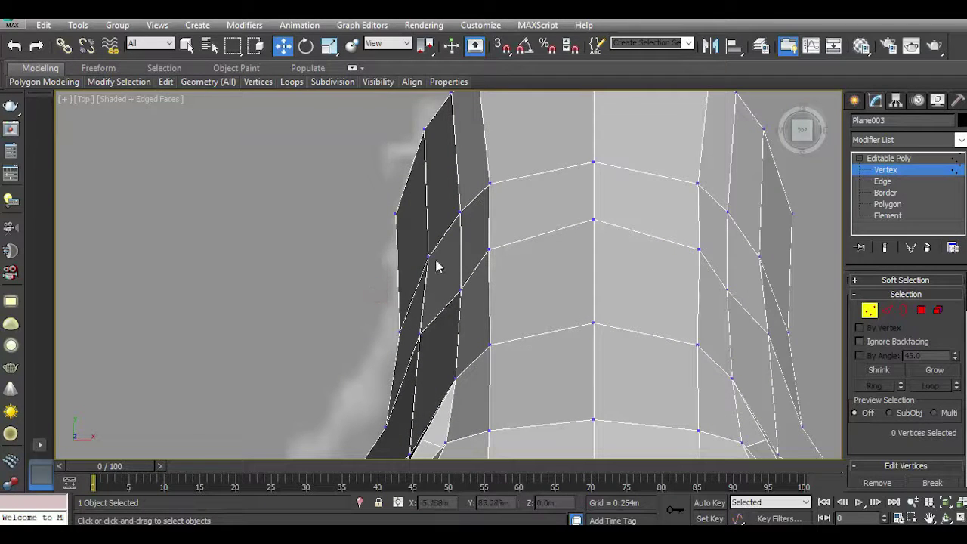
click(428, 257)
click(887, 310)
double_click(543, 174)
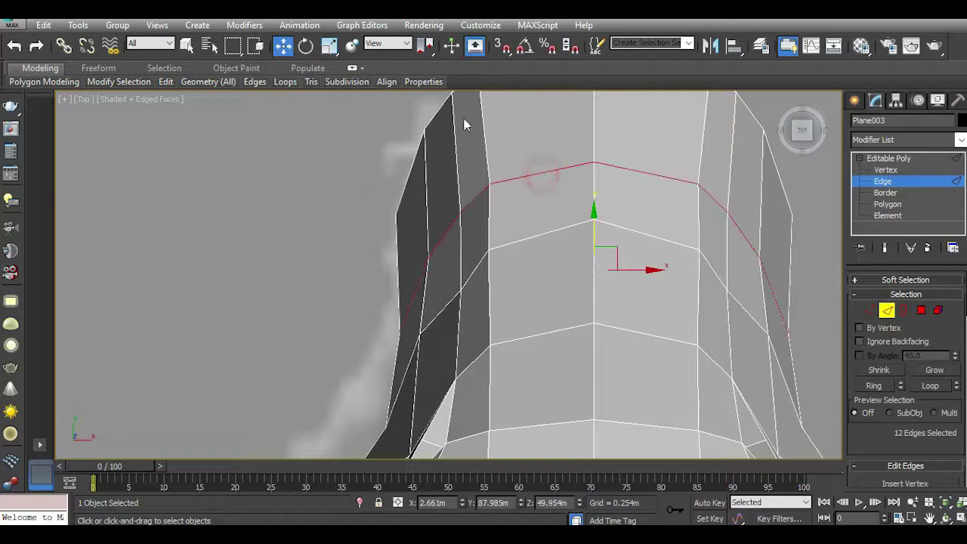
click(333, 45)
mouse_move(607, 261)
mouse_down()
mouse_move(615, 273)
mouse_move(603, 253)
mouse_up()
Toggle see-through display, then undo the edge loop scaling.
key(alt+x)
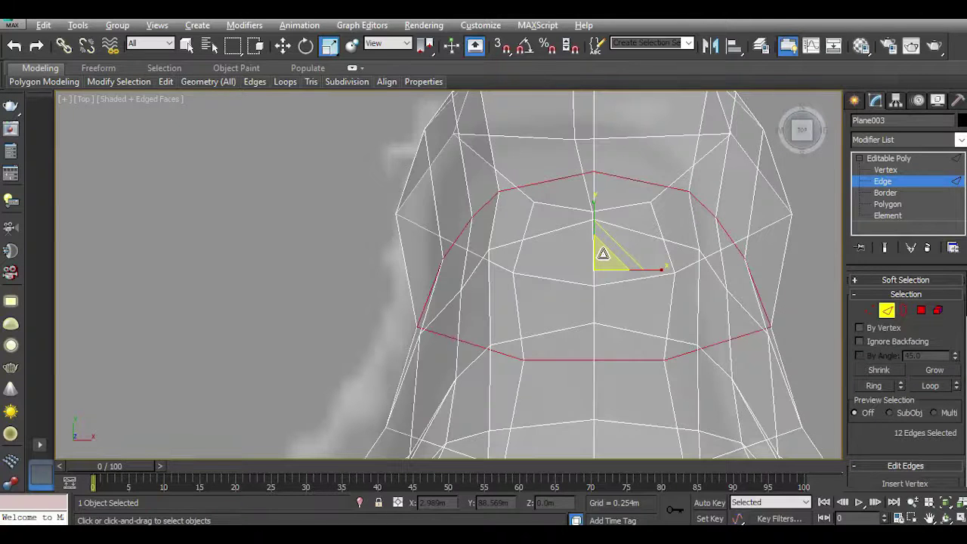
key(alt+x)
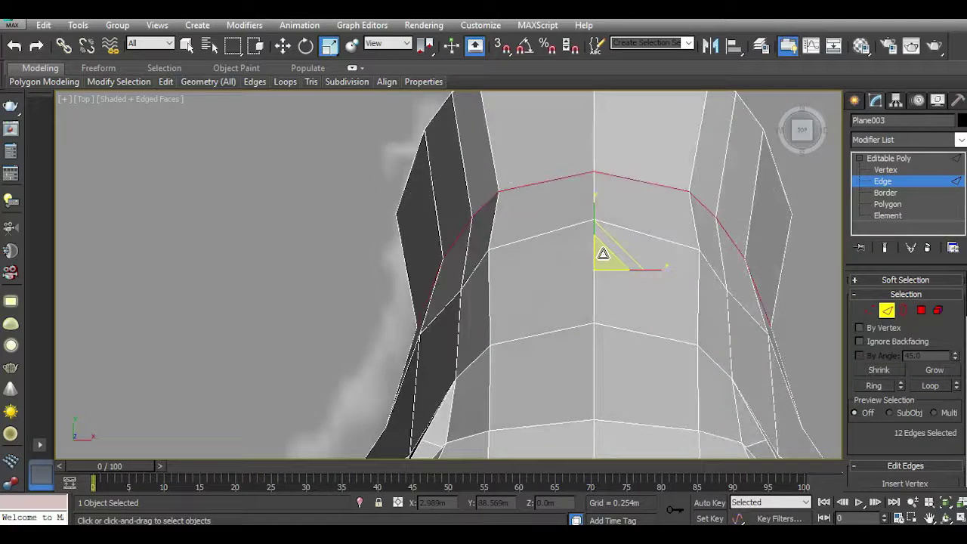
key(alt+x)
click(16, 46)
click(17, 47)
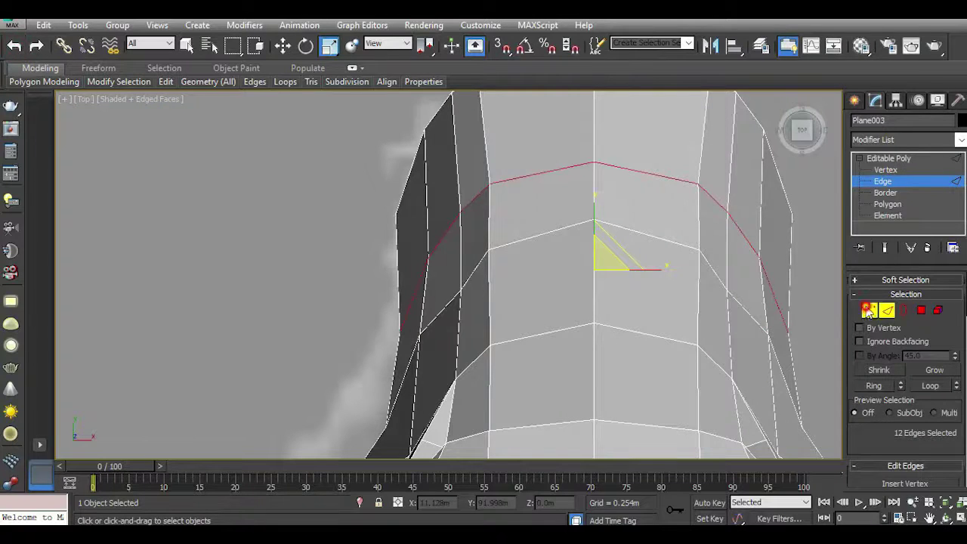
click(869, 310)
scroll(428, 206, down, 3)
scroll(427, 207, down, 2)
key(w)
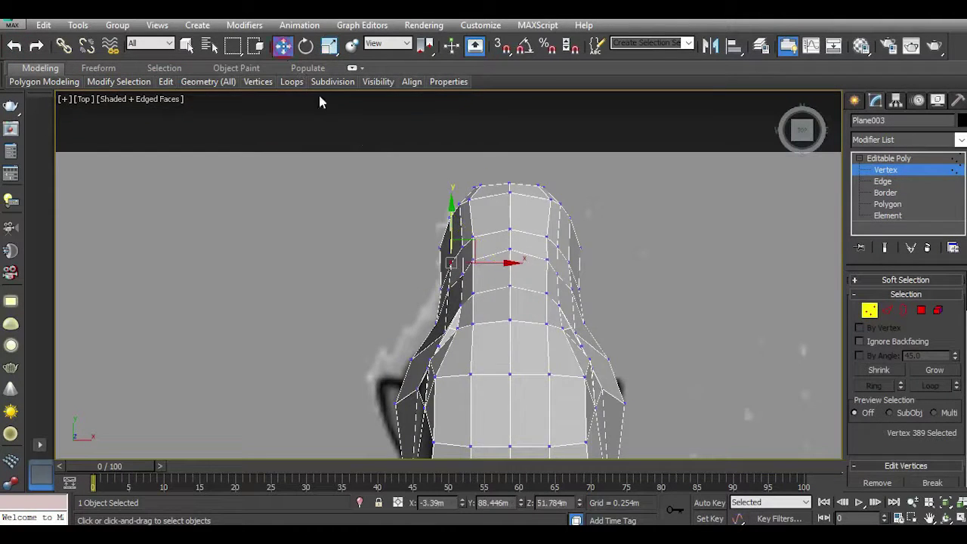
scroll(459, 206, up, 4)
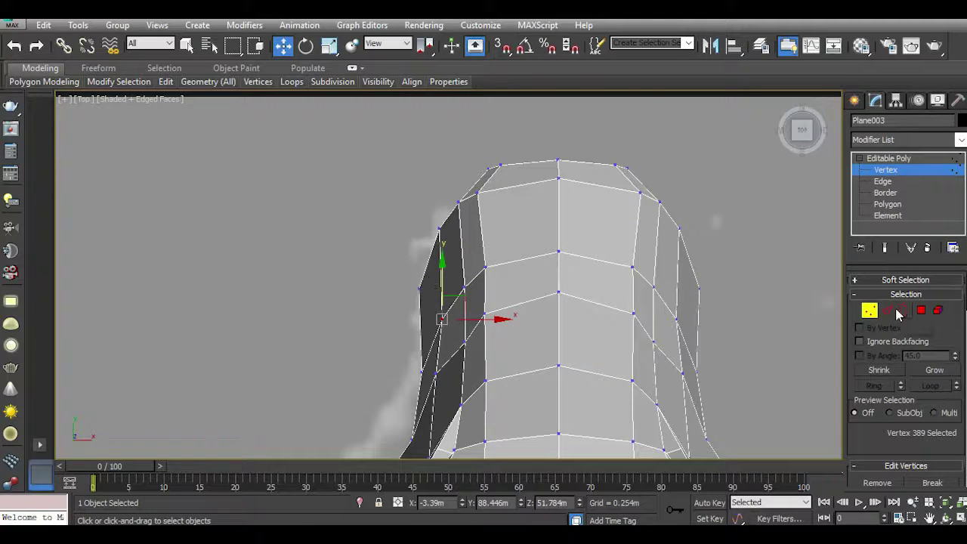
Scale the top head edge loop in to 85% and the loop below it slightly inward.
click(888, 311)
double_click(537, 180)
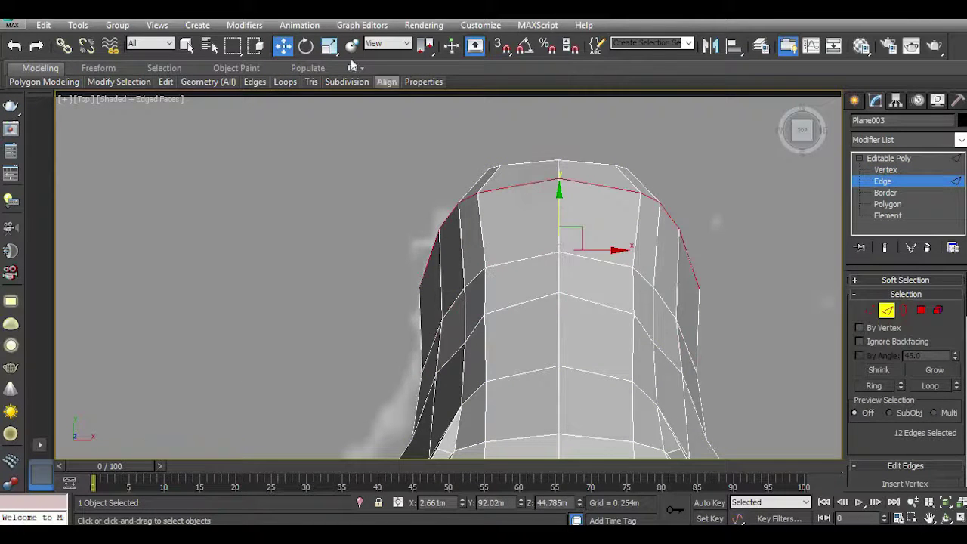
click(329, 45)
drag(572, 245, 572, 253)
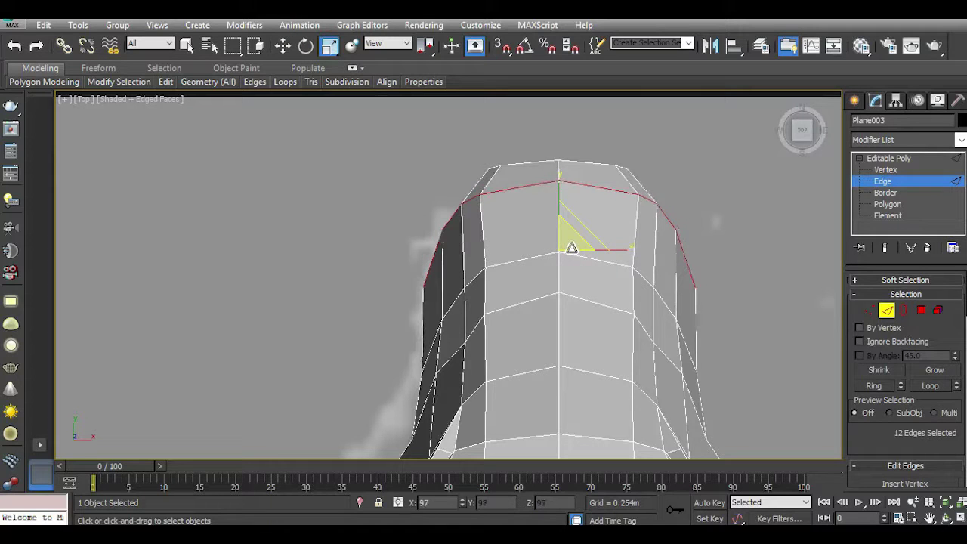
drag(576, 257, 580, 258)
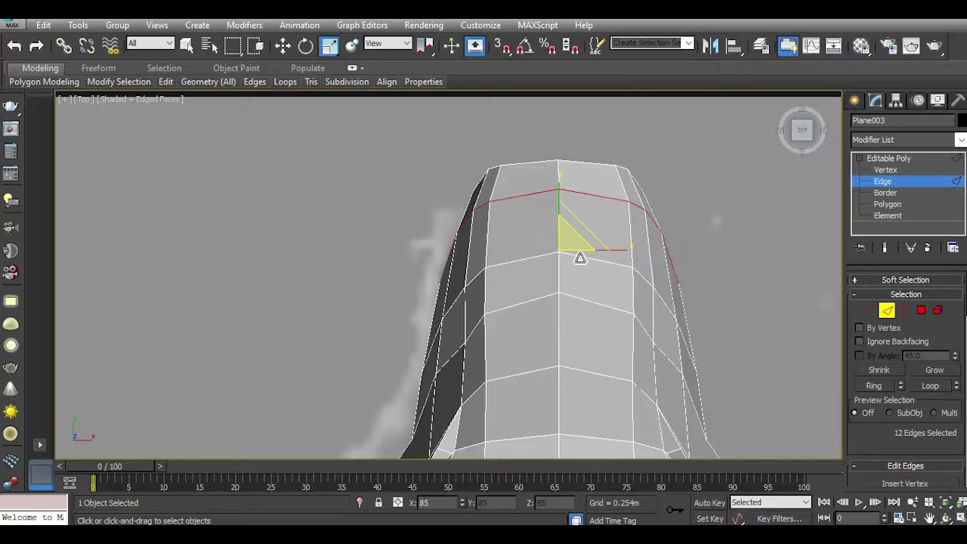
click(23, 46)
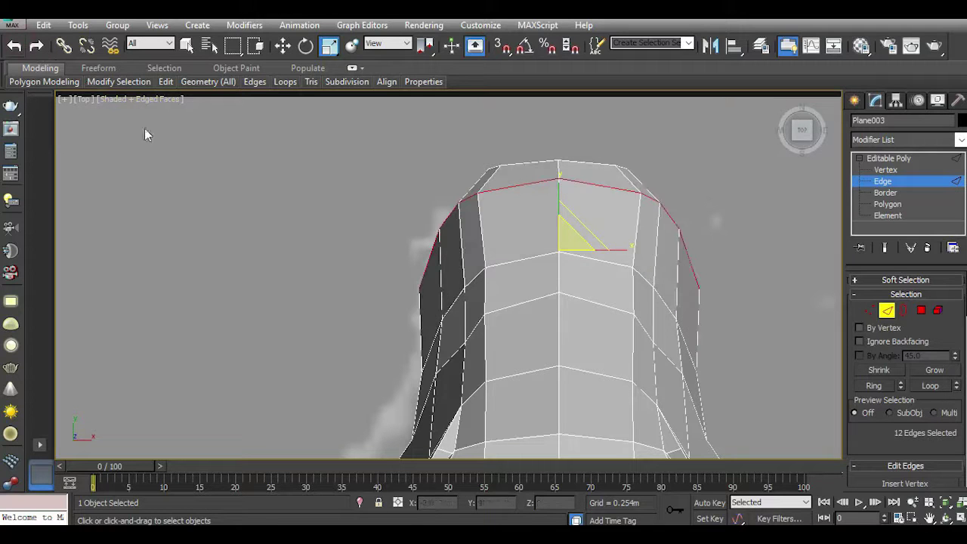
double_click(501, 268)
drag(565, 309, 567, 318)
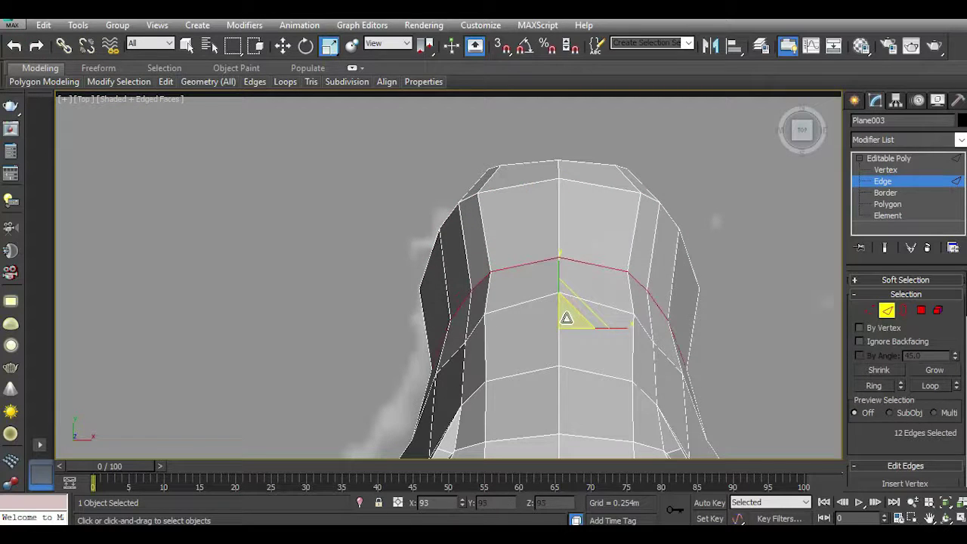
double_click(498, 189)
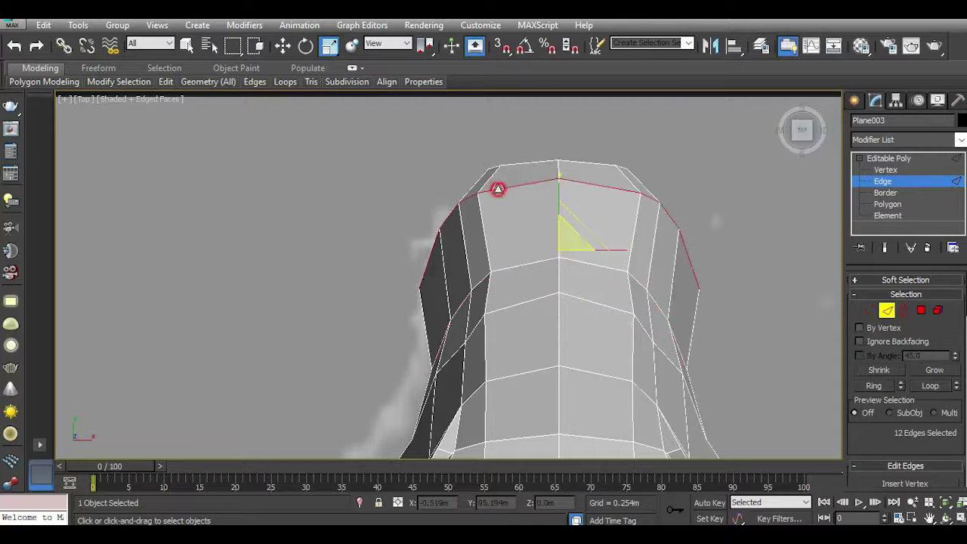
drag(621, 250, 611, 255)
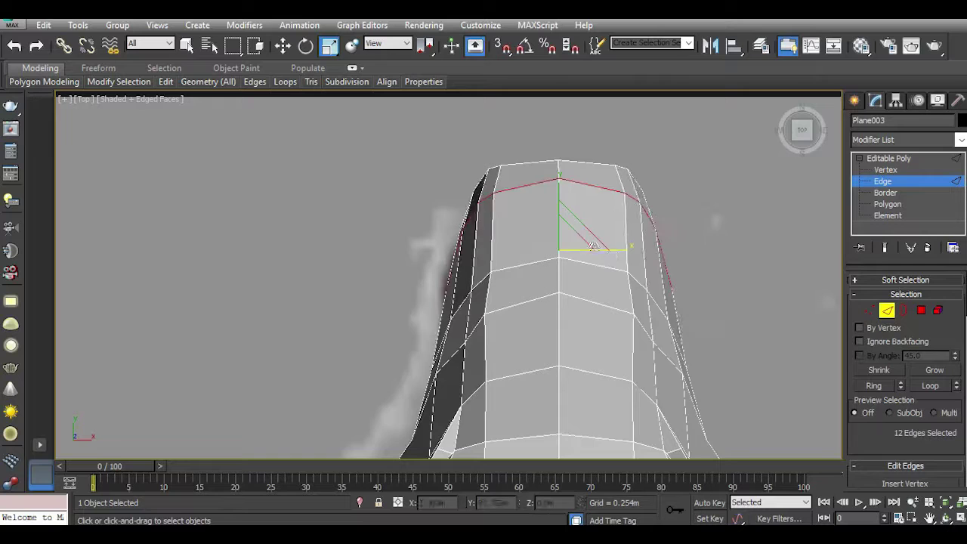
Check the narrowed head in Left and Perspective views, orbiting to the front.
scroll(521, 213, down, 2)
scroll(521, 214, down, 2)
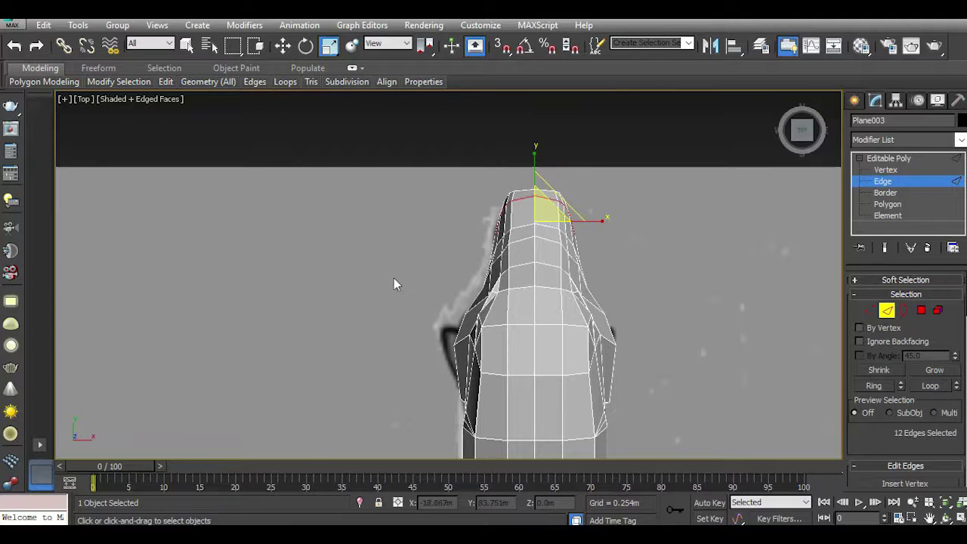
key(l)
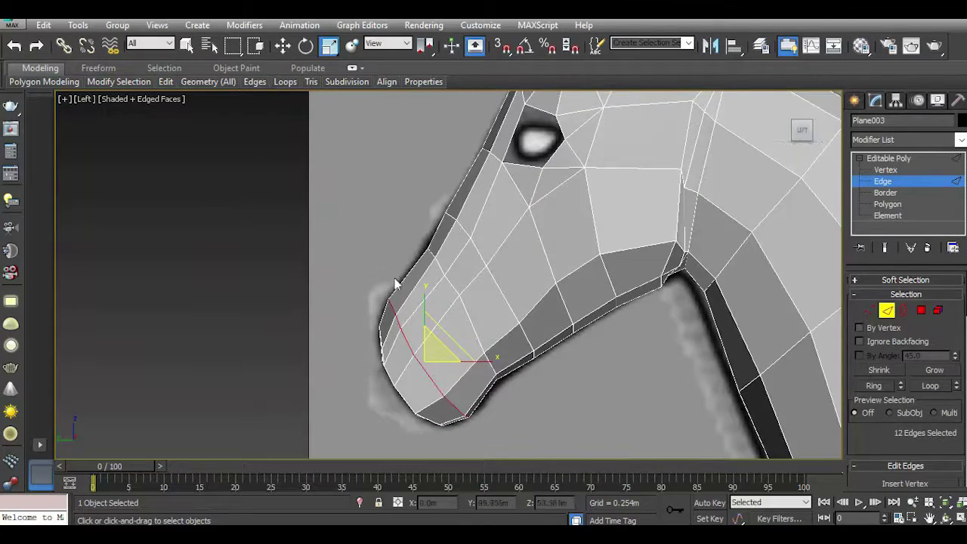
key(p)
alt+middle_drag(635, 205, 771, 145)
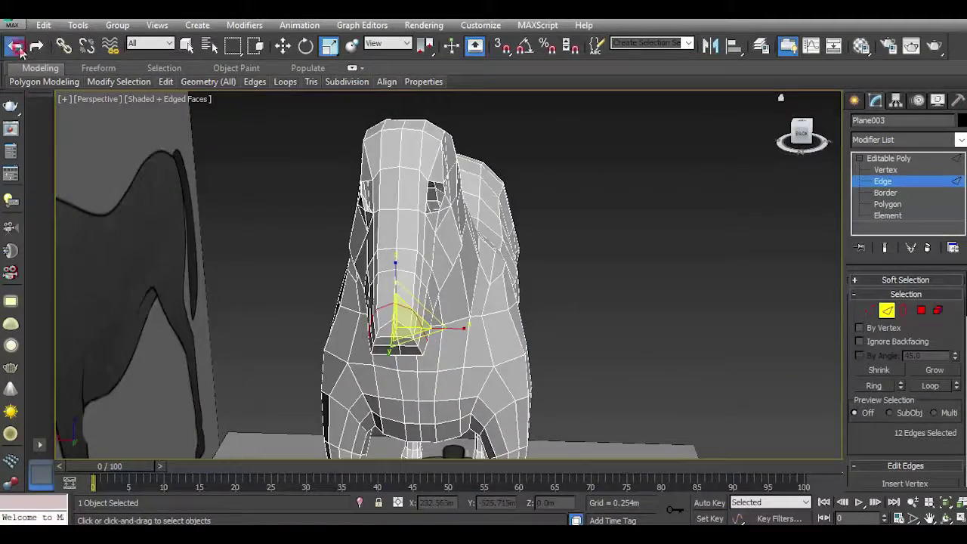
Undo the last edge change, clear the selection, and enter Vertex mode with Select and Move active.
click(15, 47)
click(642, 250)
mouse_move(756, 162)
alt+middle_down()
mouse_move(708, 113)
mouse_move(734, 132)
alt+middle_up()
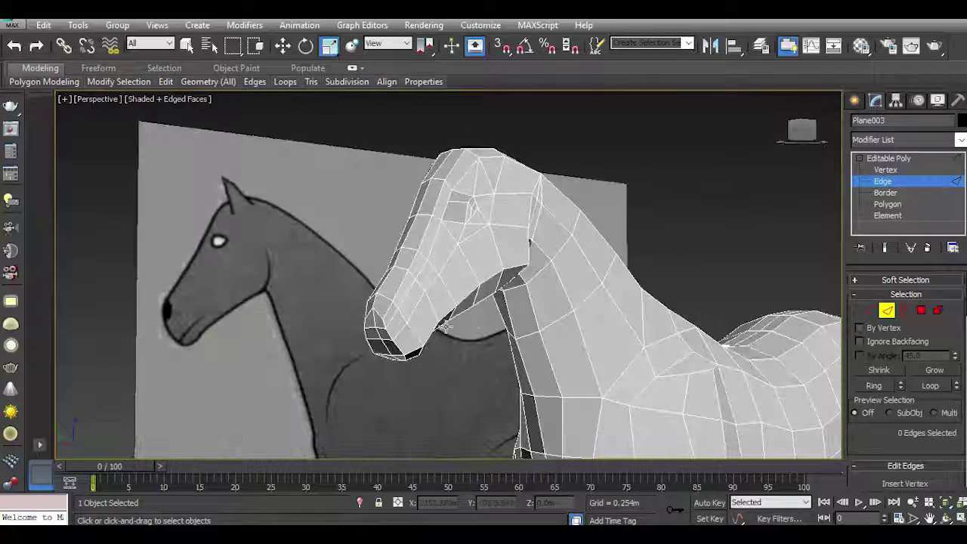
scroll(370, 341, up, 5)
click(869, 310)
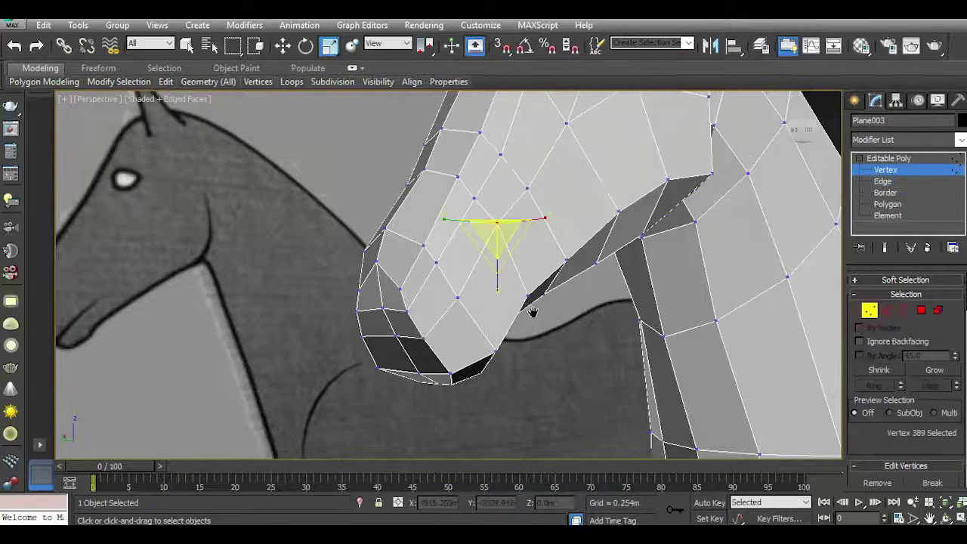
middle_drag(536, 309, 374, 180)
click(282, 45)
scroll(479, 296, up, 3)
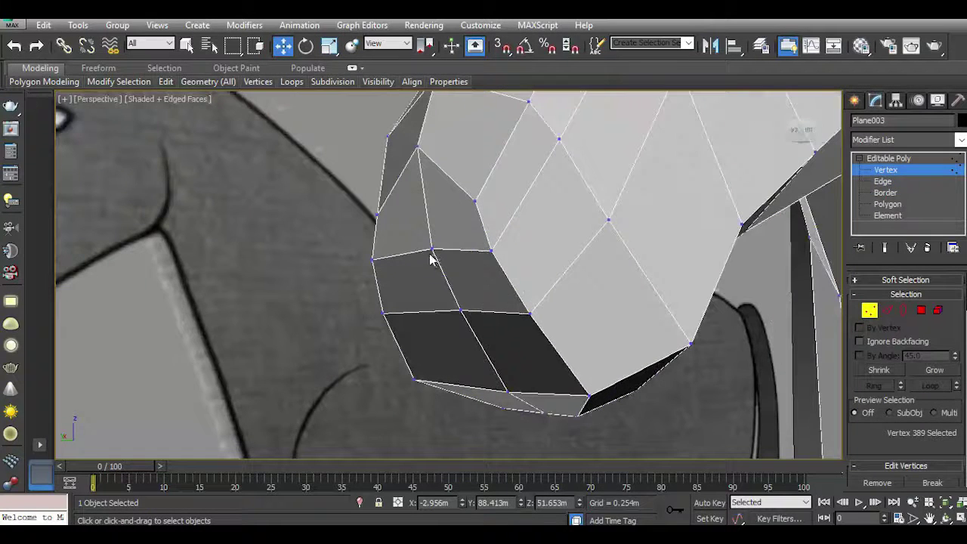
In Left view, nudge two vertices on the side of the muzzle toward the sketch.
click(428, 251)
ctrl+click(462, 312)
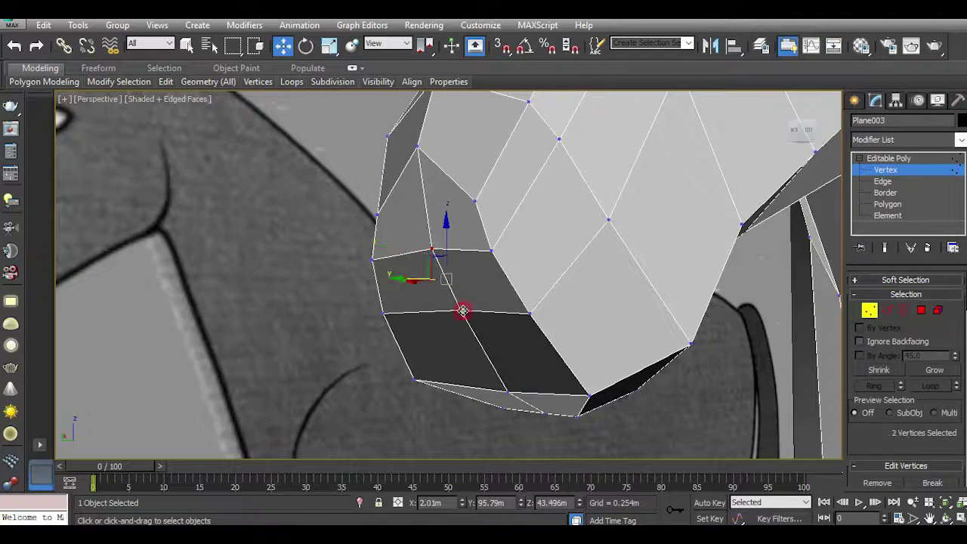
key(l)
scroll(472, 302, up, 2)
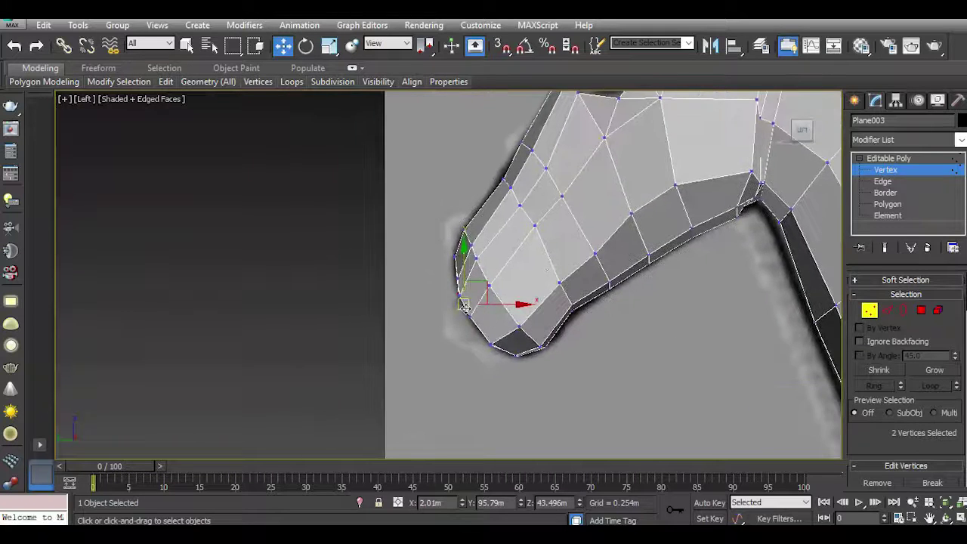
scroll(482, 293, up, 2)
drag(479, 287, 476, 296)
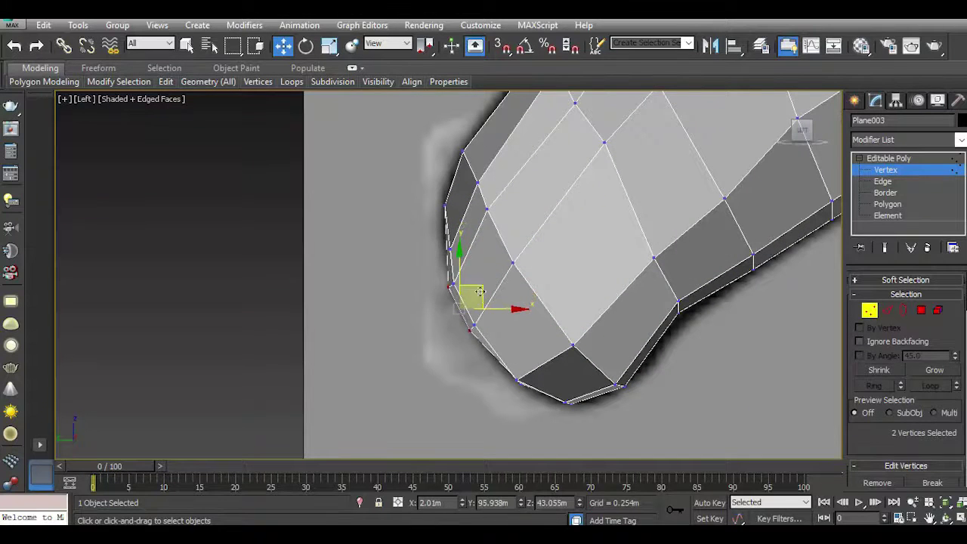
scroll(528, 387, up, 2)
scroll(529, 388, up, 2)
Move the nose-tip vertex up and forward, and the chin vertex onto the sketch outline.
click(507, 378)
drag(527, 357, 548, 352)
middle_drag(605, 416, 587, 378)
click(585, 374)
drag(607, 354, 619, 346)
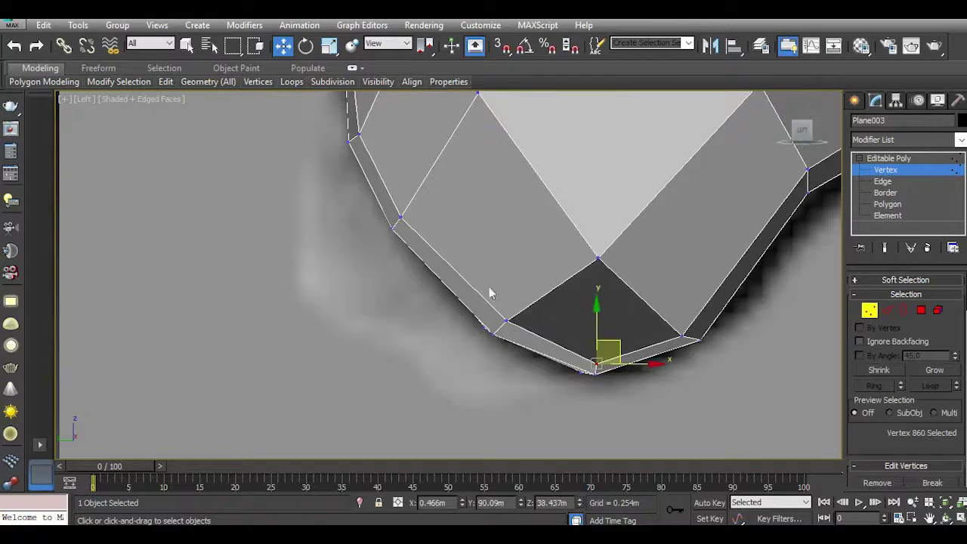
scroll(489, 293, up, 2)
scroll(495, 294, up, 1)
scroll(499, 294, up, 1)
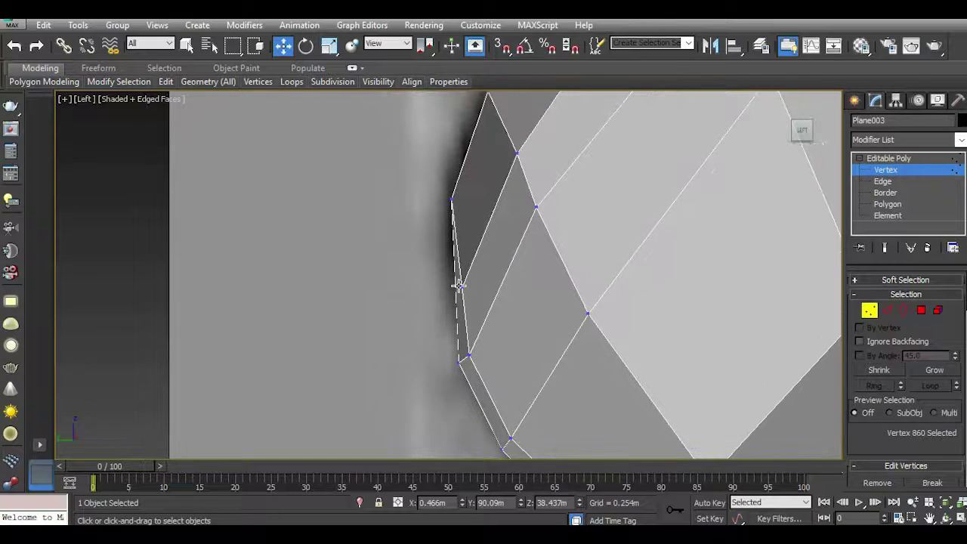
Move a front-of-nose vertex onto the outline and slide a top-of-muzzle vertex forward.
click(459, 285)
click(463, 286)
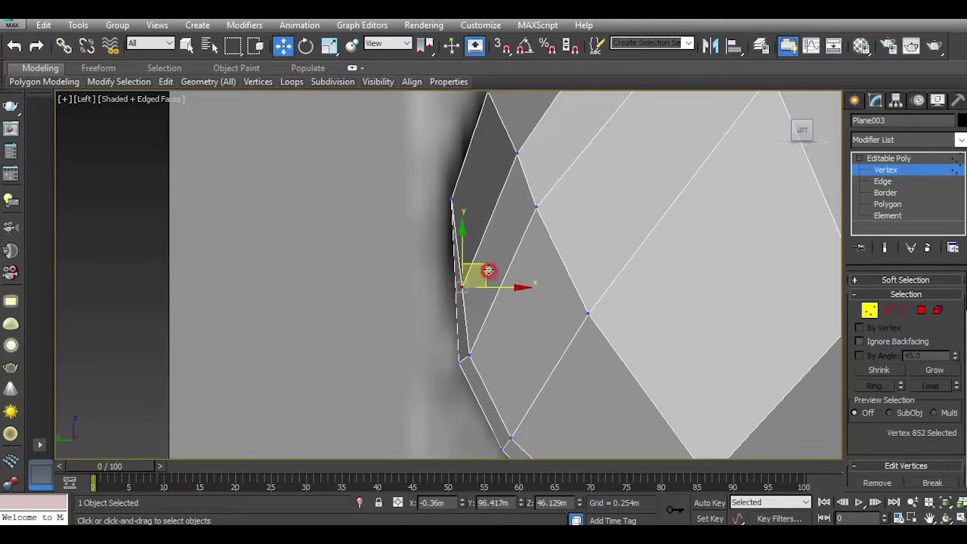
drag(489, 271, 472, 273)
scroll(449, 272, down, 2)
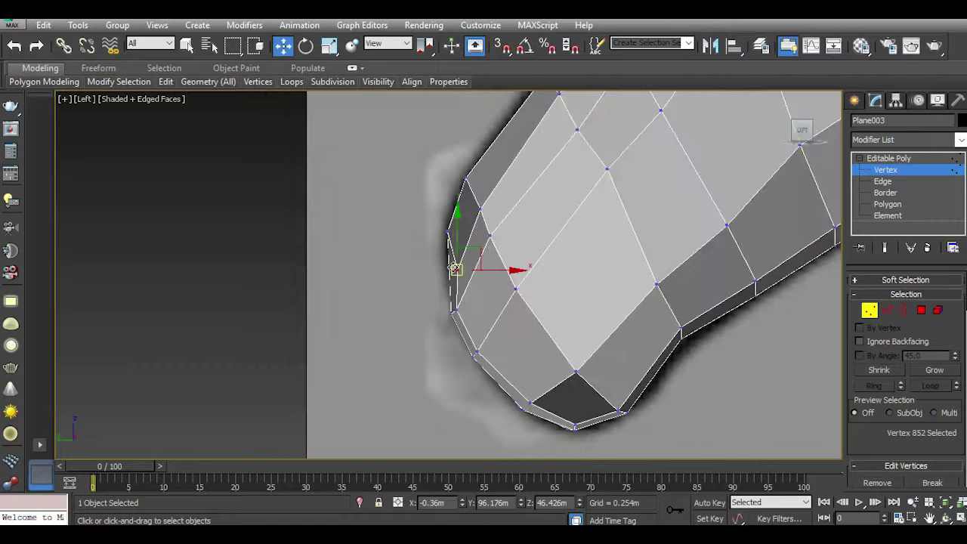
scroll(454, 268, up, 2)
middle_drag(518, 277, 518, 336)
scroll(463, 224, up, 2)
click(501, 252)
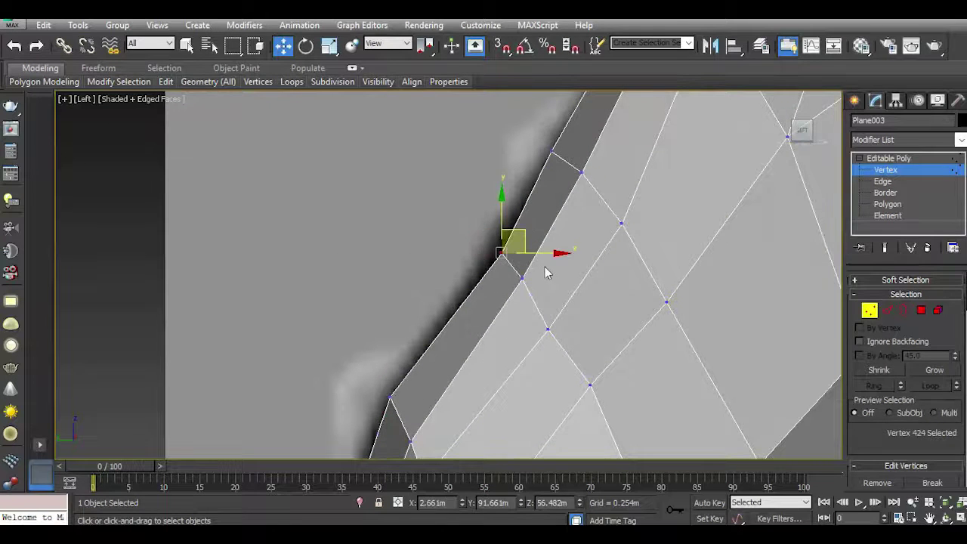
drag(542, 256, 523, 253)
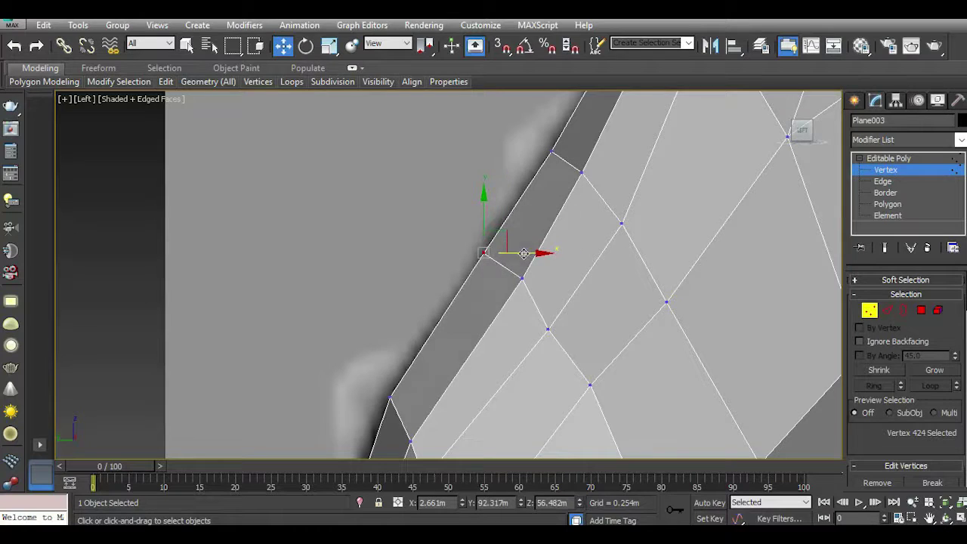
Bring the whole head into view and select the three jaw-corner vertices.
scroll(501, 257, down, 2)
middle_drag(511, 311, 479, 361)
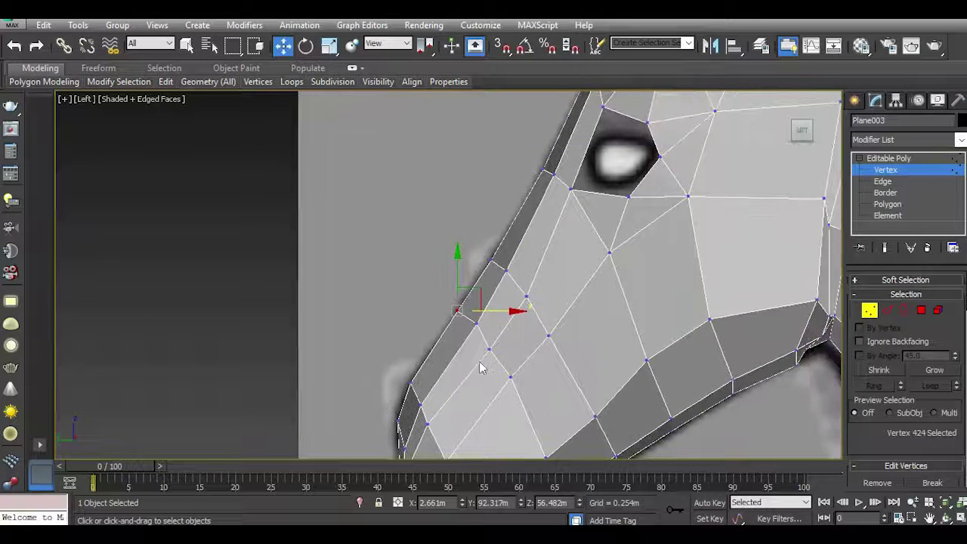
scroll(466, 339, down, 2)
scroll(507, 443, up, 3)
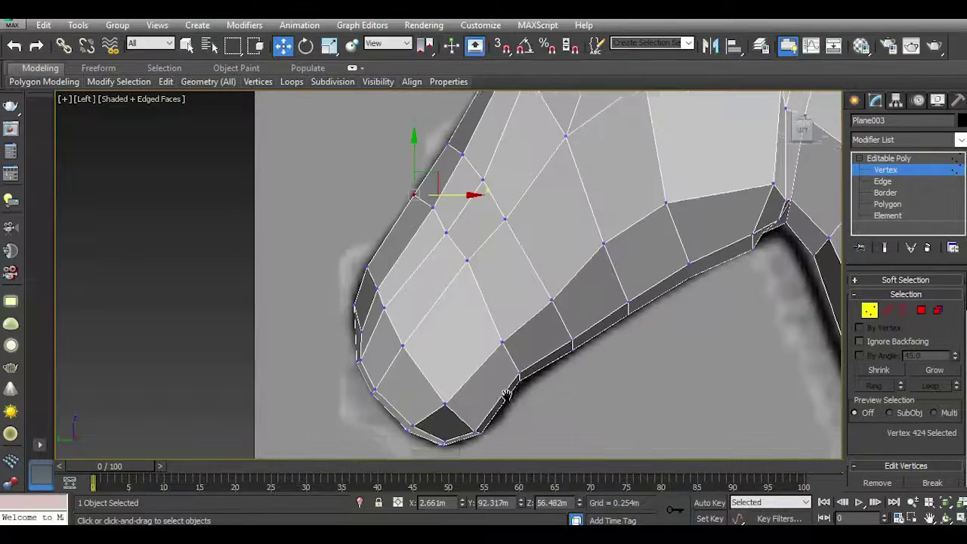
scroll(464, 380, up, 2)
middle_drag(527, 383, 490, 410)
drag(427, 349, 527, 427)
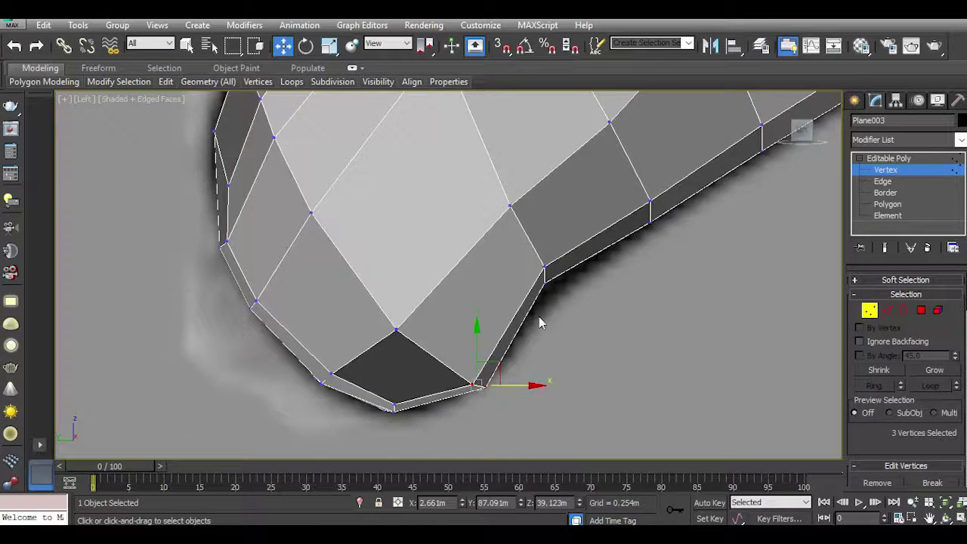
Move the three jaw-corner vertices slightly down and to the right.
middle_drag(537, 320, 503, 342)
click(532, 345)
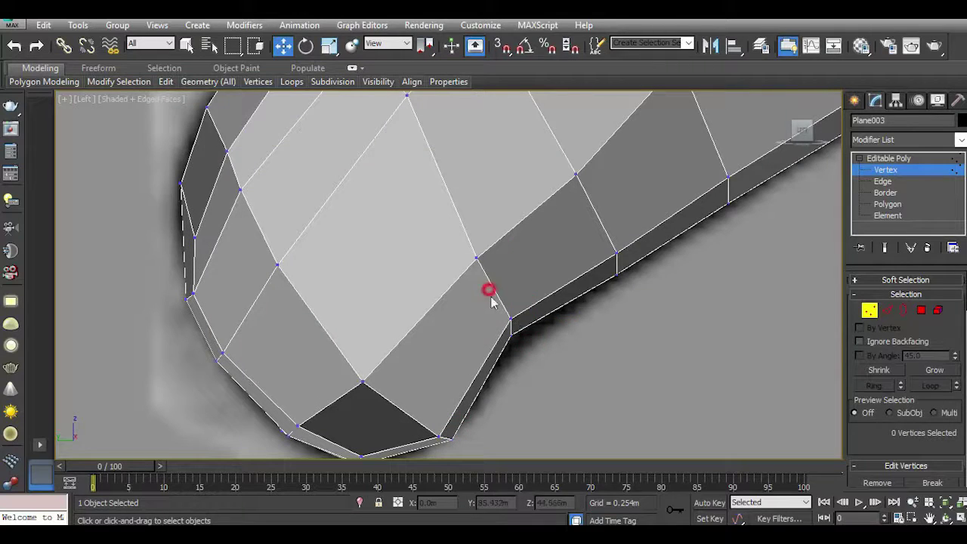
drag(565, 374, 559, 364)
drag(533, 302, 541, 313)
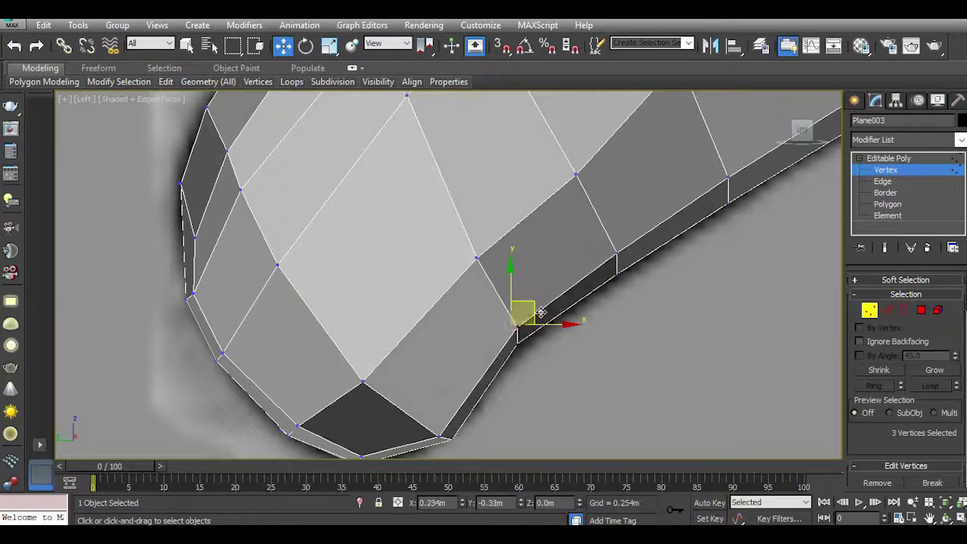
scroll(529, 340, down, 2)
scroll(468, 356, down, 2)
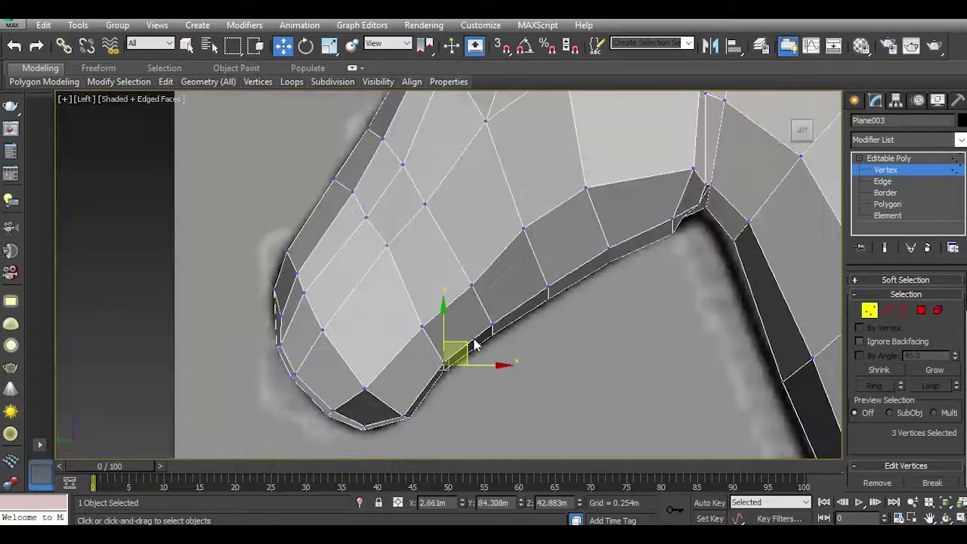
scroll(473, 340, down, 1)
scroll(587, 317, up, 1)
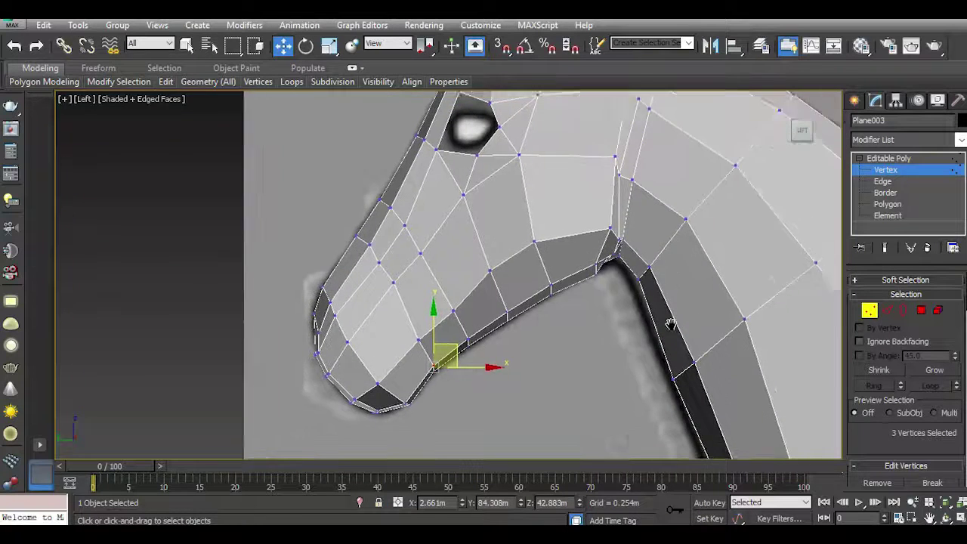
scroll(615, 276, up, 1)
scroll(548, 287, up, 2)
Pull the jaw–neck corner vertex back along X and adjust its neighbouring vertices.
drag(559, 260, 640, 356)
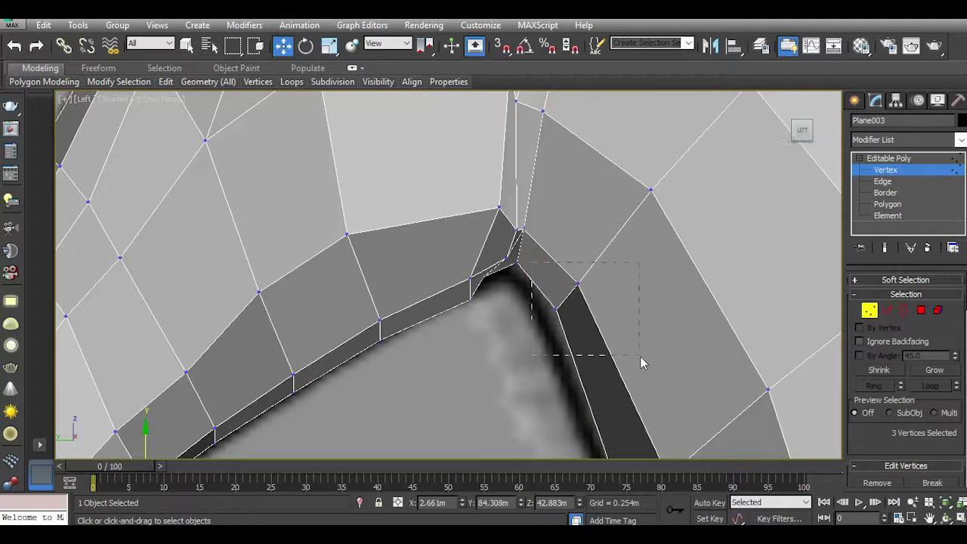
mouse_move(604, 281)
mouse_down()
mouse_move(580, 302)
mouse_move(571, 296)
mouse_up()
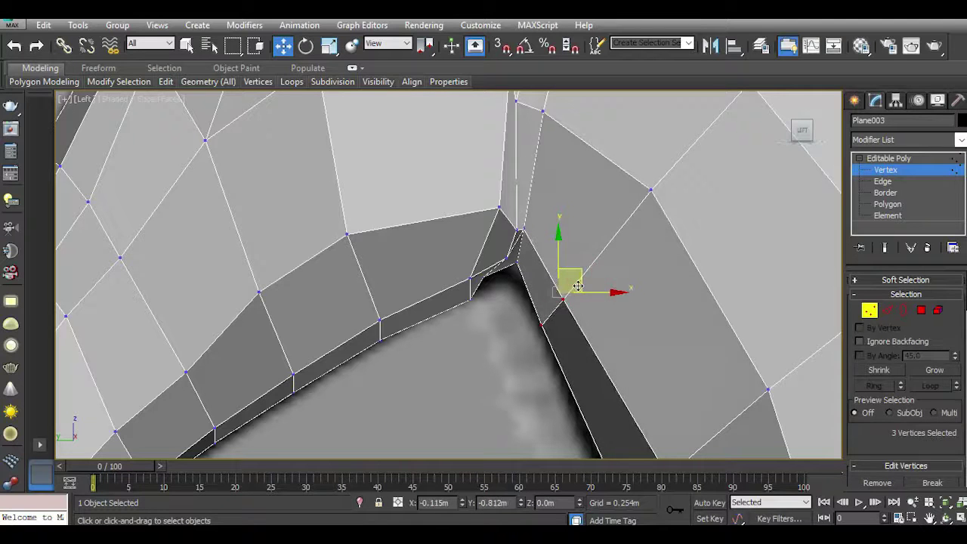
scroll(573, 272, down, 3)
scroll(573, 272, down, 2)
scroll(586, 323, up, 5)
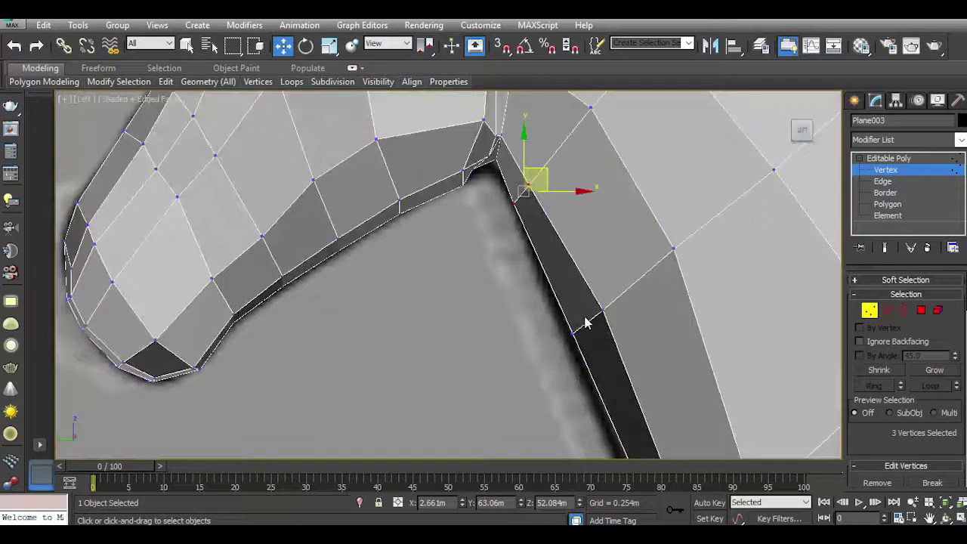
drag(627, 361, 636, 318)
scroll(609, 272, down, 3)
scroll(601, 263, down, 2)
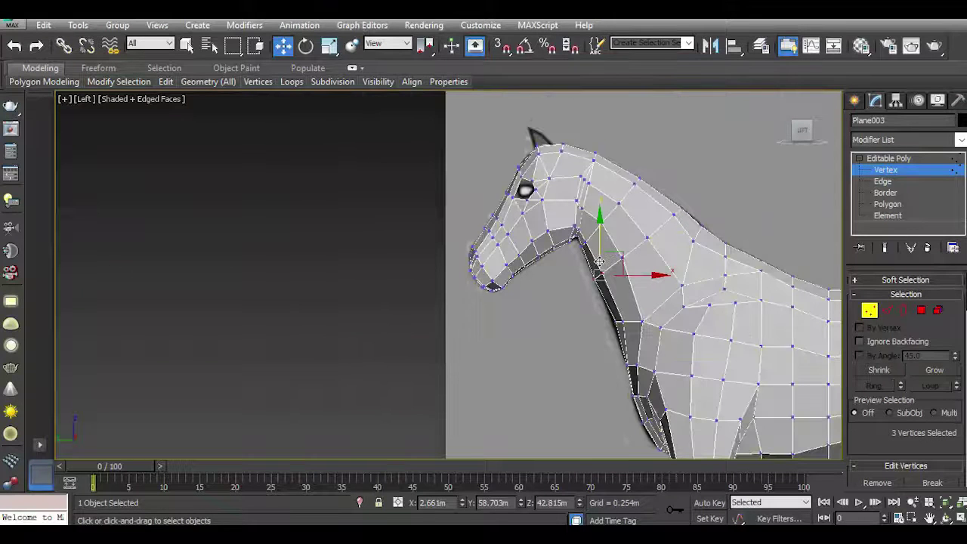
scroll(522, 345, down, 2)
scroll(487, 268, up, 6)
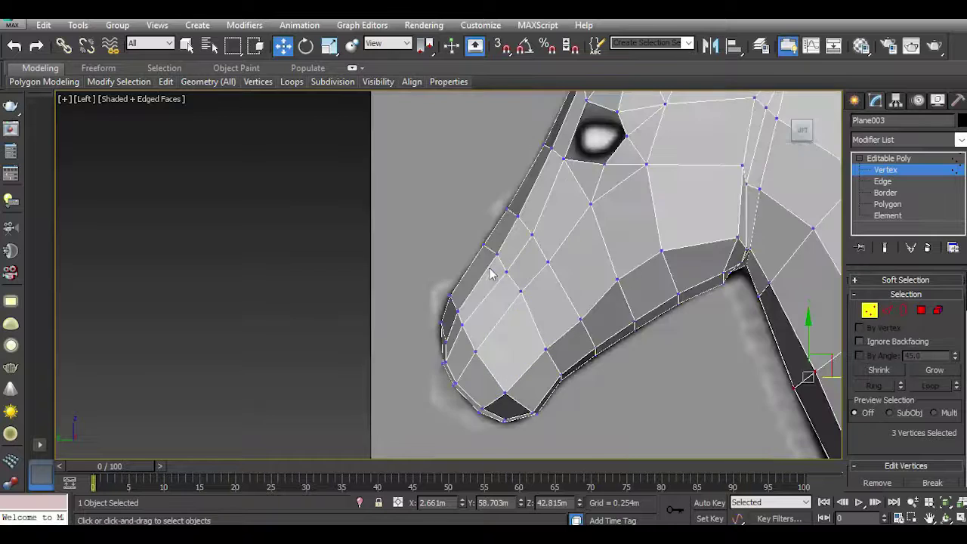
Pan and zoom the Left view back toward the horse's head to review the profile.
middle_drag(491, 276, 487, 308)
scroll(540, 281, up, 1)
scroll(583, 335, up, 1)
scroll(568, 363, up, 1)
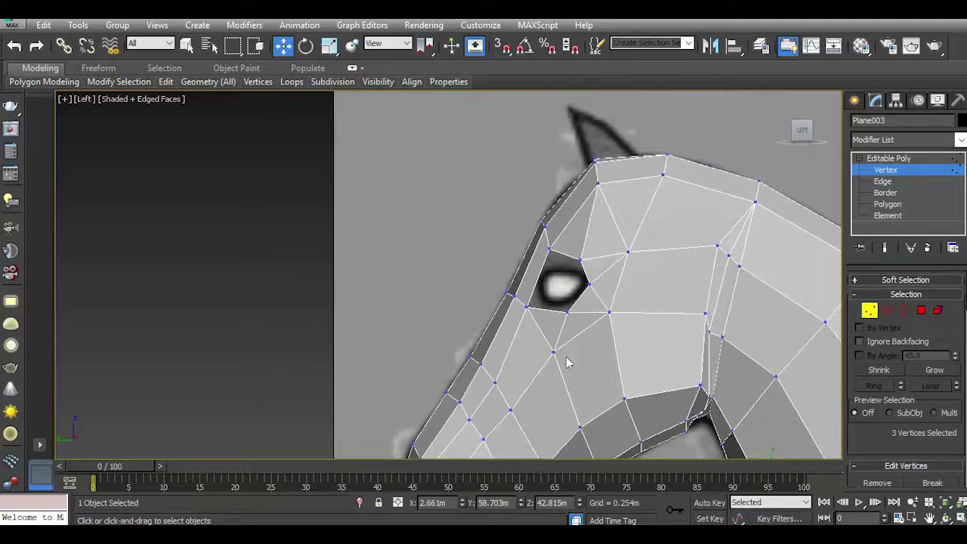
scroll(549, 222, down, 1)
scroll(541, 257, up, 1)
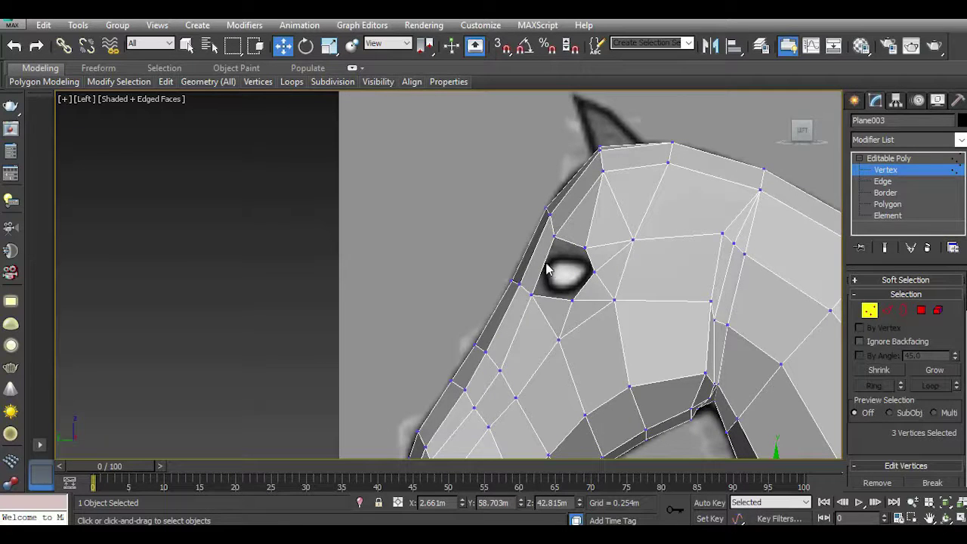
scroll(547, 272, up, 1)
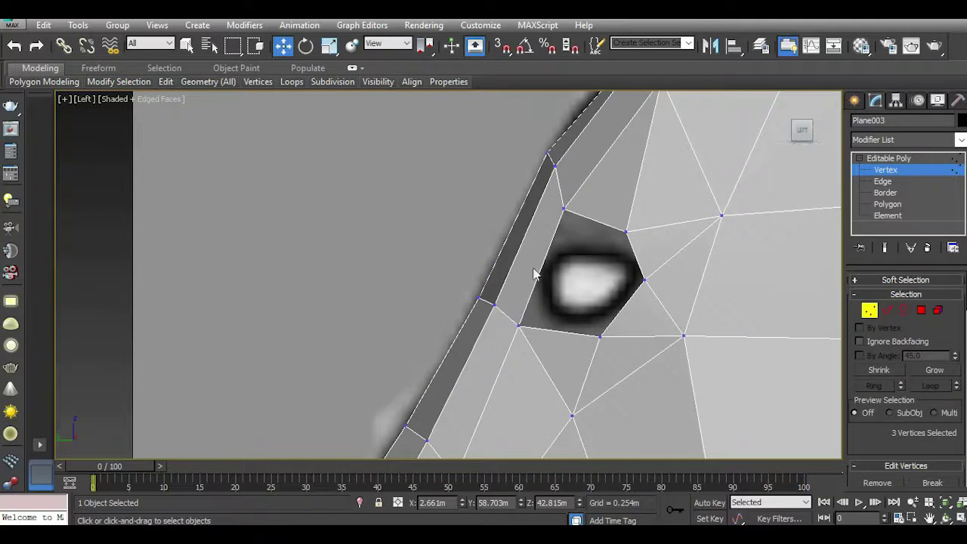
Join the two edges beside the eye with a new edge using Connect.
click(888, 311)
click(521, 250)
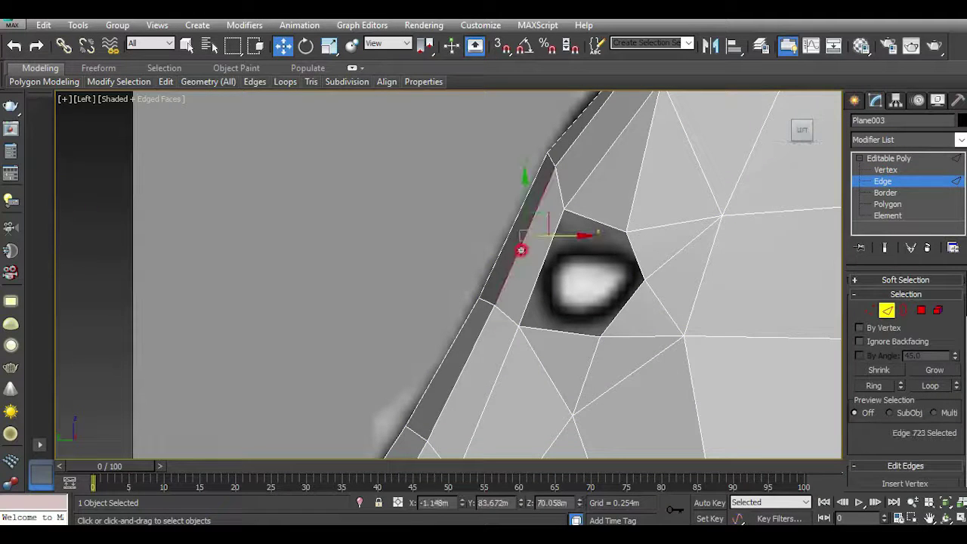
ctrl+click(538, 272)
scroll(912, 411, down, 3)
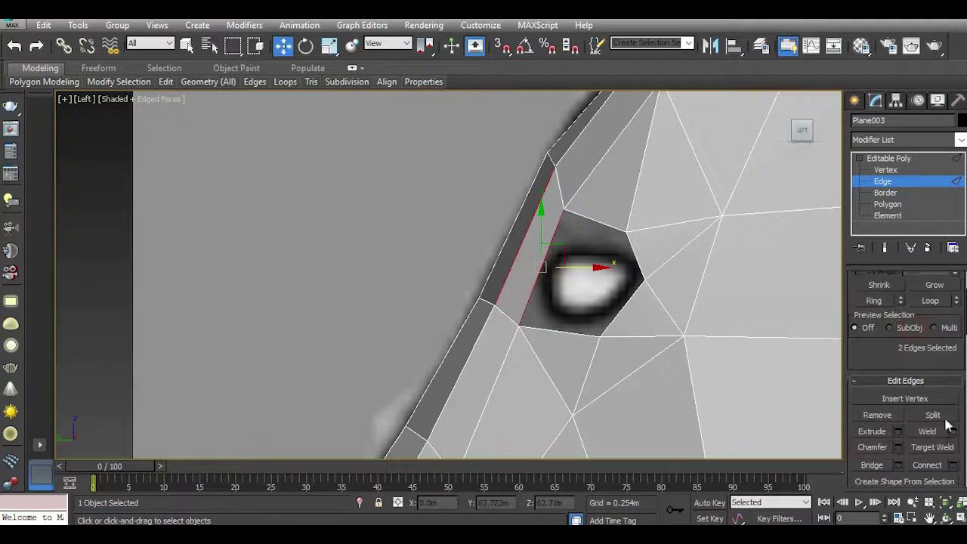
click(952, 465)
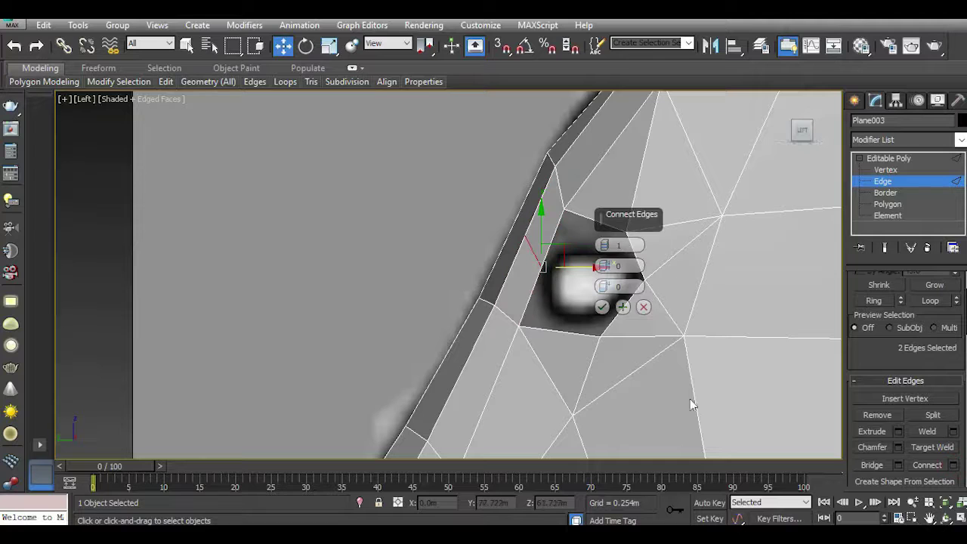
click(602, 308)
Nudge the new vertex up-right, raise the eye's lower-left corner, and briefly preview NURMS.
click(886, 170)
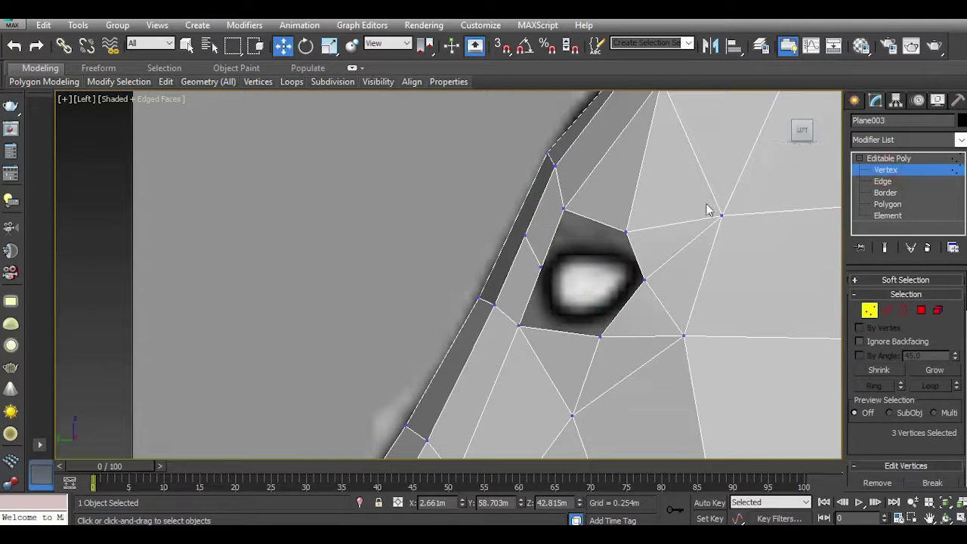
click(539, 257)
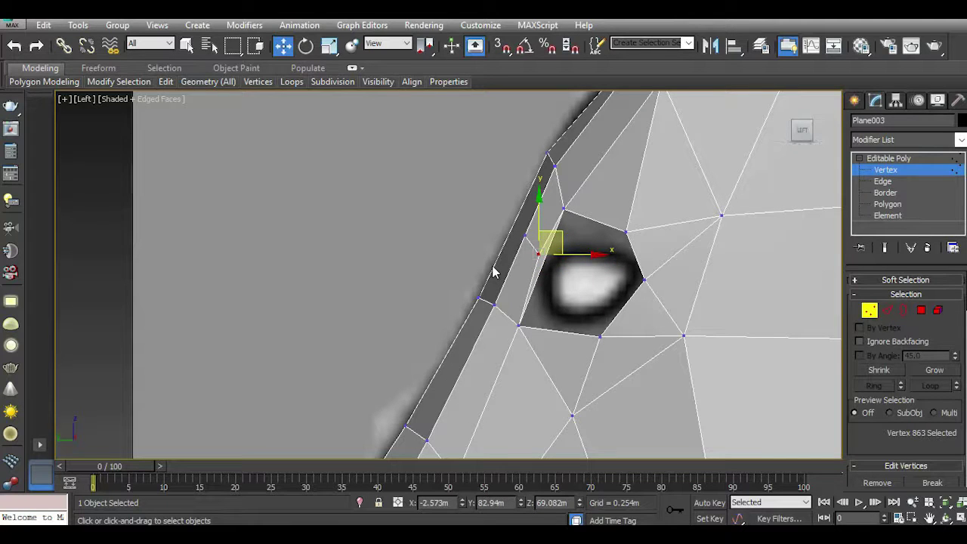
drag(565, 239, 569, 236)
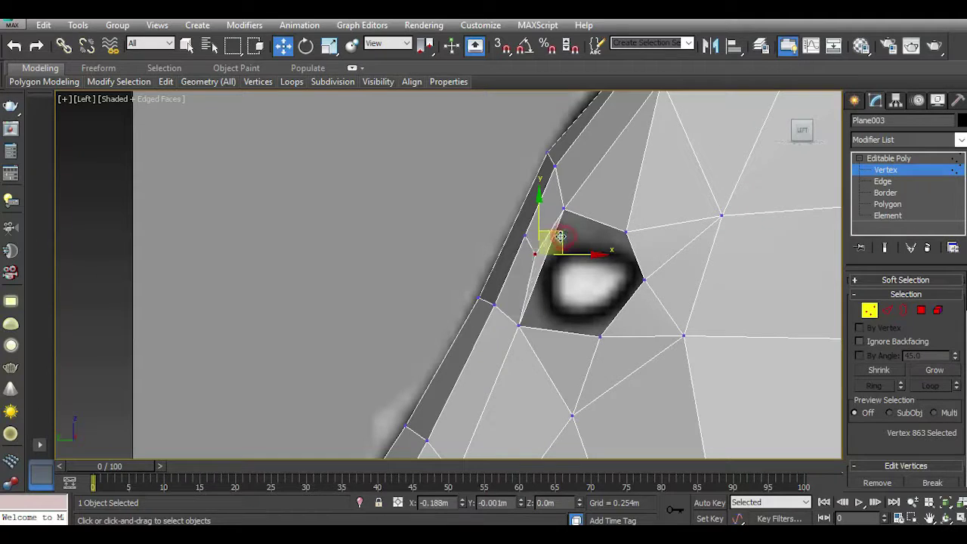
click(518, 325)
drag(545, 311, 556, 305)
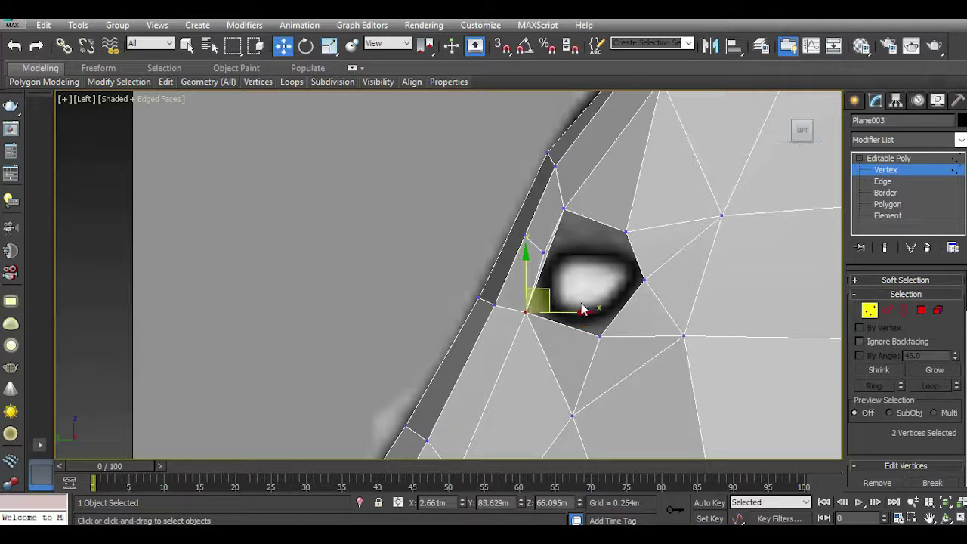
click(214, 163)
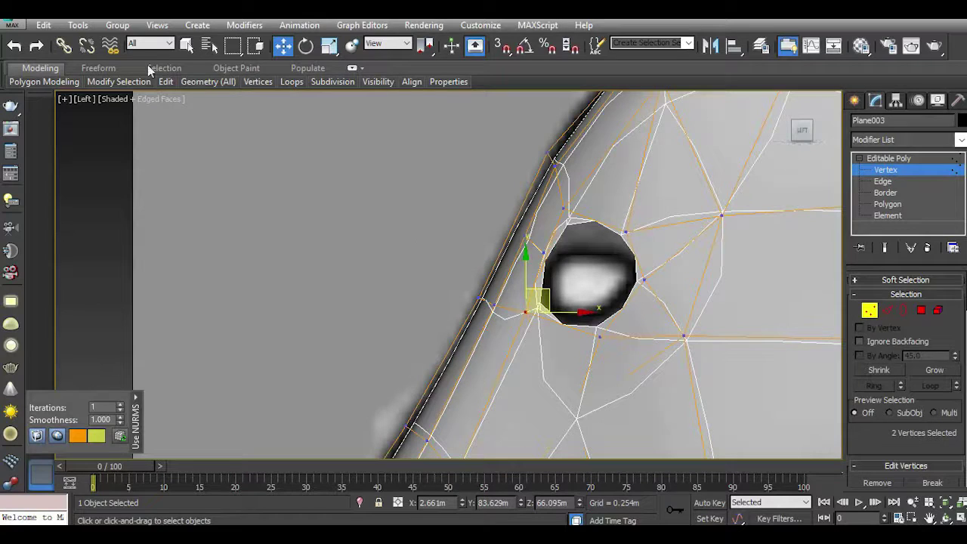
click(215, 162)
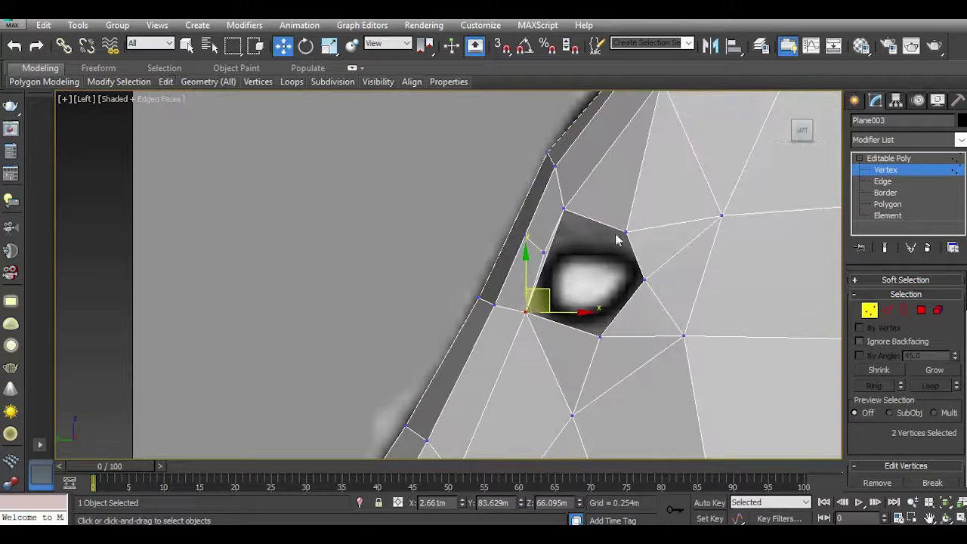
Lower the eye's upper-right corner vertex along the rim and shift the top-rim vertices.
drag(600, 216, 645, 254)
drag(652, 218, 667, 272)
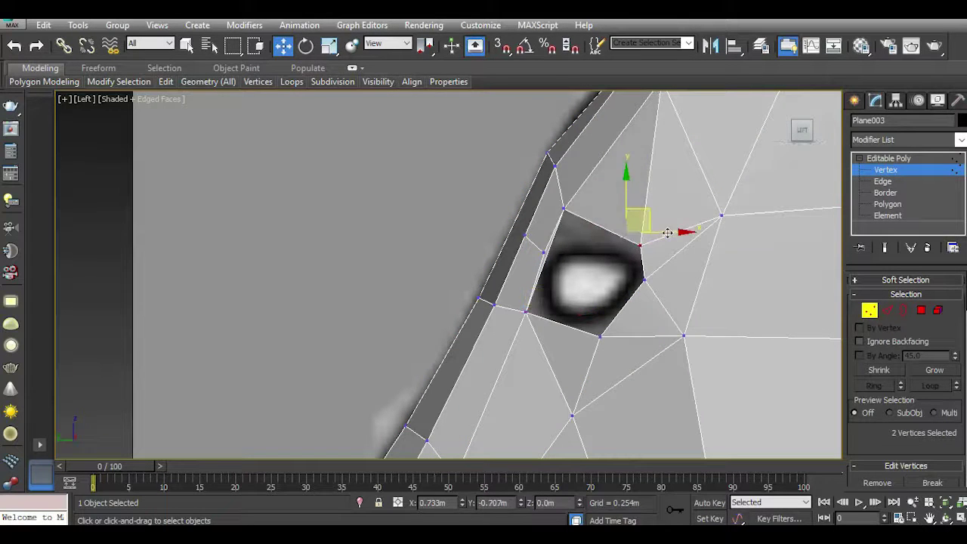
drag(655, 237, 656, 268)
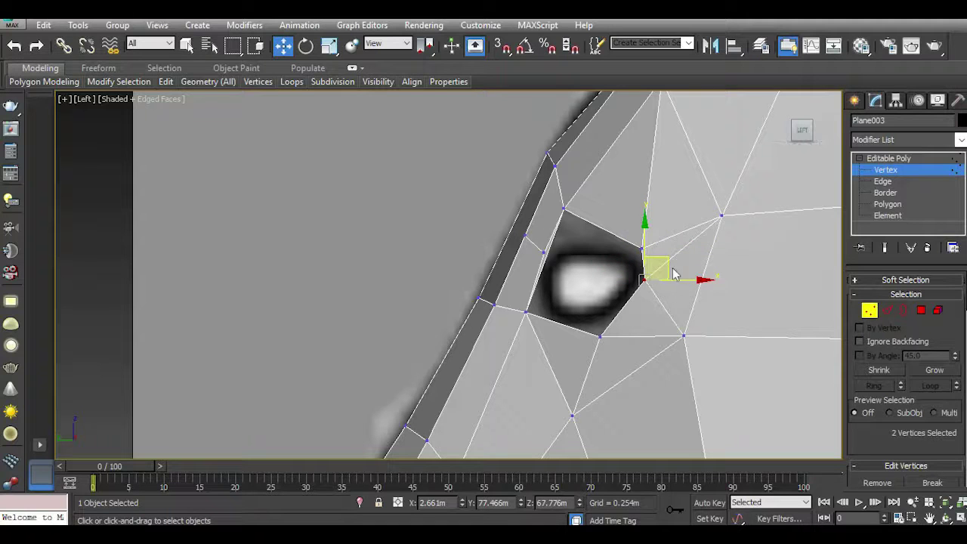
click(601, 237)
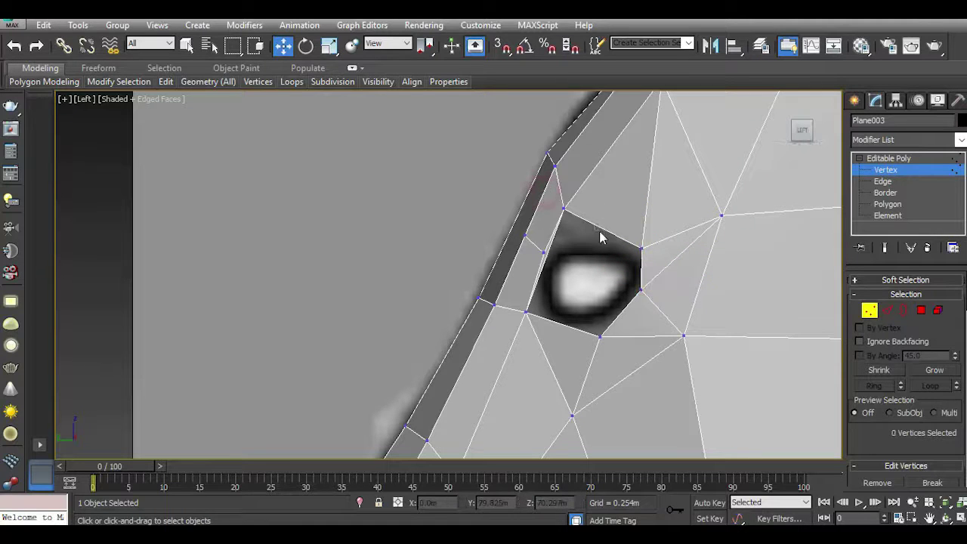
drag(597, 240, 599, 211)
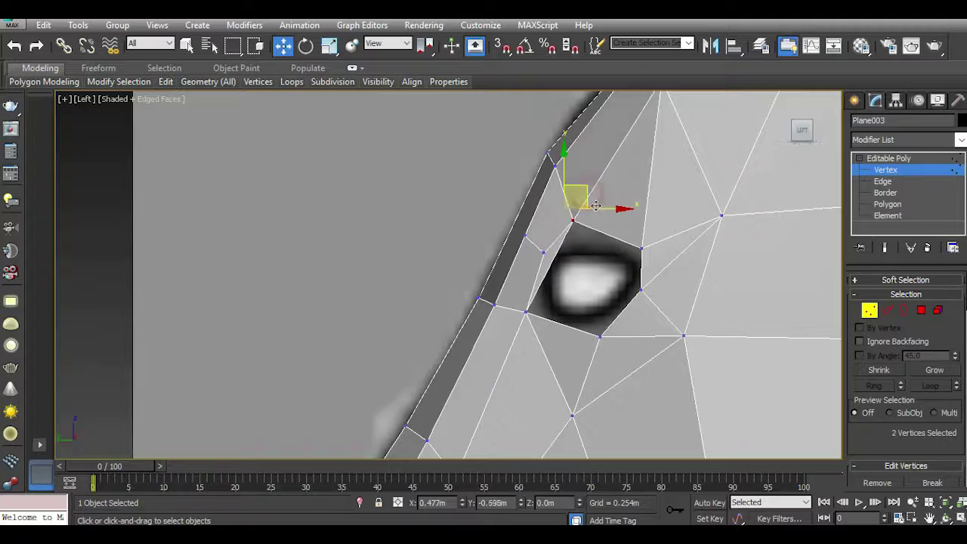
click(543, 254)
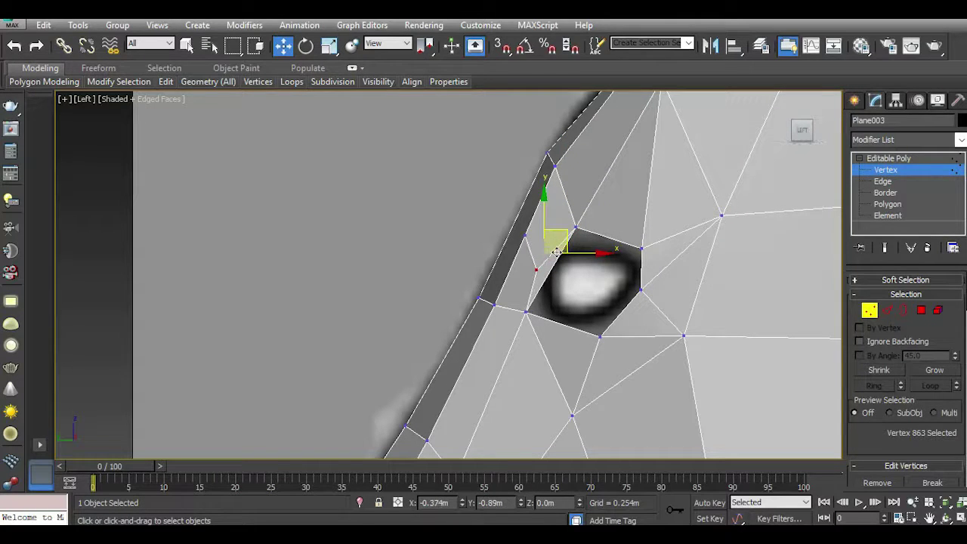
Raise the eye's bottom corner and reposition the right-corner vertices of the opening.
drag(616, 359, 617, 361)
drag(616, 326, 619, 311)
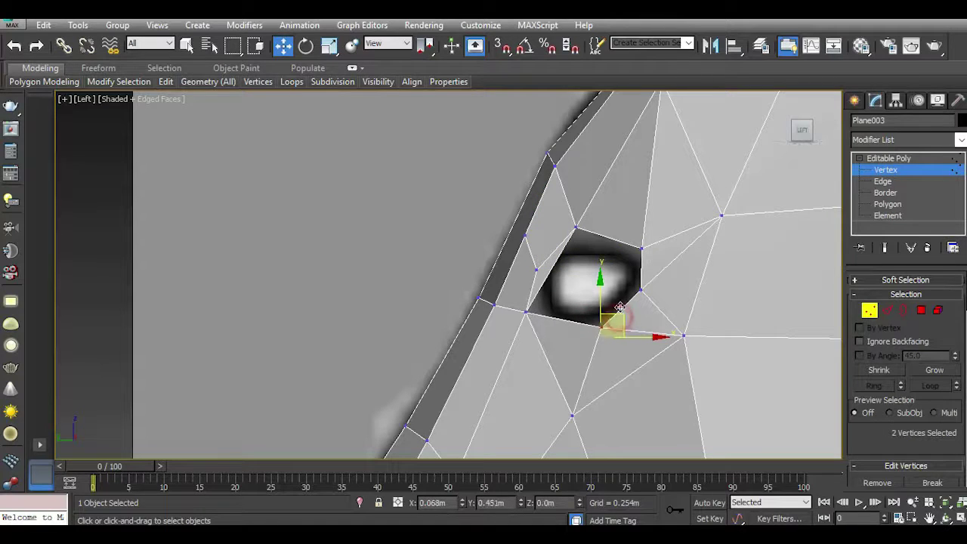
click(665, 302)
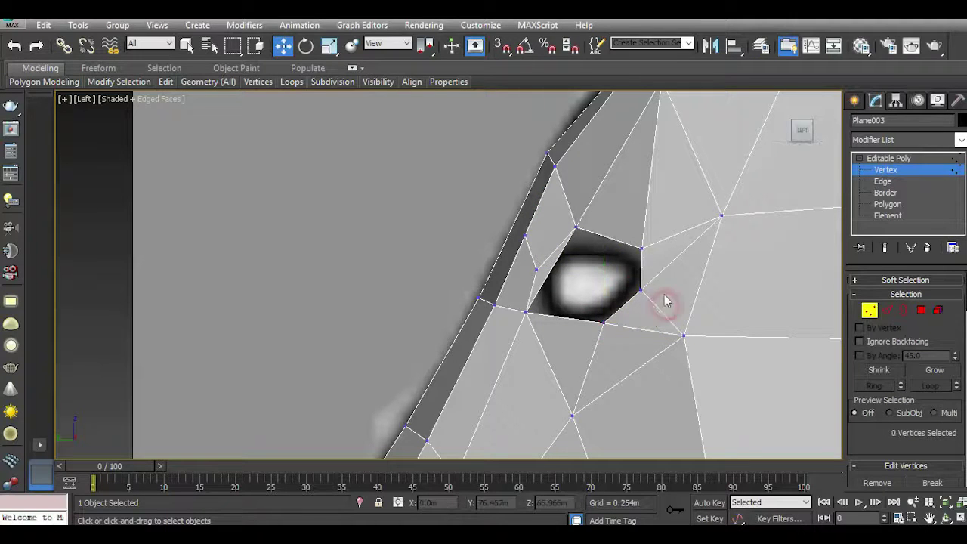
drag(662, 308, 669, 278)
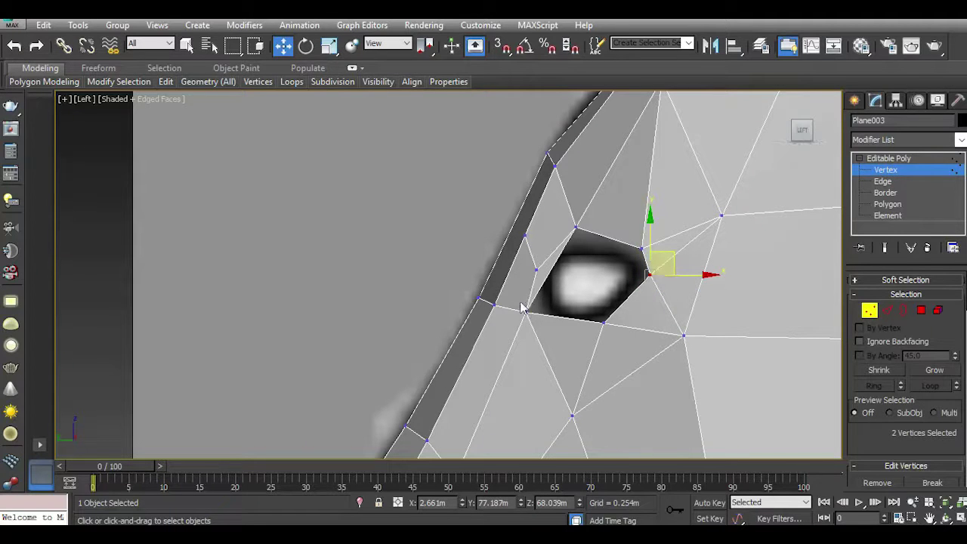
drag(512, 299, 552, 313)
scroll(552, 314, down, 5)
Turn on the NURMS preview and orbit the Perspective view around the horse's head and neck.
click(214, 165)
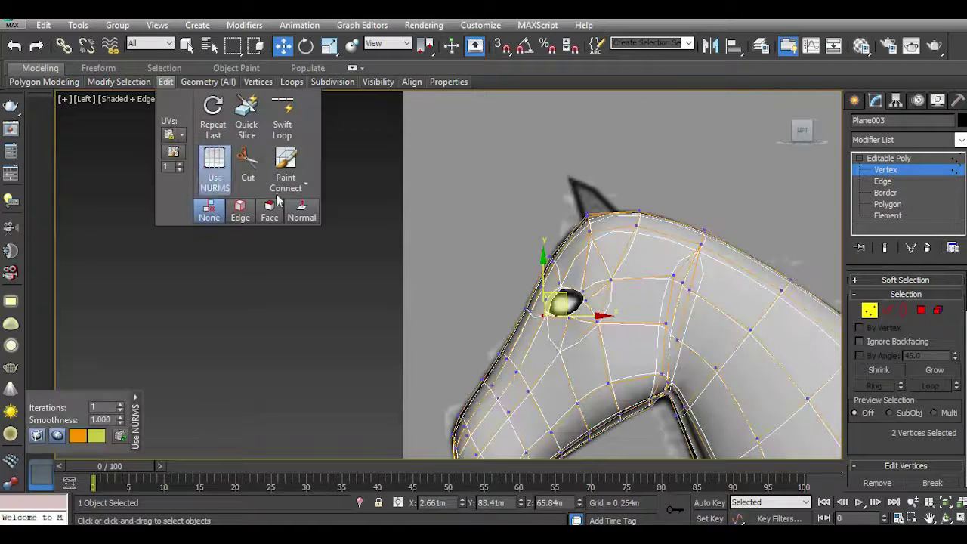
scroll(380, 240, down, 2)
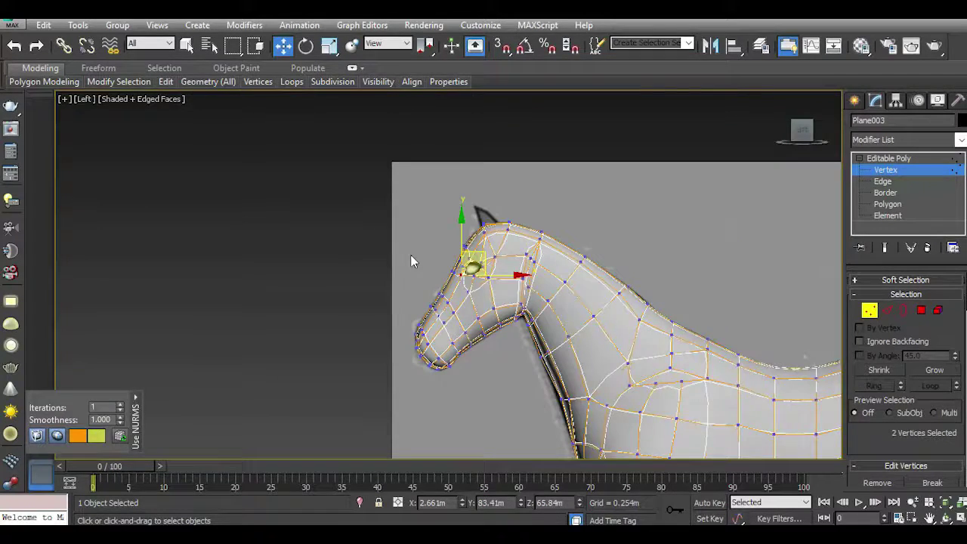
key(p)
click(799, 133)
mouse_move(454, 272)
alt+middle_down()
mouse_move(393, 287)
mouse_move(619, 183)
alt+middle_up()
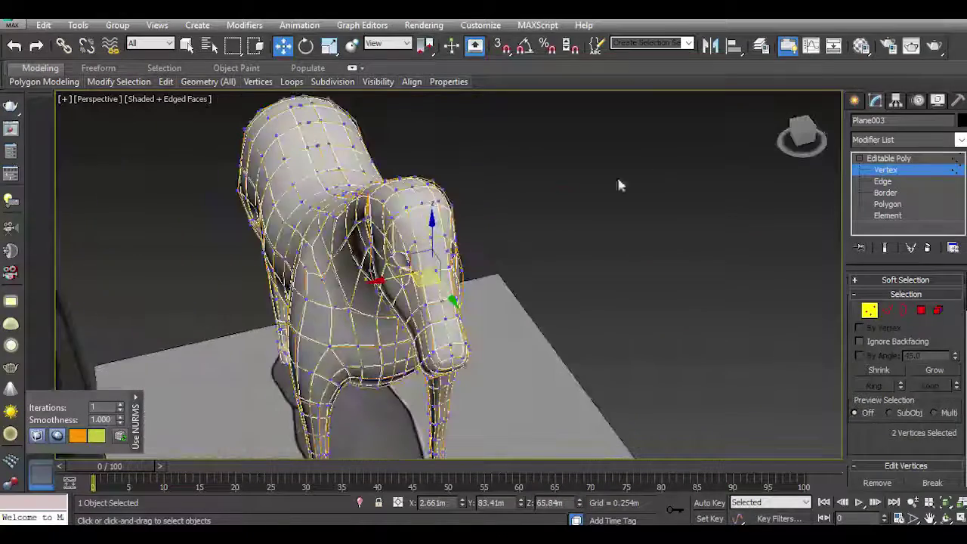
mouse_move(799, 134)
mouse_down()
mouse_move(778, 144)
mouse_move(790, 147)
mouse_up()
scroll(503, 254, up, 5)
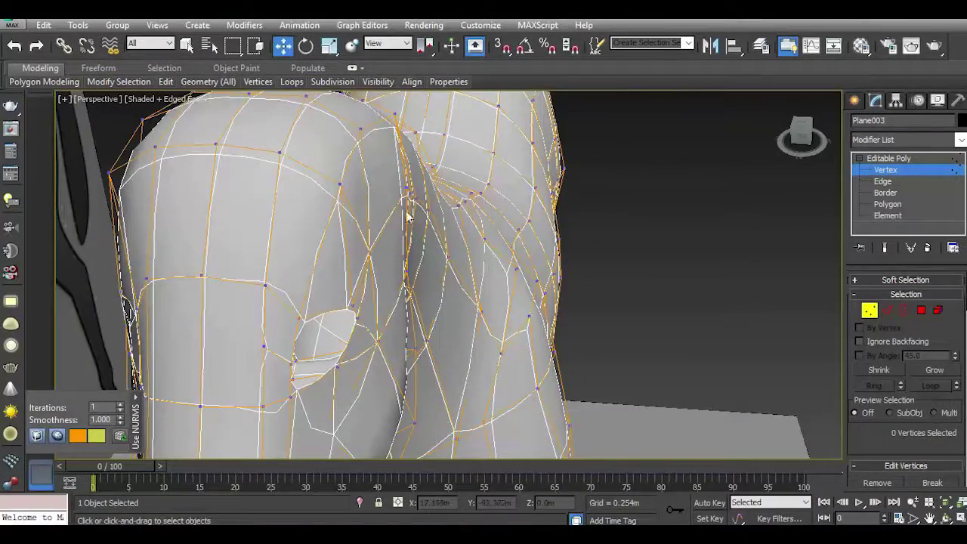
click(800, 136)
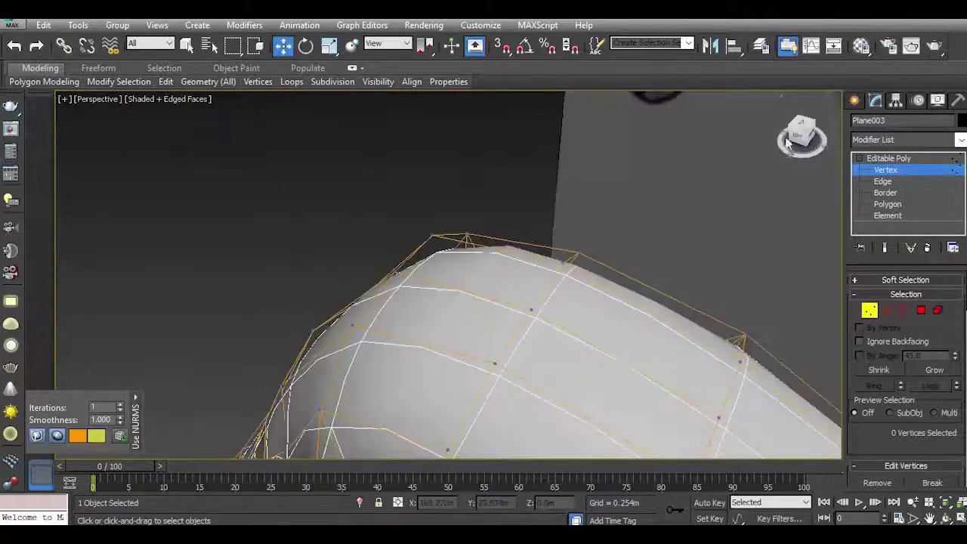
drag(829, 148, 799, 130)
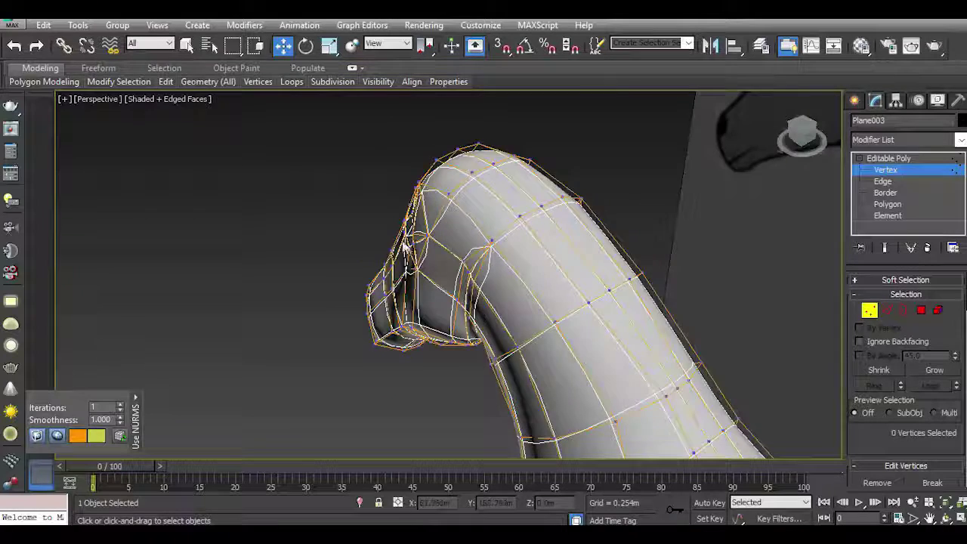
scroll(438, 249, up, 5)
Shift a head vertex sideways, undo it, and move the vertex again to adjust the contour.
click(429, 243)
drag(463, 231, 449, 236)
scroll(488, 238, down, 4)
drag(803, 134, 805, 130)
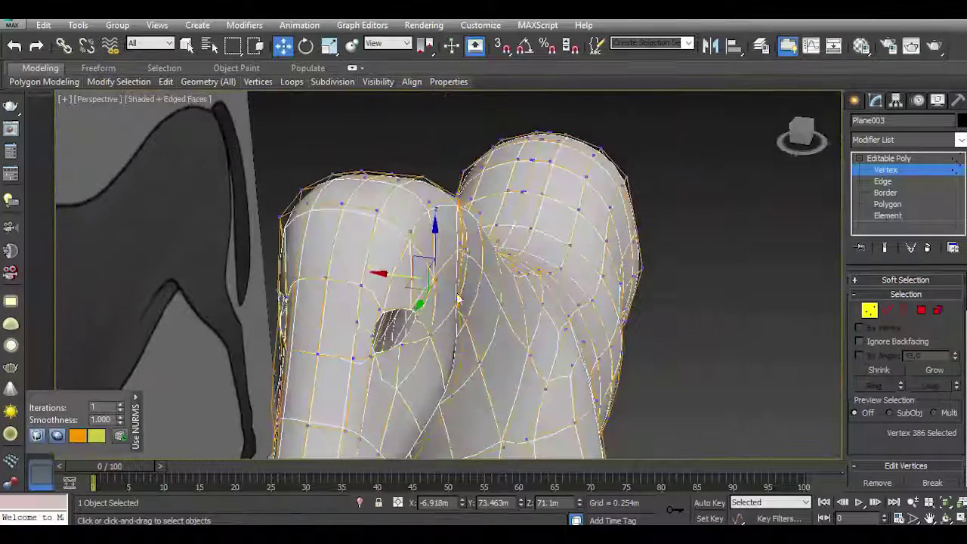
scroll(458, 299, up, 3)
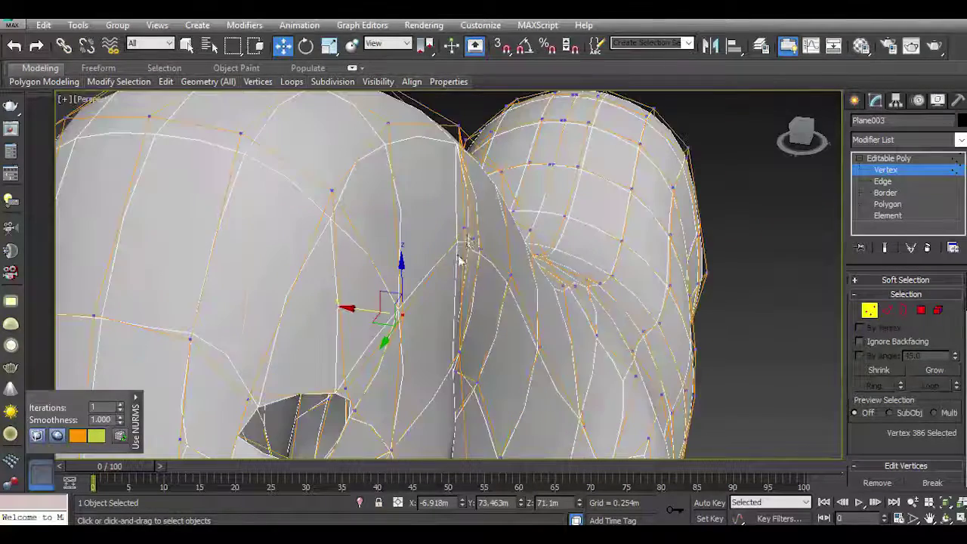
click(22, 47)
drag(346, 307, 359, 306)
Move a higher head vertex sideways, select its neighbour, and check the head from another angle.
click(331, 194)
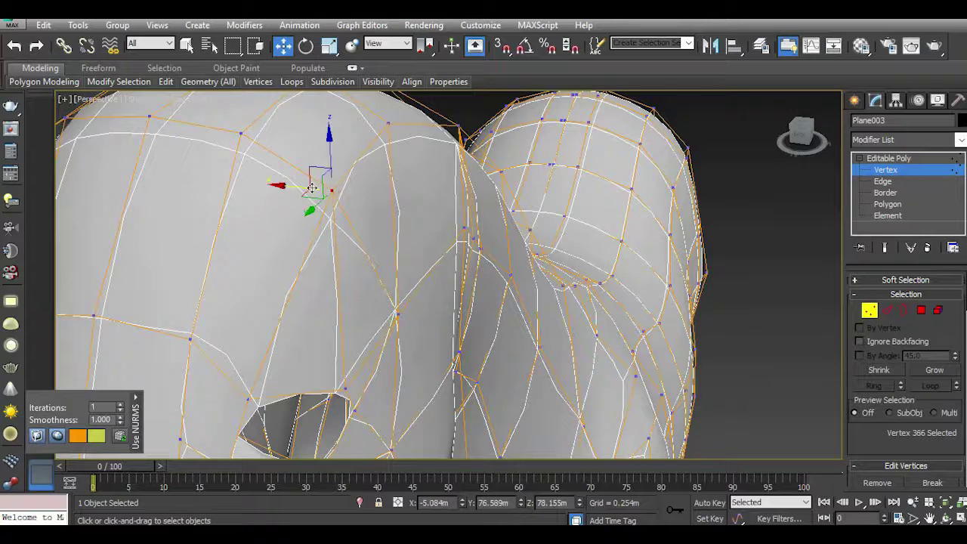
mouse_move(310, 188)
mouse_down()
mouse_move(380, 142)
mouse_move(389, 123)
mouse_up()
click(386, 123)
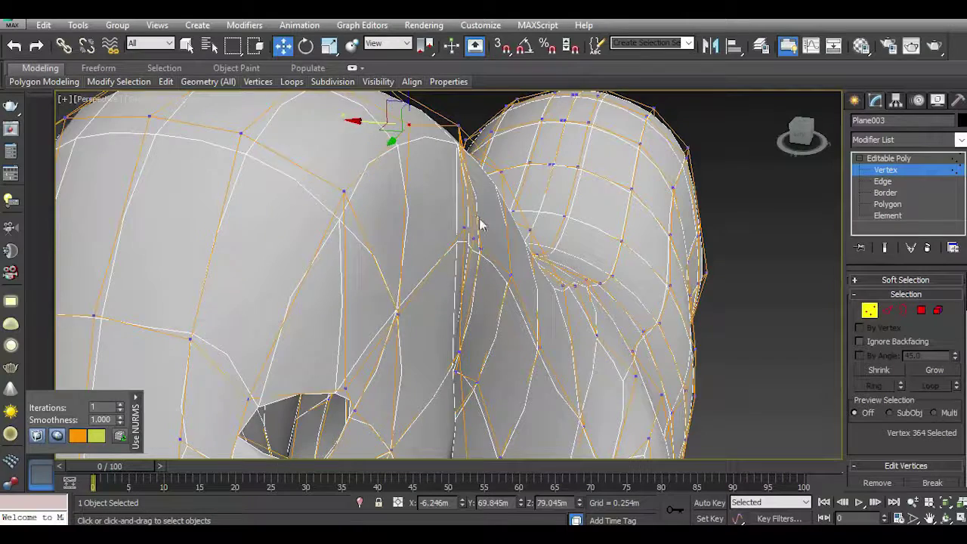
scroll(483, 226, down, 3)
drag(816, 147, 609, 248)
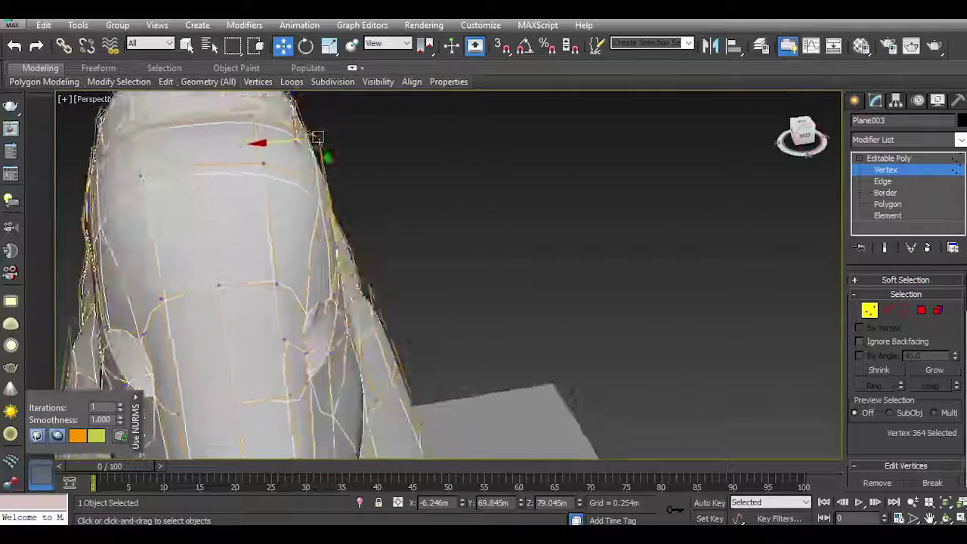
scroll(606, 247, down, 5)
Leave vertex editing, deselect the horse, and orbit around it from side and three-quarter angles.
click(889, 158)
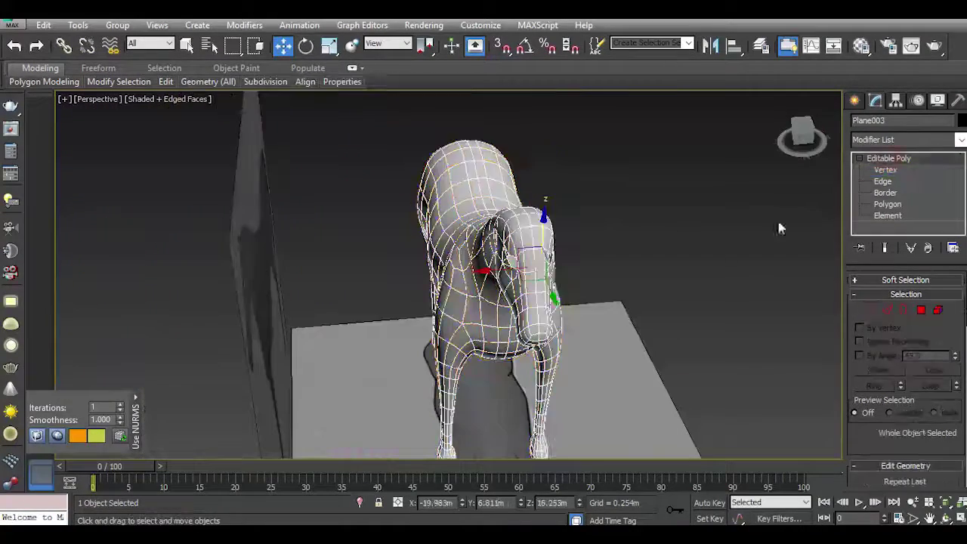
click(726, 237)
mouse_move(799, 147)
mouse_down()
mouse_move(382, 356)
mouse_move(596, 393)
mouse_move(711, 285)
mouse_up()
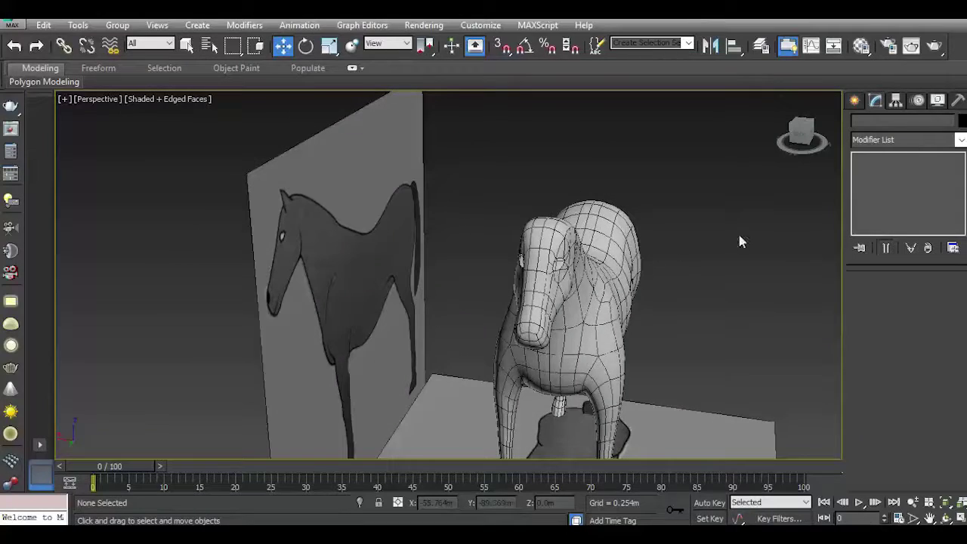
drag(814, 161, 444, 240)
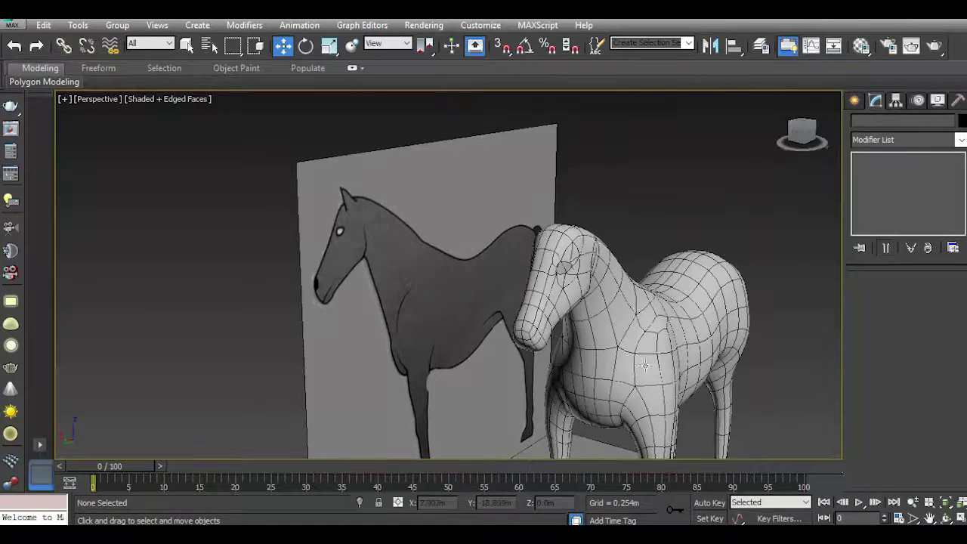
mouse_move(803, 135)
mouse_down()
mouse_move(799, 261)
mouse_move(779, 257)
mouse_move(801, 255)
mouse_up()
scroll(421, 274, down, 3)
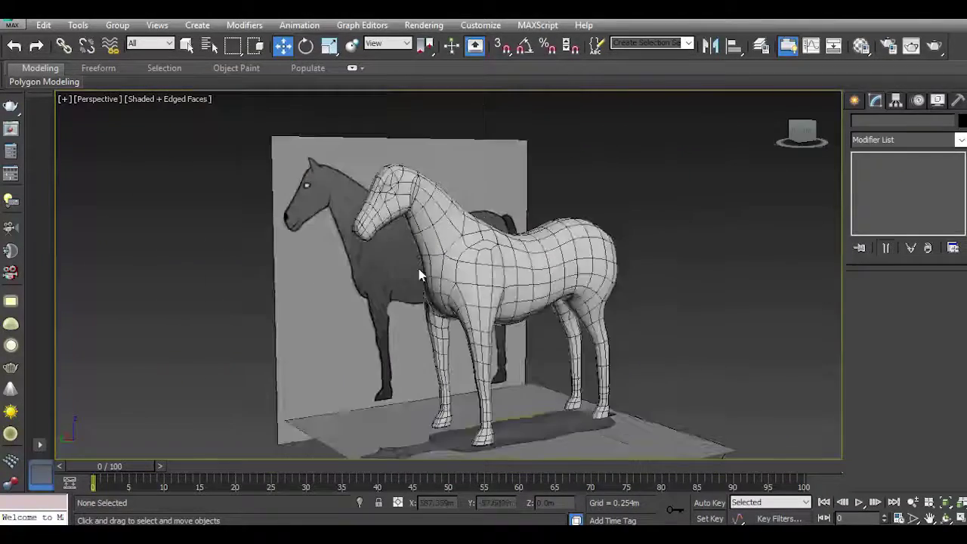
middle_drag(540, 382, 535, 366)
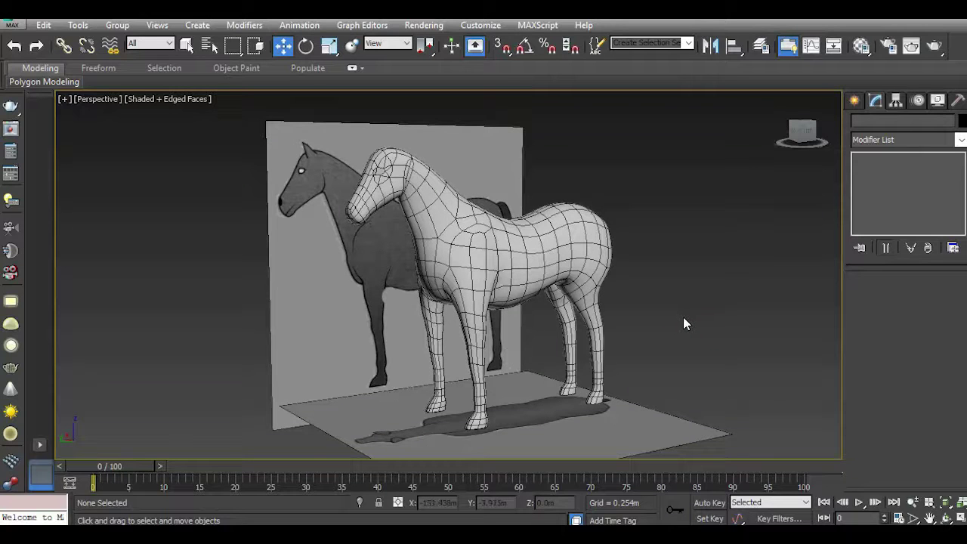
Set the viewport to Realistic shading with Edged Faces off, then orbit around the horse.
click(181, 106)
click(203, 115)
click(199, 105)
click(244, 165)
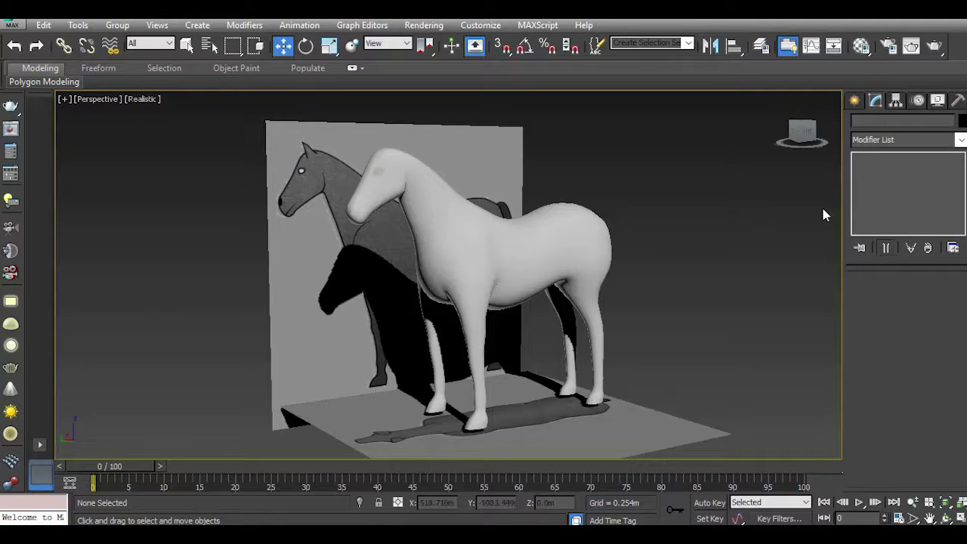
drag(802, 132, 621, 318)
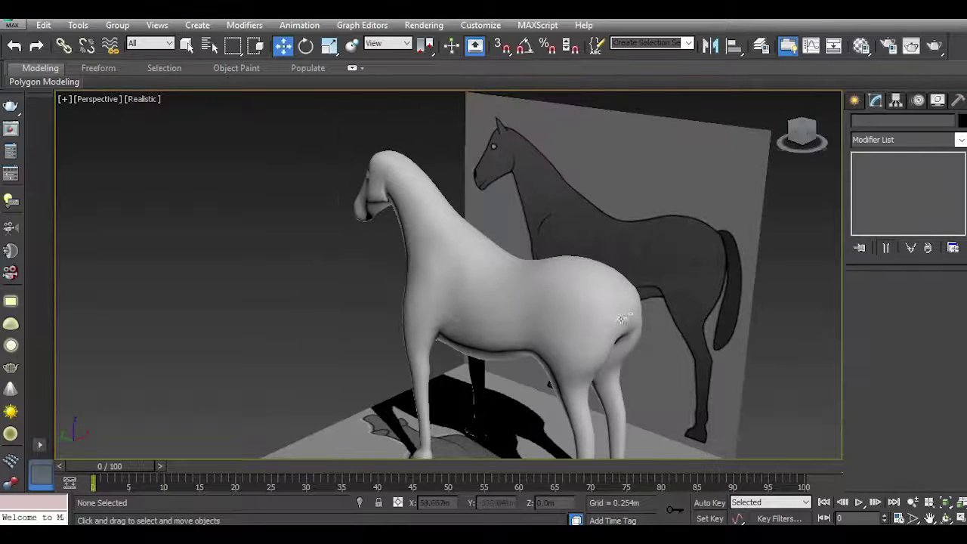
mouse_move(801, 135)
mouse_down()
mouse_move(767, 136)
mouse_move(801, 133)
mouse_move(803, 157)
mouse_move(790, 140)
mouse_move(771, 155)
mouse_move(801, 136)
mouse_move(804, 151)
mouse_up()
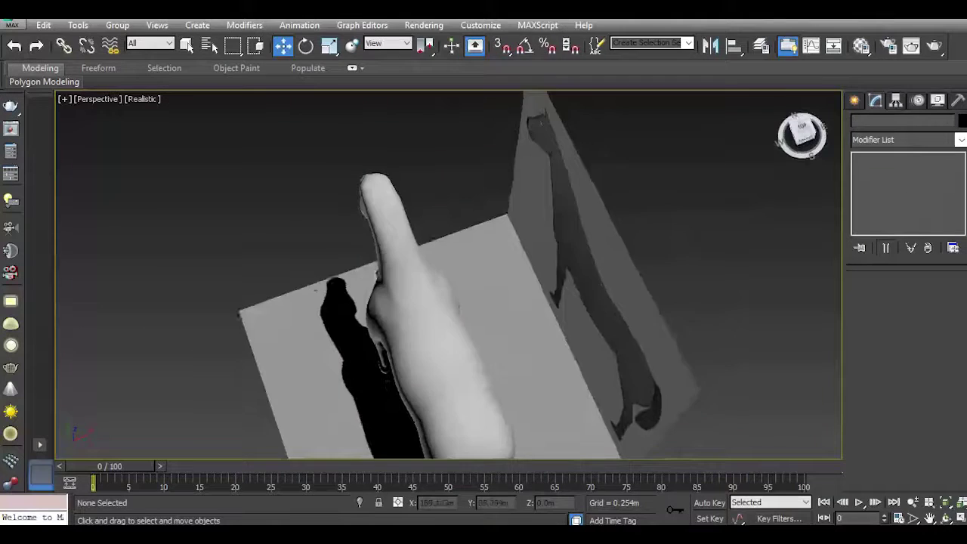
click(782, 97)
In Top view, select the horse mesh, show Shaded + Edged Faces and enter Vertex mode.
key(t)
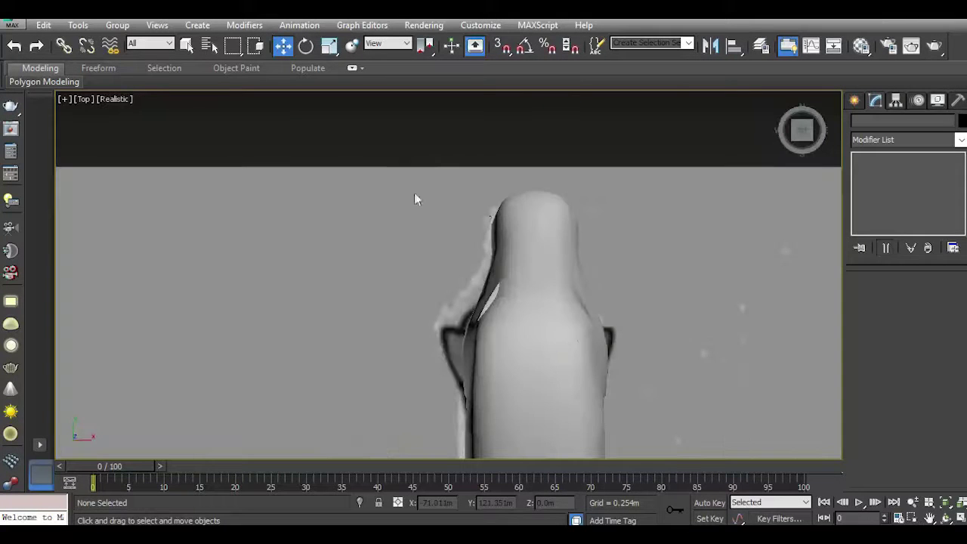
click(471, 260)
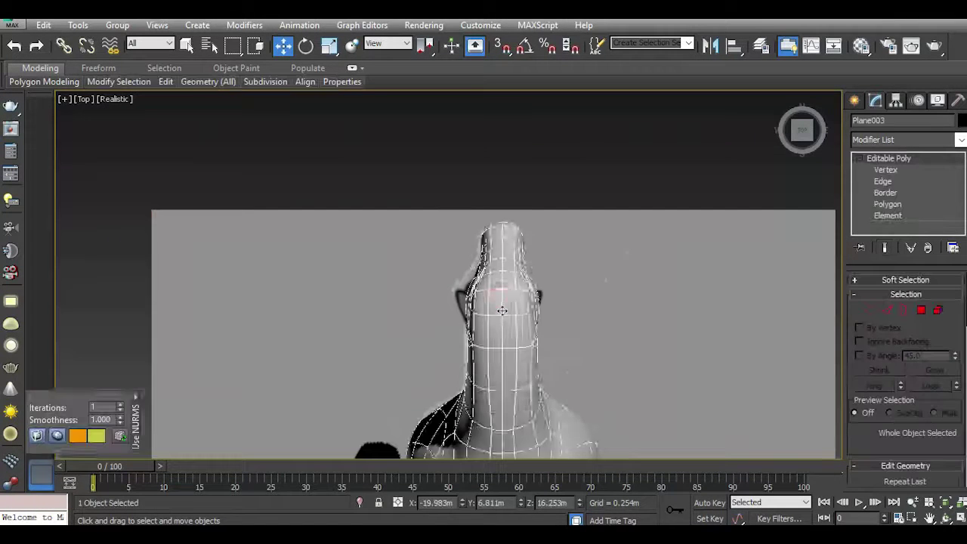
click(121, 99)
click(151, 130)
click(123, 99)
click(157, 163)
click(868, 310)
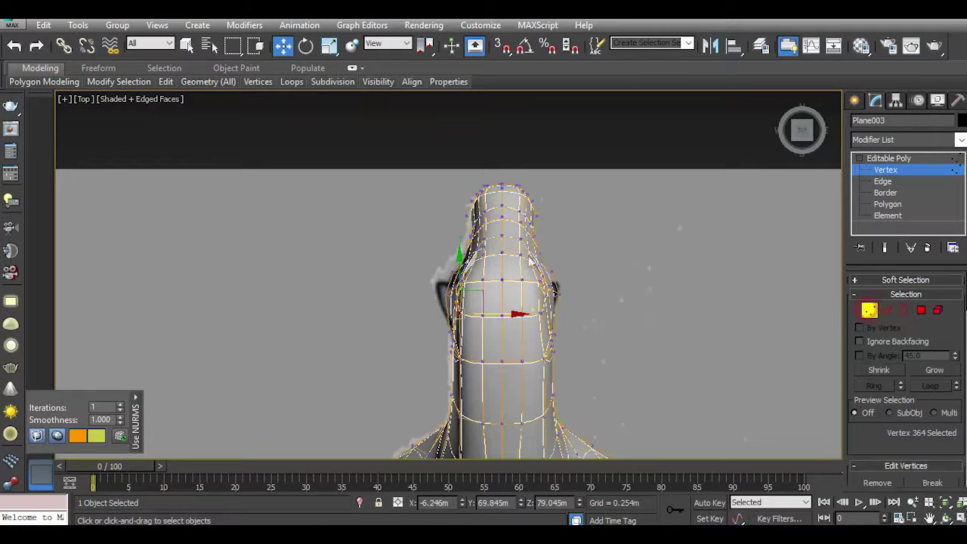
Shift two left-side head vertices sideways along X to reshape the head from above.
scroll(620, 280, up, 3)
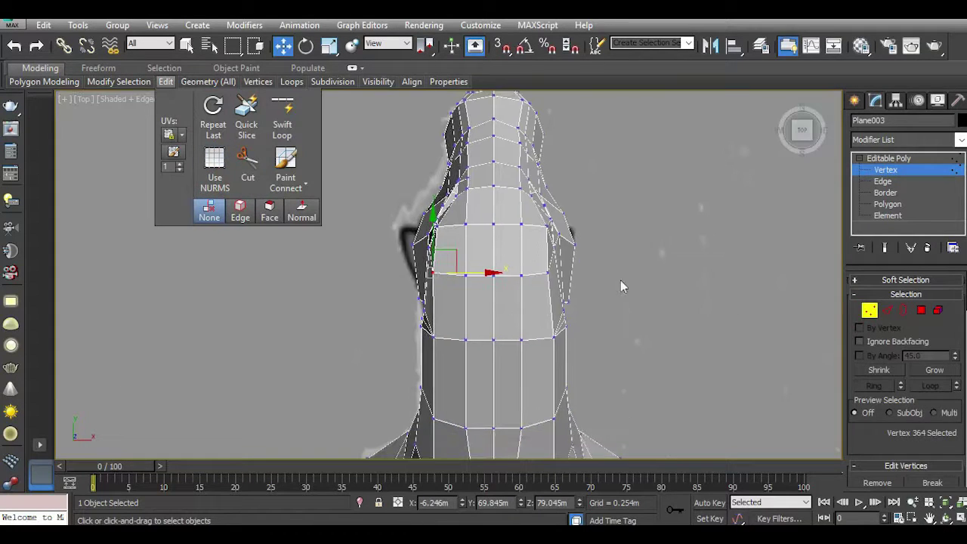
click(630, 279)
scroll(446, 228, up, 2)
click(429, 229)
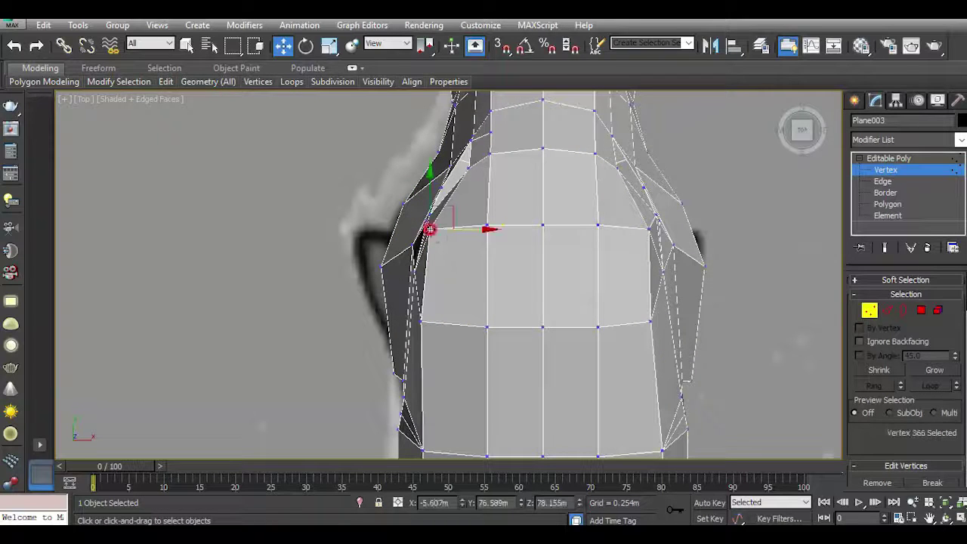
drag(468, 232, 490, 235)
click(421, 322)
drag(454, 321, 484, 323)
Pull the right-side neck and head vertices inward and nudge another left vertex toward the centre.
click(652, 321)
drag(680, 321, 668, 321)
click(650, 229)
drag(676, 229, 659, 230)
click(436, 227)
drag(446, 228, 471, 229)
middle_drag(517, 213, 542, 293)
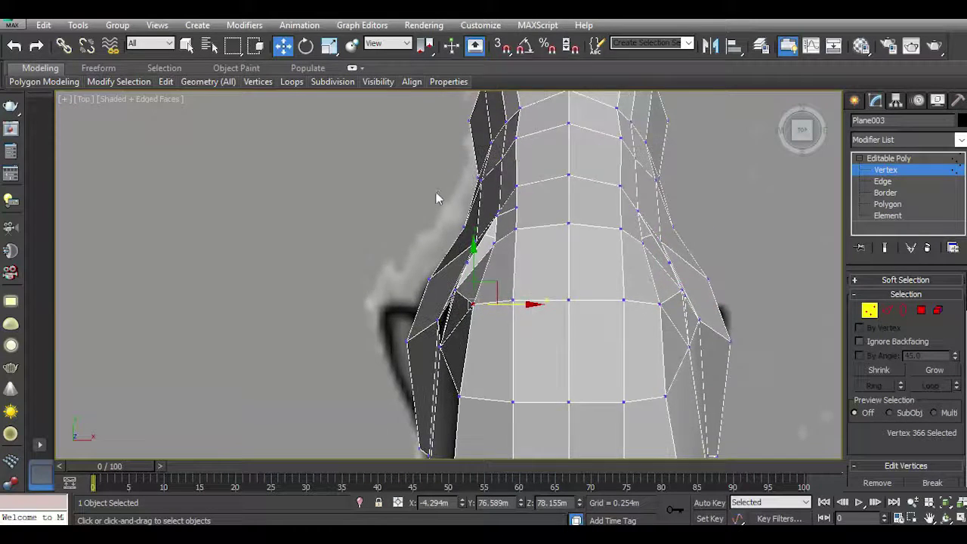
scroll(436, 198, down, 3)
scroll(469, 361, up, 3)
scroll(478, 336, down, 1)
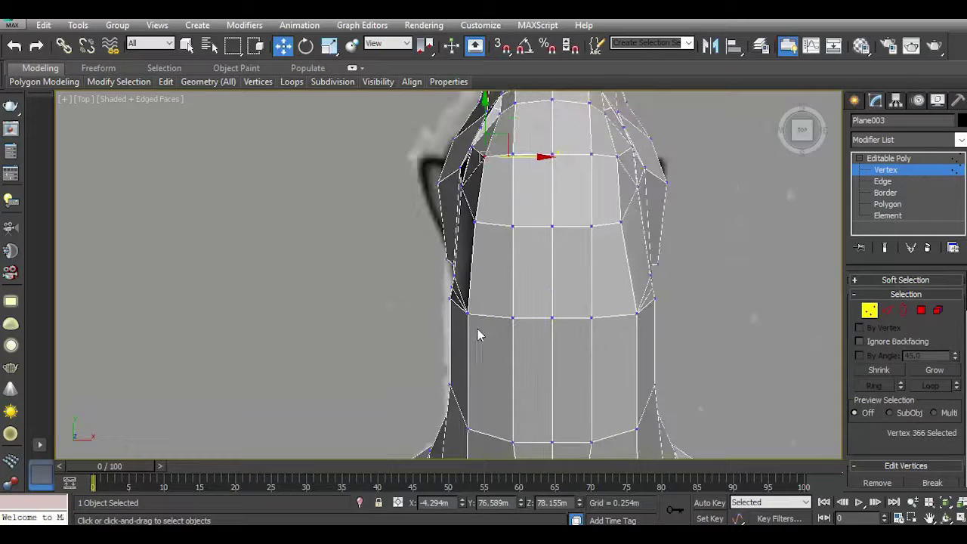
In Left view, lower two vertices along the top of the head slightly.
key(l)
scroll(495, 243, up, 2)
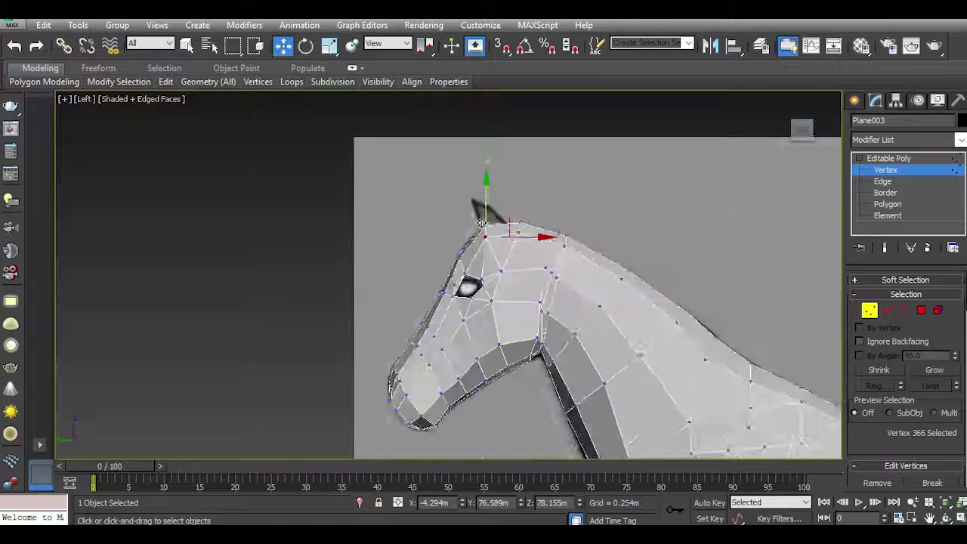
scroll(497, 248, up, 2)
drag(517, 229, 521, 235)
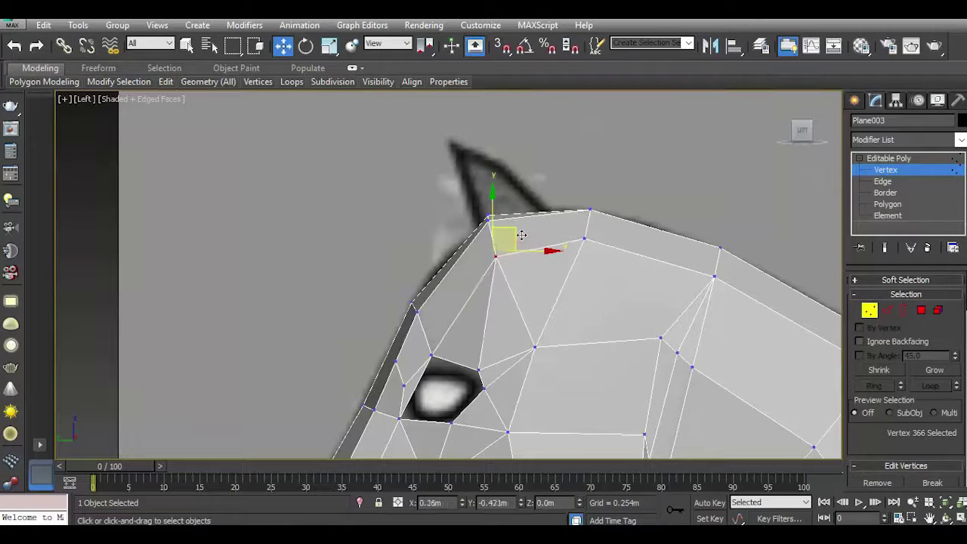
click(583, 238)
drag(608, 221, 609, 229)
Lower the forehead, crown-top and rear crest vertices to smooth the profile, then zoom out.
click(489, 220)
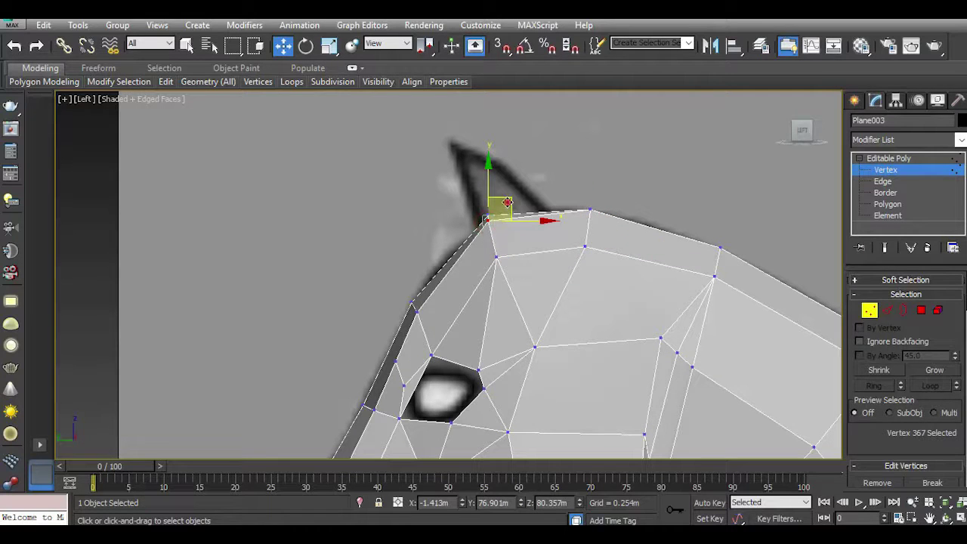
drag(487, 219, 492, 226)
click(589, 208)
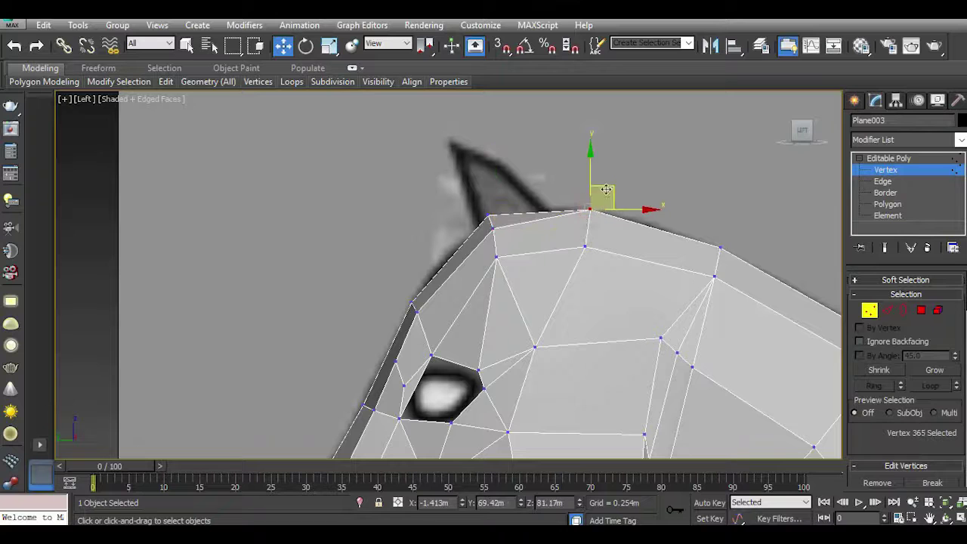
drag(604, 193, 604, 203)
click(719, 247)
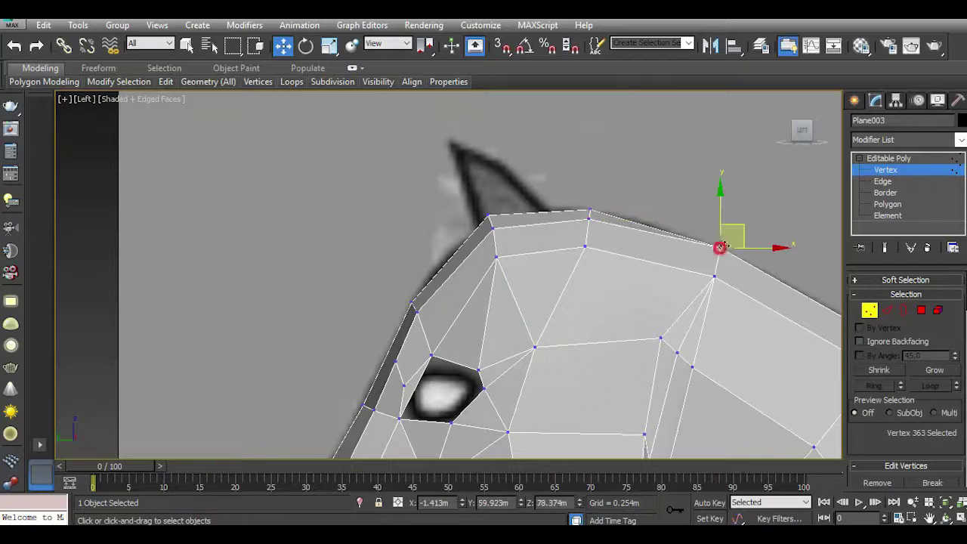
drag(746, 228, 745, 236)
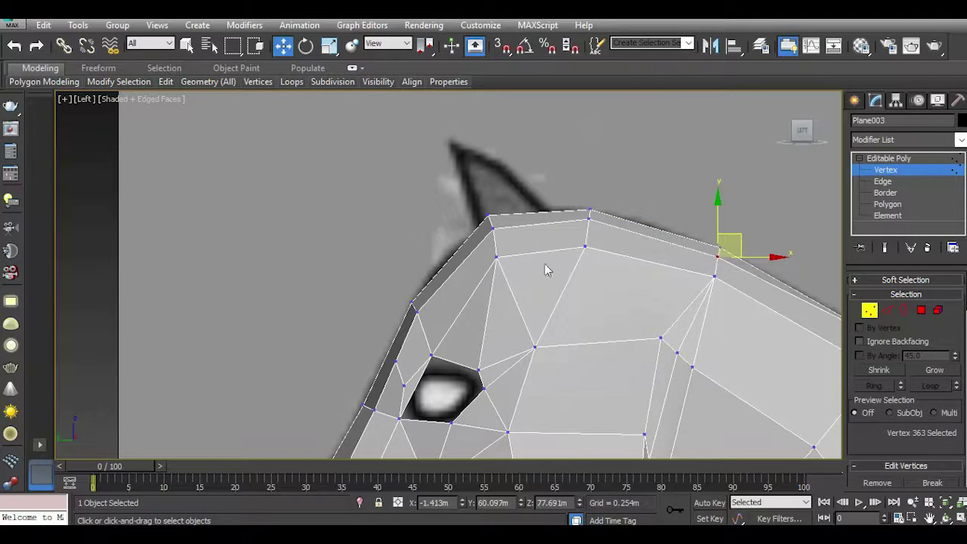
scroll(424, 198, down, 2)
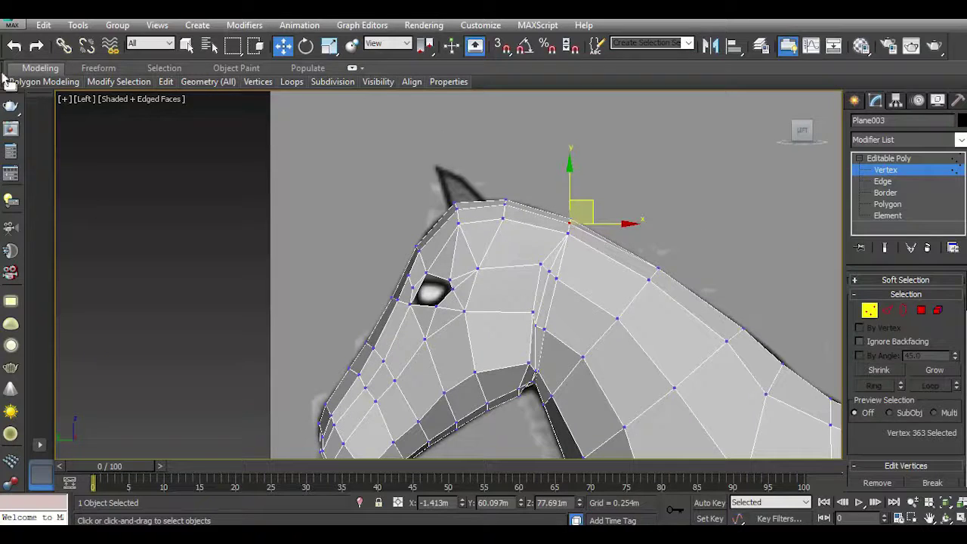